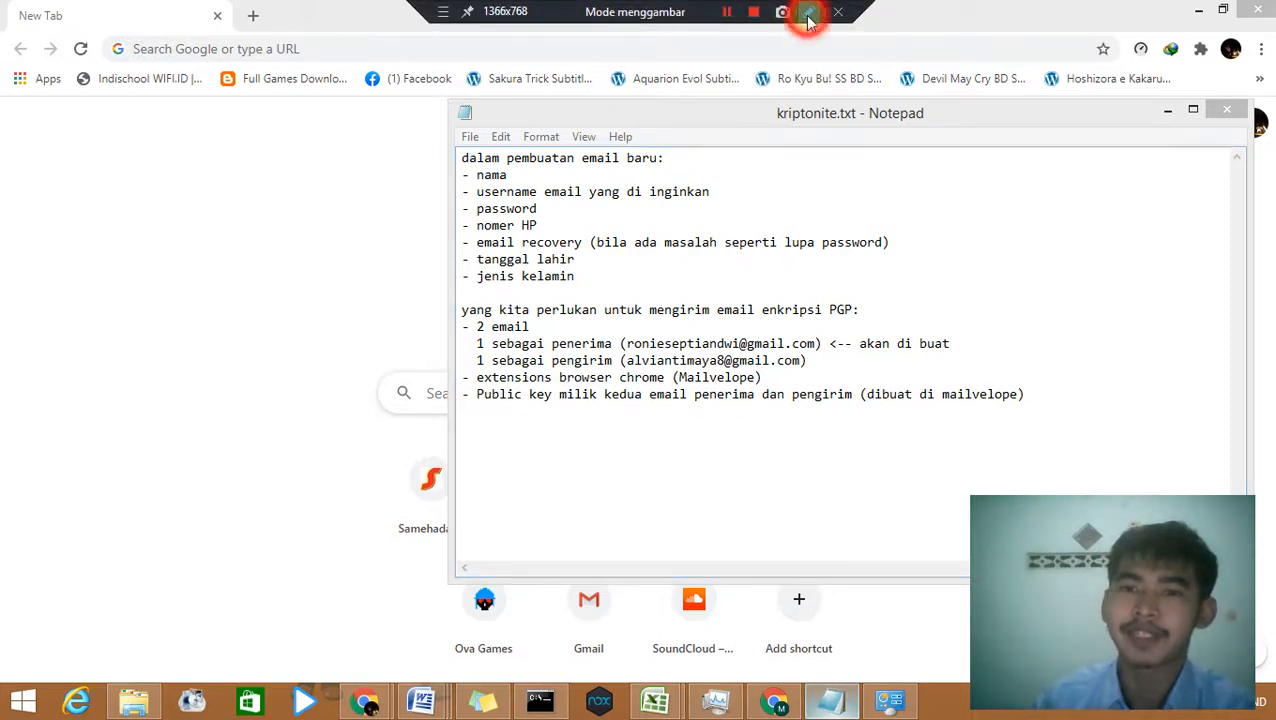
# Step: Switch on the screen recorder's pen to annotate the kriptonite.txt note in Notepad
pyautogui.click(810, 13)
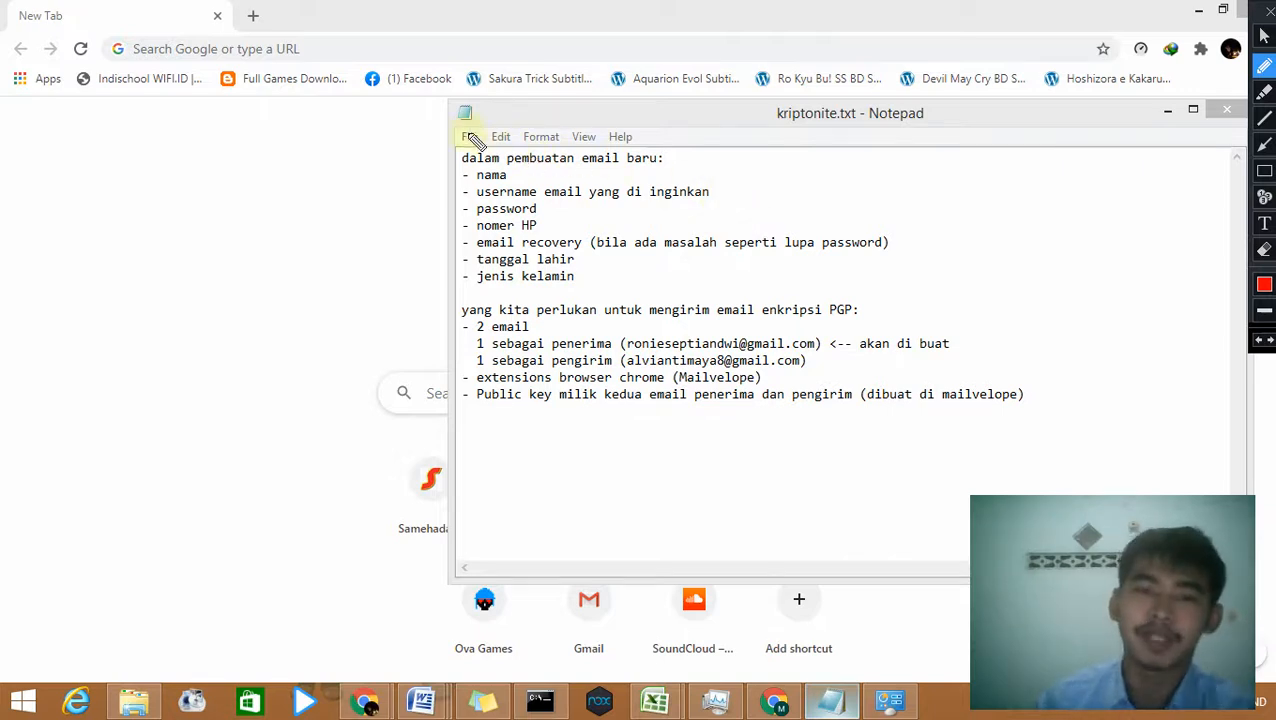
# Step: Circle the account-details list in red, tick nama and username, and underline password and nomer HP
pyautogui.moveTo(456, 129)
pyautogui.mouseDown()
pyautogui.moveTo(459, 288)
pyautogui.moveTo(920, 299)
pyautogui.moveTo(920, 165)
pyautogui.moveTo(763, 140)
pyautogui.moveTo(475, 145)
pyautogui.moveTo(516, 177)
pyautogui.moveTo(562, 165)
pyautogui.mouseUp()
pyautogui.click(515, 170)
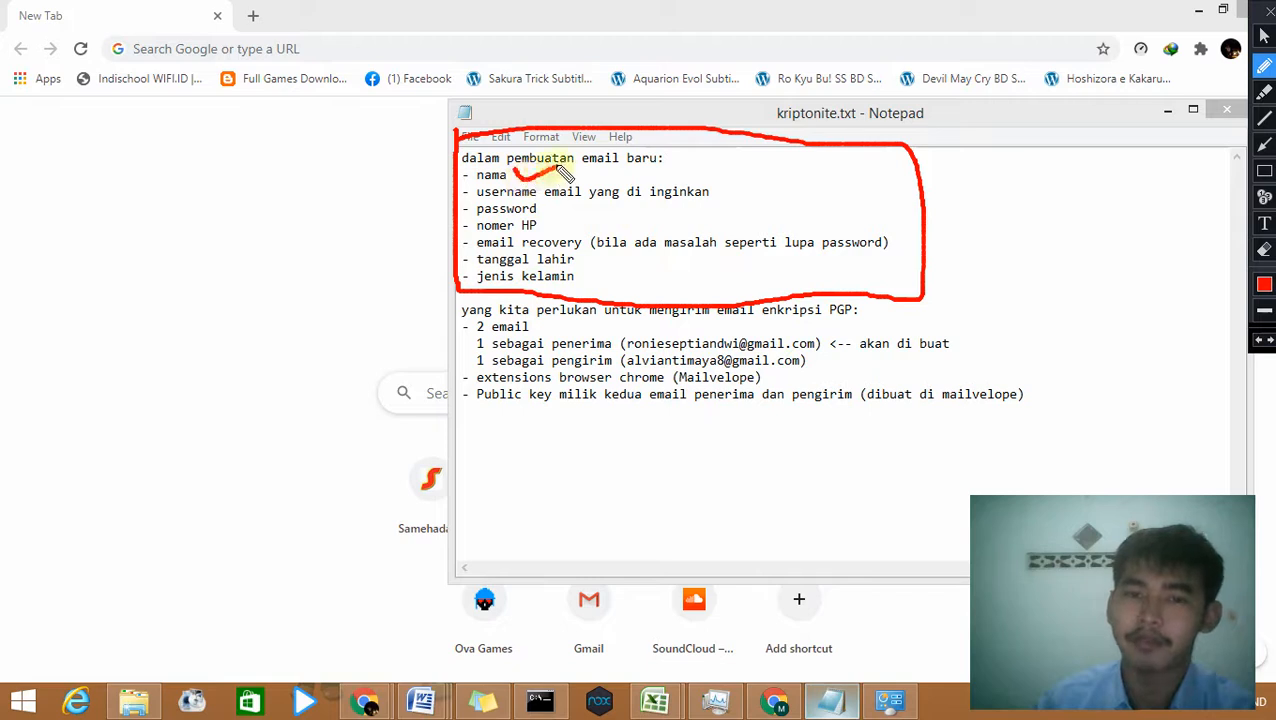
pyautogui.click(717, 189)
pyautogui.moveTo(717, 189)
pyautogui.mouseDown()
pyautogui.moveTo(726, 203)
pyautogui.moveTo(760, 186)
pyautogui.mouseUp()
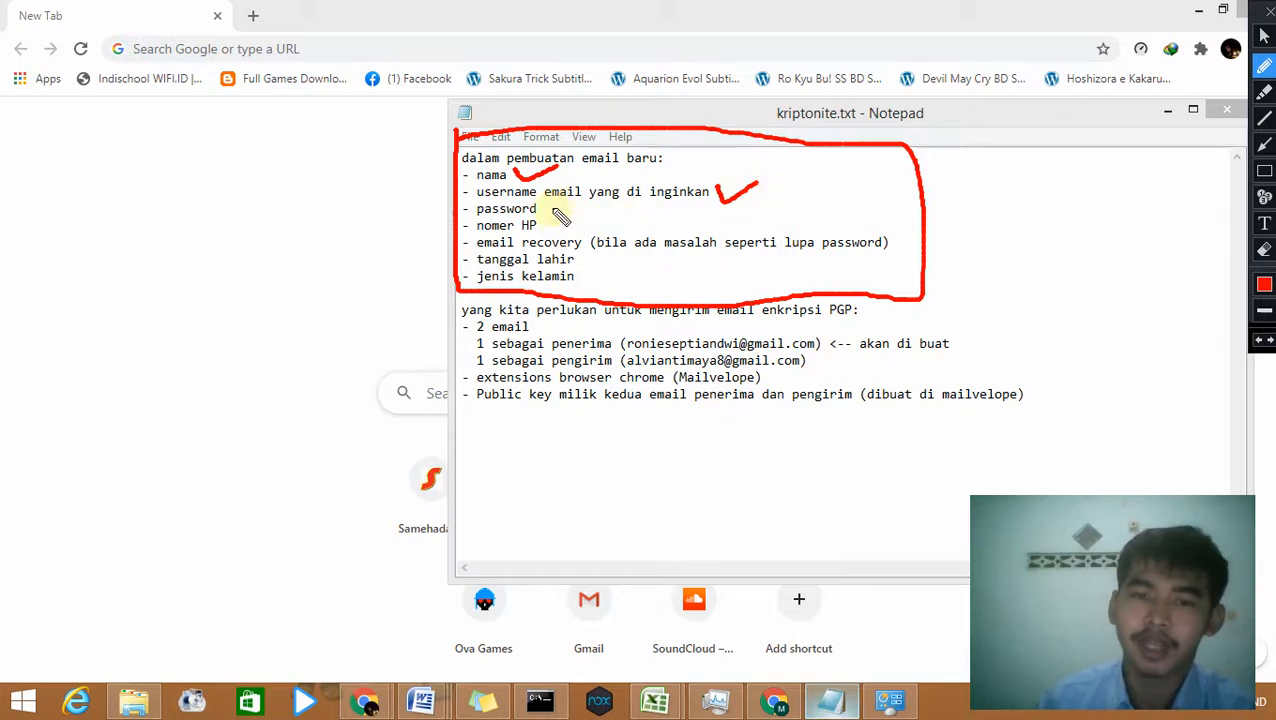
pyautogui.moveTo(553, 209); pyautogui.dragTo(580, 211)
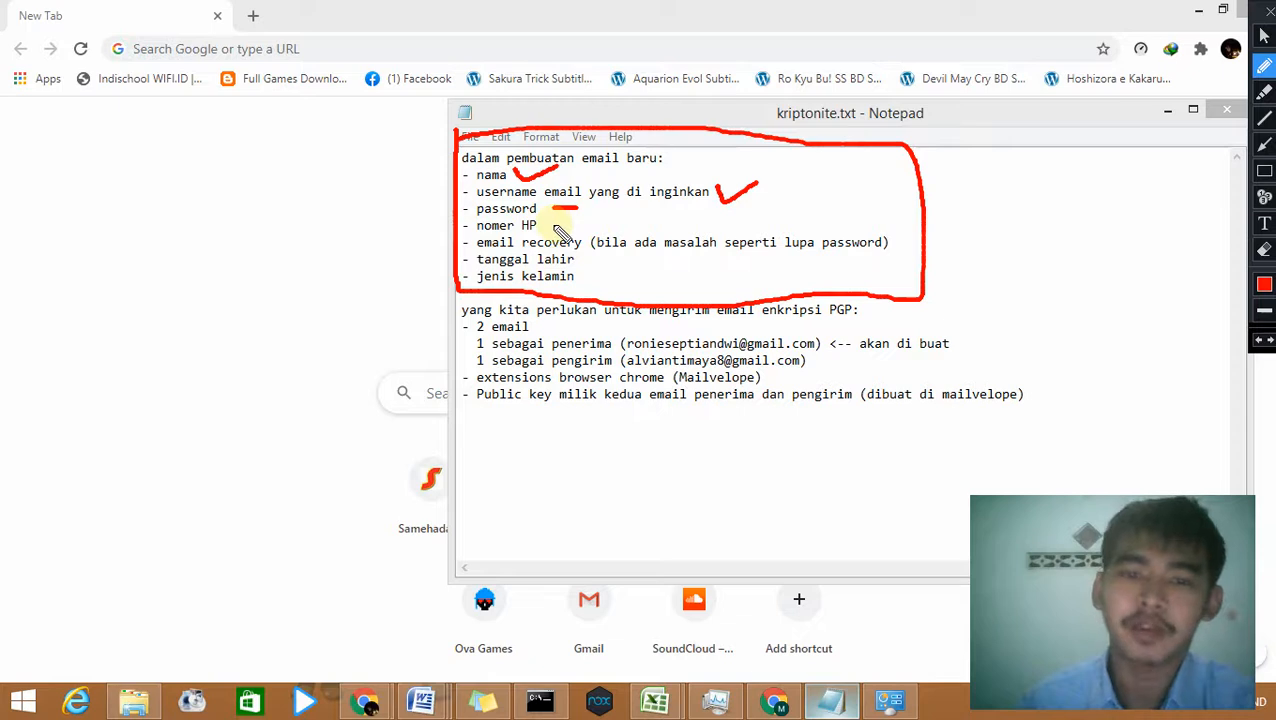
pyautogui.moveTo(553, 225); pyautogui.dragTo(584, 225)
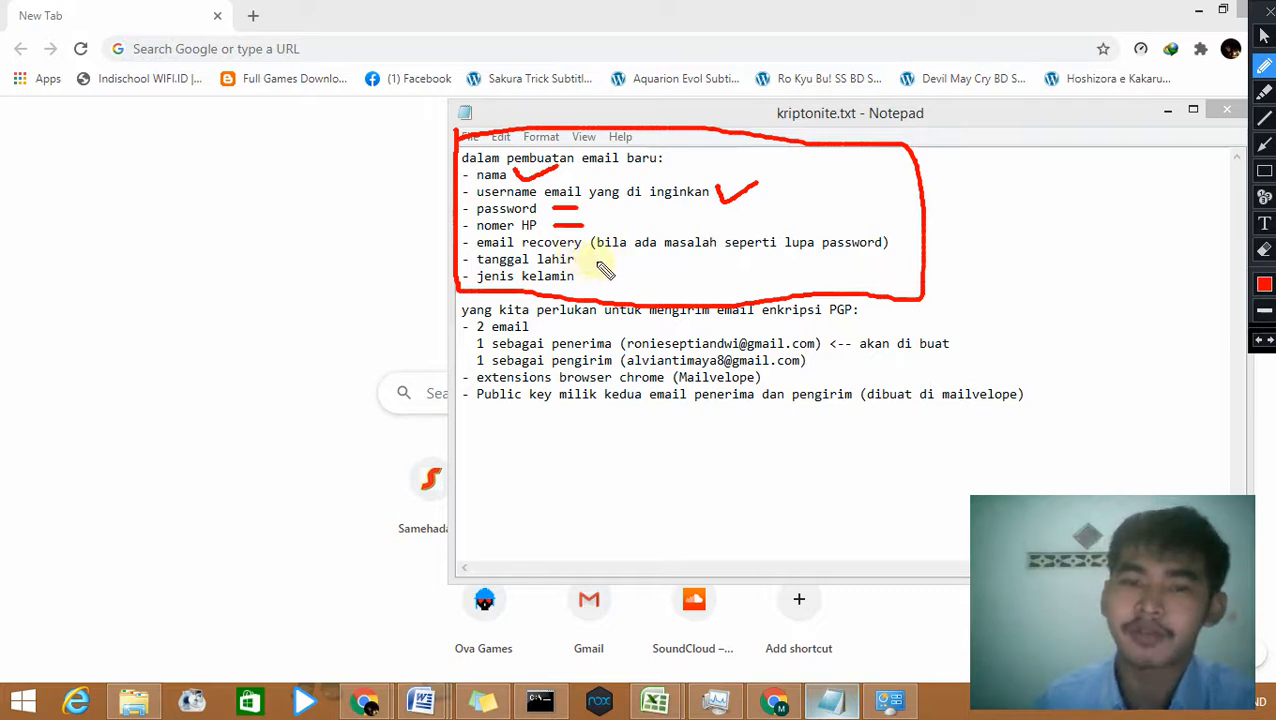
# Step: Mark tanggal lahir and jenis kelamin in red, then clear all pen annotations
pyautogui.moveTo(599, 260)
pyautogui.mouseDown()
pyautogui.moveTo(630, 259)
pyautogui.moveTo(630, 281)
pyautogui.mouseUp()
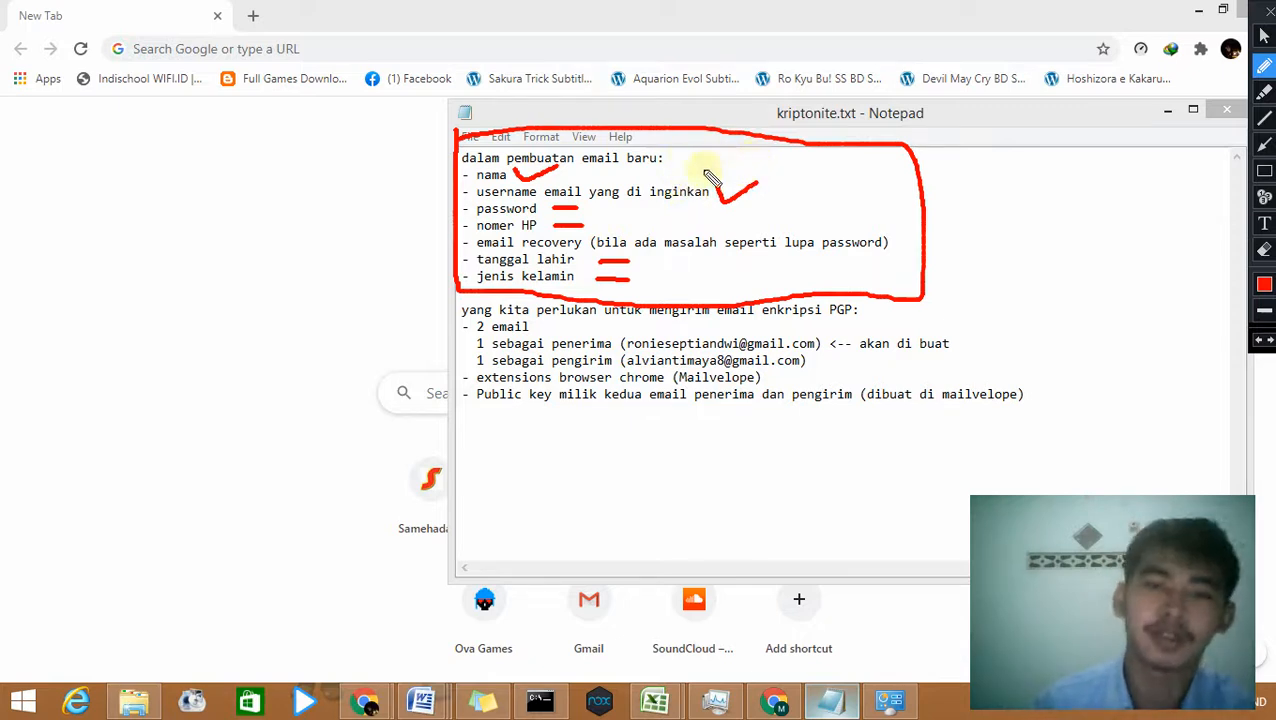
pyautogui.press('Escape')
# Step: Go to the Gmail inbox from Chrome's address bar
pyautogui.click(396, 58)
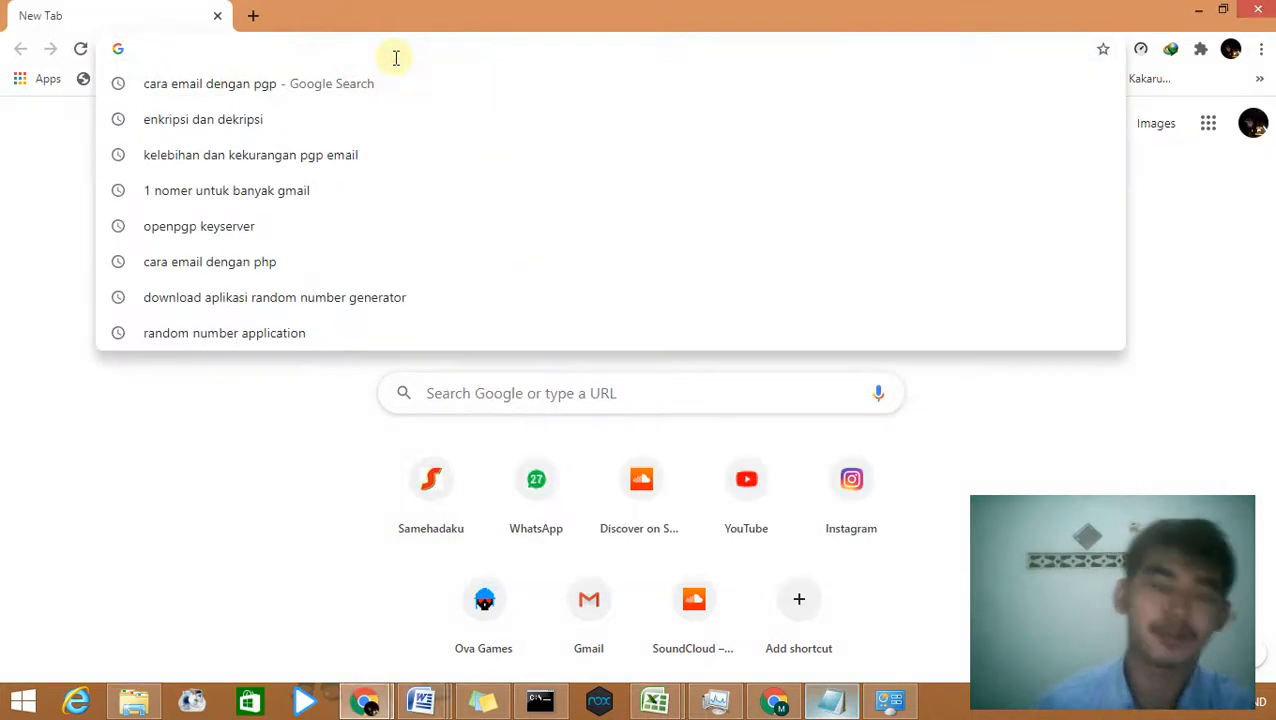
pyautogui.write('gmail.com')
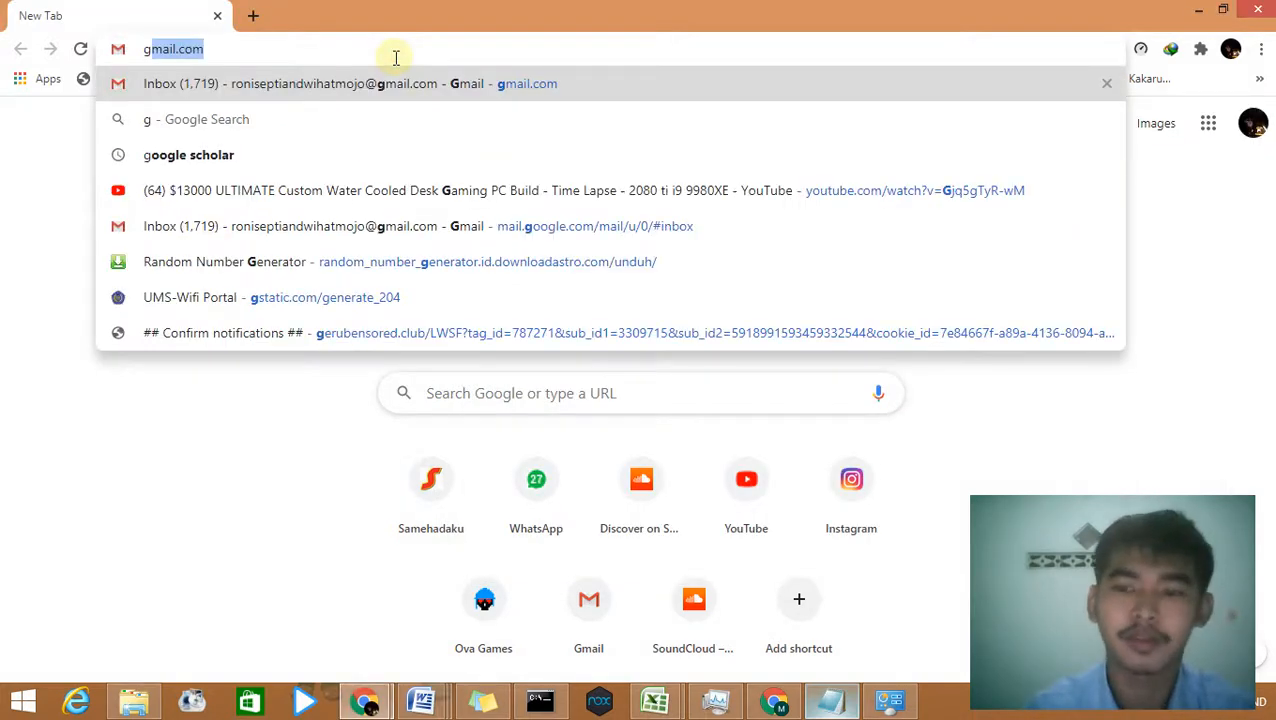
pyautogui.press('Return')
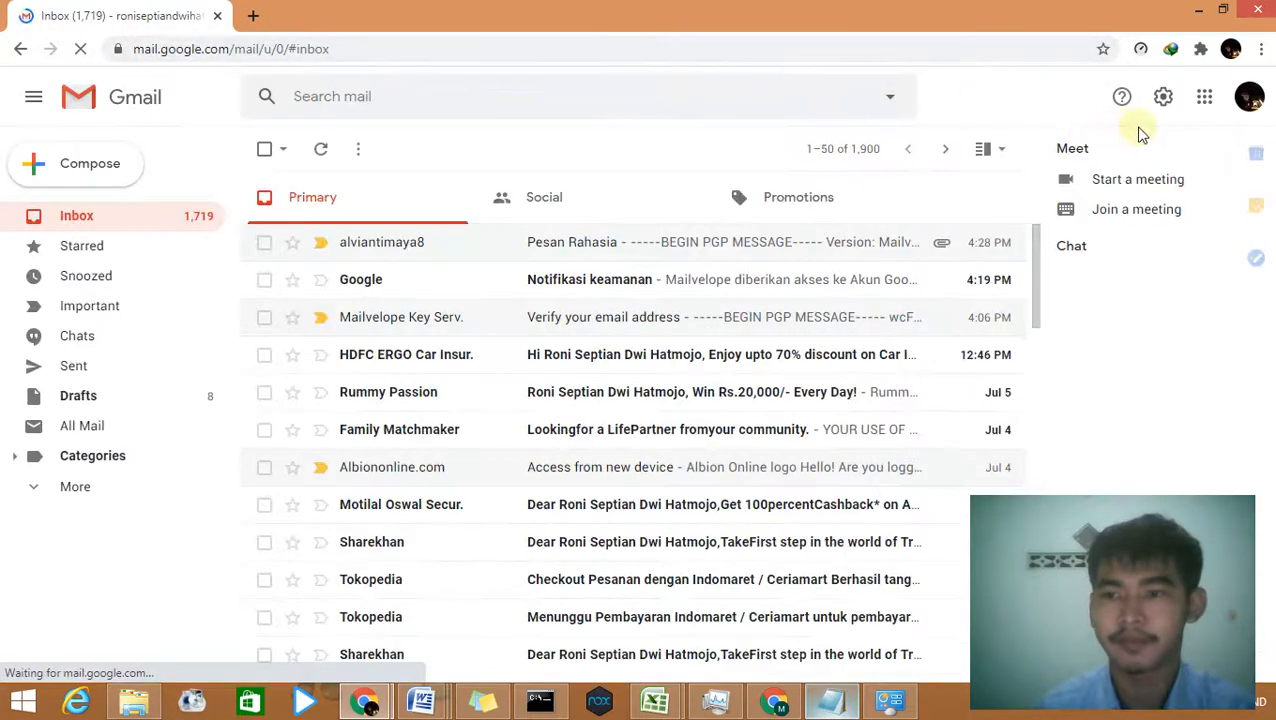
# Step: Choose Add another account from the Google account list
pyautogui.click(1249, 96)
pyautogui.scroll(-1, 1157, 428)
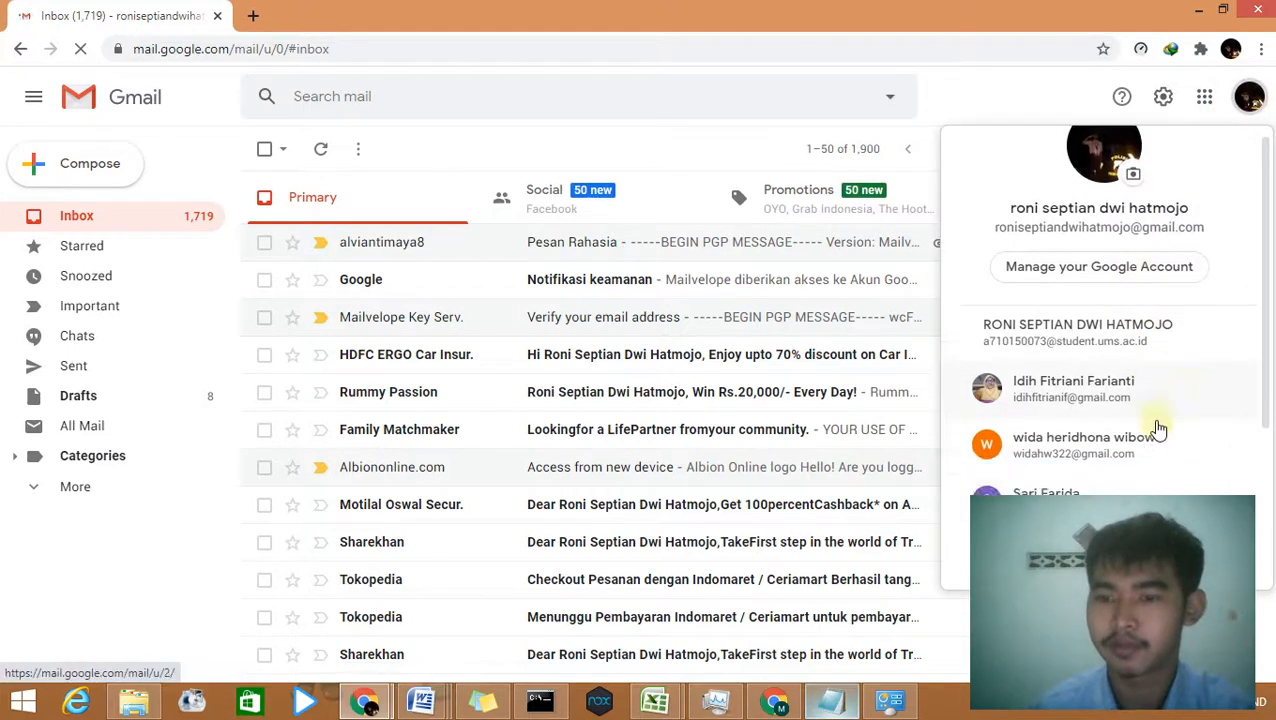
pyautogui.scroll(-2, 1160, 428)
pyautogui.click(1108, 450)
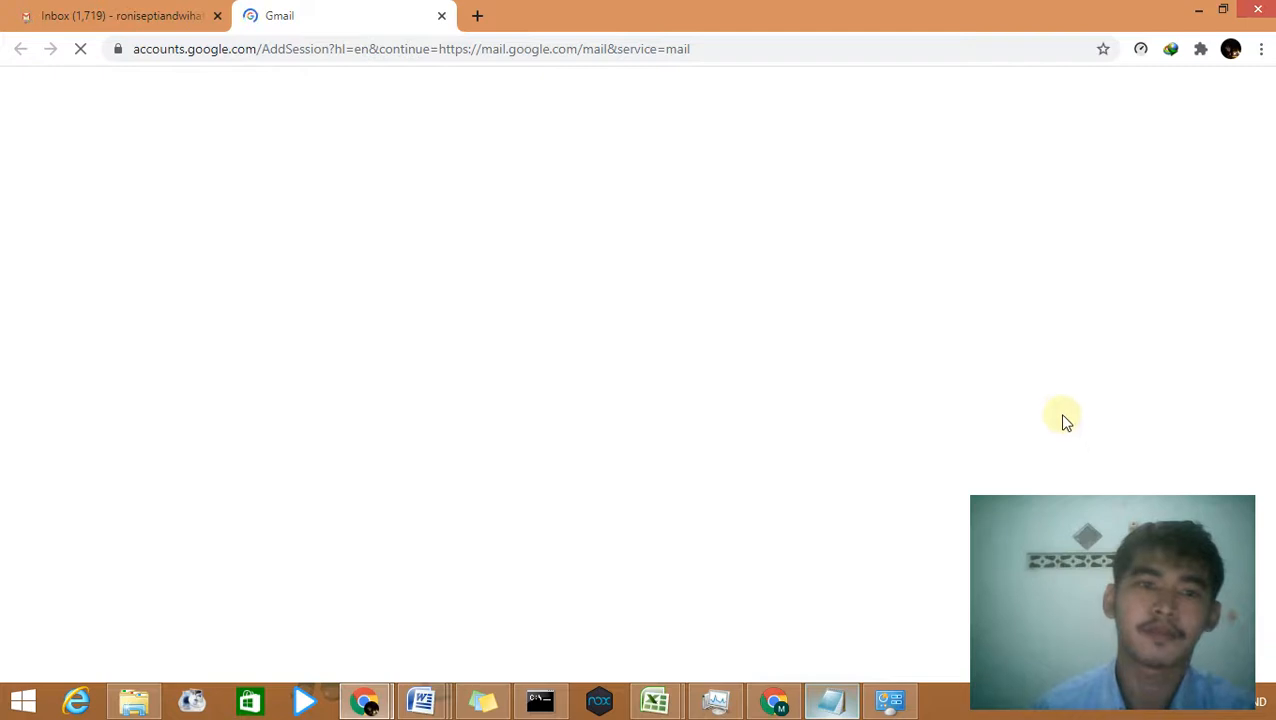
pyautogui.scroll(-1, 790, 430)
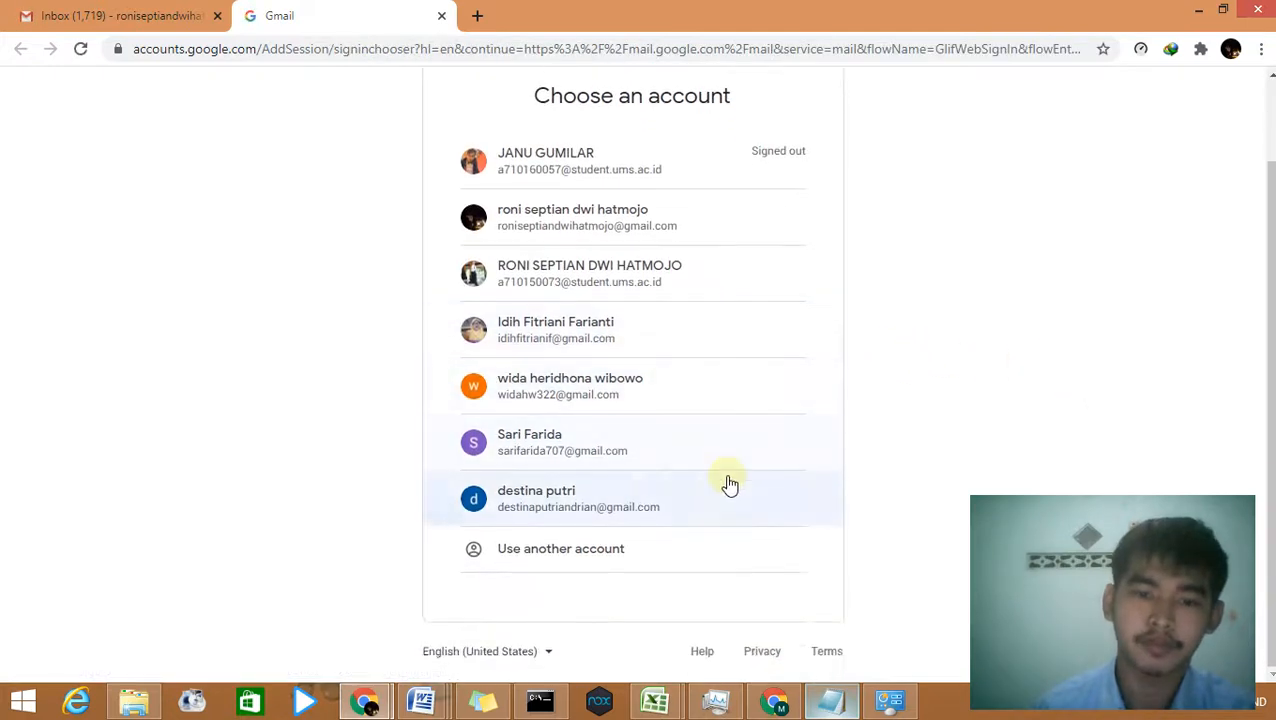
# Step: Choose Use another account, then Create account for personal use
pyautogui.click(604, 551)
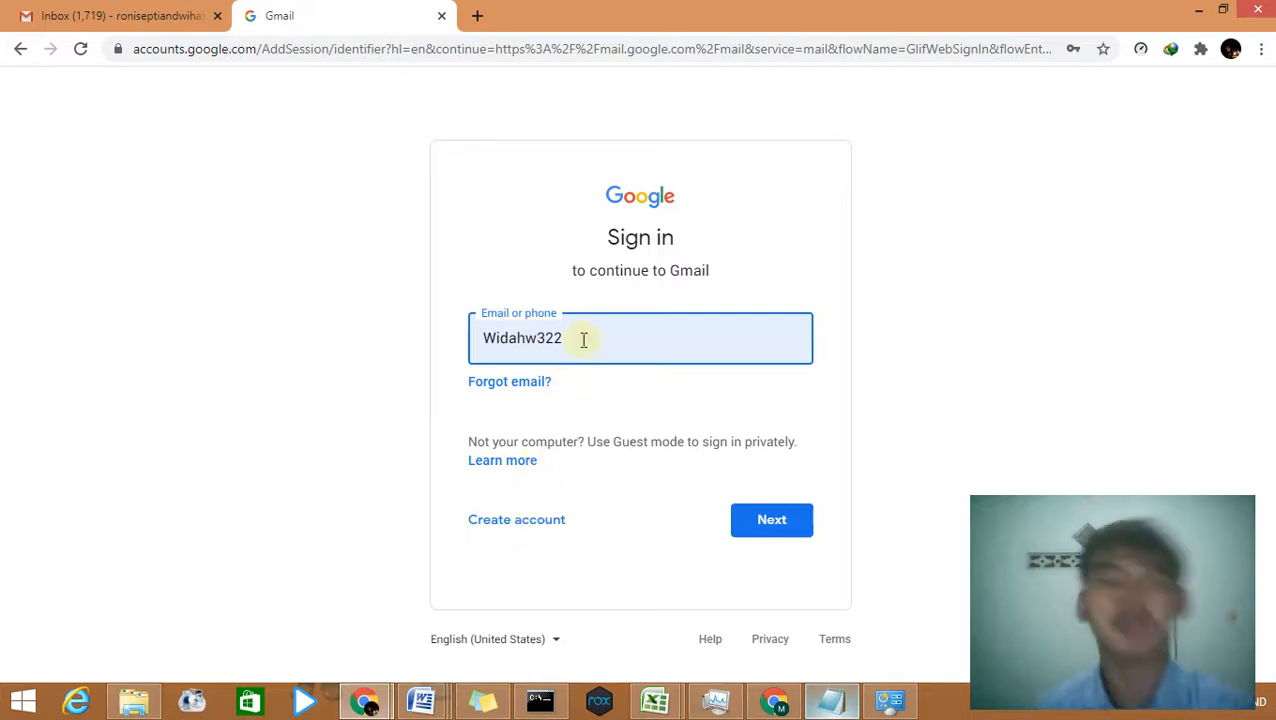
pyautogui.click(522, 522)
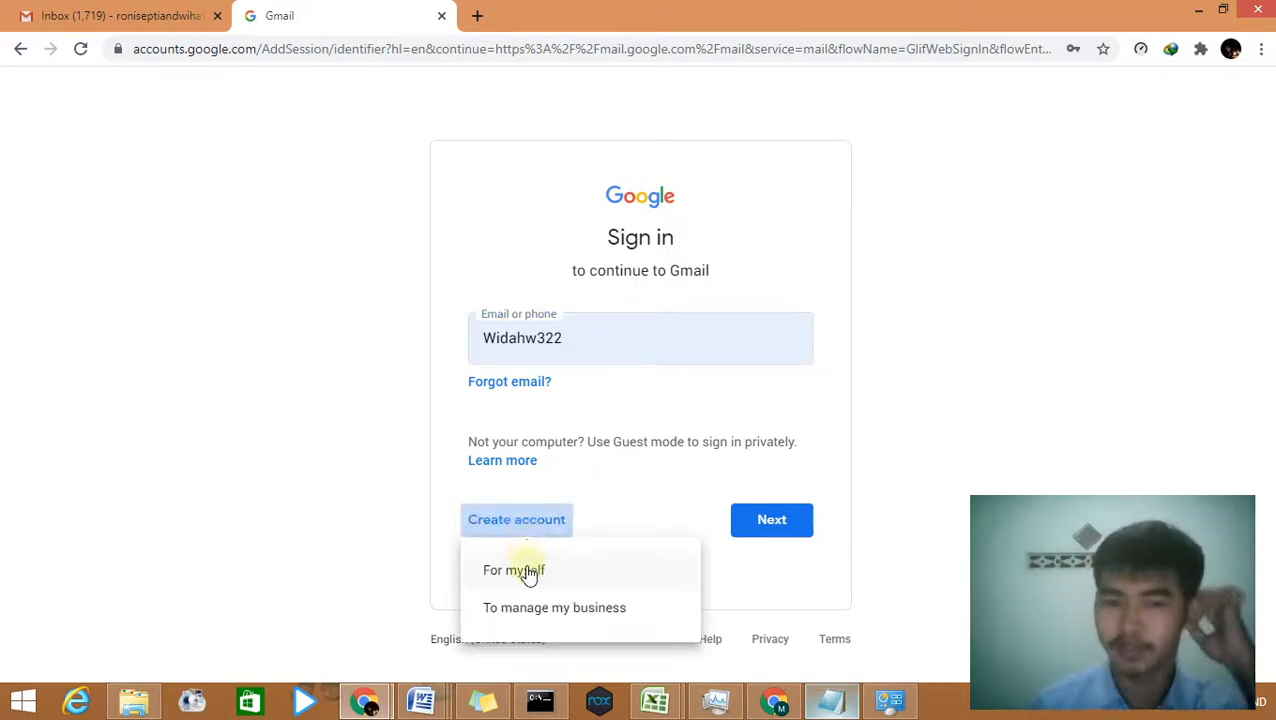
pyautogui.click(525, 570)
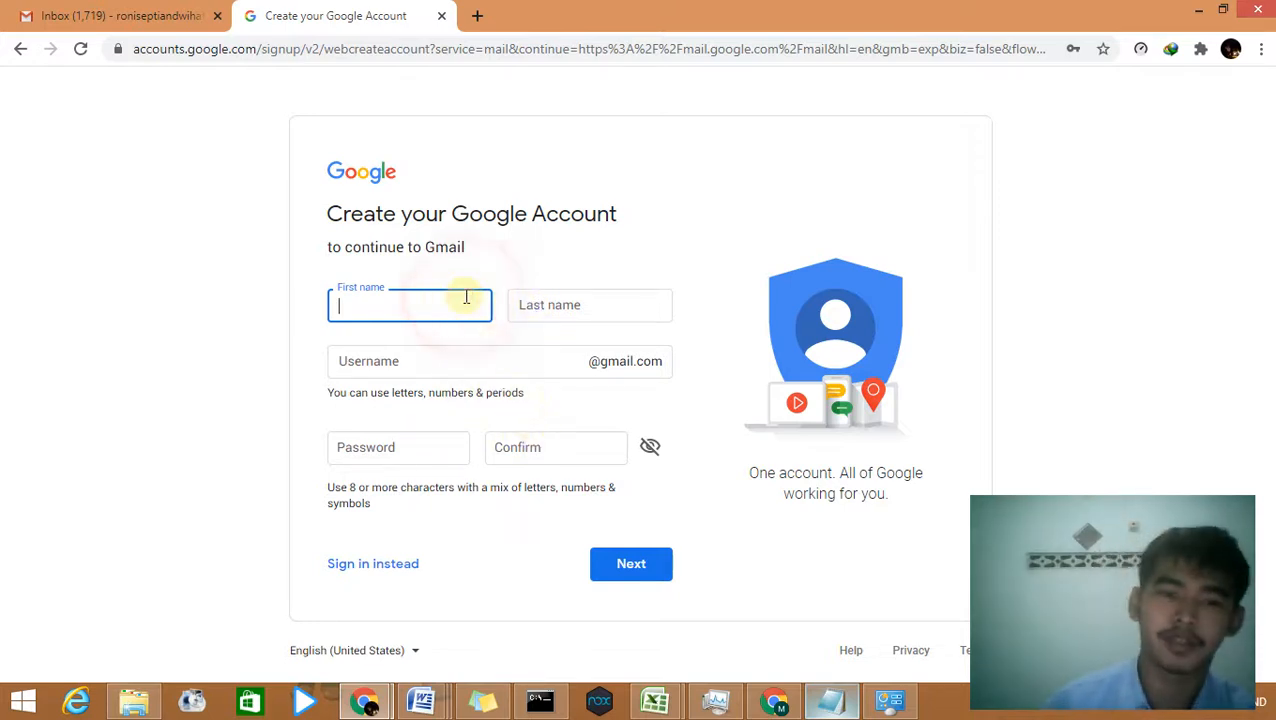
# Step: Enter the new user's first and last name, a username and matching password, then submit
pyautogui.write('roni')
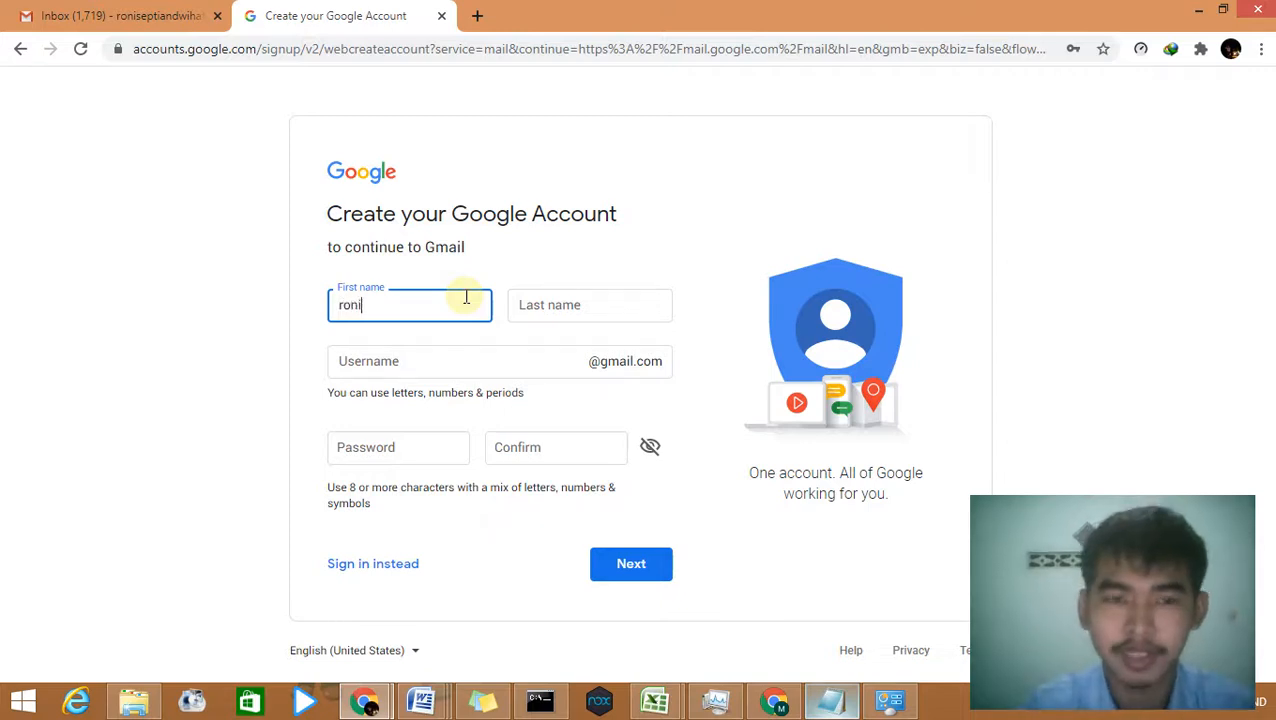
pyautogui.click(549, 303)
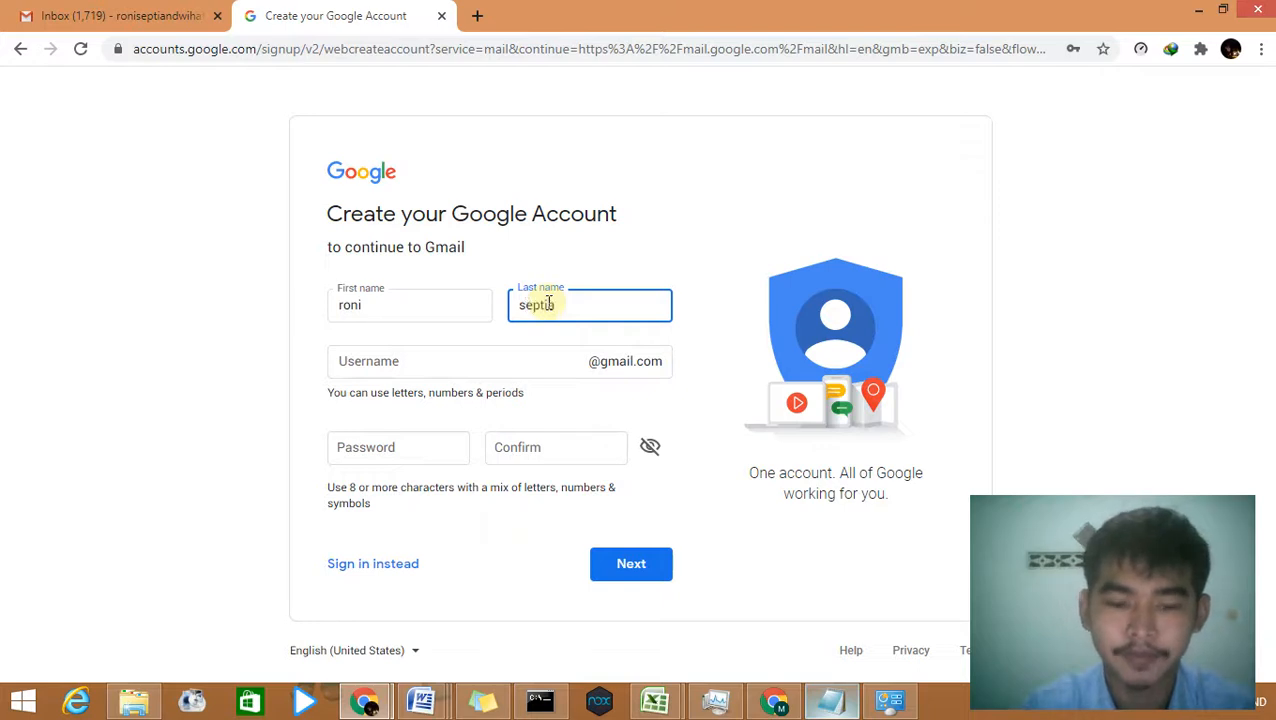
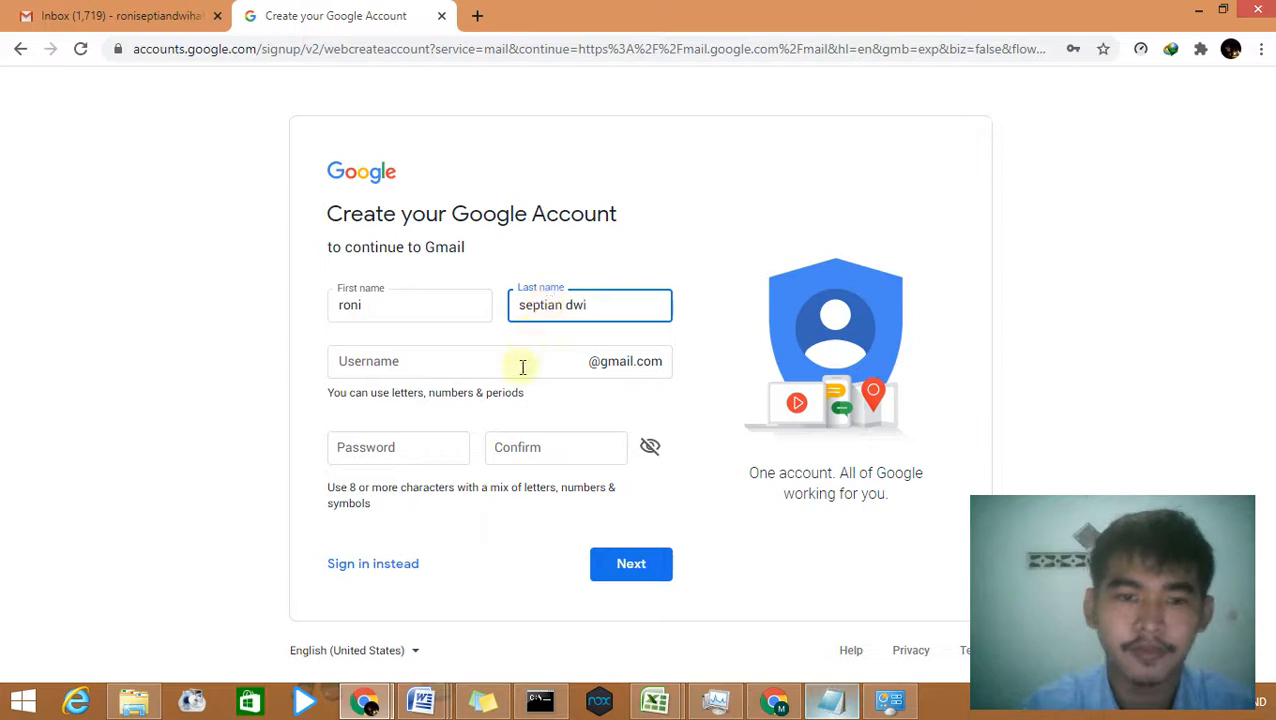
pyautogui.click(521, 366)
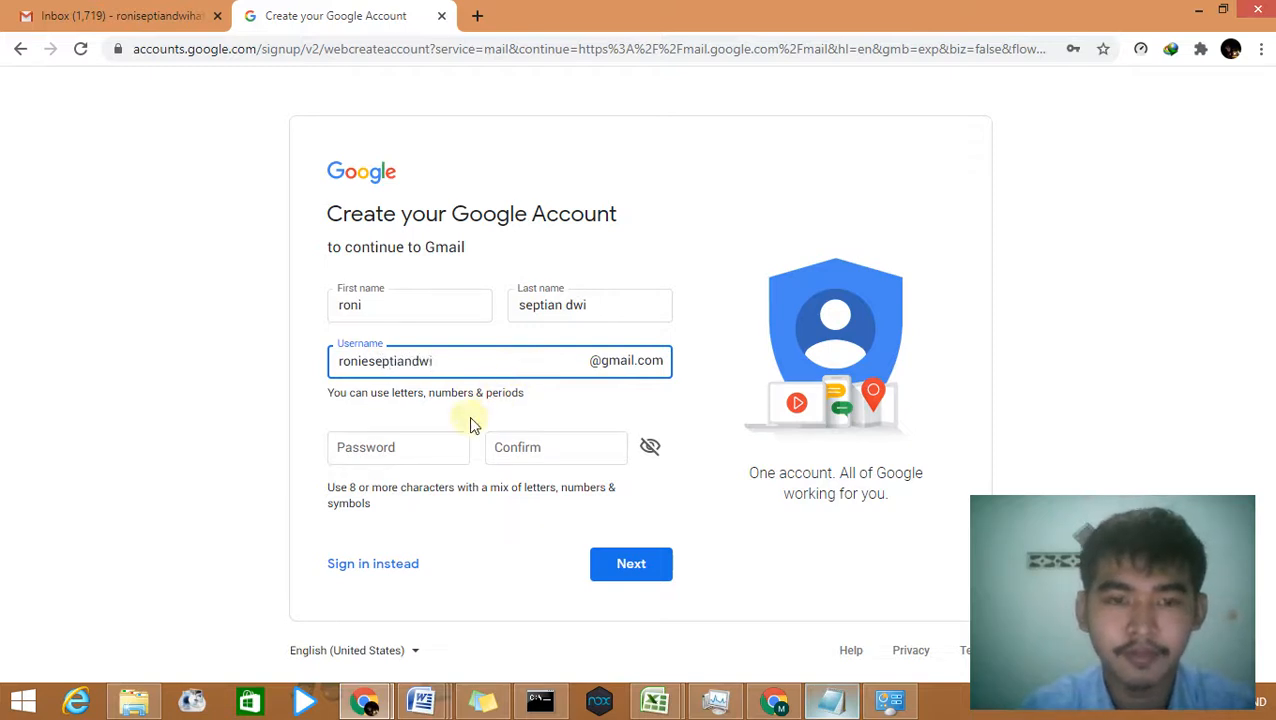
pyautogui.click(417, 452)
pyautogui.write('••')
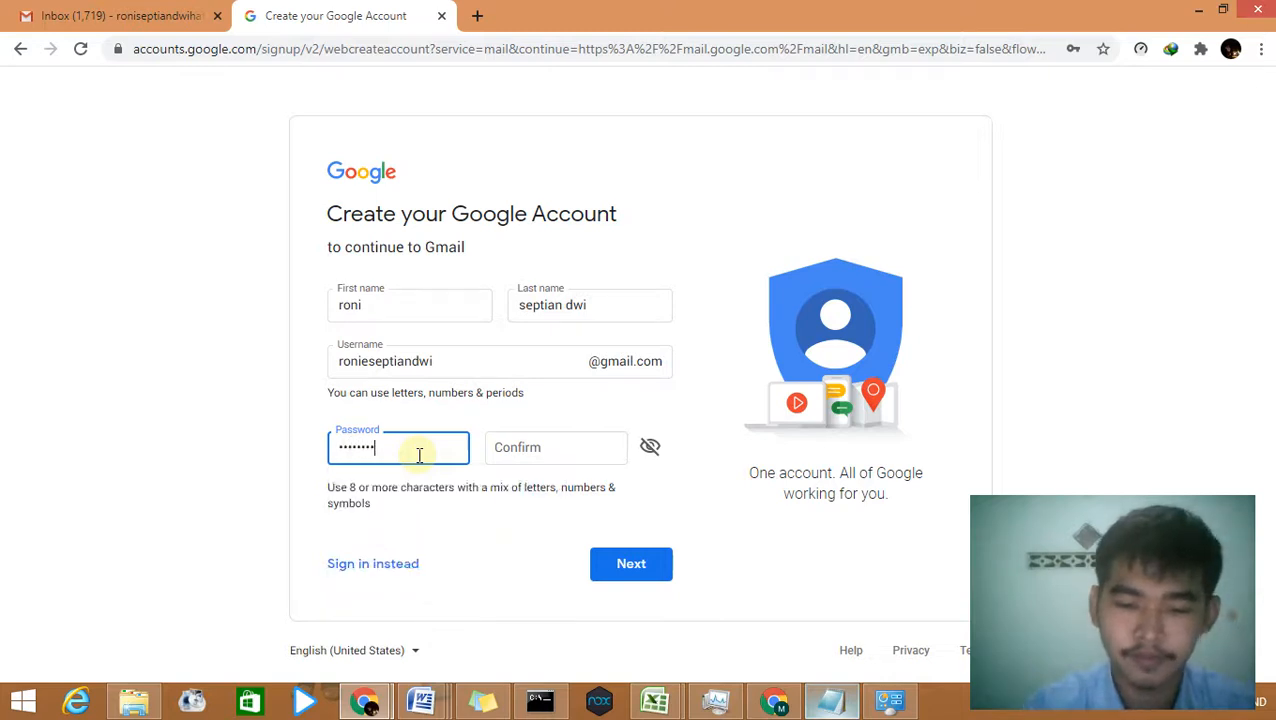
pyautogui.click(583, 449)
pyautogui.write('•')
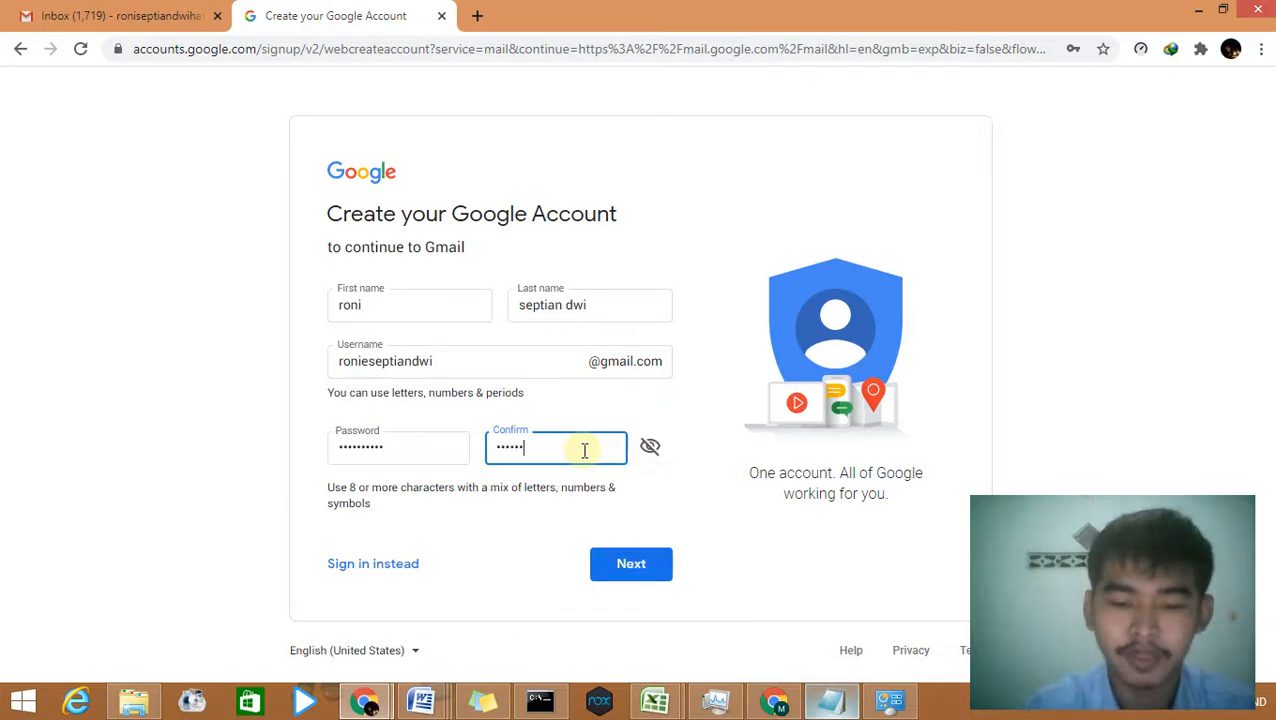
pyautogui.write('••••••••')
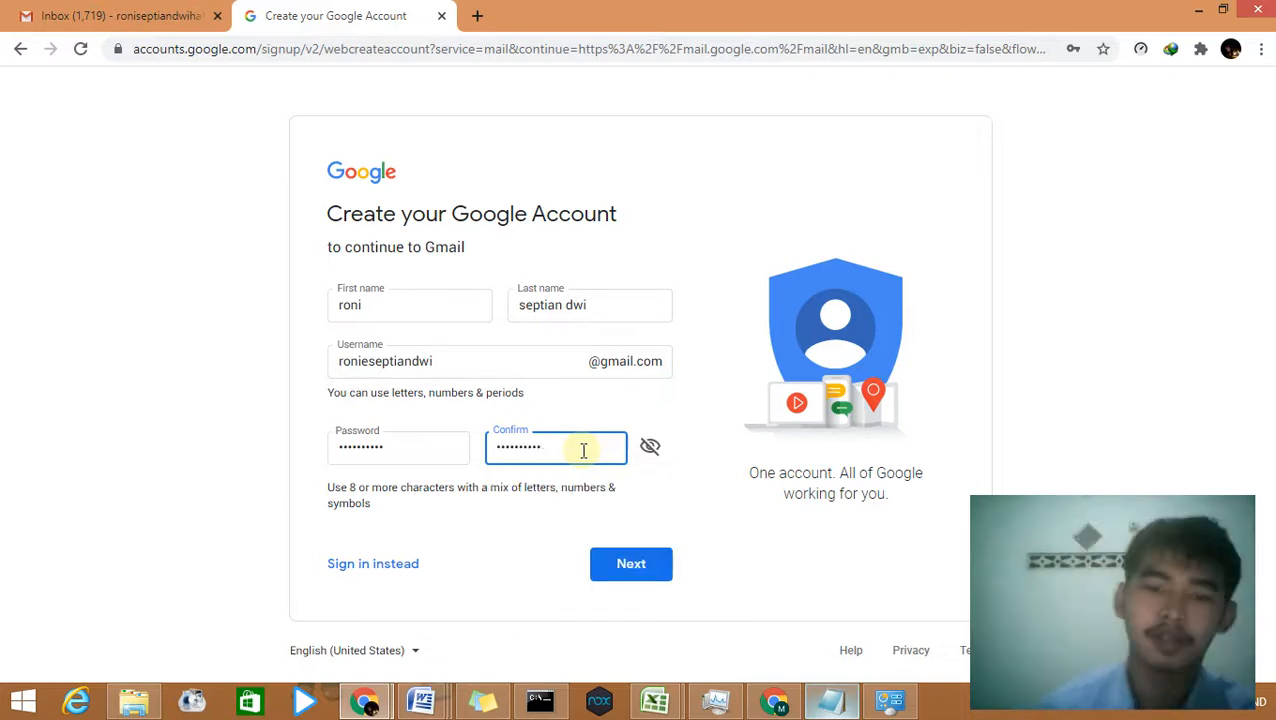
pyautogui.click(704, 497)
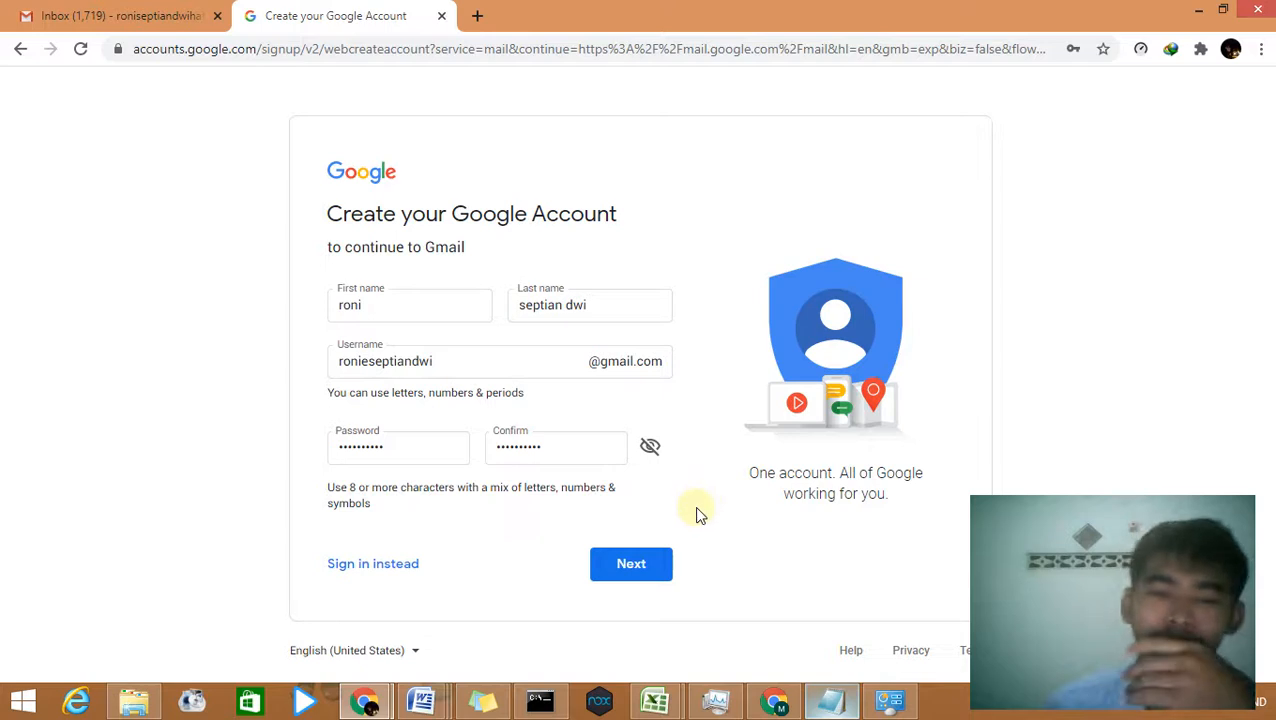
pyautogui.click(638, 561)
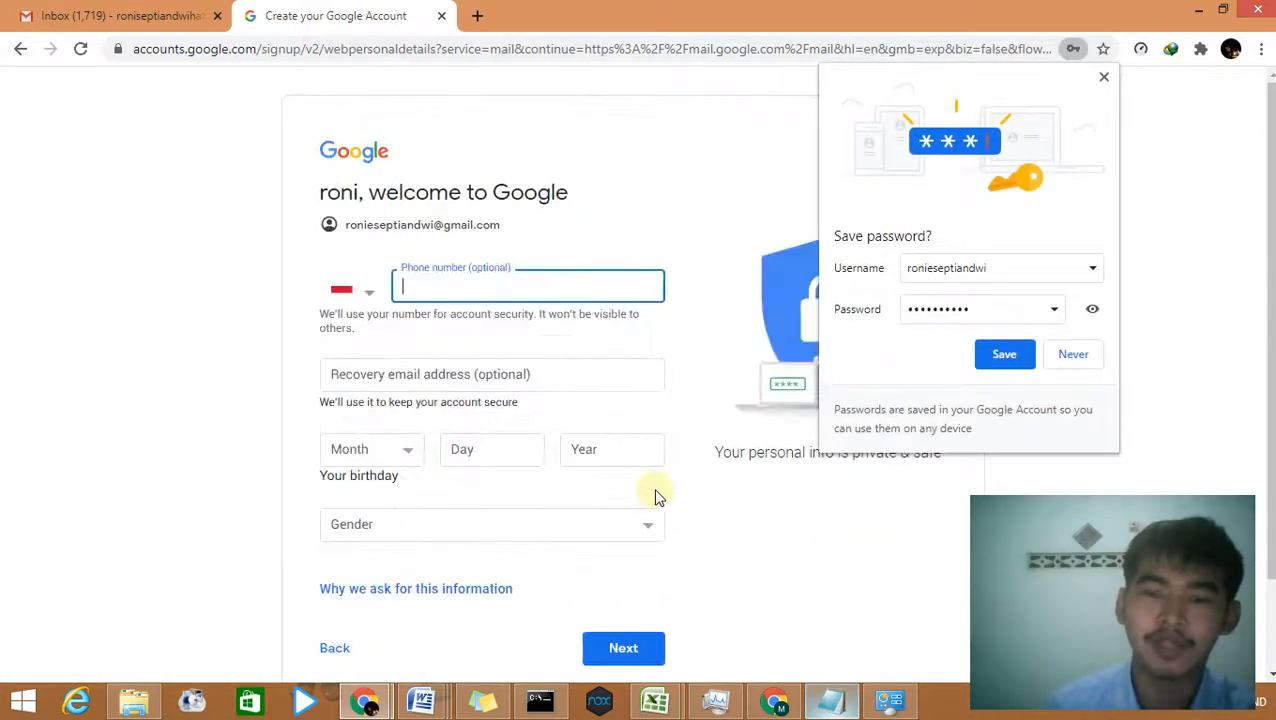
# Step: Dismiss the save-password prompt and enter the birth month, day and year
pyautogui.click(1102, 75)
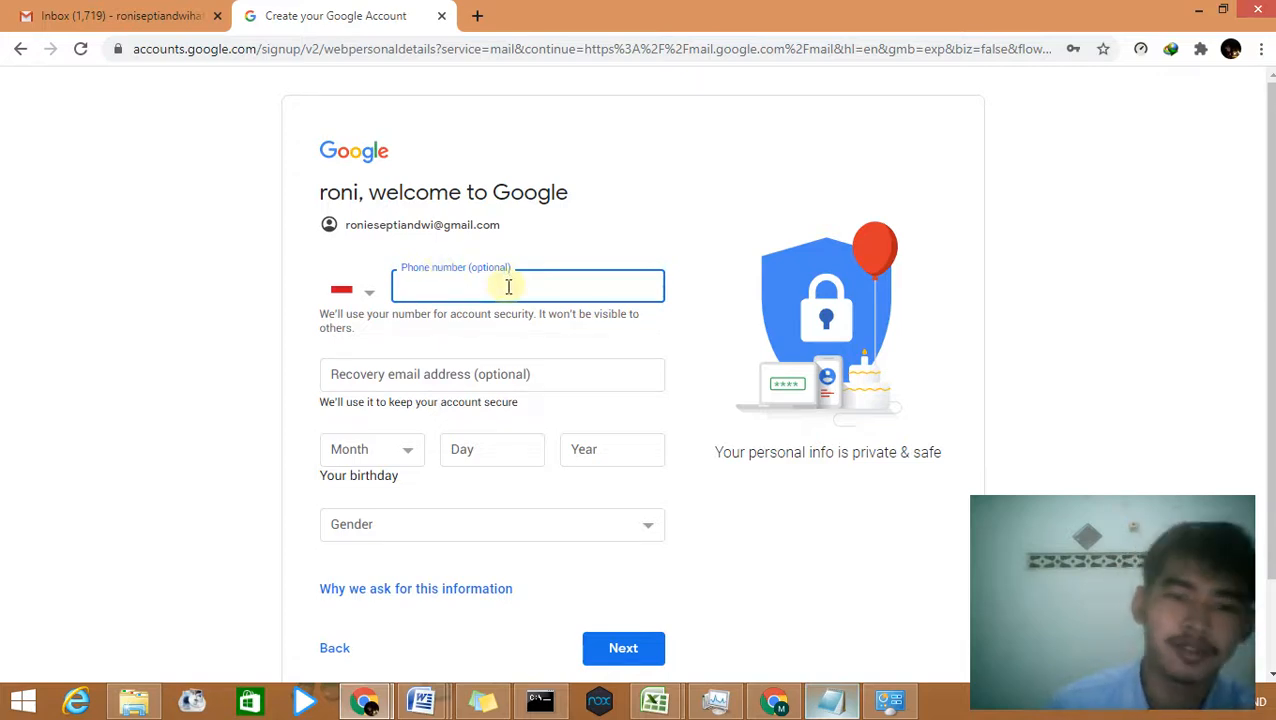
pyautogui.click(540, 368)
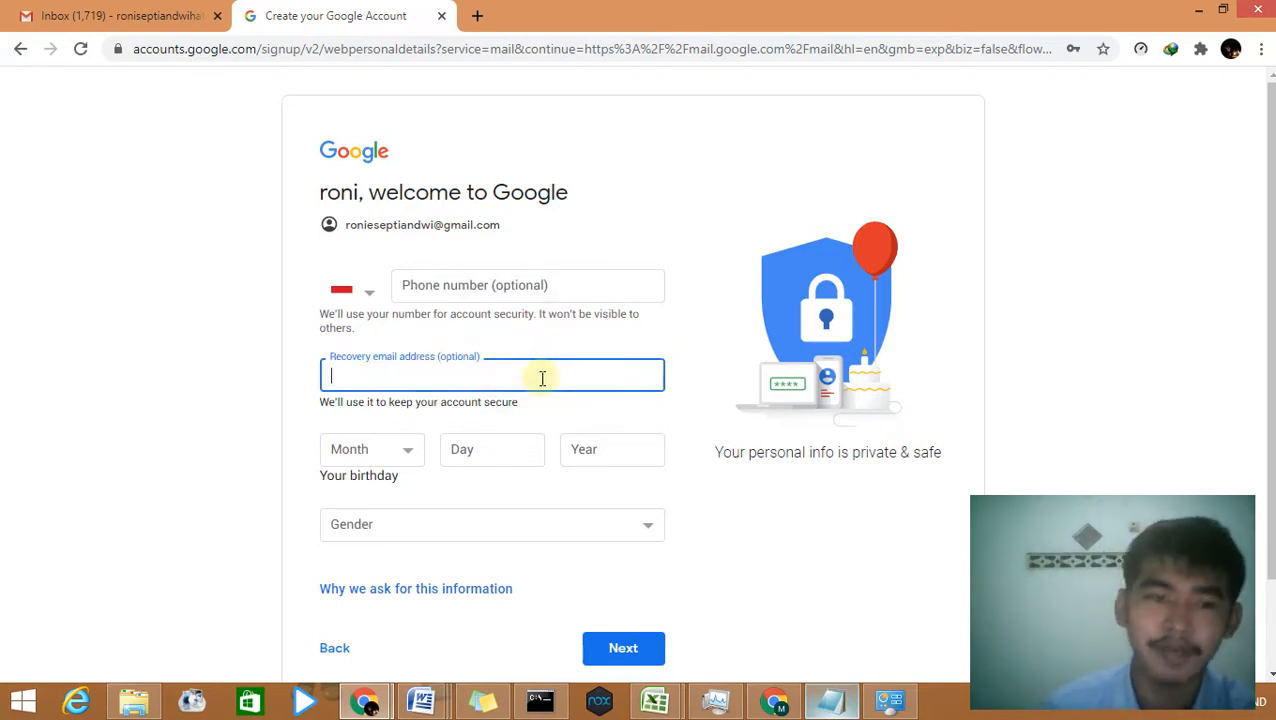
pyautogui.scroll(-1, 510, 370)
pyautogui.click(399, 356)
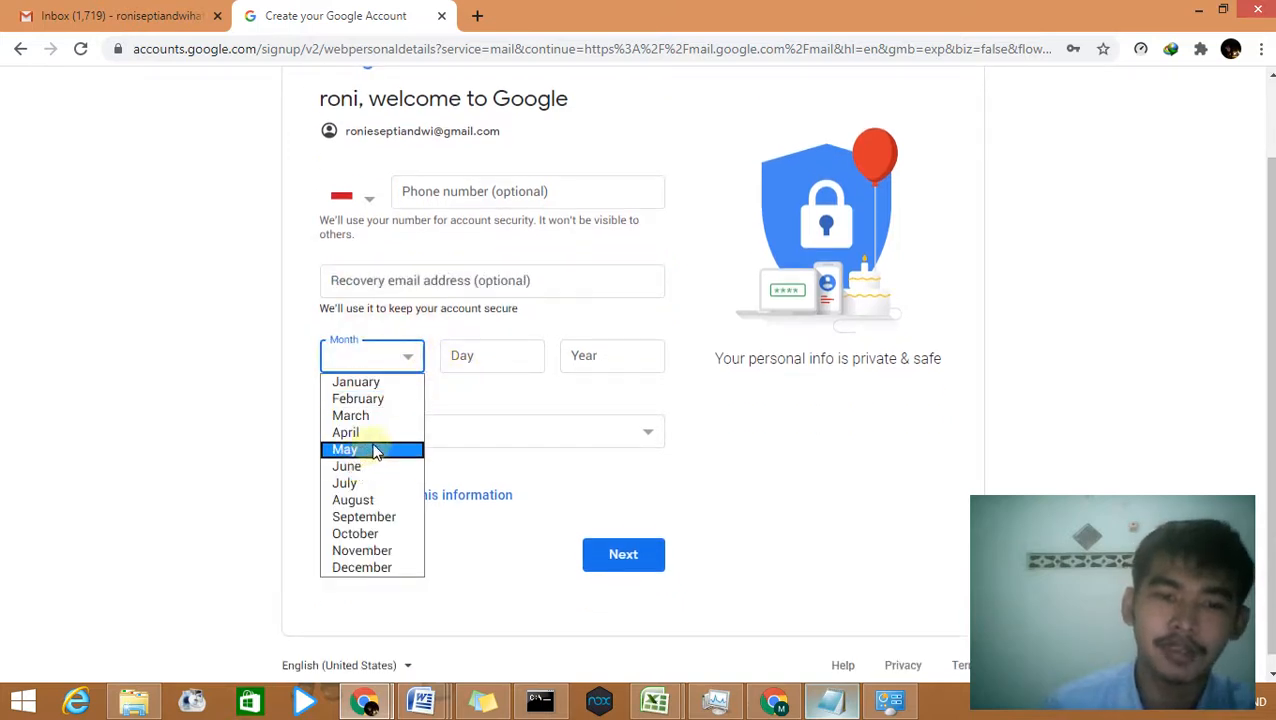
pyautogui.click(380, 516)
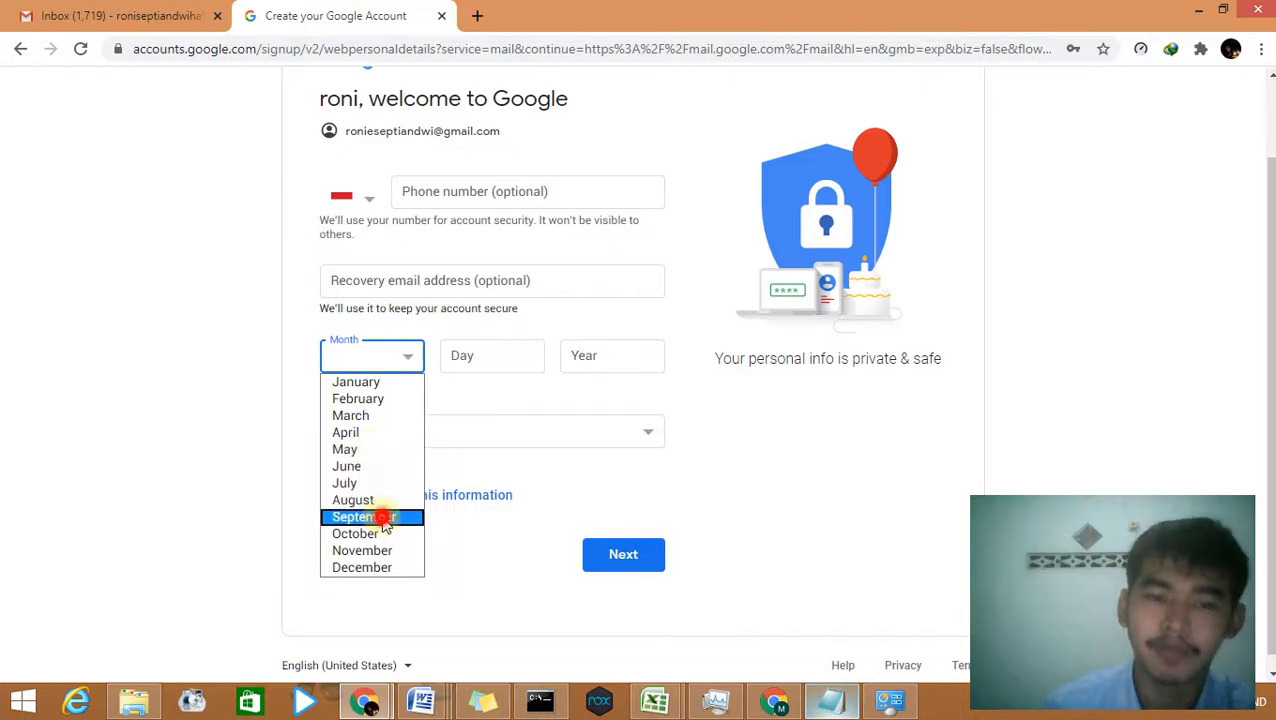
pyautogui.click(470, 350)
pyautogui.write('14')
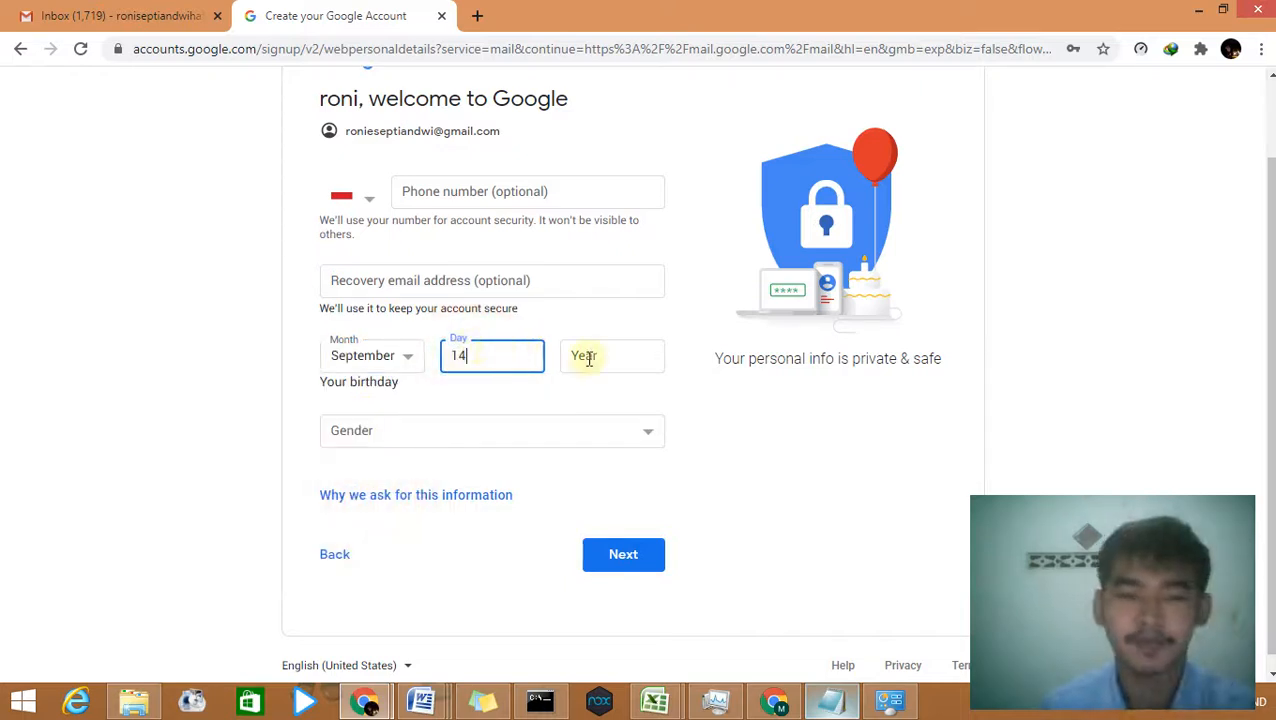
pyautogui.click(598, 358)
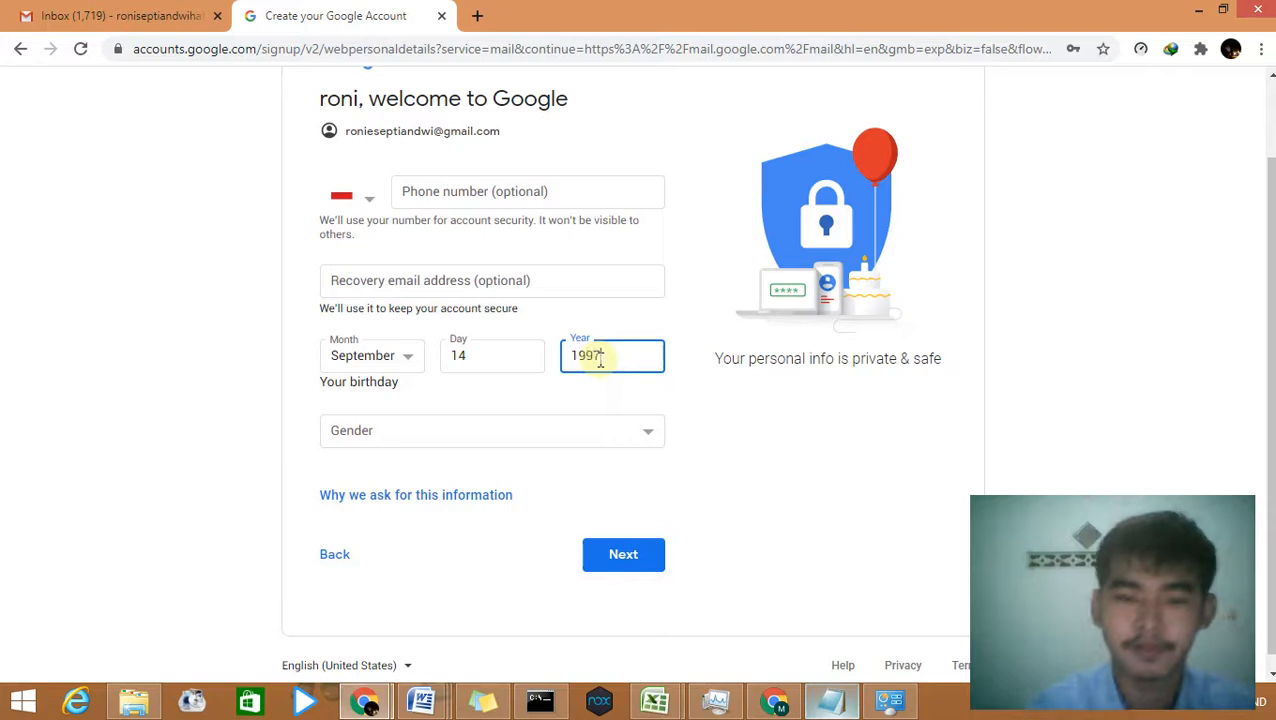
pyautogui.write('1997')
# Step: Set the gender to Male and submit the personal details
pyautogui.click(600, 437)
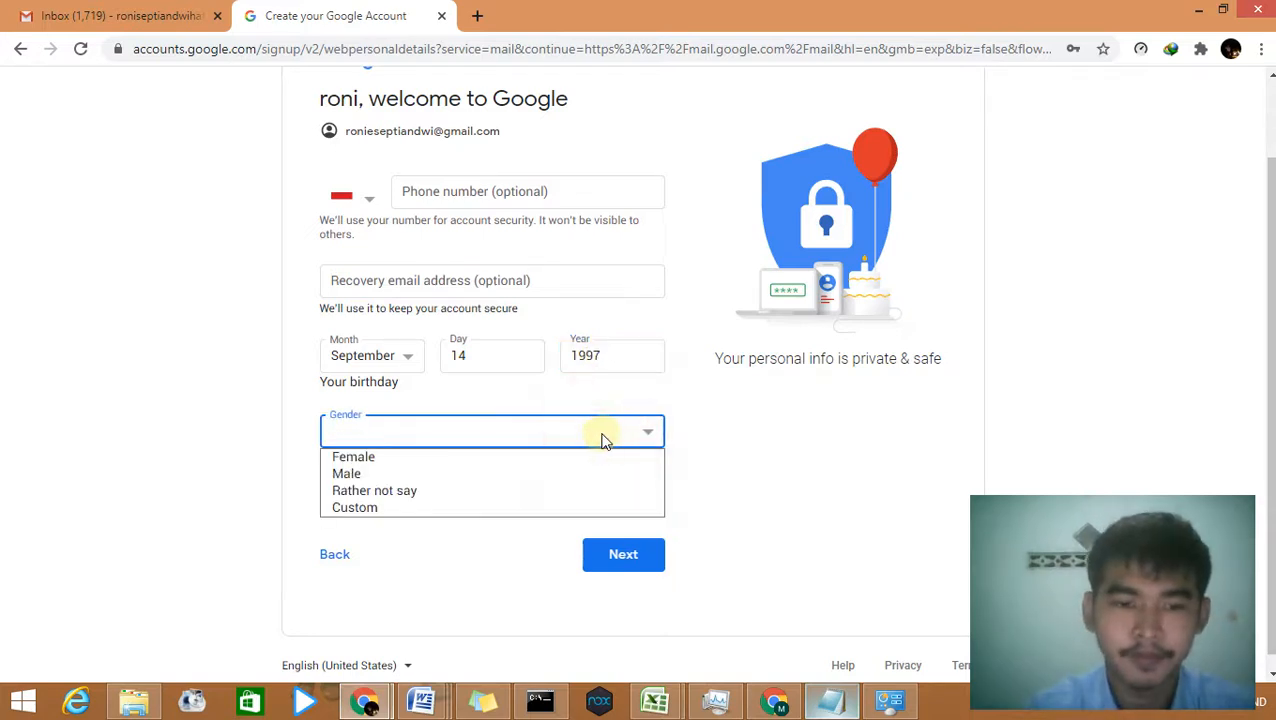
pyautogui.click(530, 474)
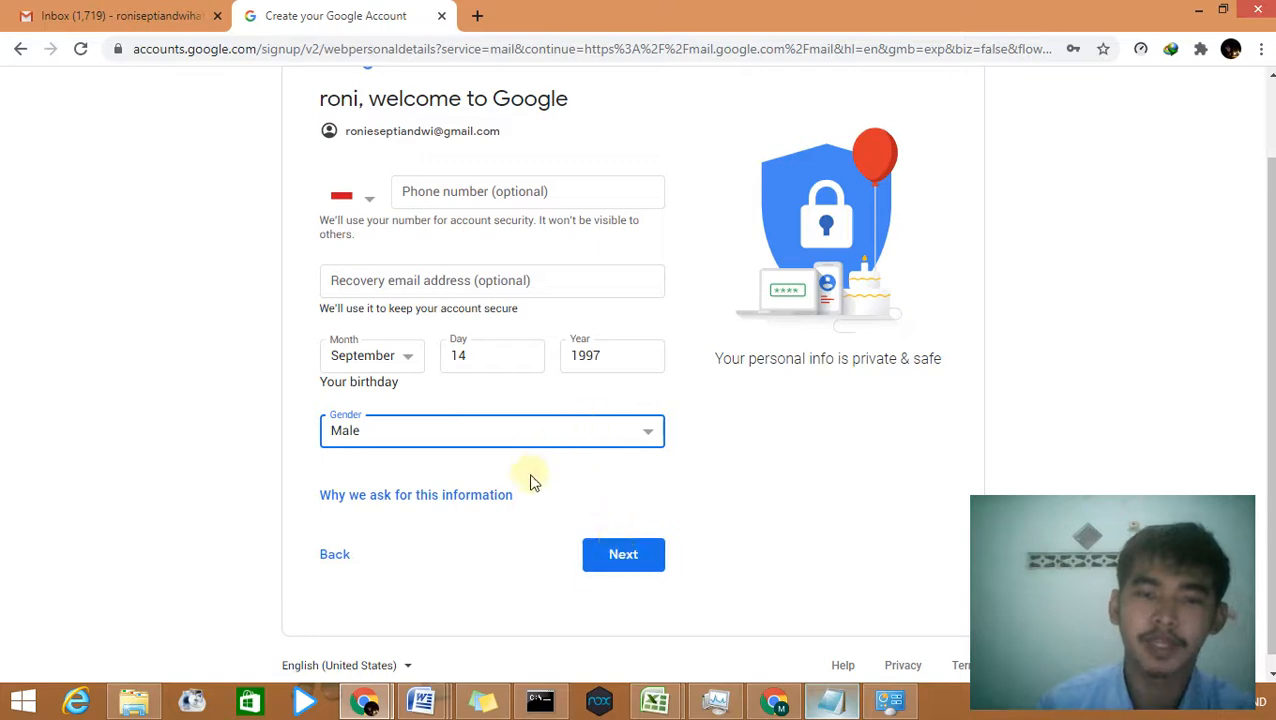
pyautogui.click(645, 556)
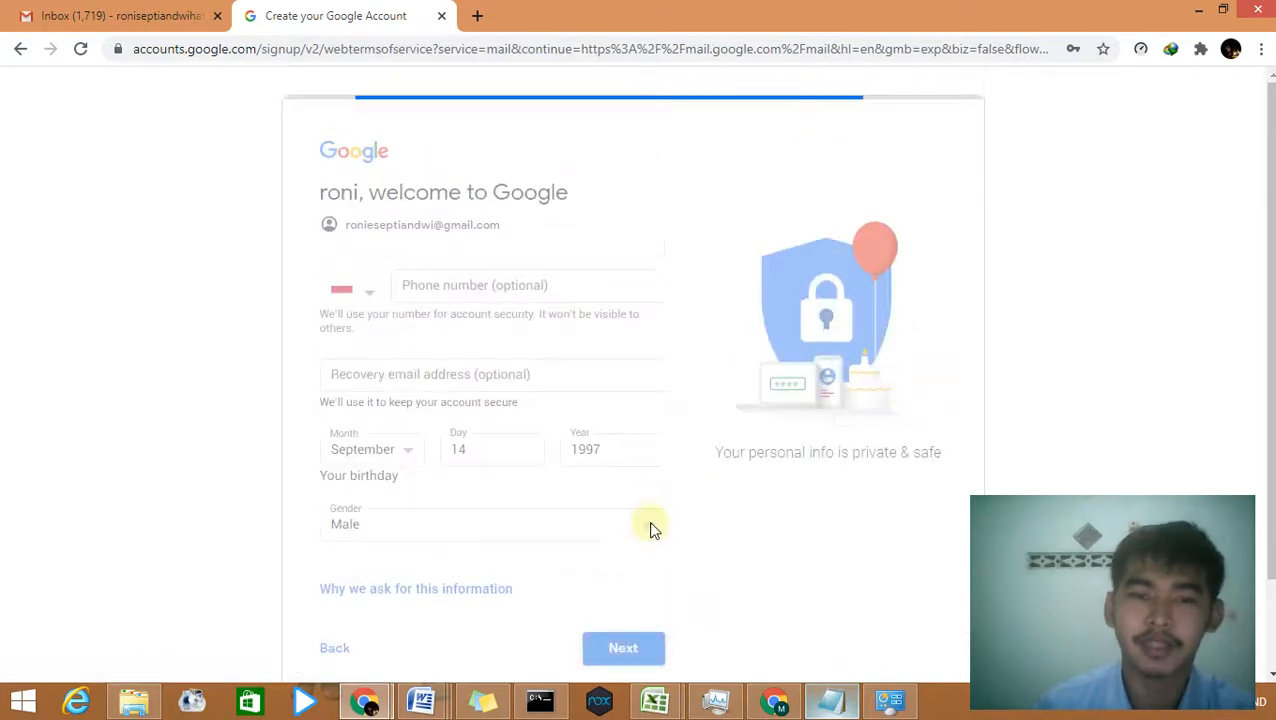
# Step: Accept the Privacy and Terms with I agree and dismiss the stray page menu
pyautogui.scroll(-3, 645, 472)
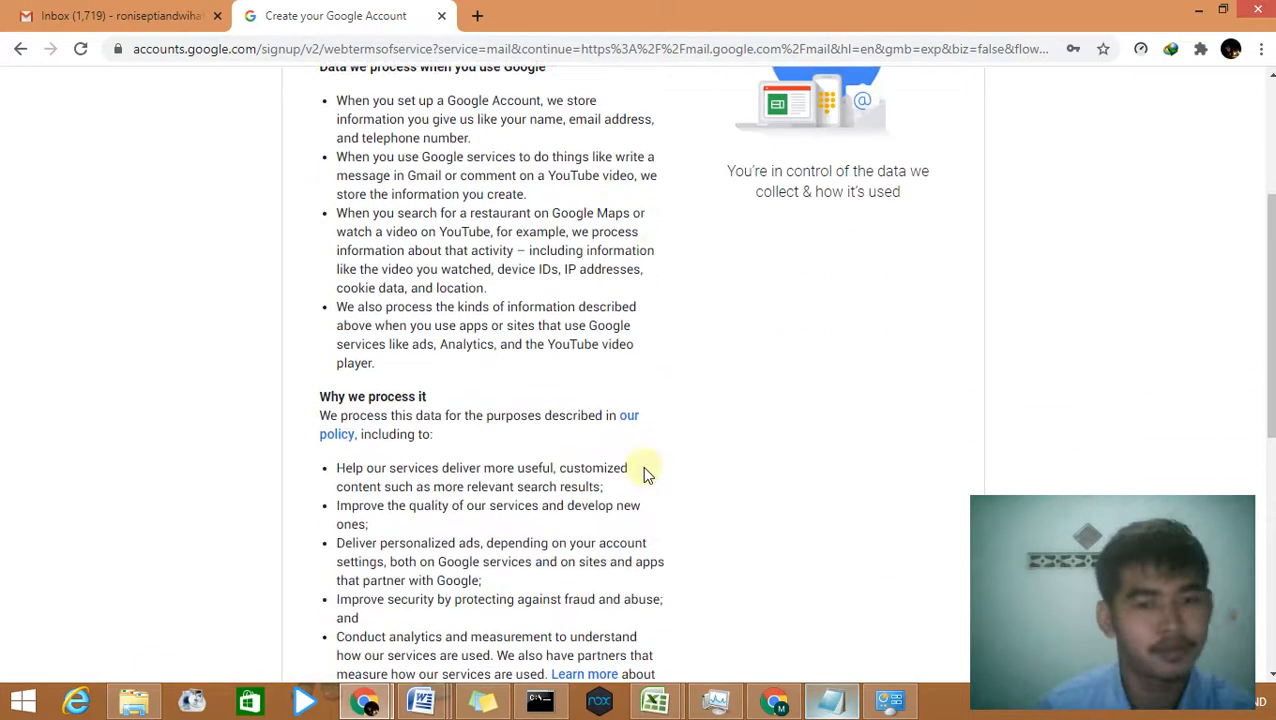
pyautogui.scroll(-6, 642, 466)
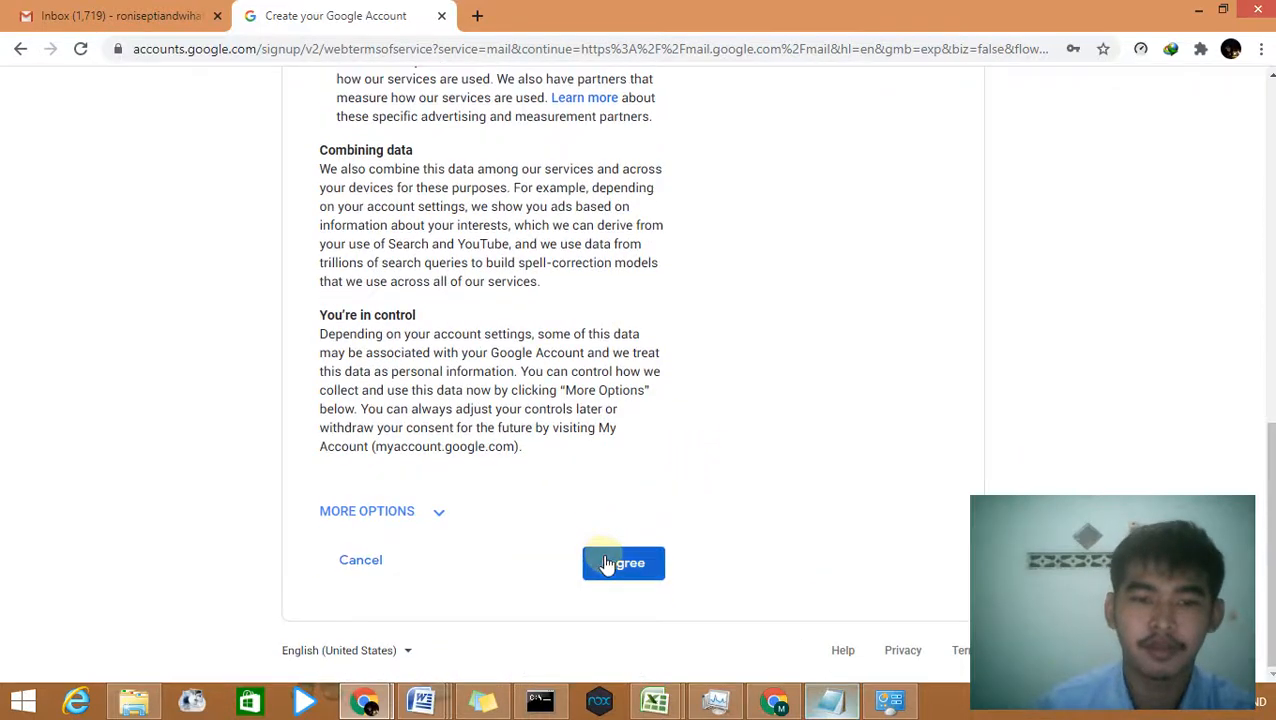
pyautogui.click(607, 565)
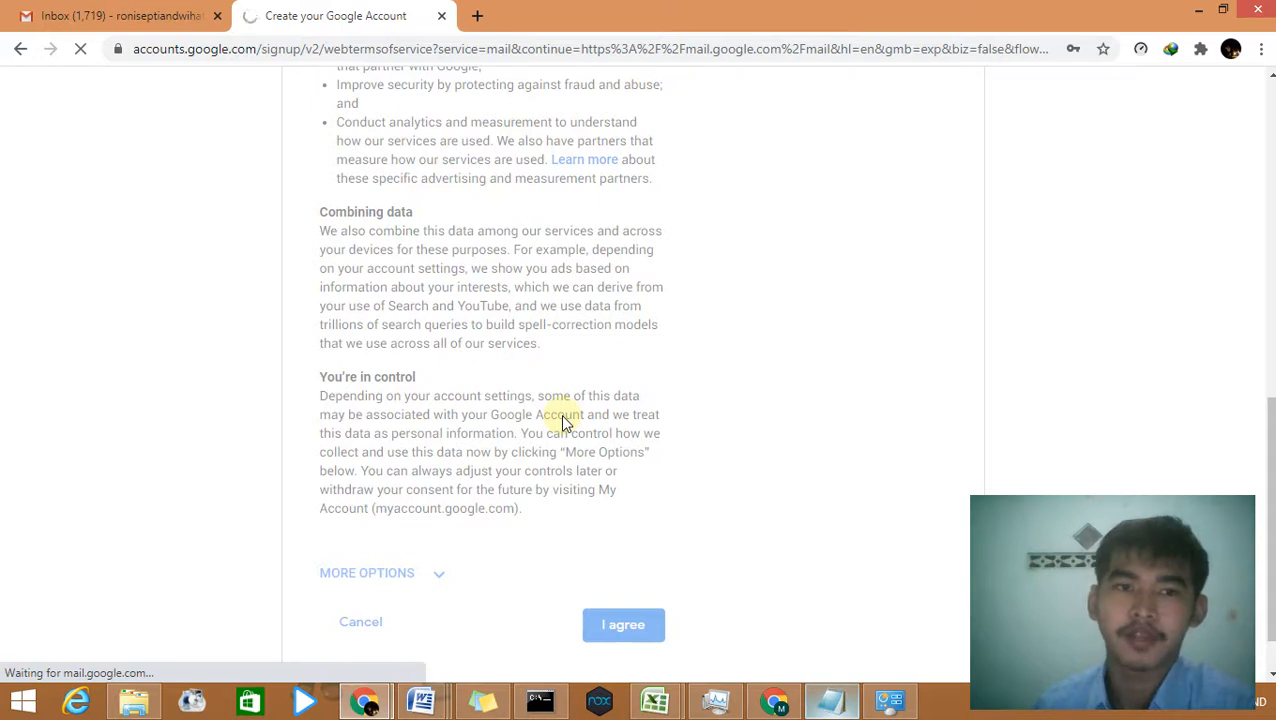
pyautogui.rightClick(591, 62)
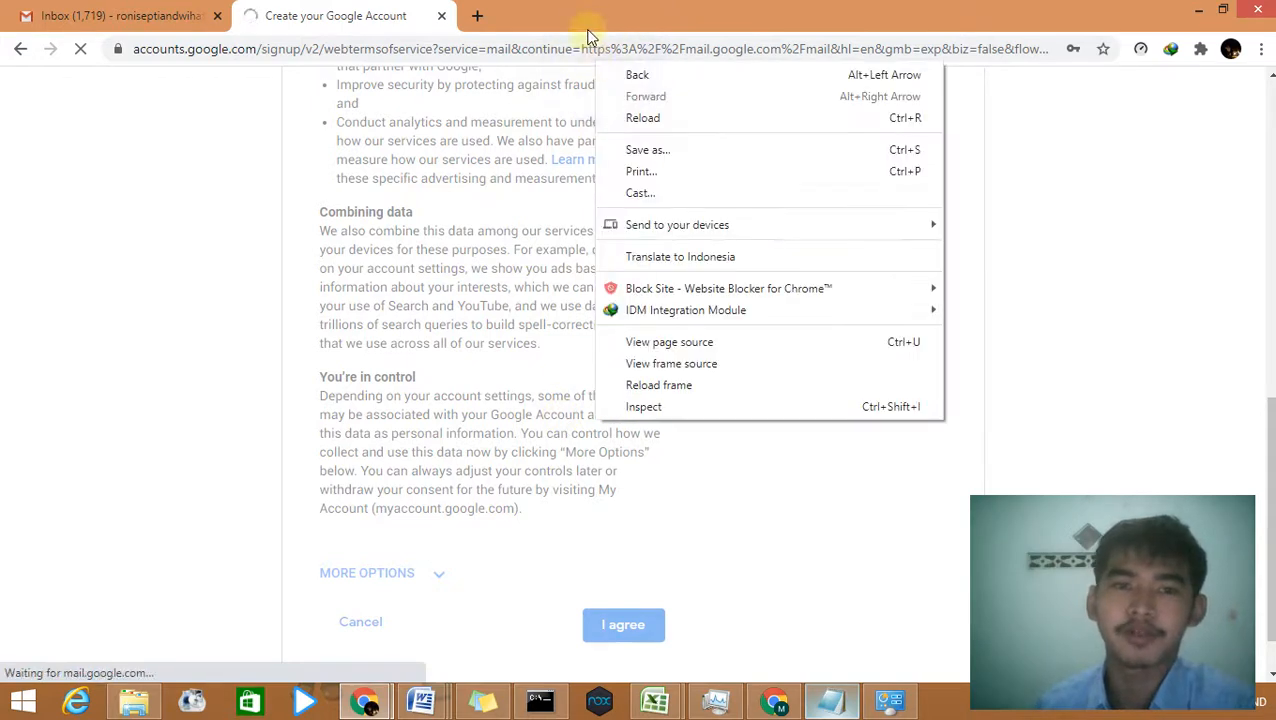
pyautogui.click(595, 20)
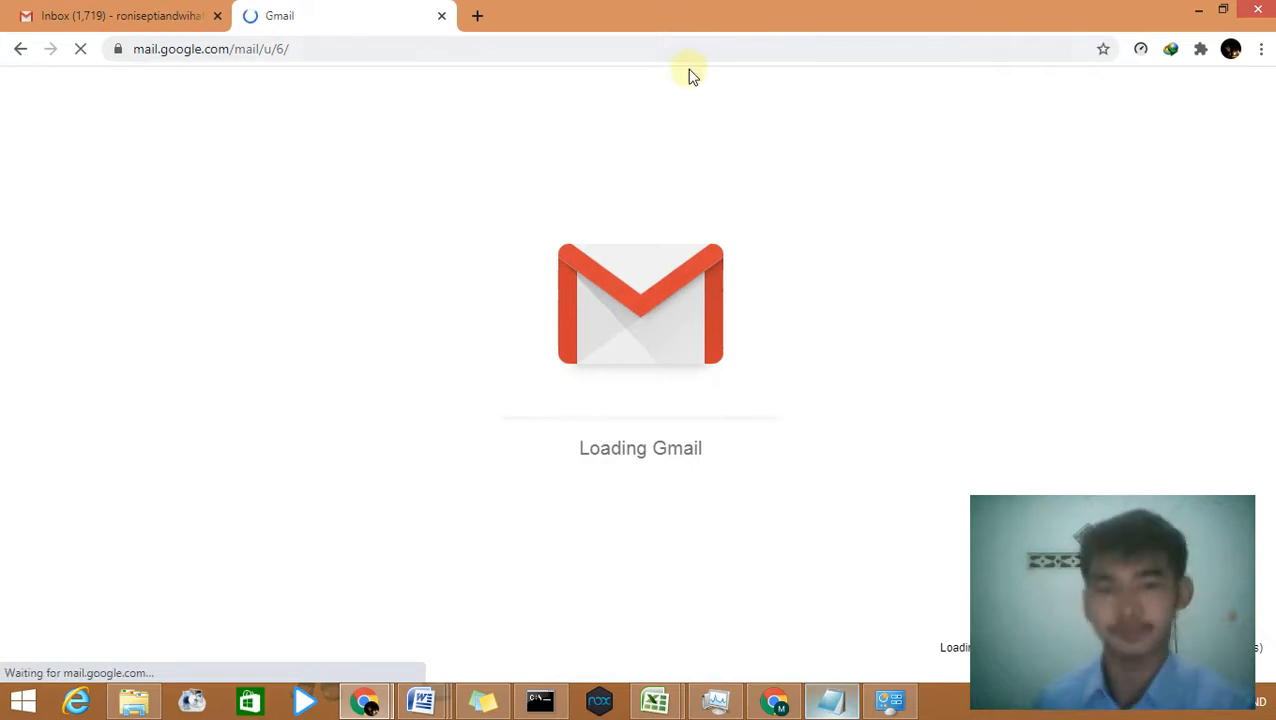
# Step: Close the older Gmail tab, confirm the signed-in account, and bring kriptonite.txt forward
pyautogui.click(215, 16)
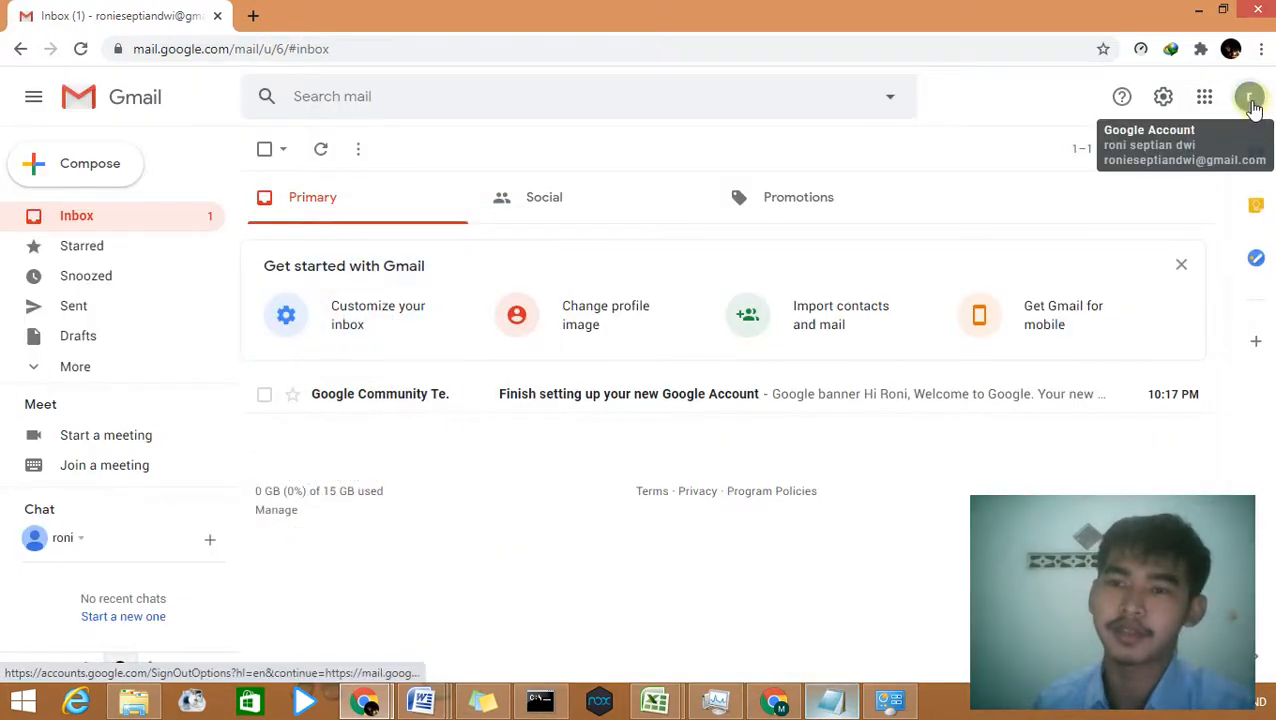
pyautogui.click(1251, 102)
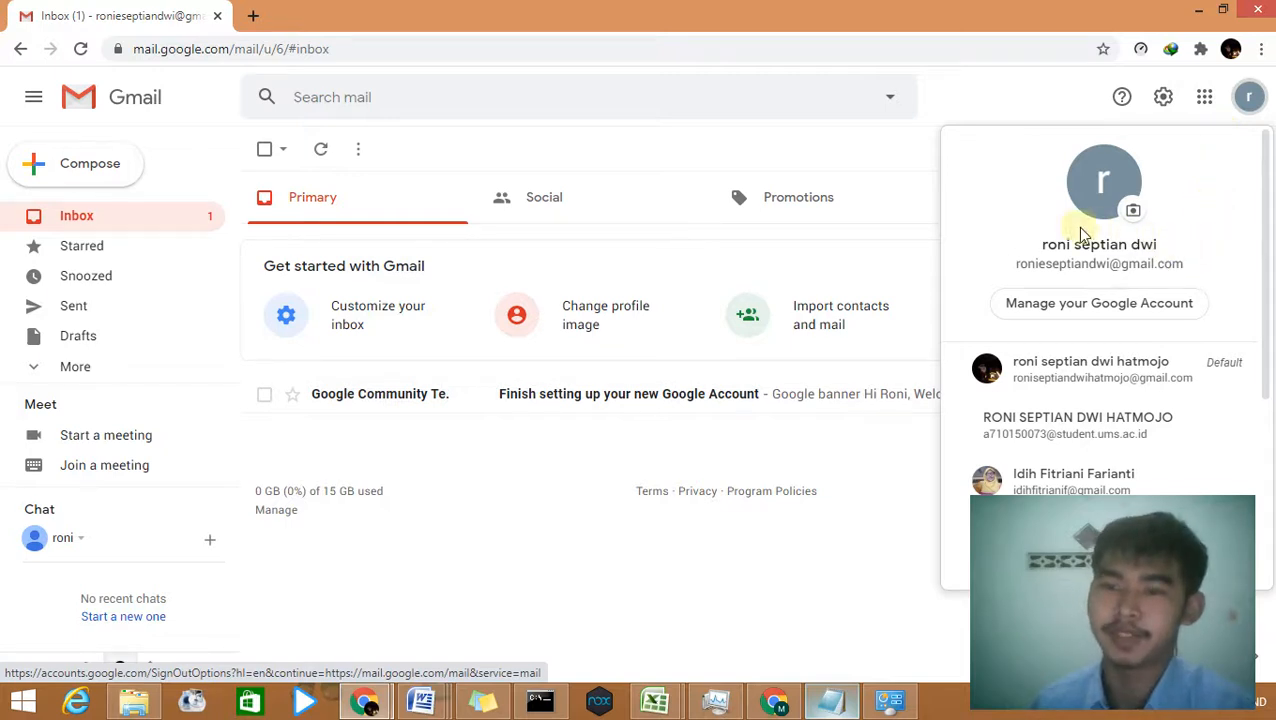
pyautogui.click(1002, 80)
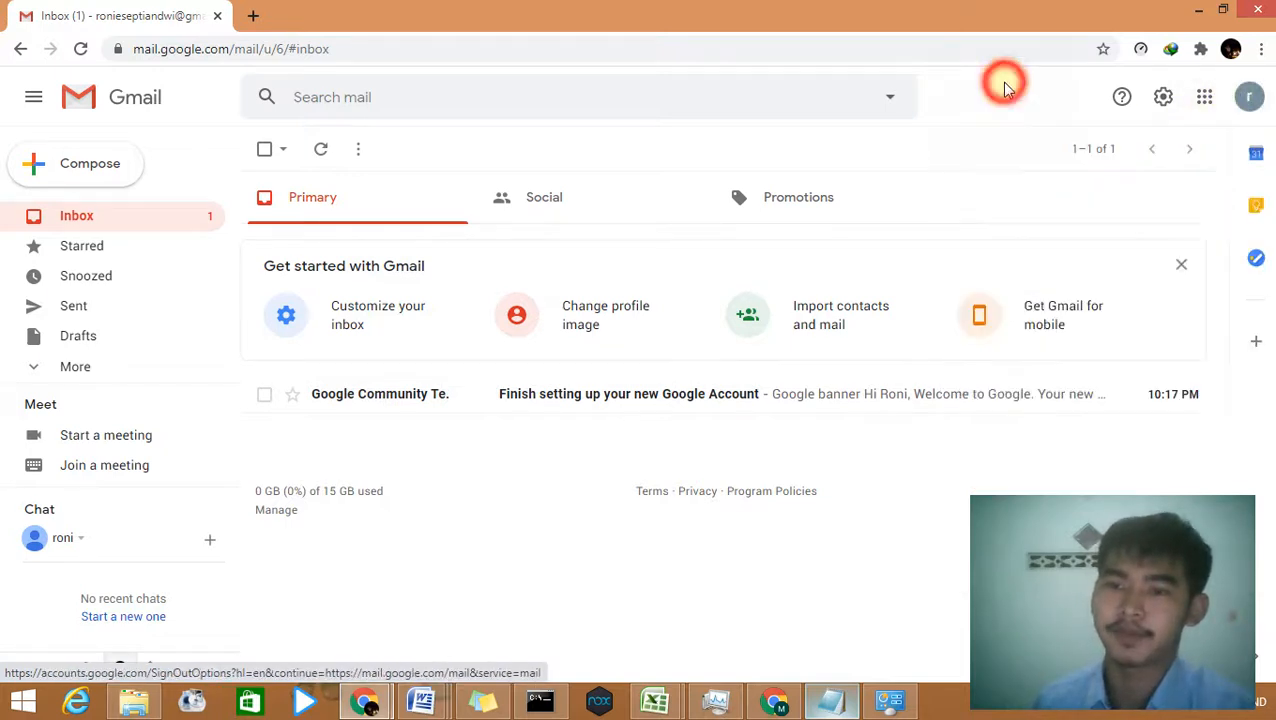
pyautogui.click(829, 699)
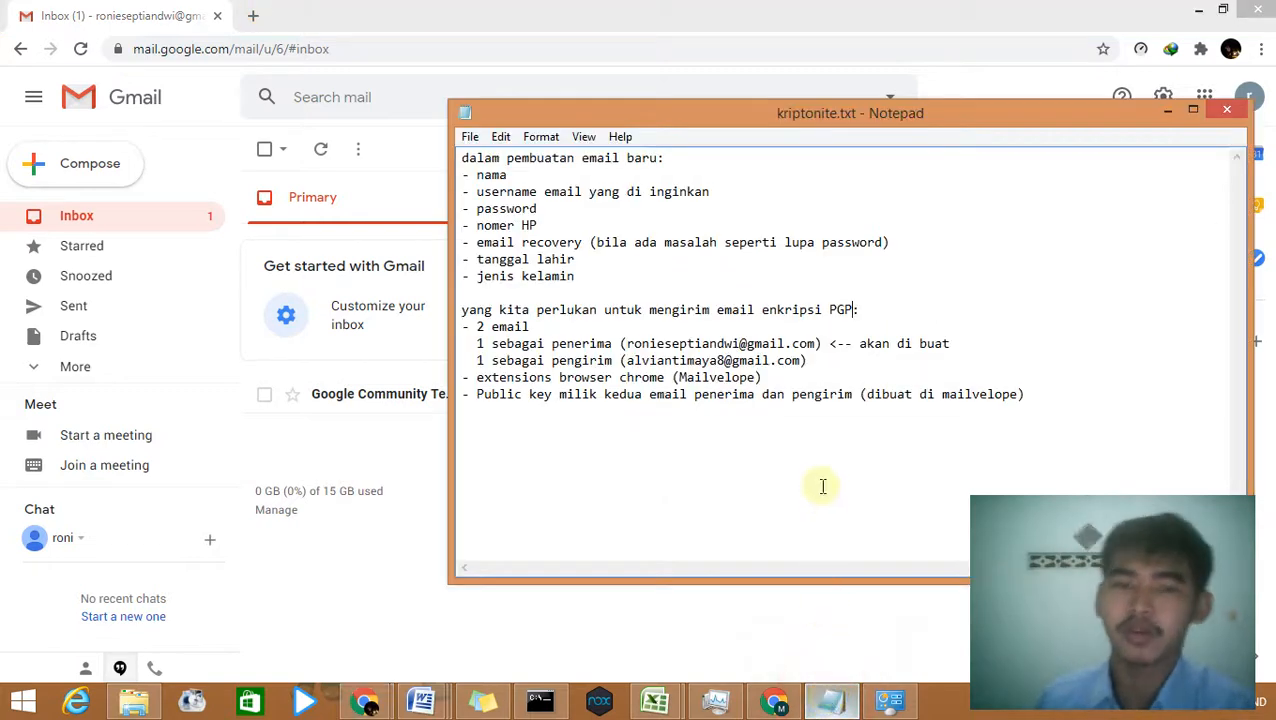
pyautogui.click(853, 318)
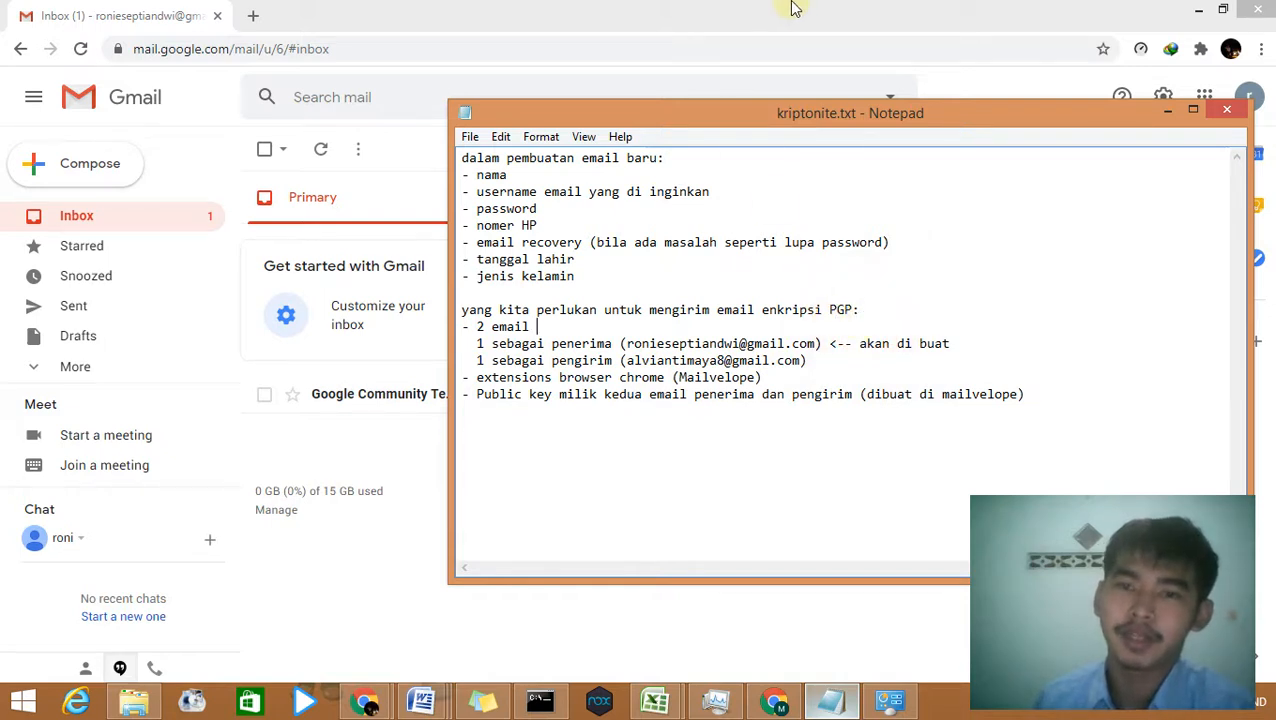
pyautogui.moveTo(806, 8)
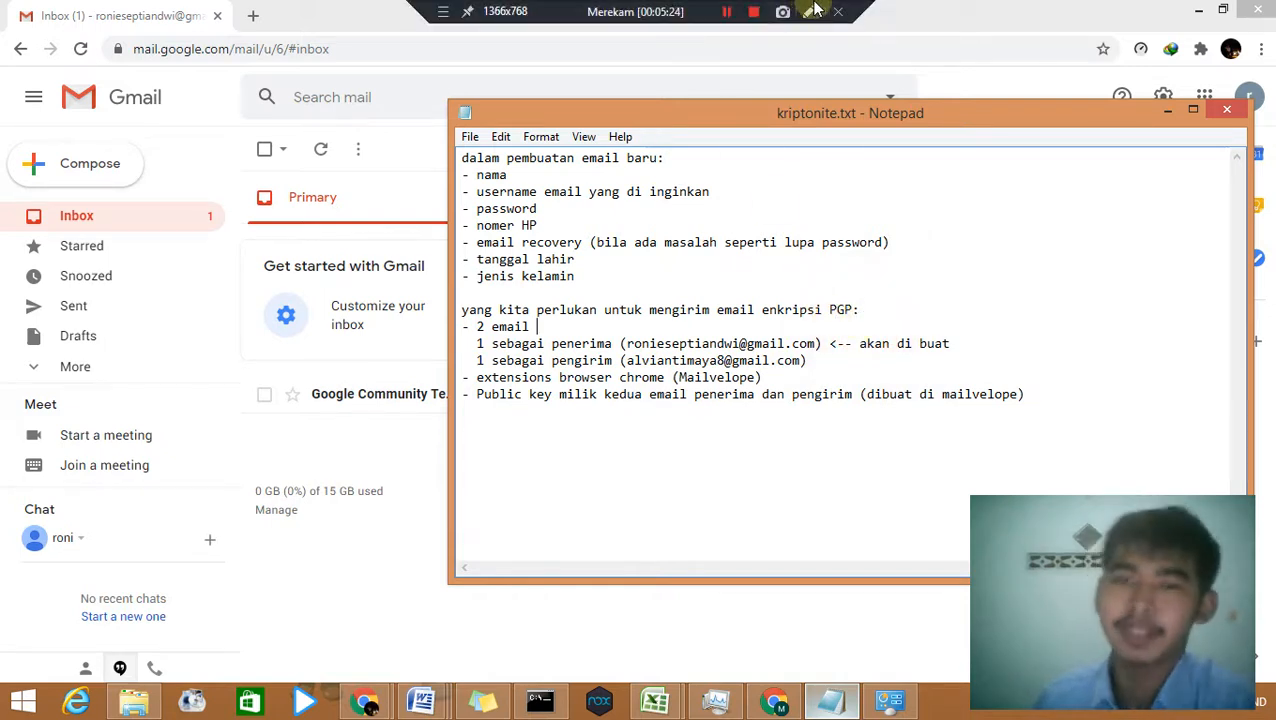
pyautogui.click(810, 12)
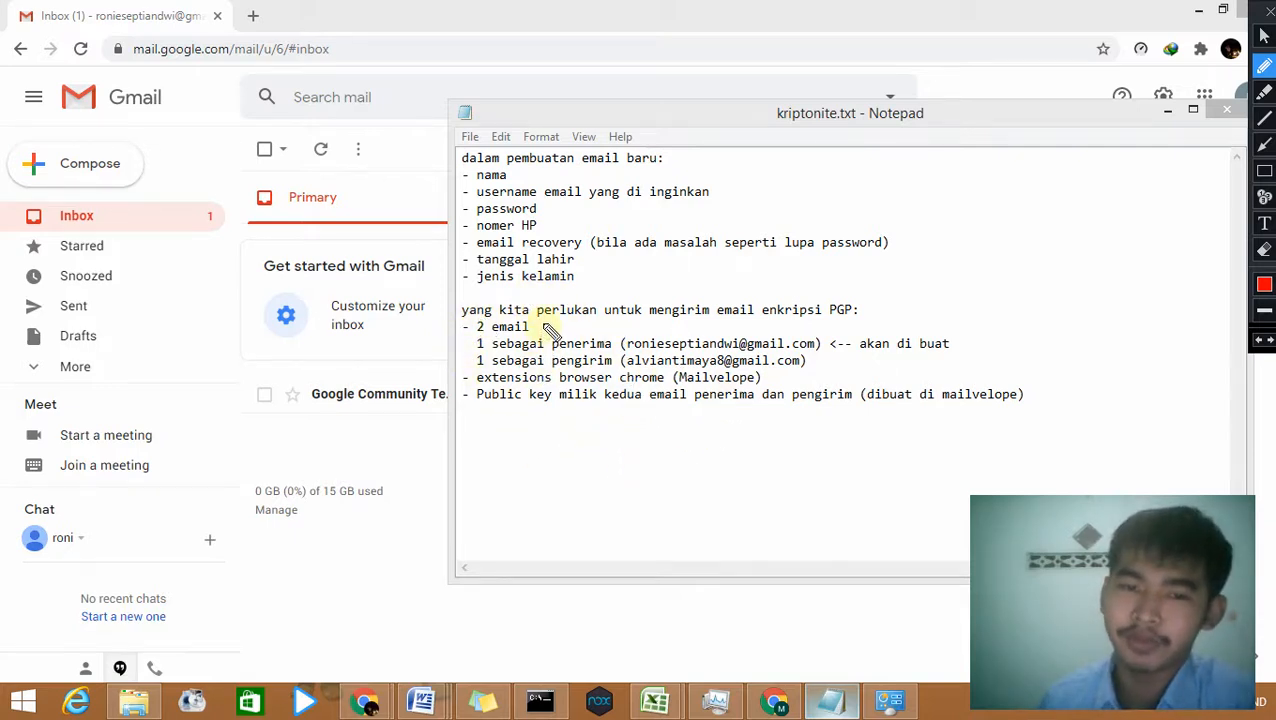
# Step: Underline 'perlukan' and the sender's address in red, and tick the 'akan di buat' note
pyautogui.moveTo(542, 324); pyautogui.dragTo(590, 326)
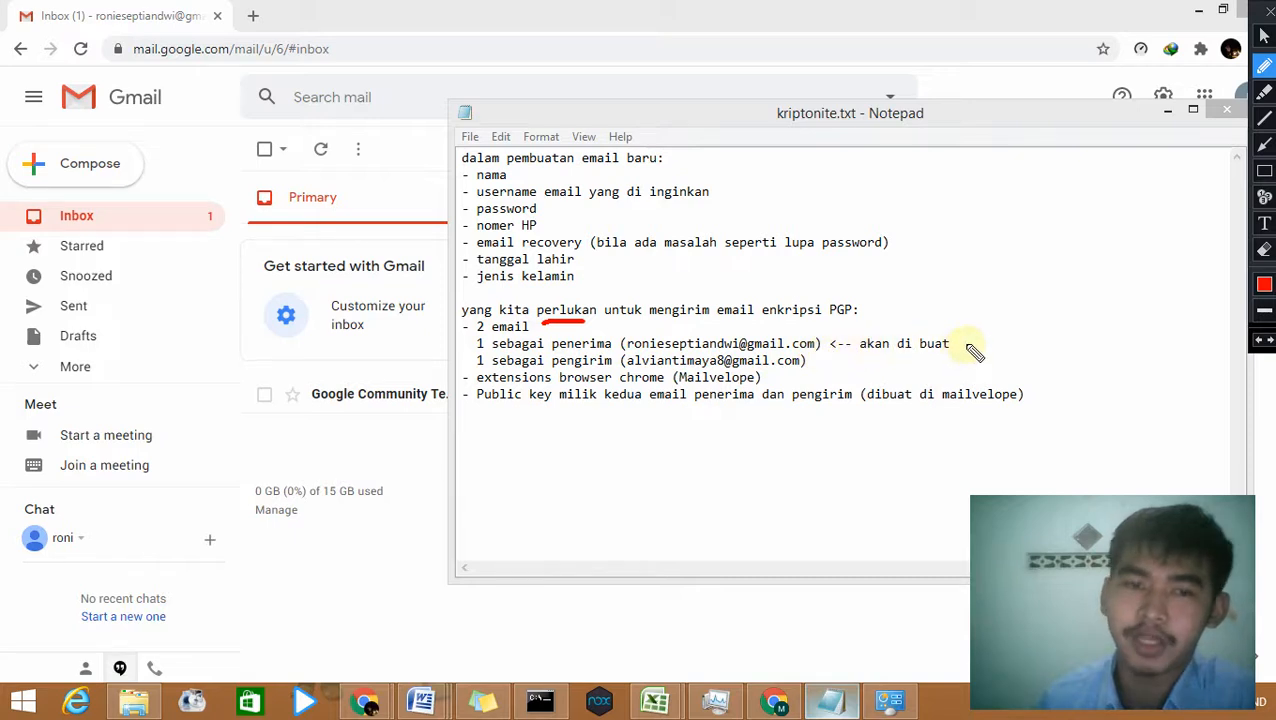
pyautogui.moveTo(967, 347); pyautogui.dragTo(1012, 336)
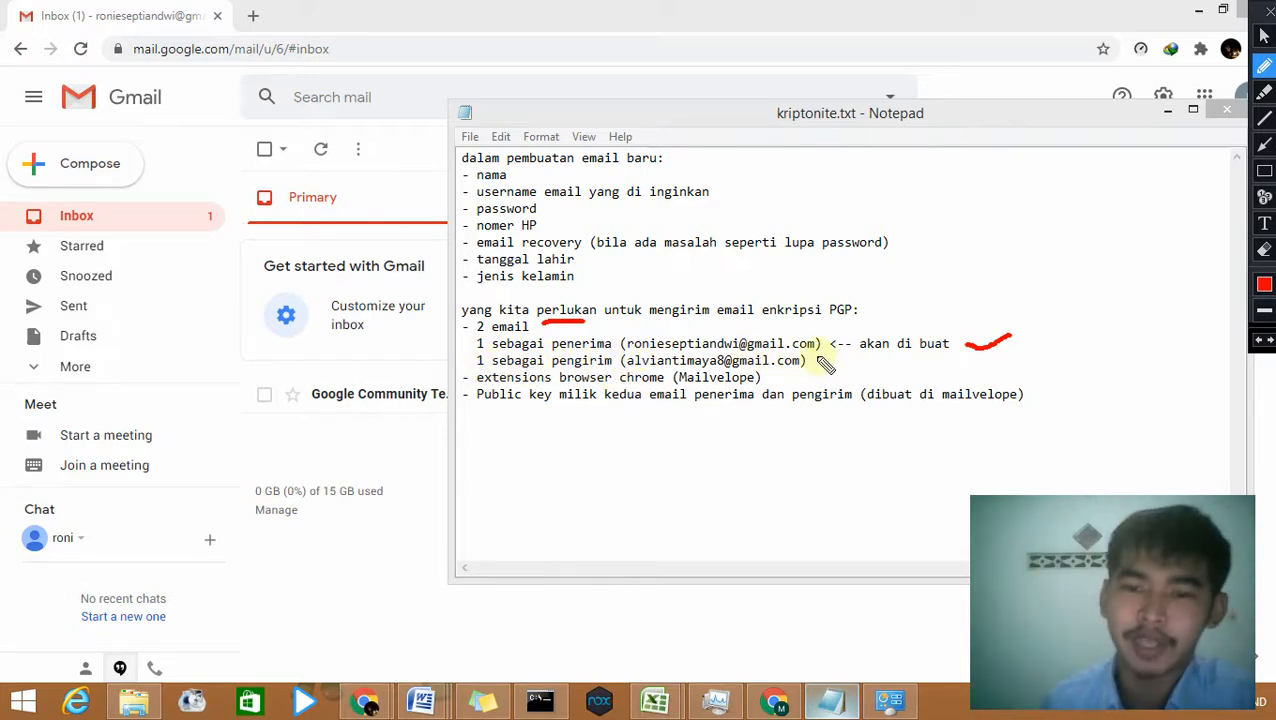
pyautogui.moveTo(817, 366); pyautogui.dragTo(884, 355)
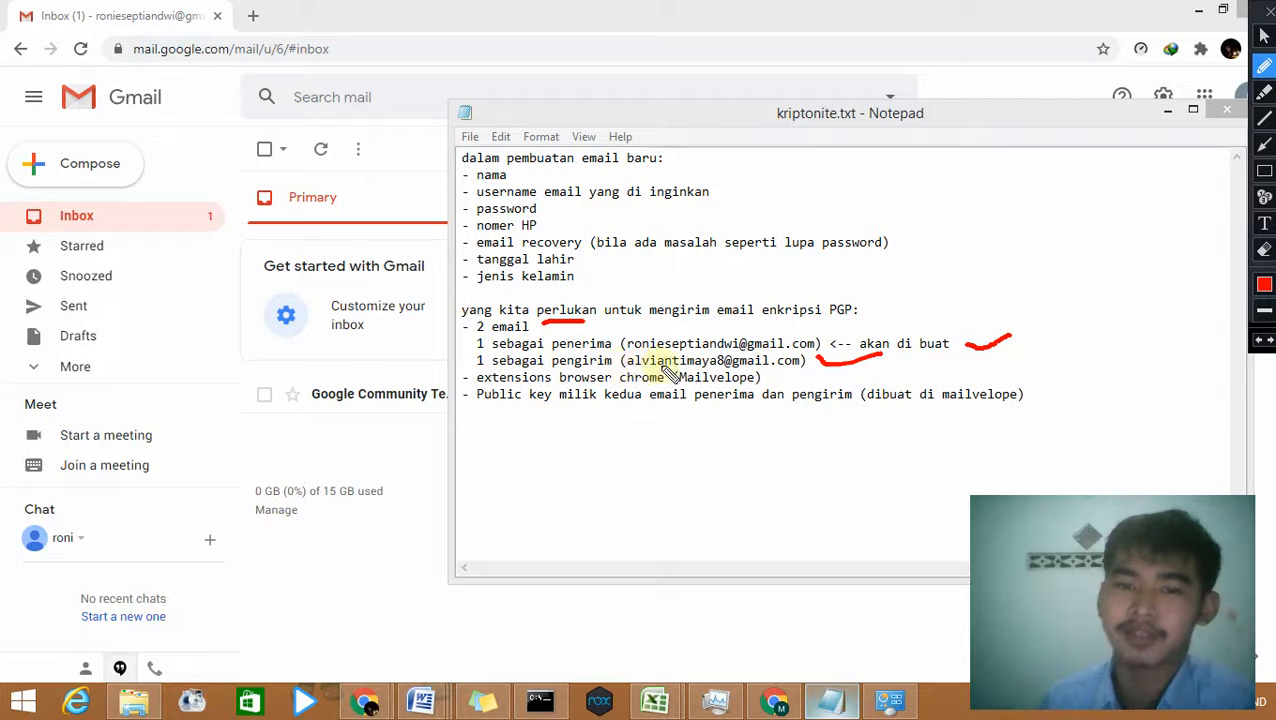
pyautogui.moveTo(630, 362); pyautogui.dragTo(762, 368)
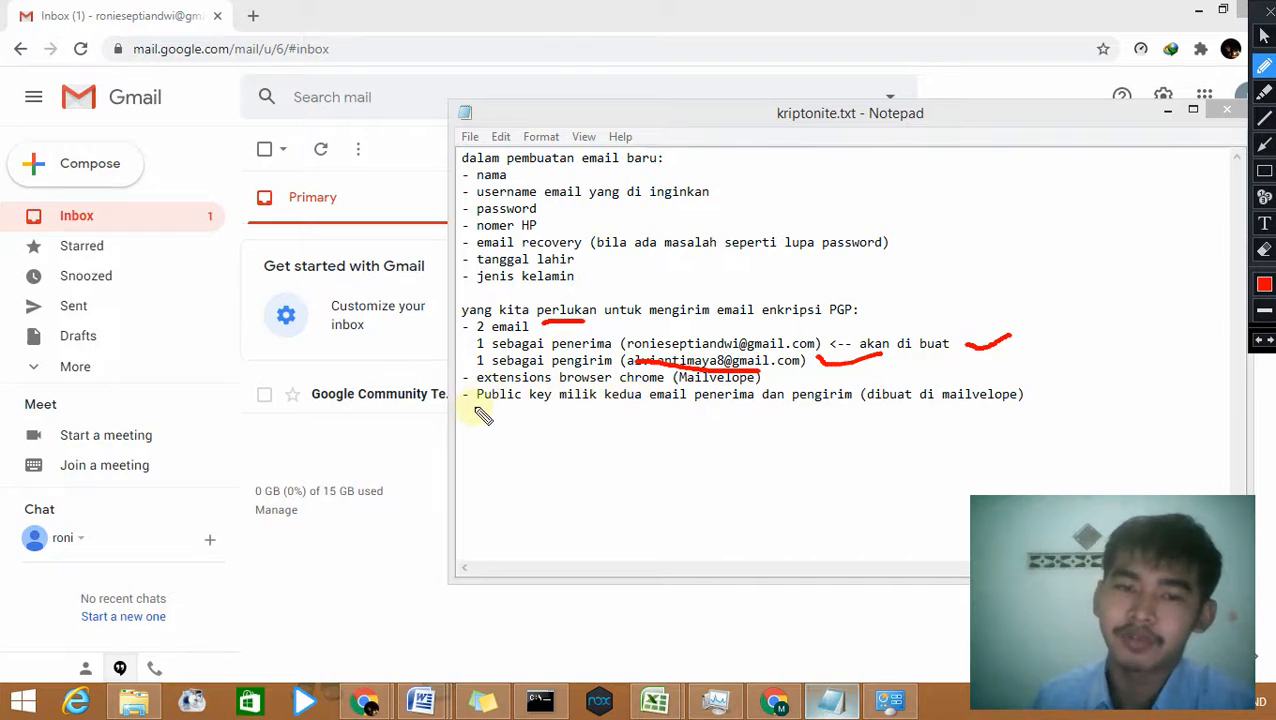
# Step: Underline 'Public key' and the recipient's address in red, then erase all the red marks
pyautogui.moveTo(477, 406); pyautogui.dragTo(566, 407)
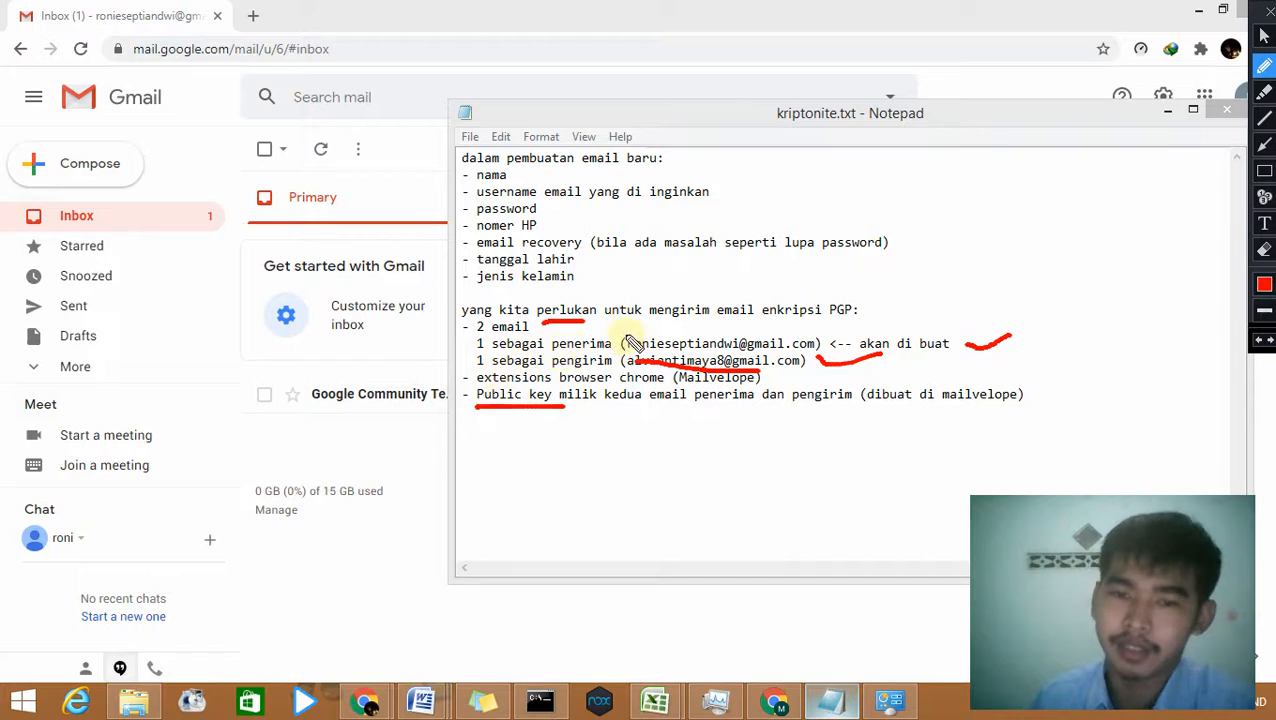
pyautogui.moveTo(628, 338); pyautogui.dragTo(814, 337)
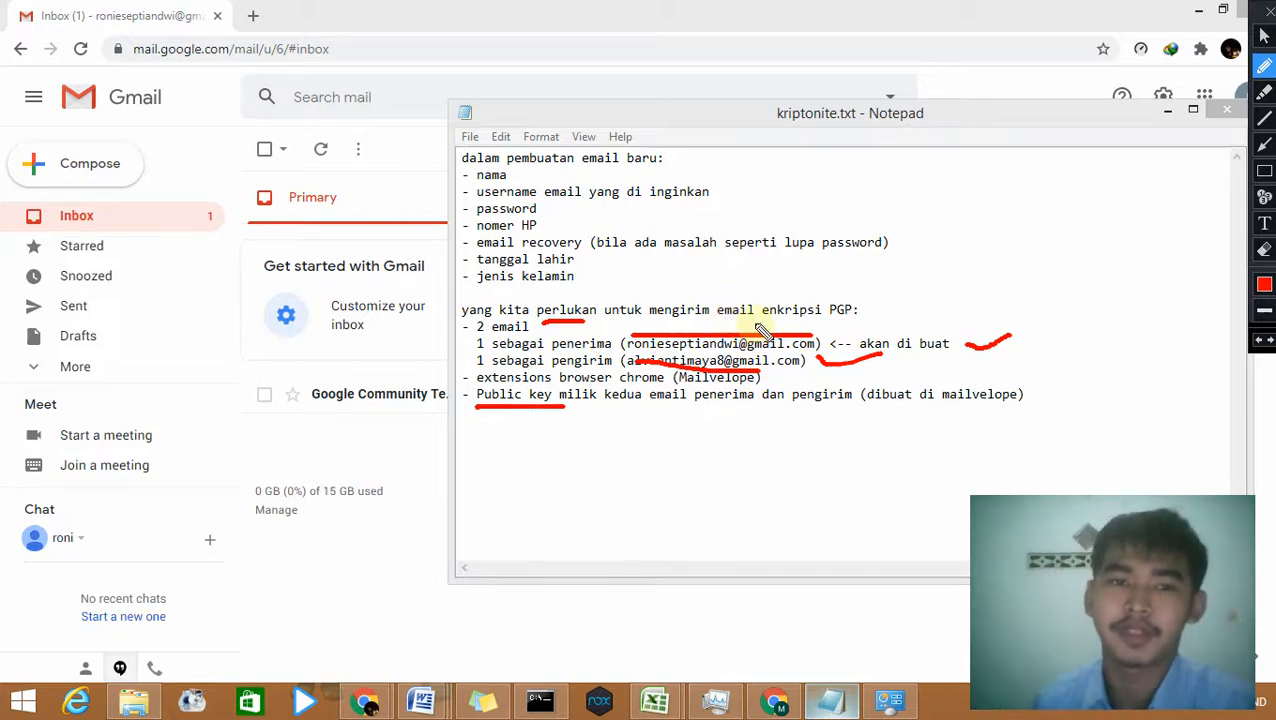
pyautogui.press('Escape')
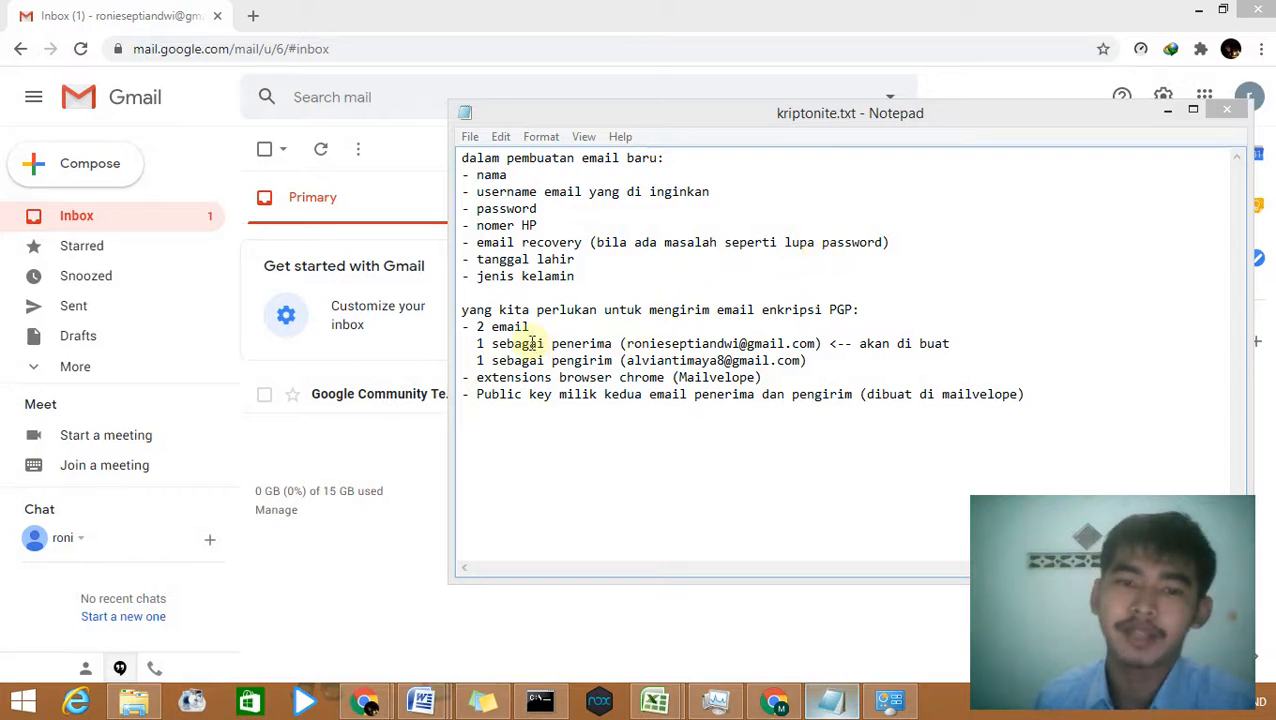
# Step: Highlight the requirement lines in kriptonite.txt, then return to the Gmail inbox in Chrome
pyautogui.moveTo(477, 326); pyautogui.dragTo(858, 367)
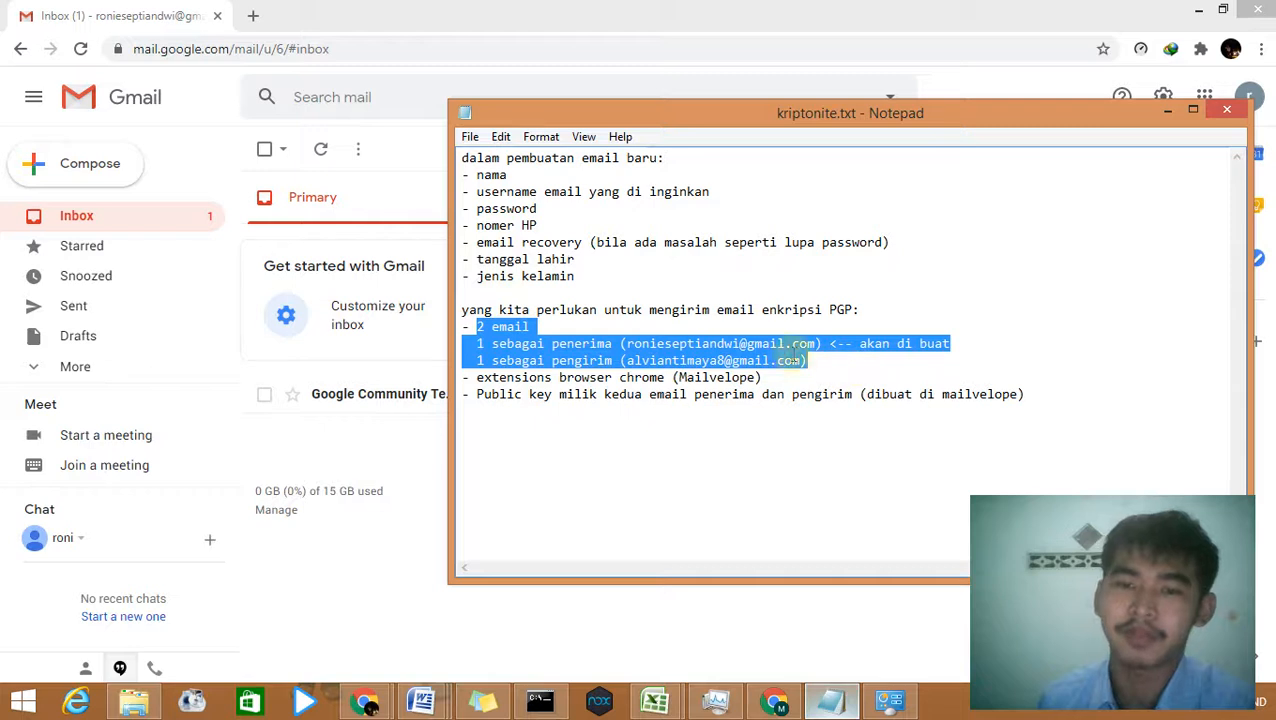
pyautogui.click(623, 346)
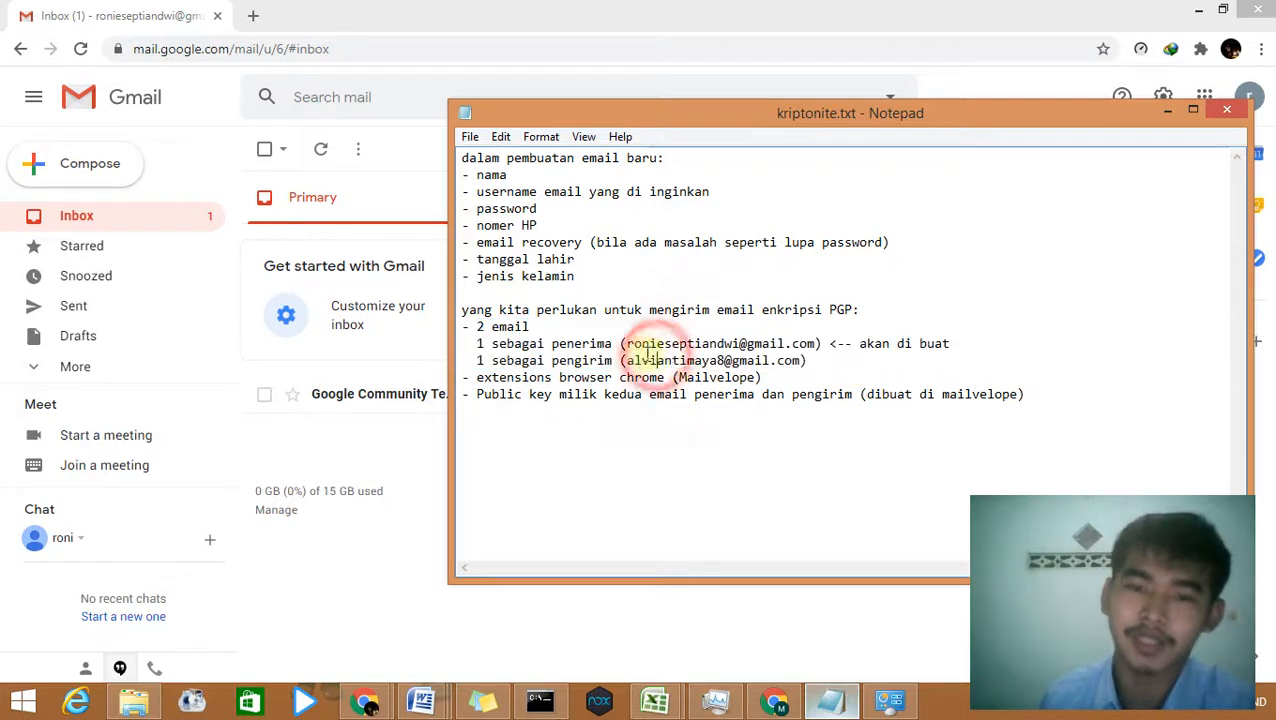
pyautogui.moveTo(620, 343)
pyautogui.mouseDown()
pyautogui.moveTo(820, 346)
pyautogui.moveTo(800, 361)
pyautogui.moveTo(636, 361)
pyautogui.mouseUp()
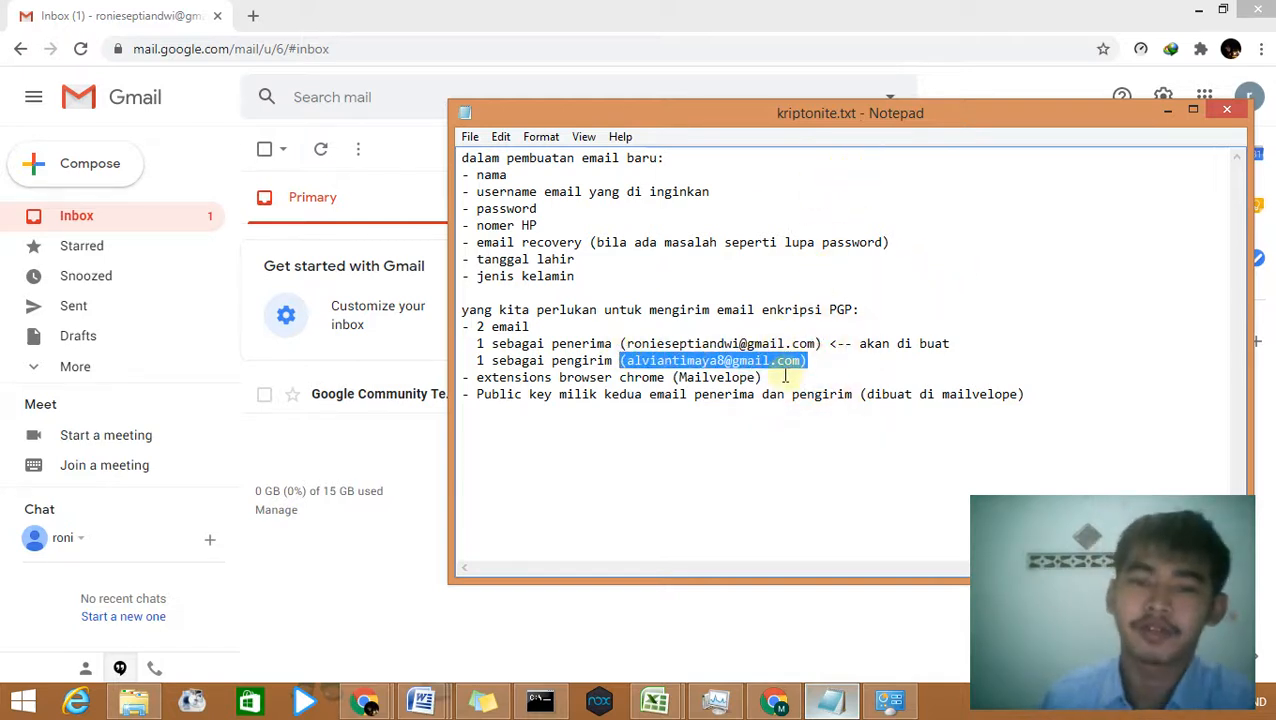
pyautogui.moveTo(785, 376); pyautogui.dragTo(480, 377)
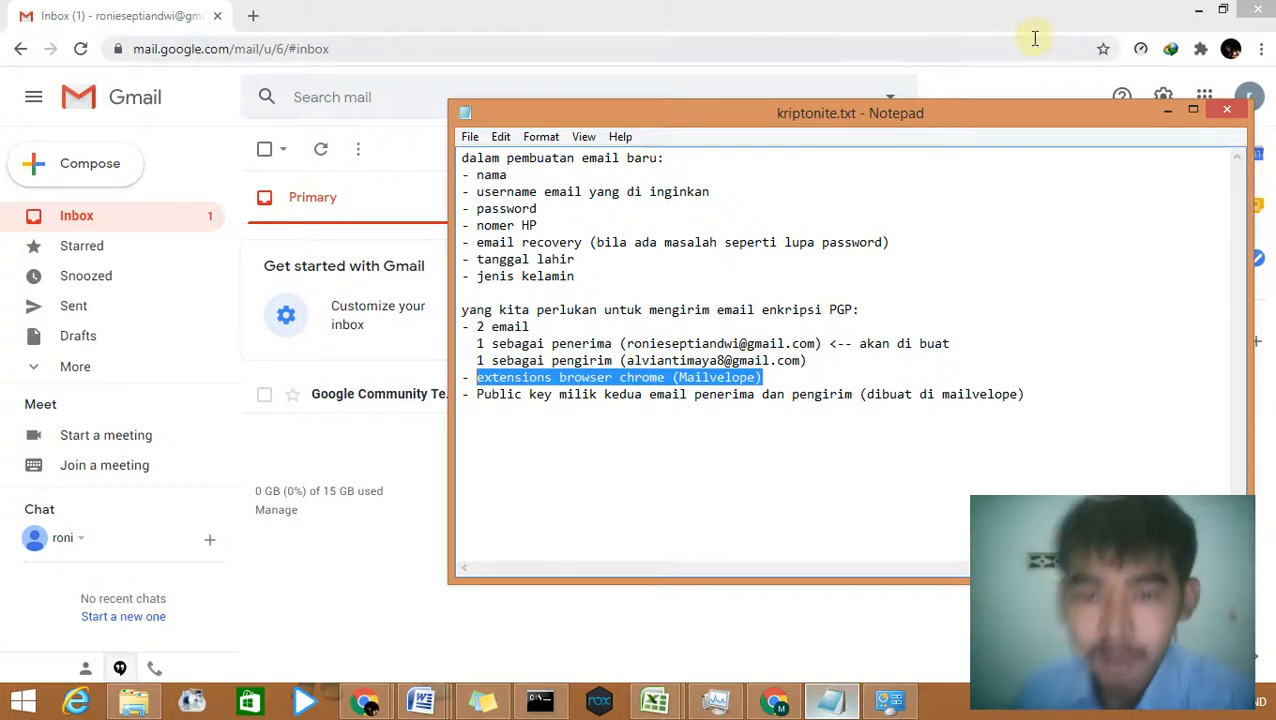
pyautogui.click(1097, 28)
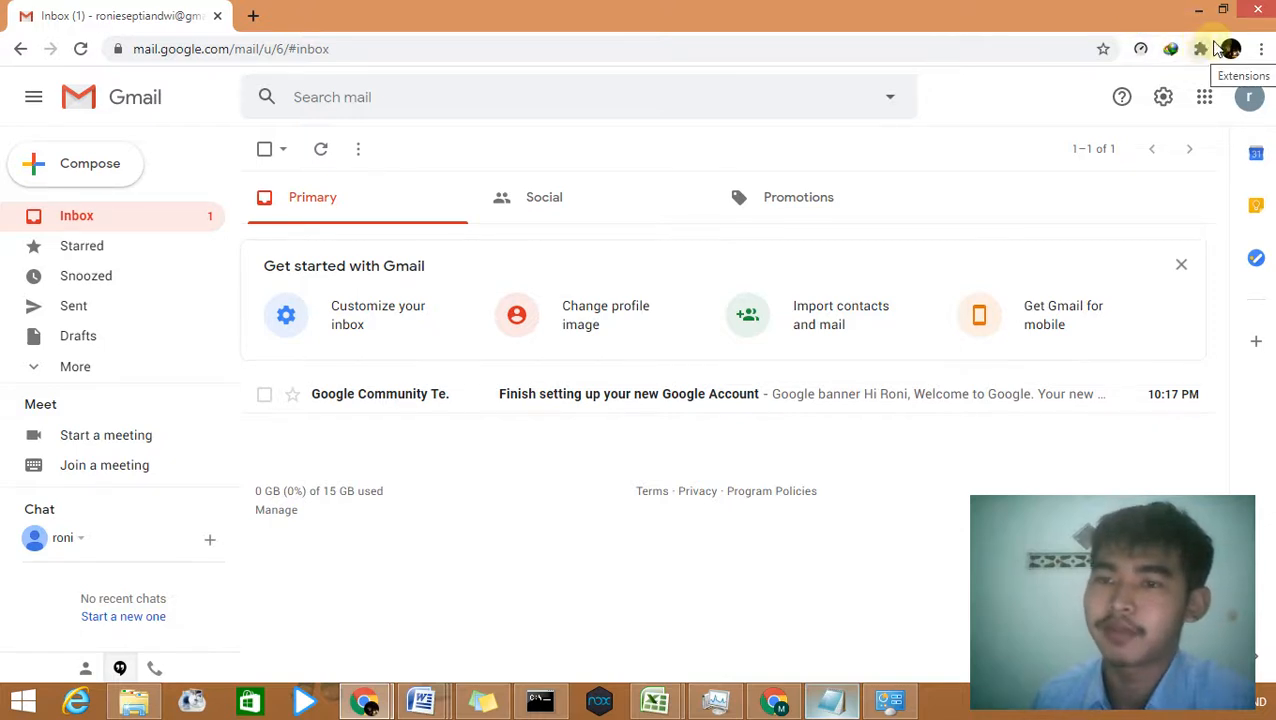
# Step: Turn on Developer mode on Chrome's Extensions page and open the Chrome Web Store in a new tab
pyautogui.click(1261, 50)
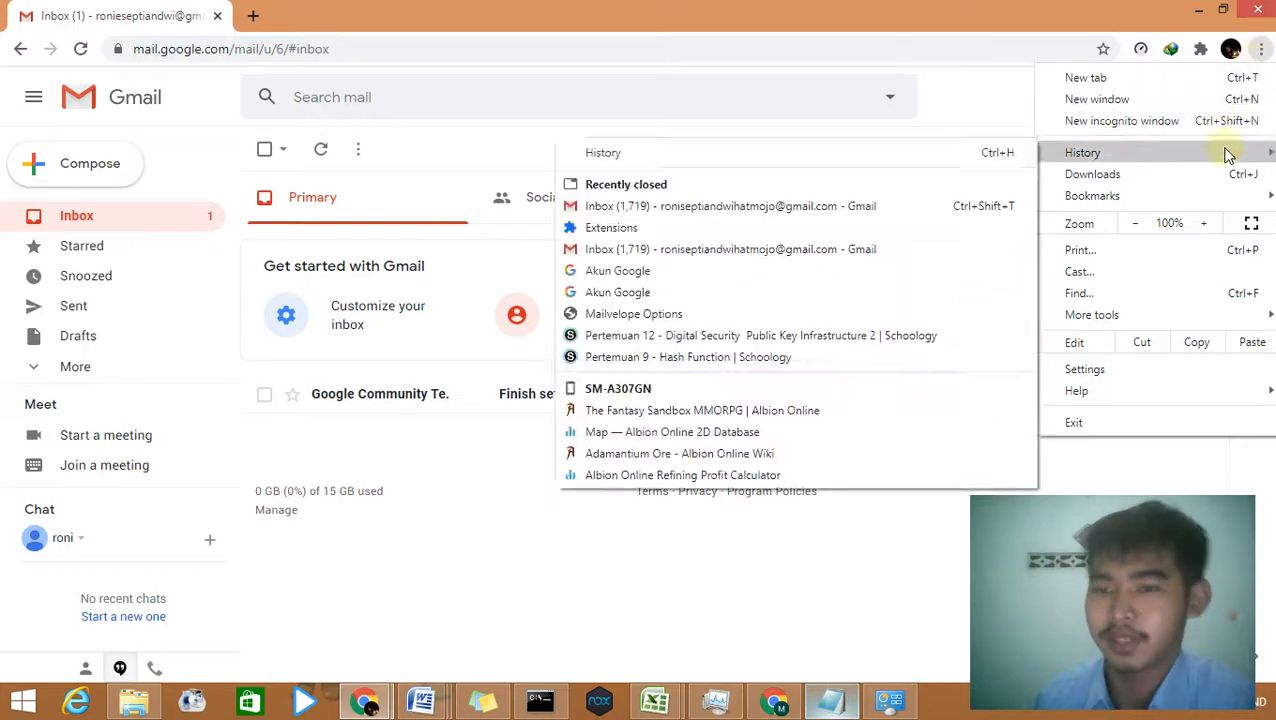
pyautogui.moveTo(1150, 313)
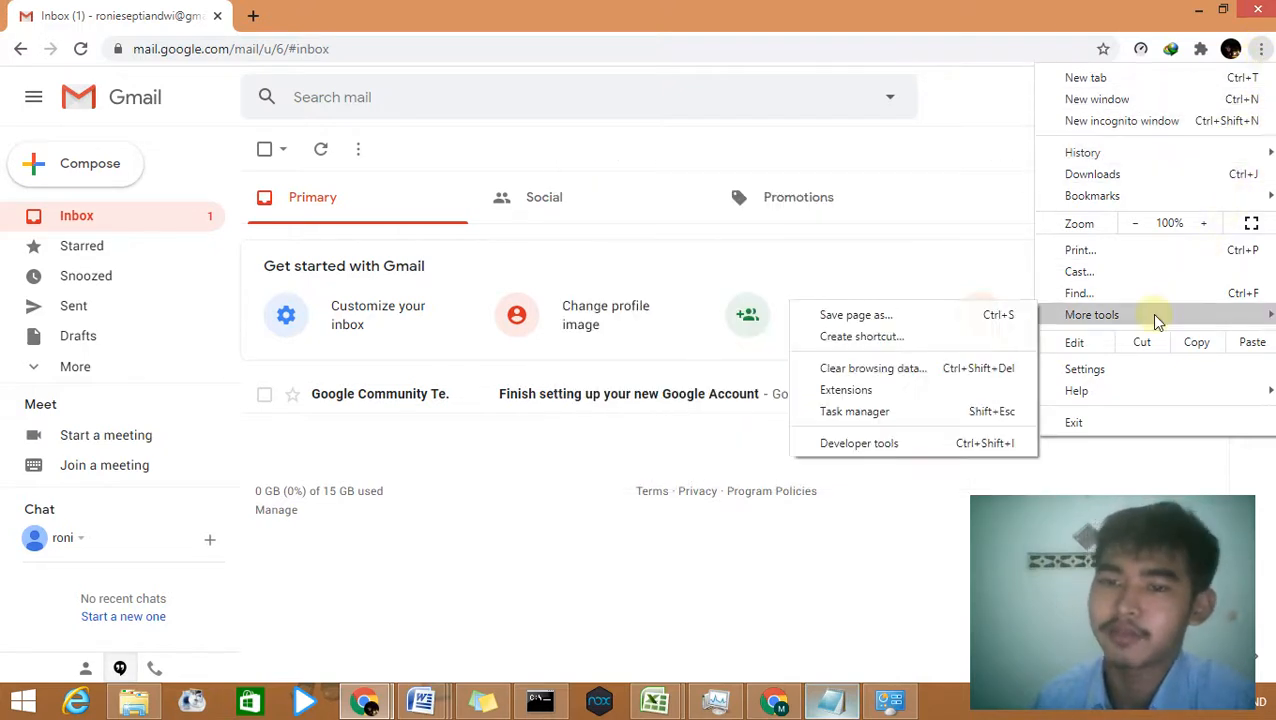
pyautogui.click(929, 392)
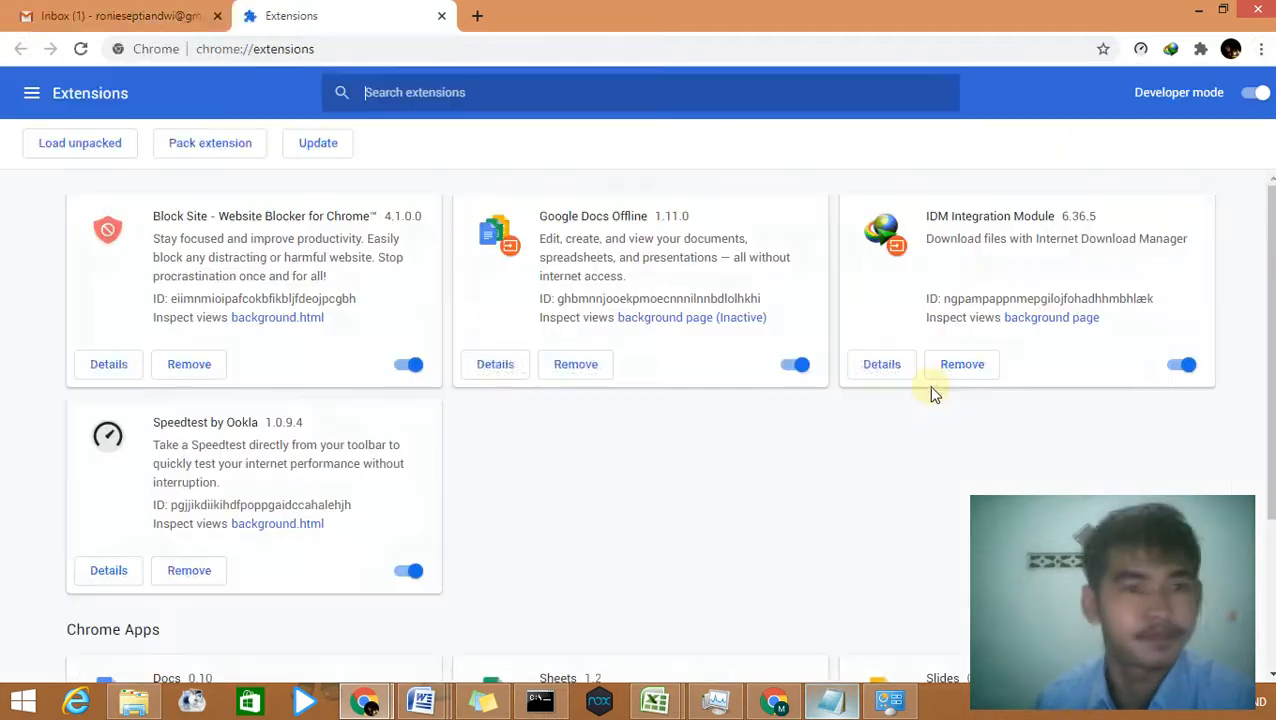
pyautogui.click(1256, 94)
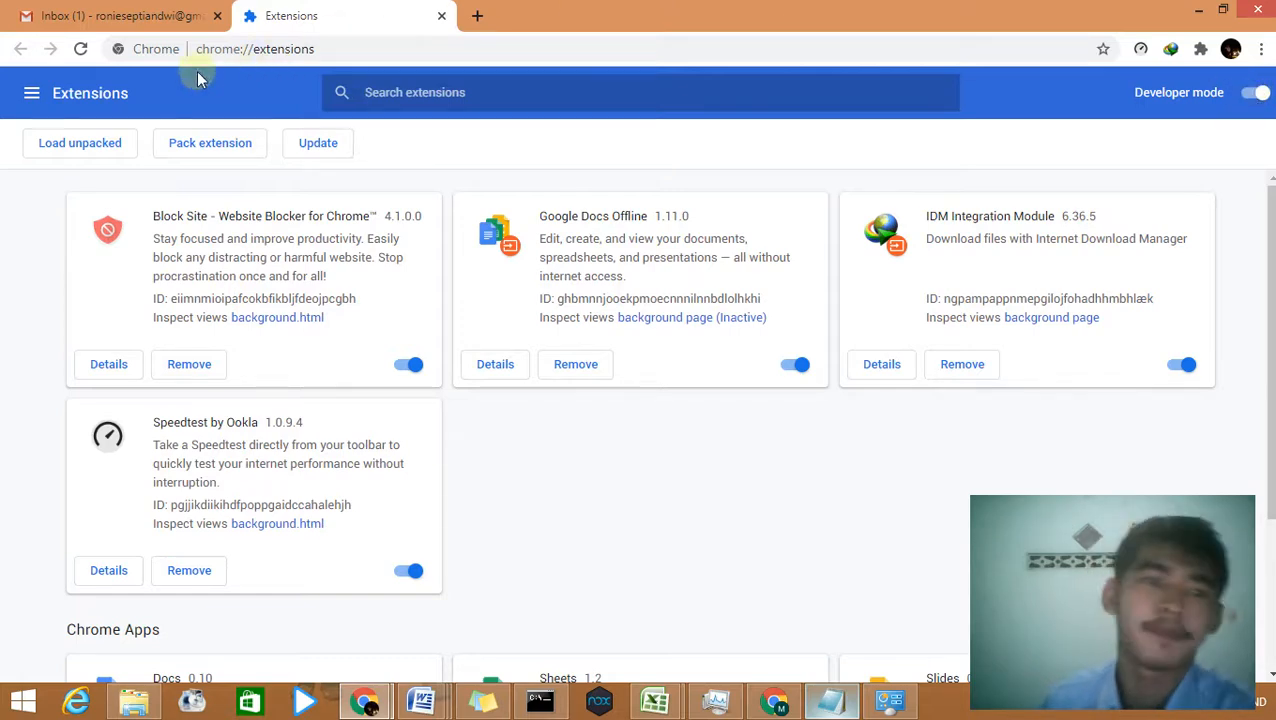
pyautogui.click(31, 92)
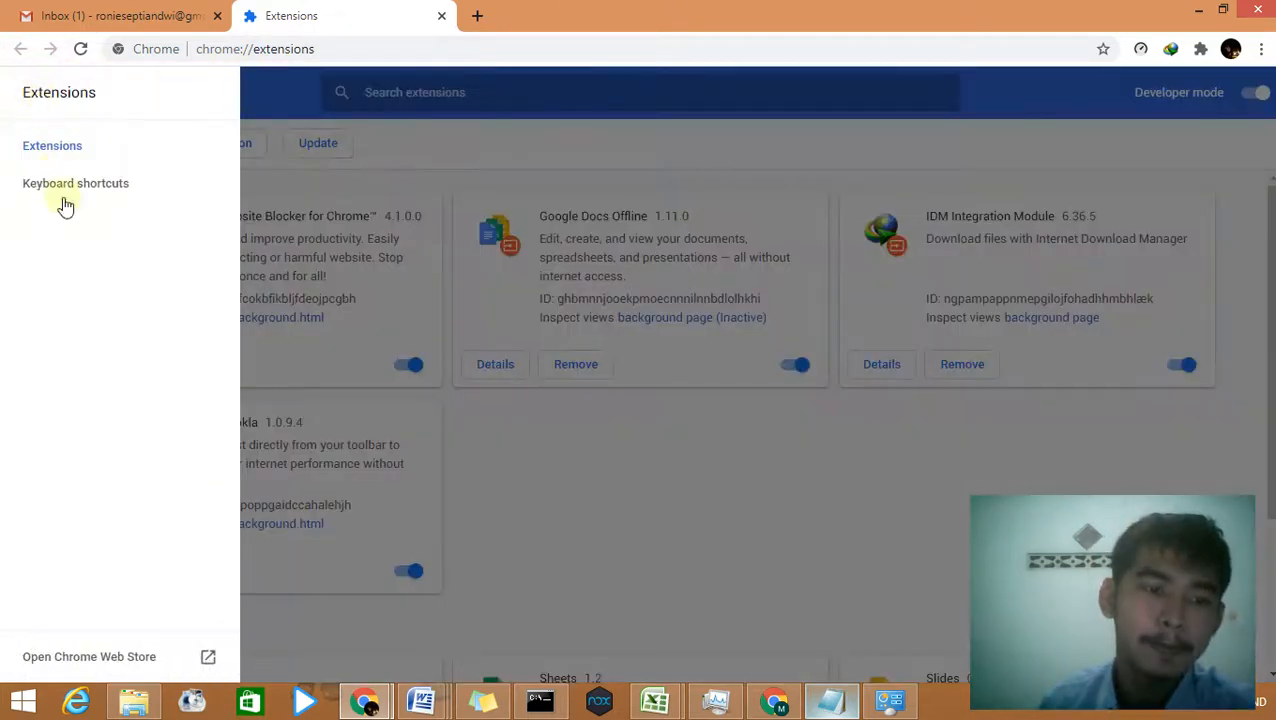
pyautogui.click(91, 657)
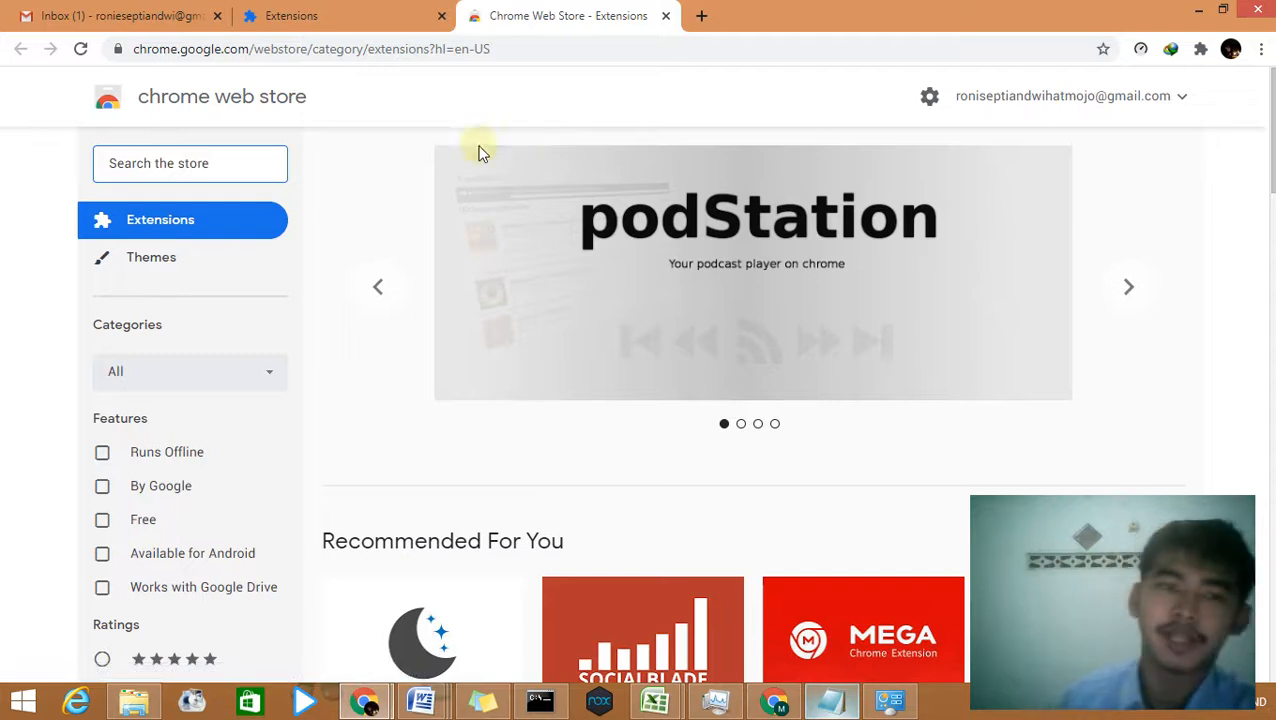
# Step: Search the Chrome Web Store for 'mailvelope' by typing 'mail' and picking the suggestion
pyautogui.click(260, 162)
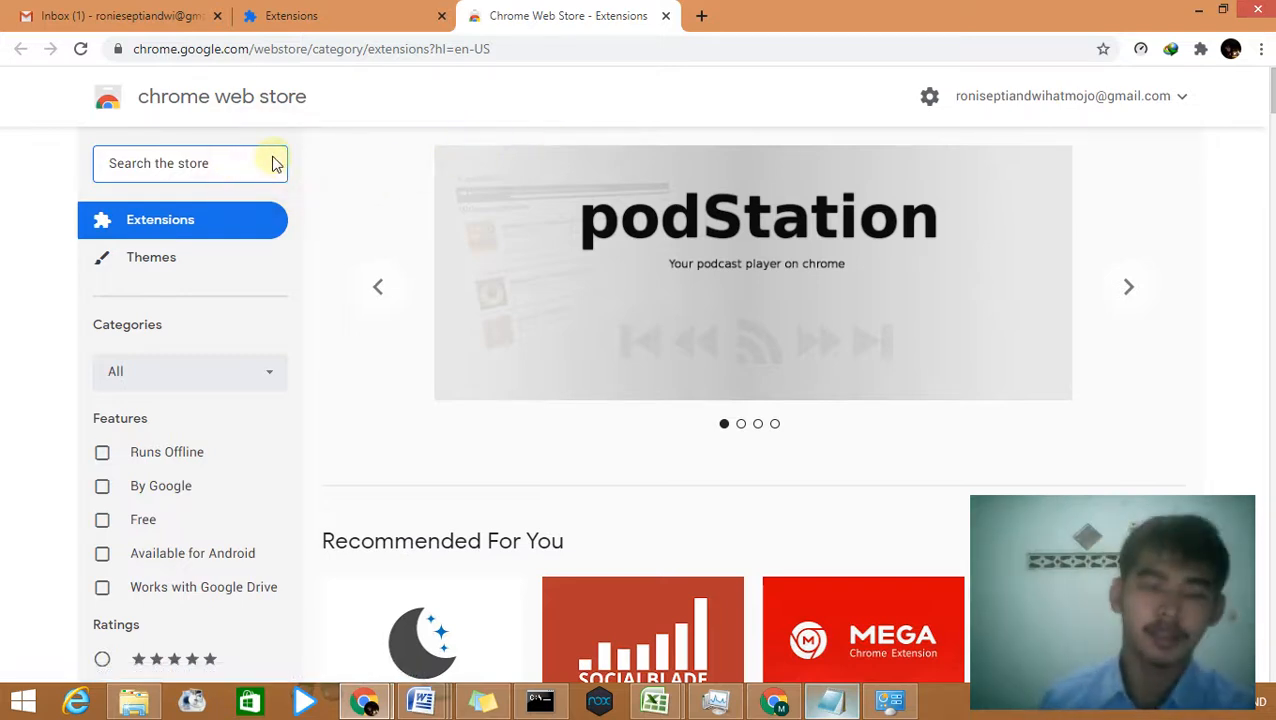
pyautogui.write('m')
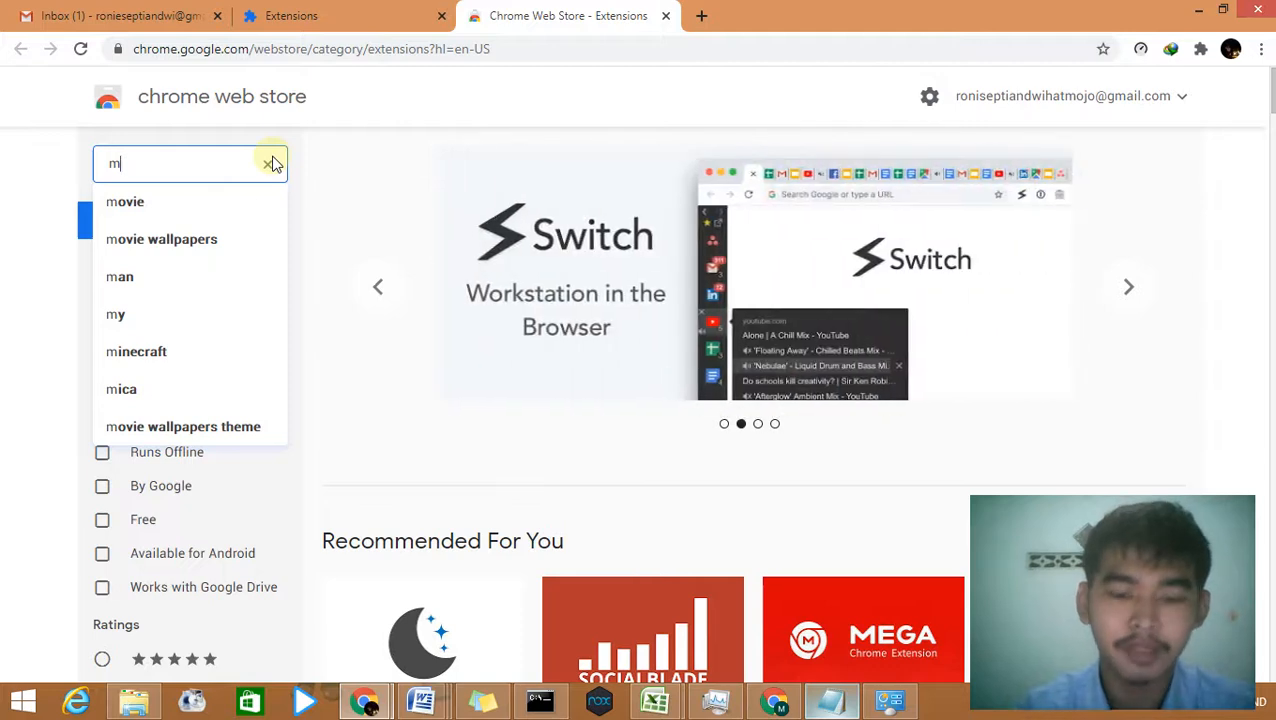
pyautogui.write('ailve')
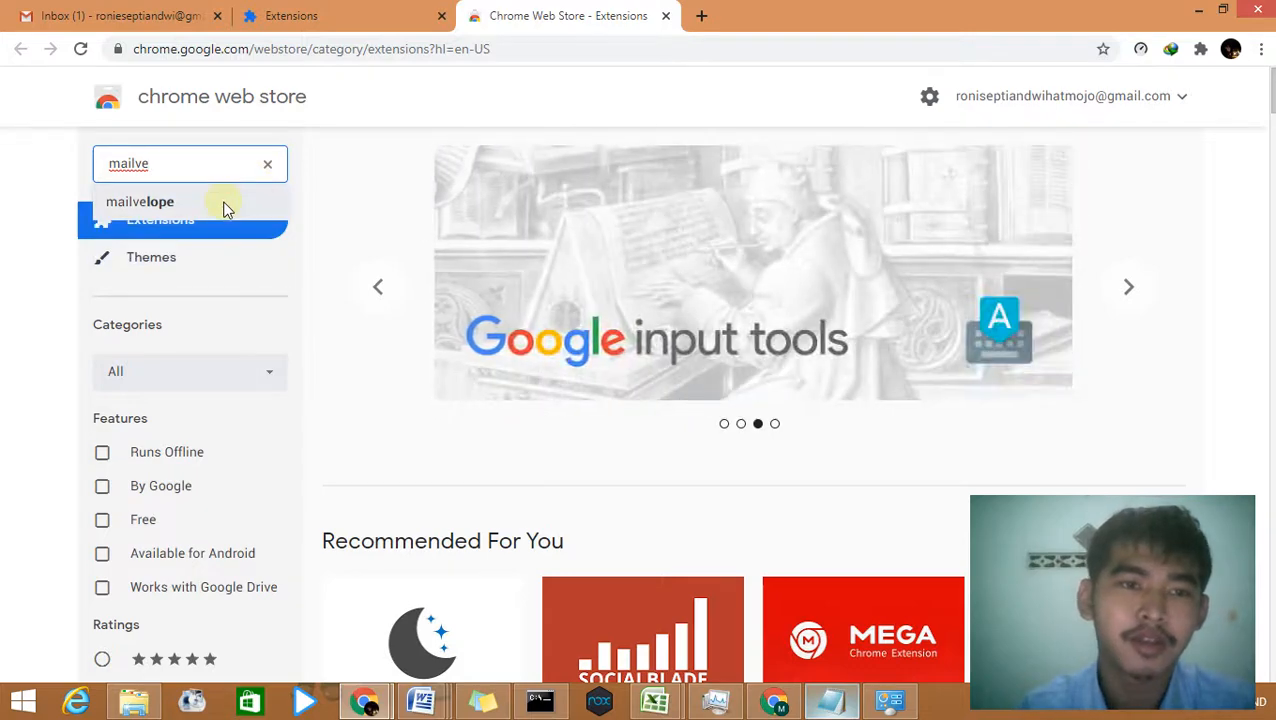
pyautogui.click(224, 208)
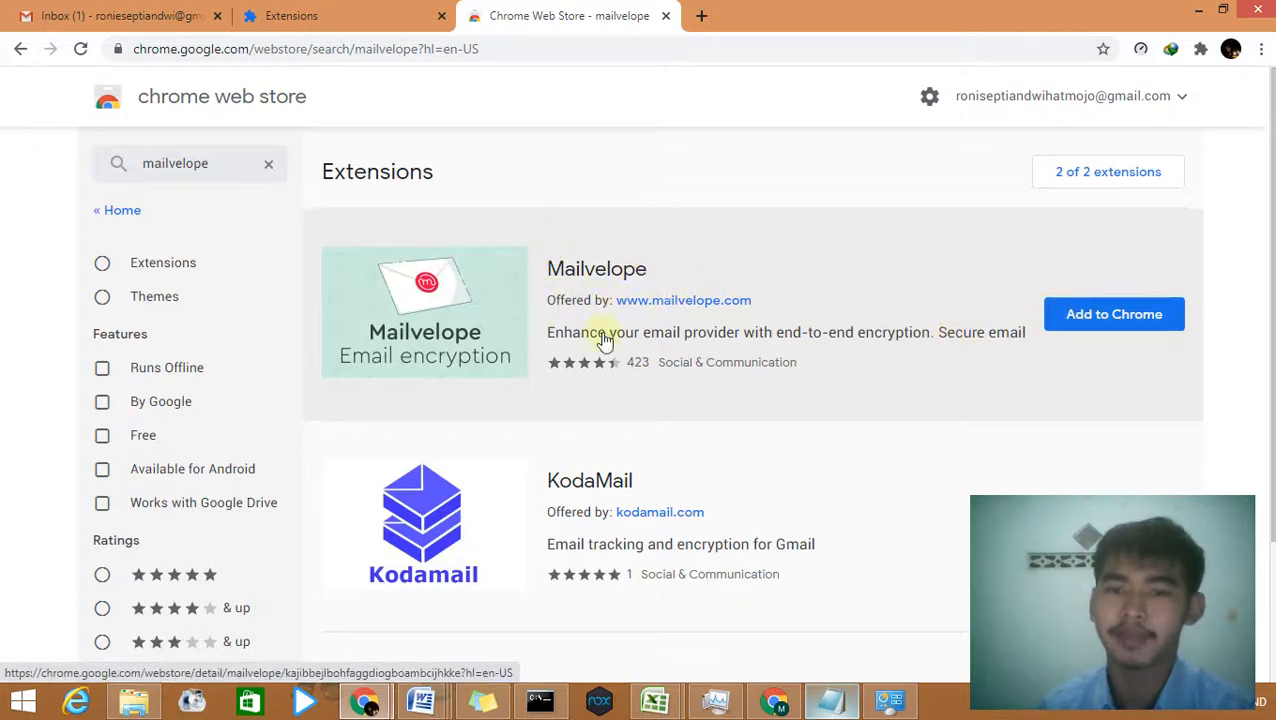
# Step: Add the Mailvelope extension to Chrome and close its welcome tab
pyautogui.click(1148, 328)
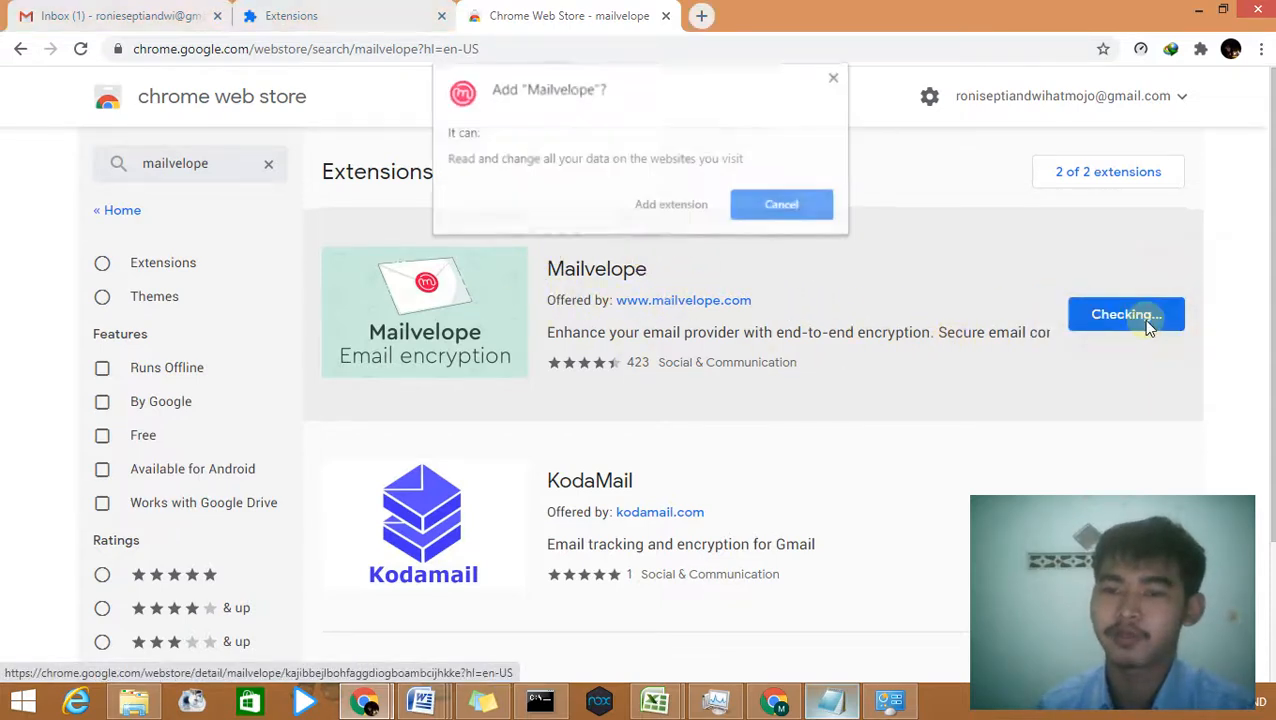
pyautogui.click(698, 210)
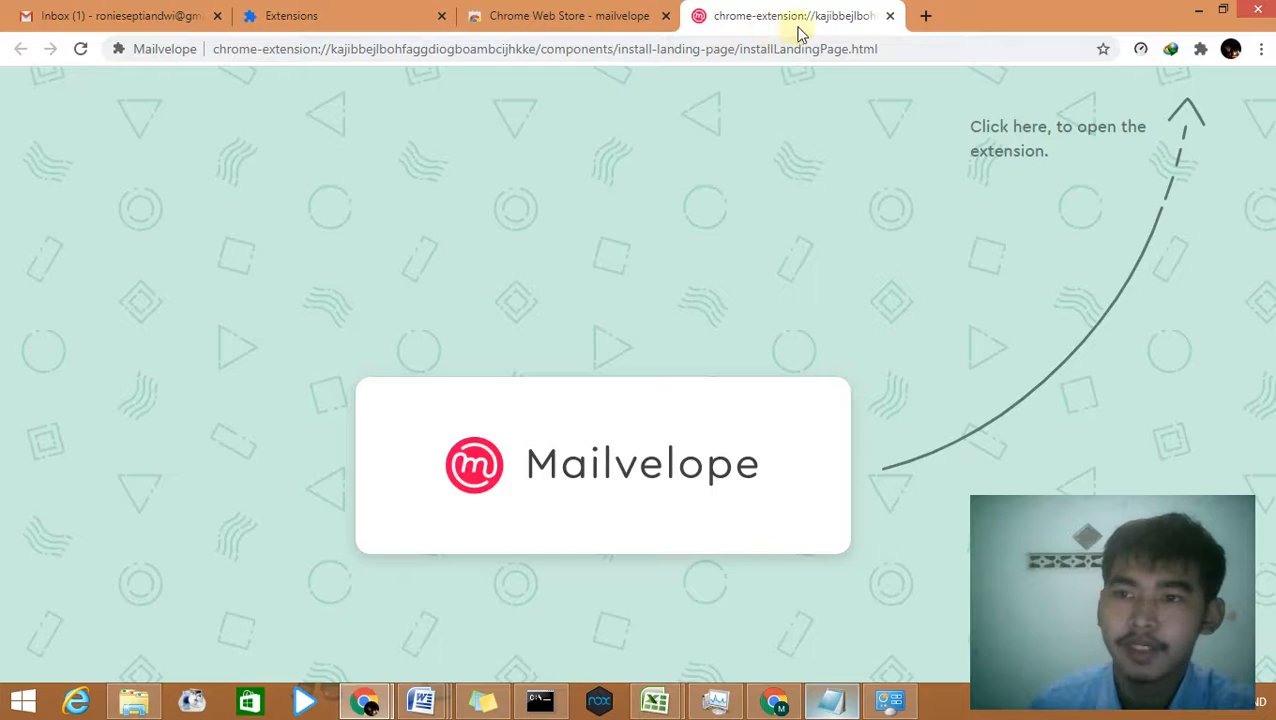
pyautogui.click(892, 17)
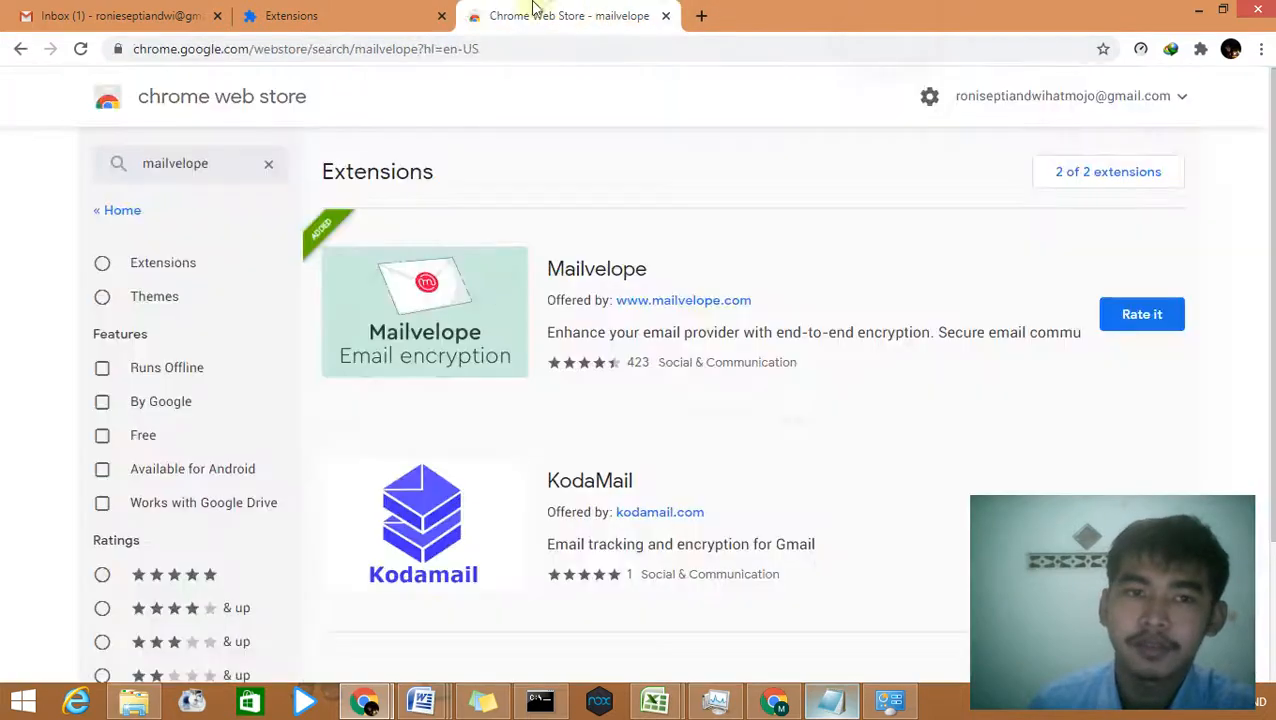
# Step: Check Mailvelope 4.3.2 on the Extensions page and toolbar, then close the Extensions and Web Store tabs
pyautogui.click(402, 12)
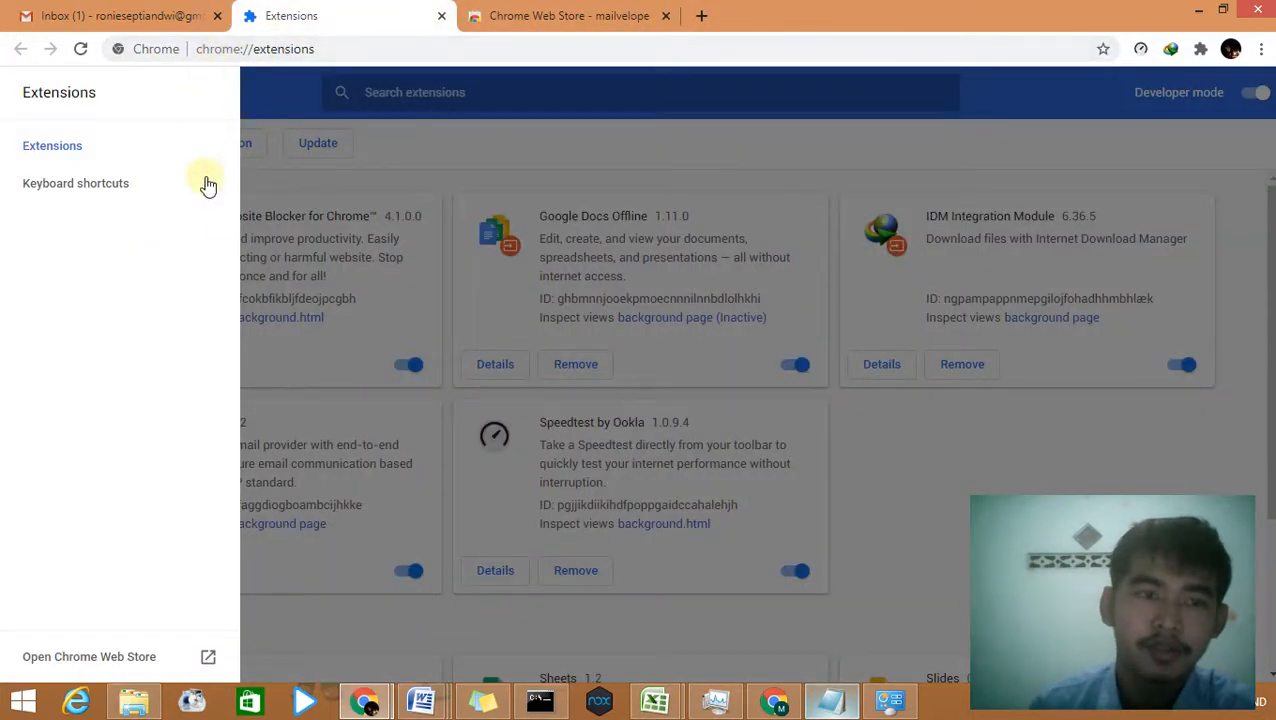
pyautogui.click(287, 96)
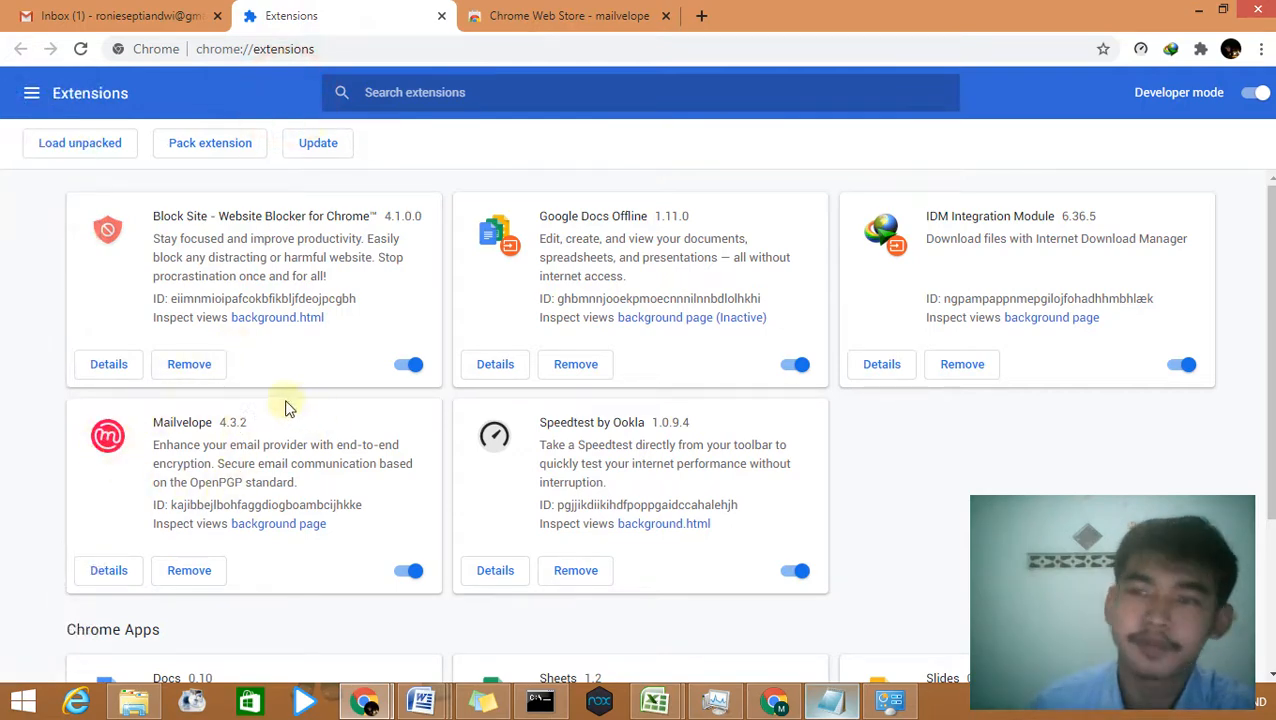
pyautogui.rightClick(1186, 84)
pyautogui.click(1198, 50)
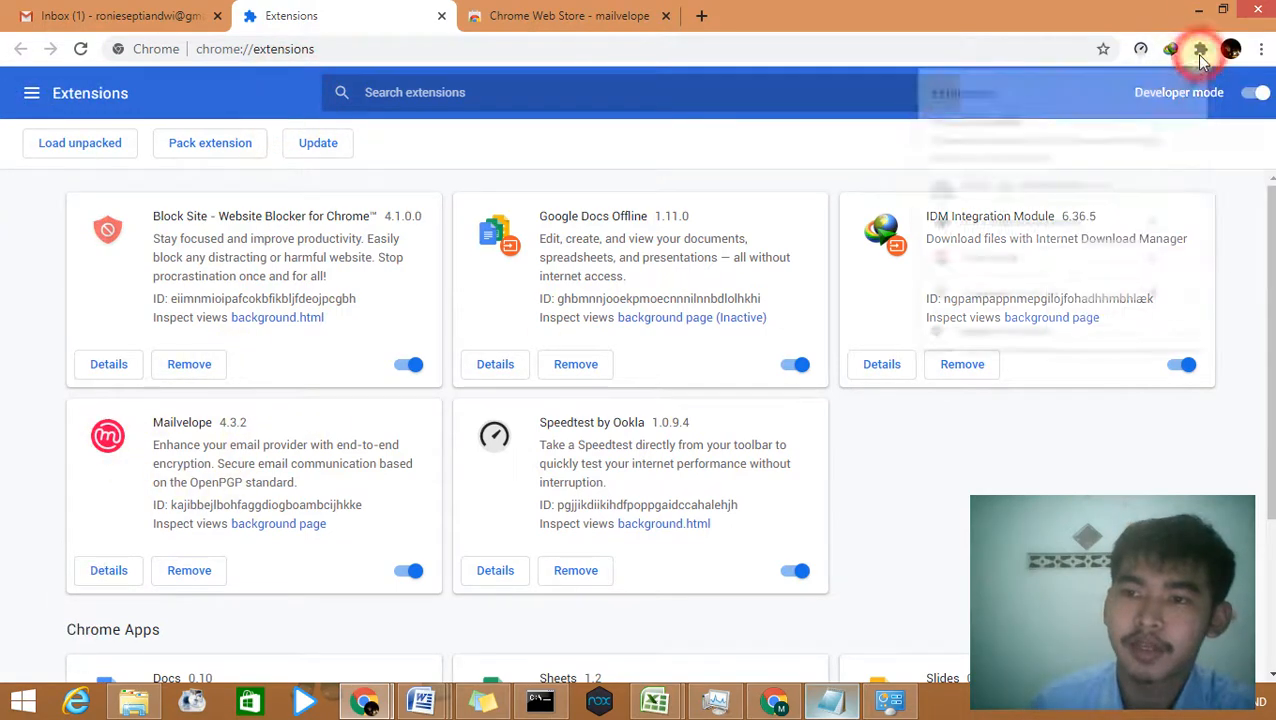
pyautogui.click(1198, 50)
pyautogui.click(1052, 253)
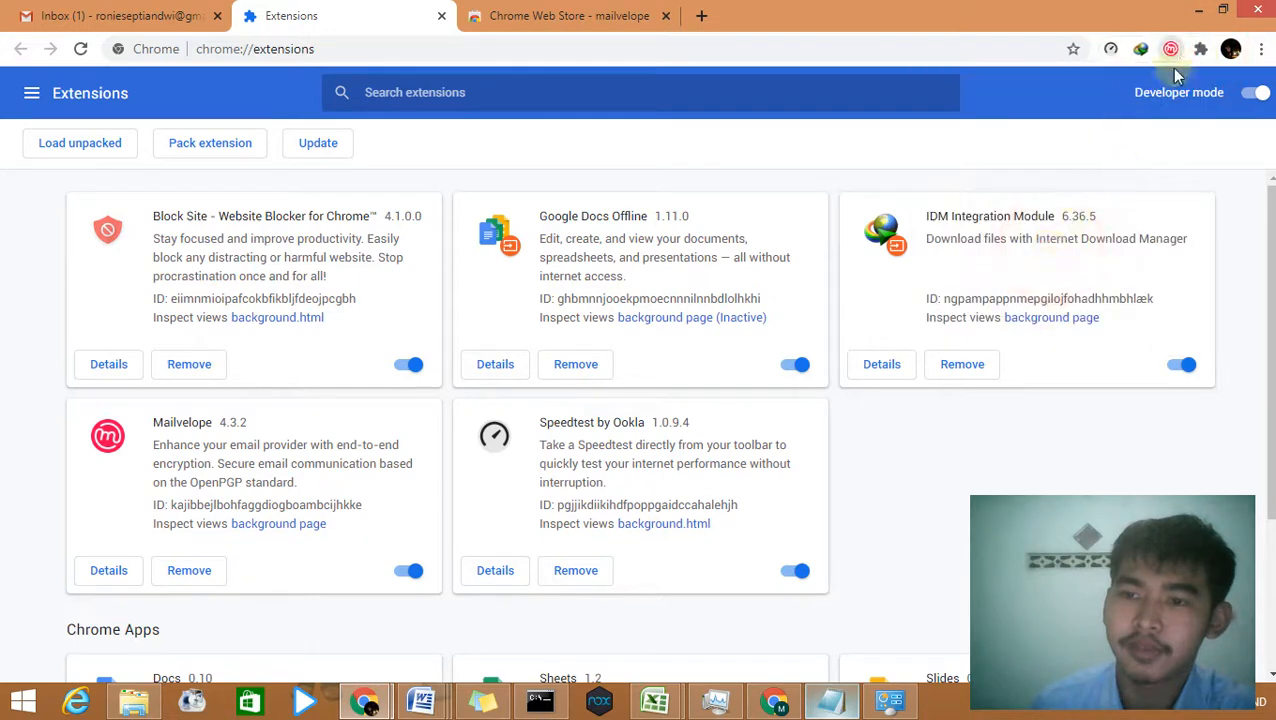
pyautogui.click(1171, 48)
pyautogui.click(958, 8)
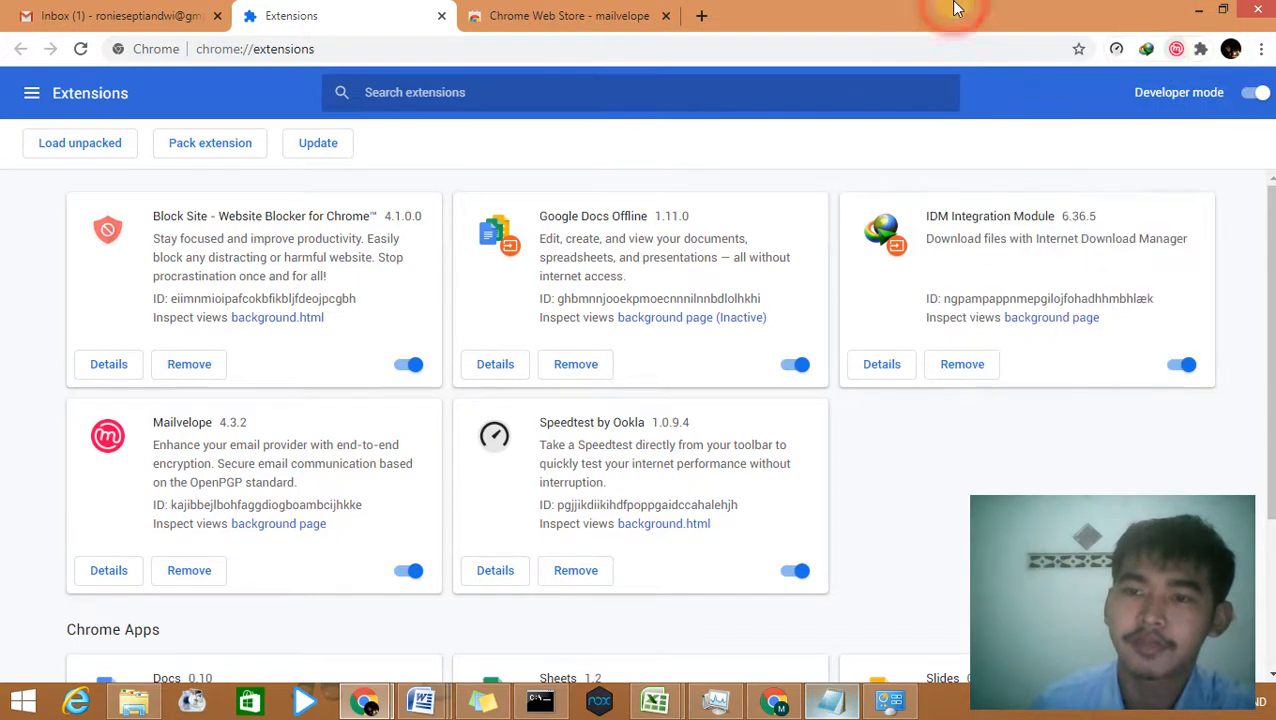
pyautogui.click(442, 16)
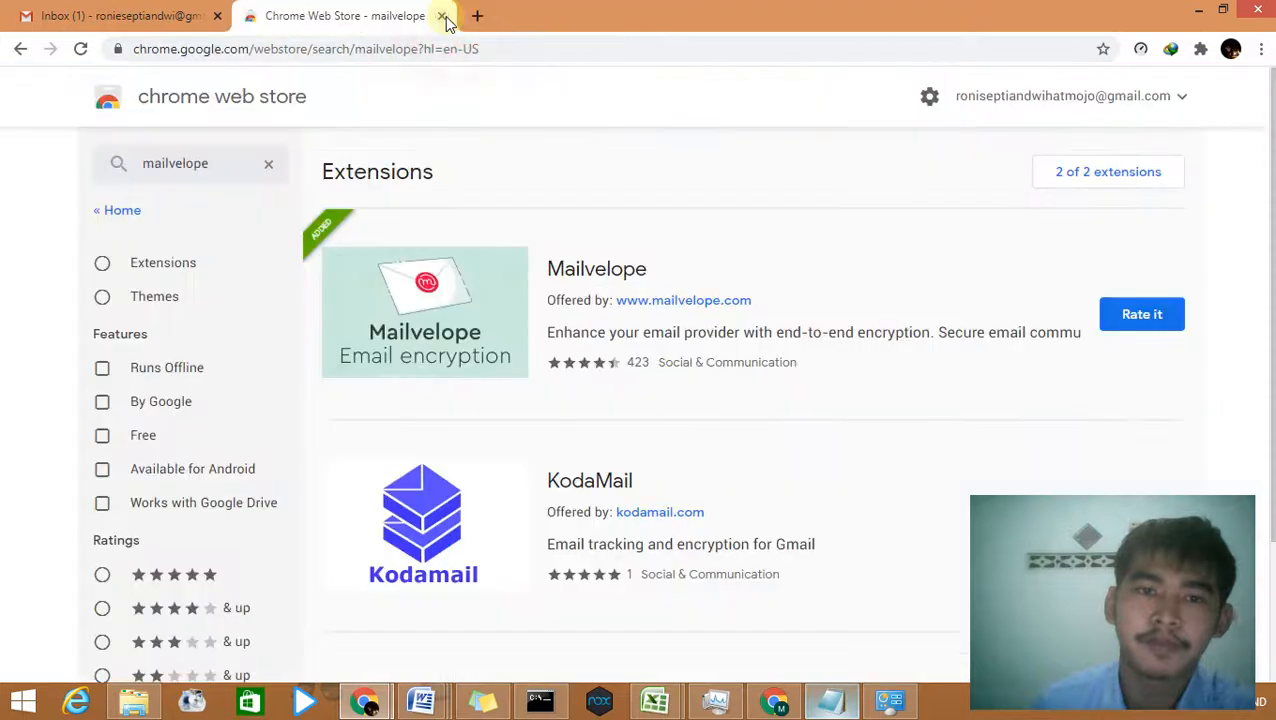
pyautogui.click(443, 16)
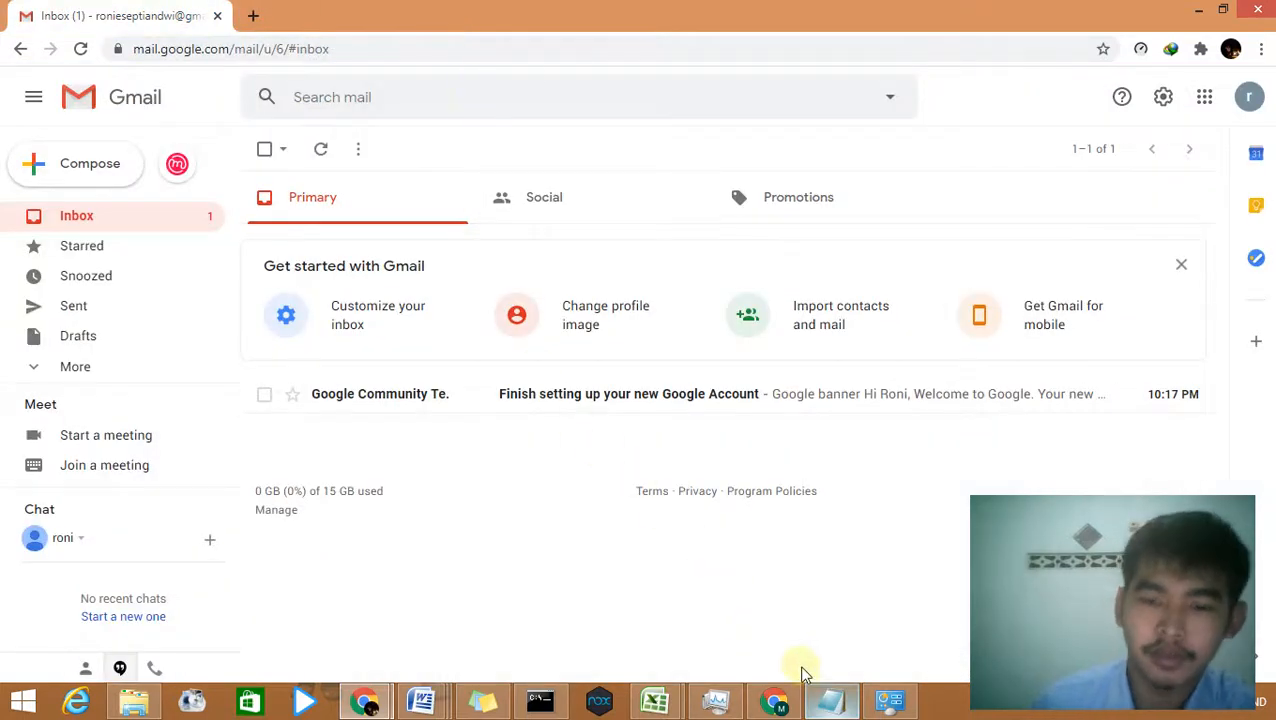
pyautogui.click(826, 700)
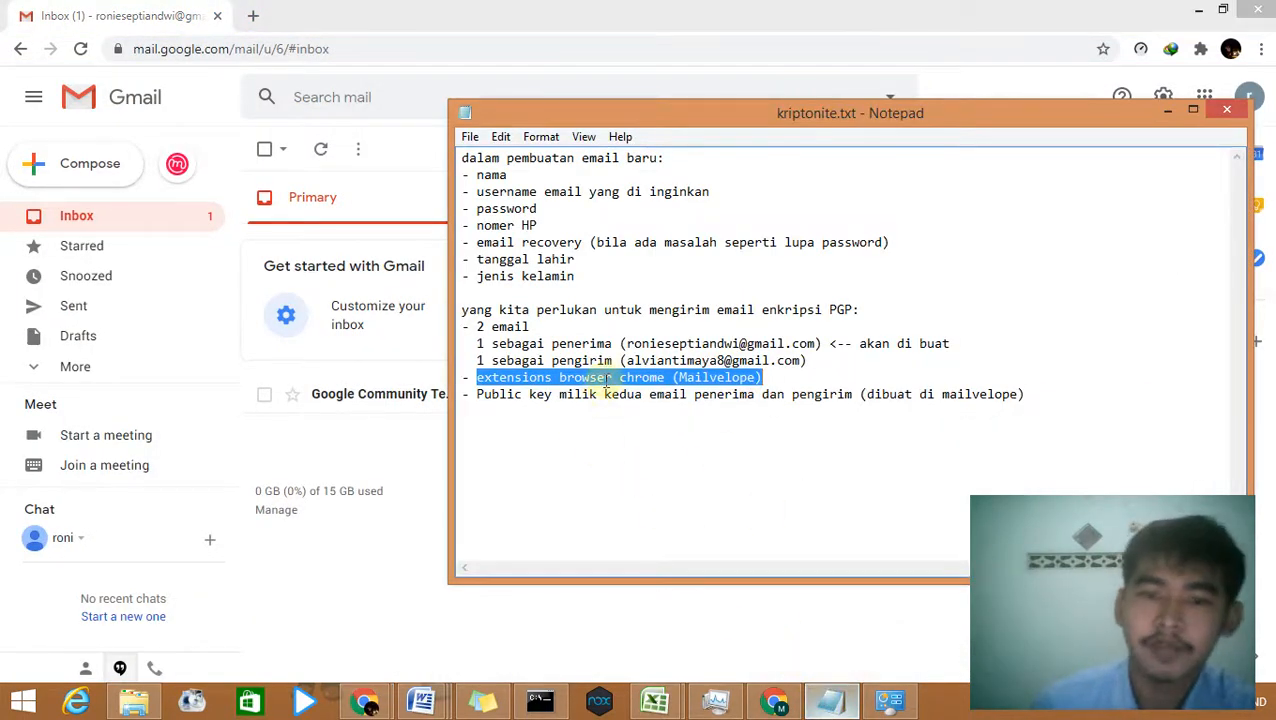
pyautogui.click(768, 378)
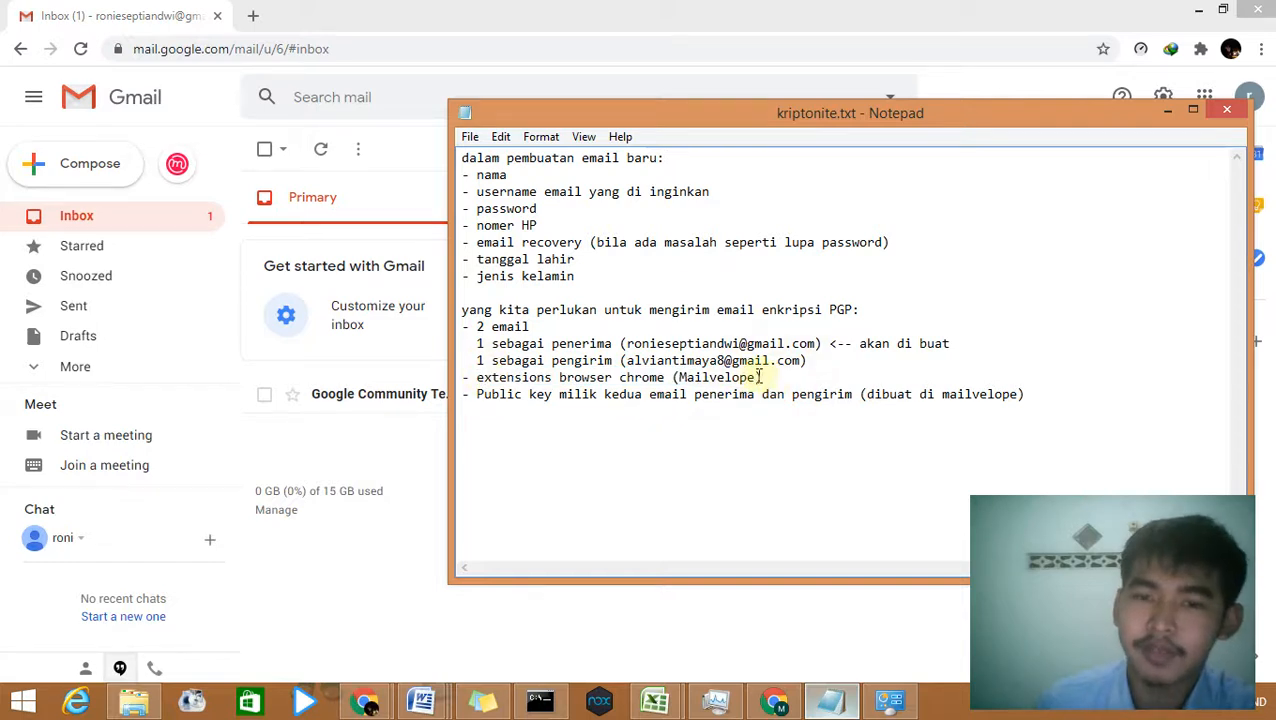
pyautogui.moveTo(762, 378); pyautogui.dragTo(451, 377)
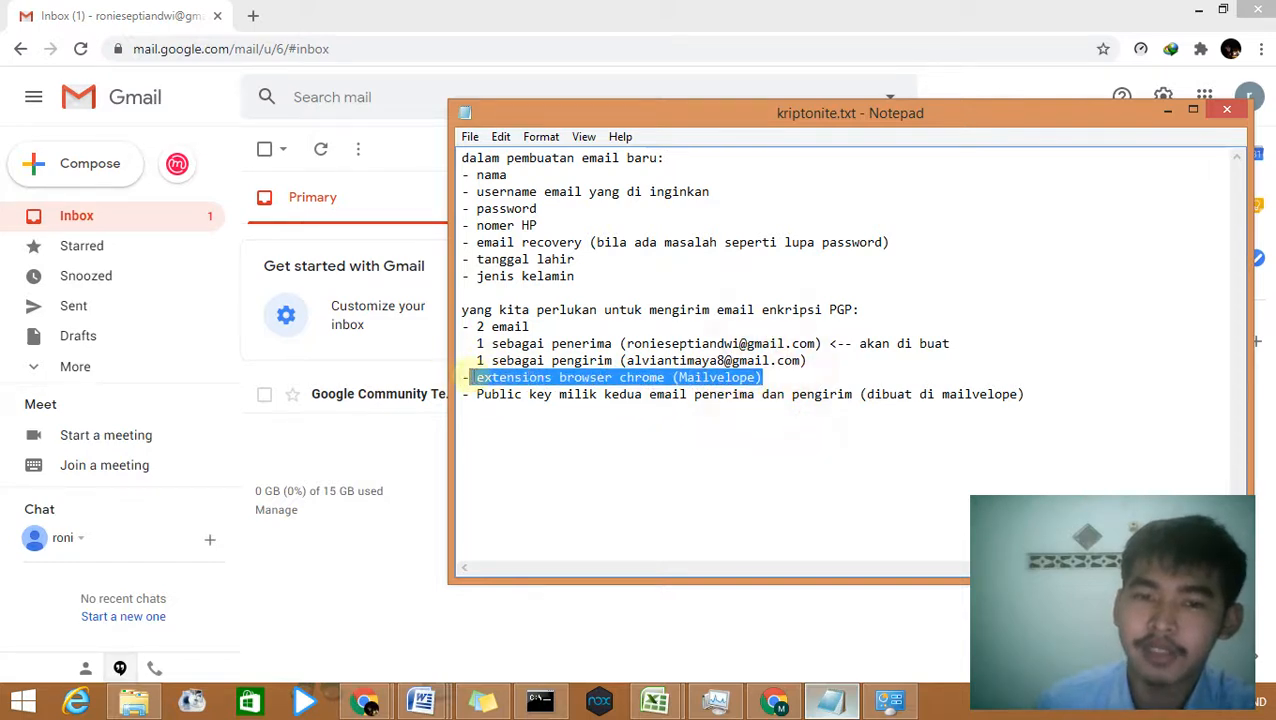
pyautogui.click(501, 428)
pyautogui.click(478, 397)
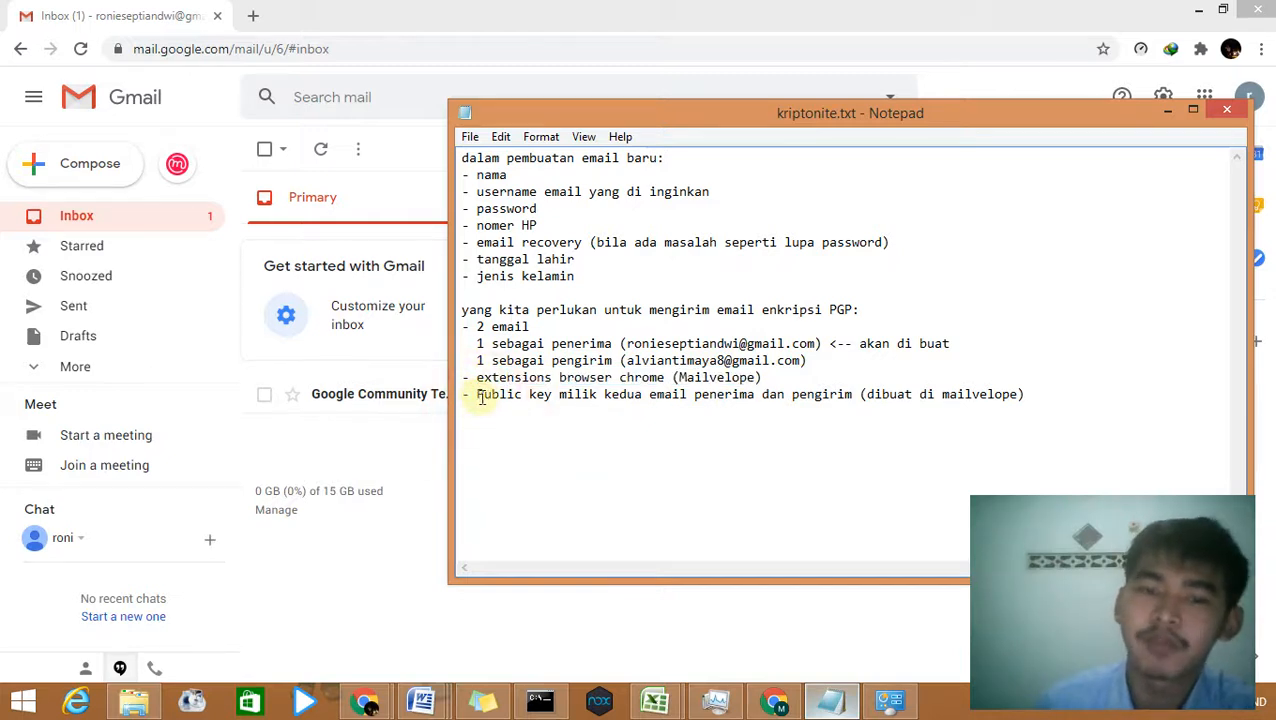
pyautogui.click(1125, 25)
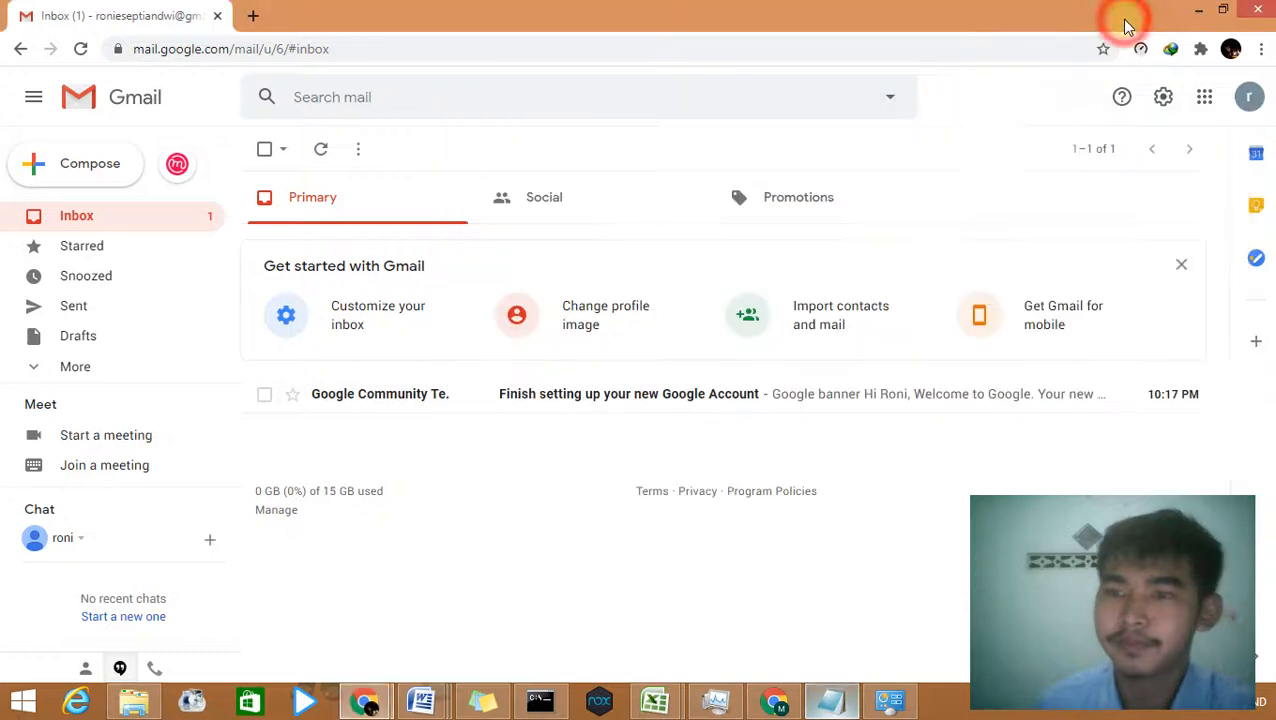
# Step: Pin Mailvelope to the toolbar and open its Generate Key form from the Setup page
pyautogui.click(1201, 50)
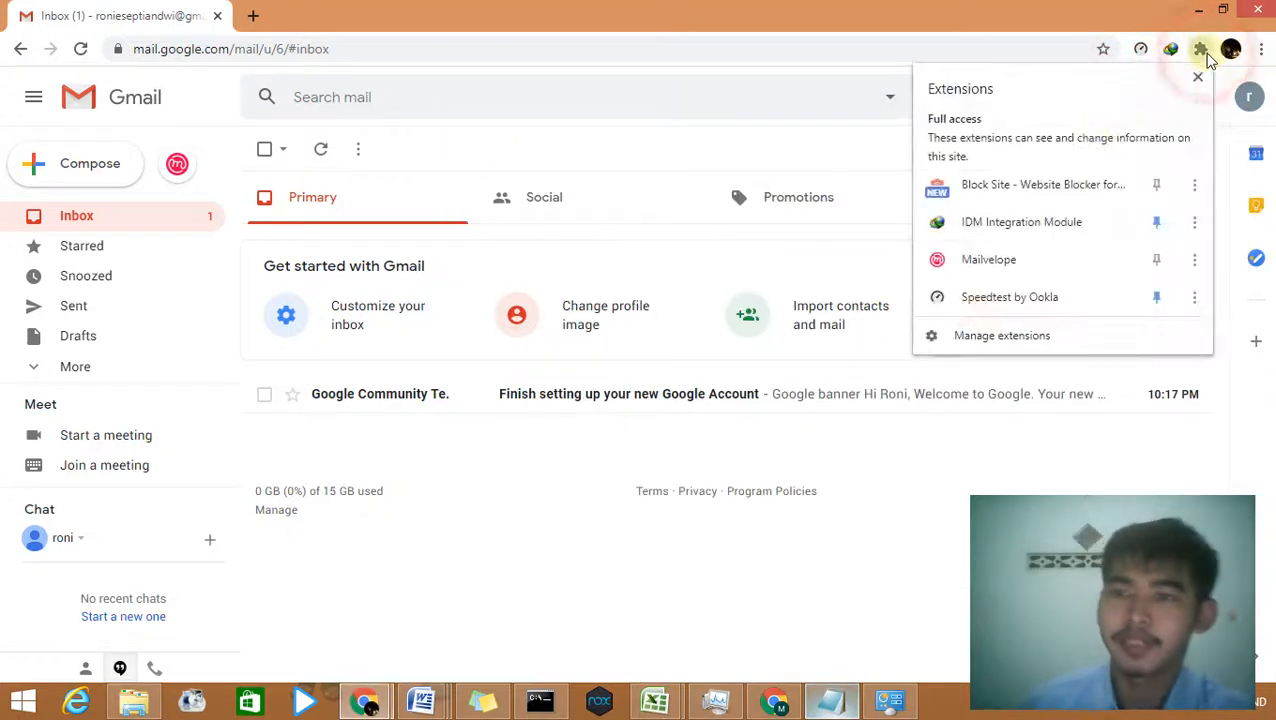
pyautogui.click(1155, 259)
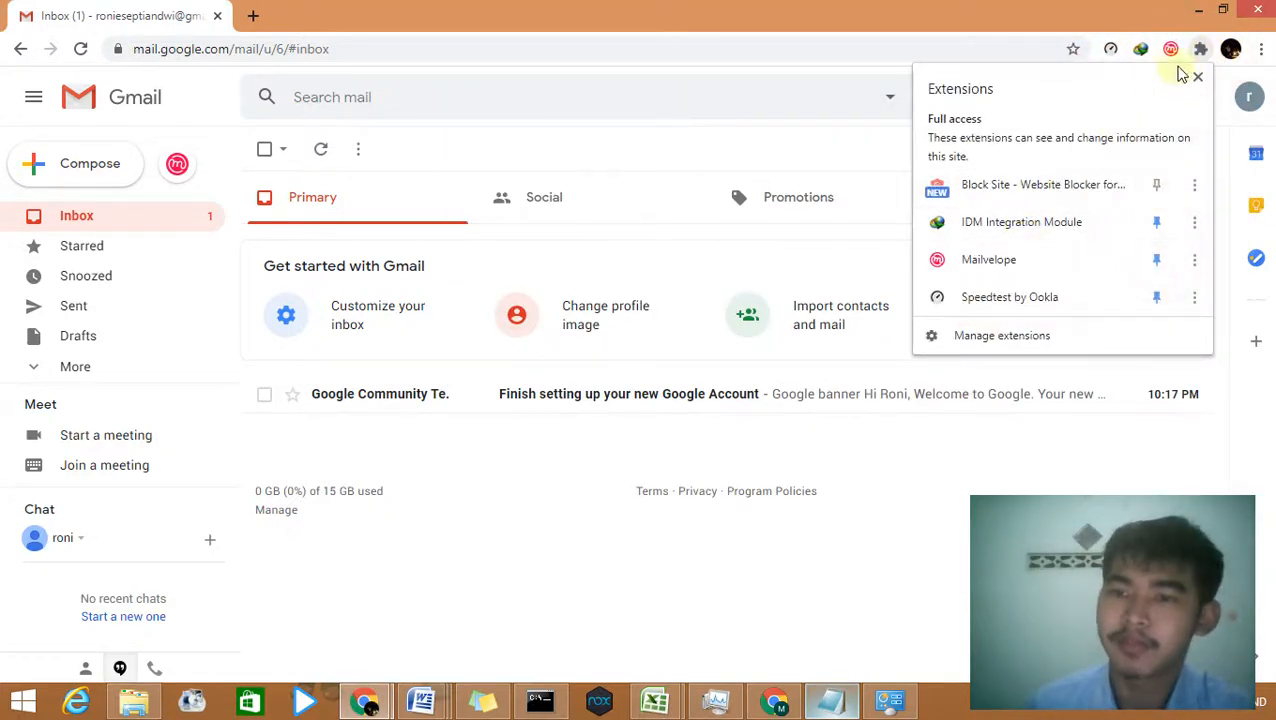
pyautogui.click(1170, 49)
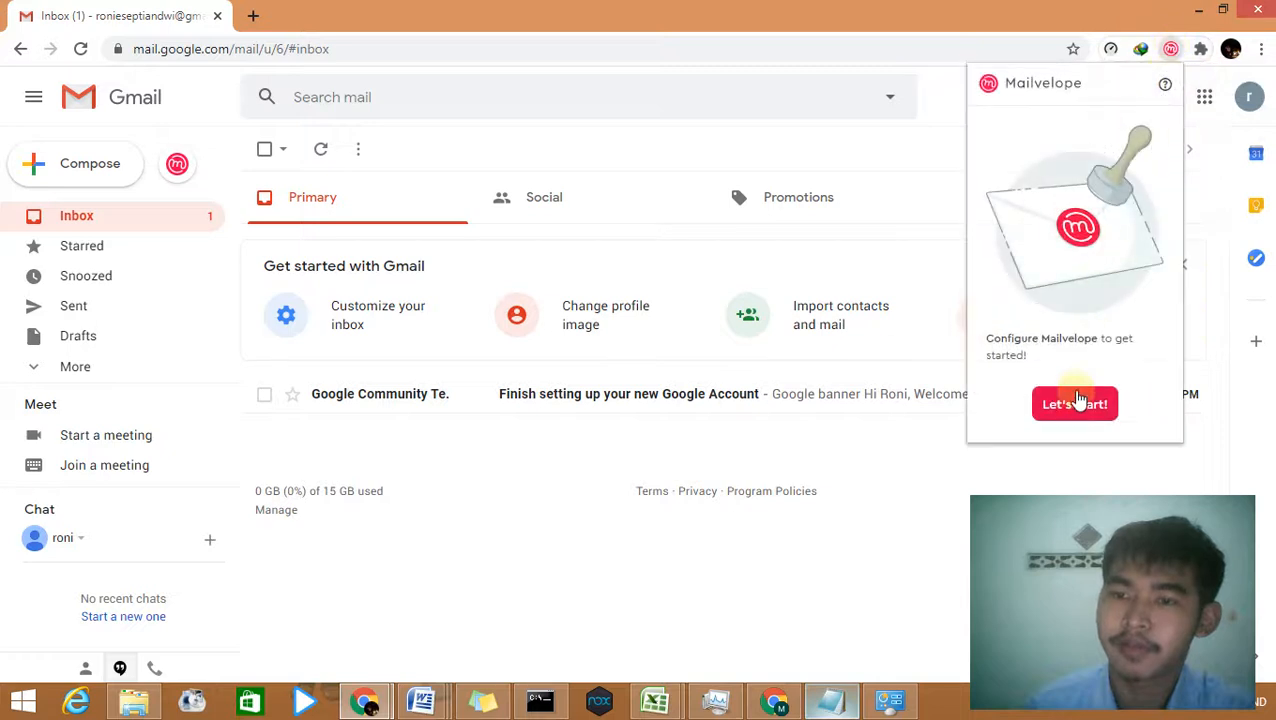
pyautogui.click(1074, 403)
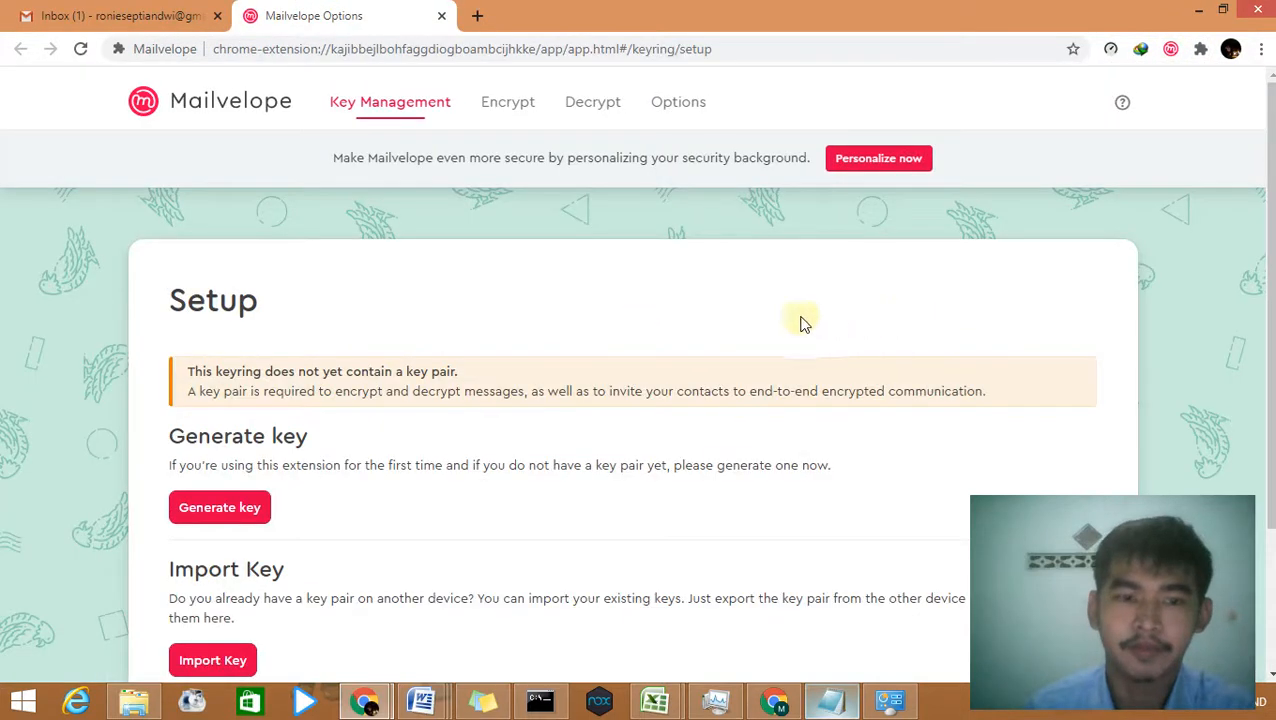
pyautogui.click(256, 512)
# Step: Enter the key owner's full name and Gmail address in the Generate Key form
pyautogui.click(462, 421)
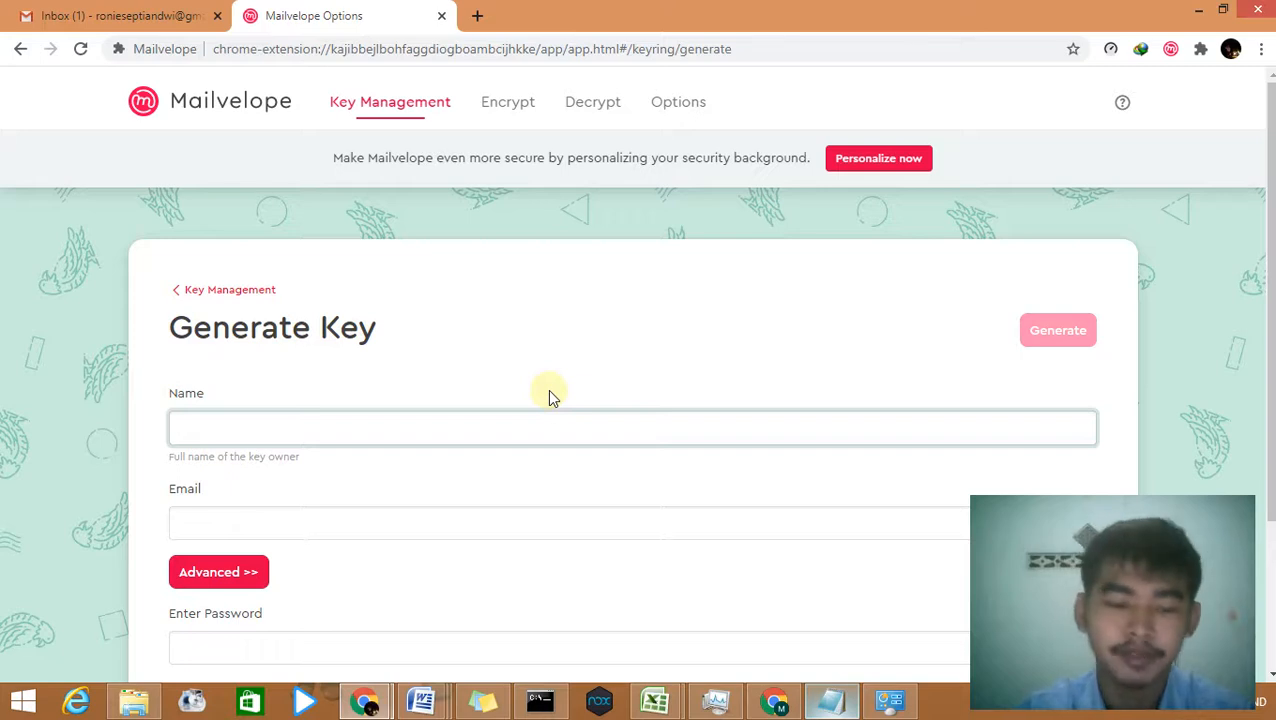
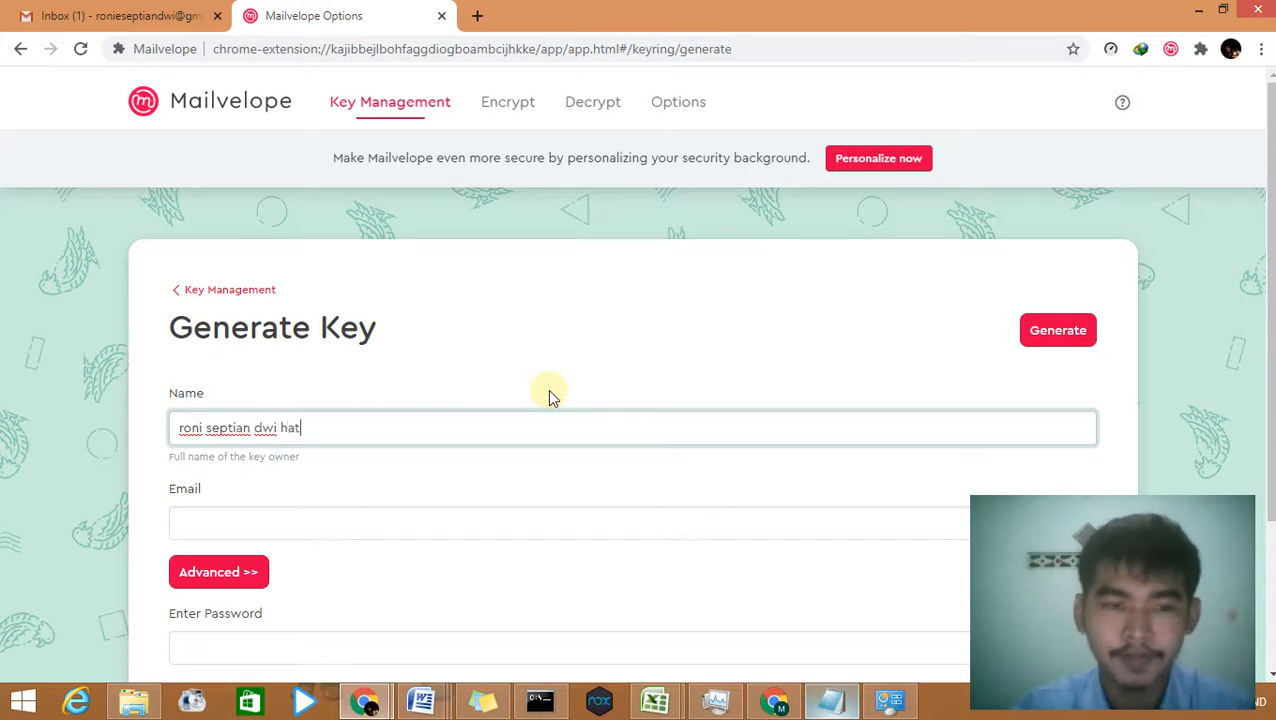
pyautogui.click(488, 512)
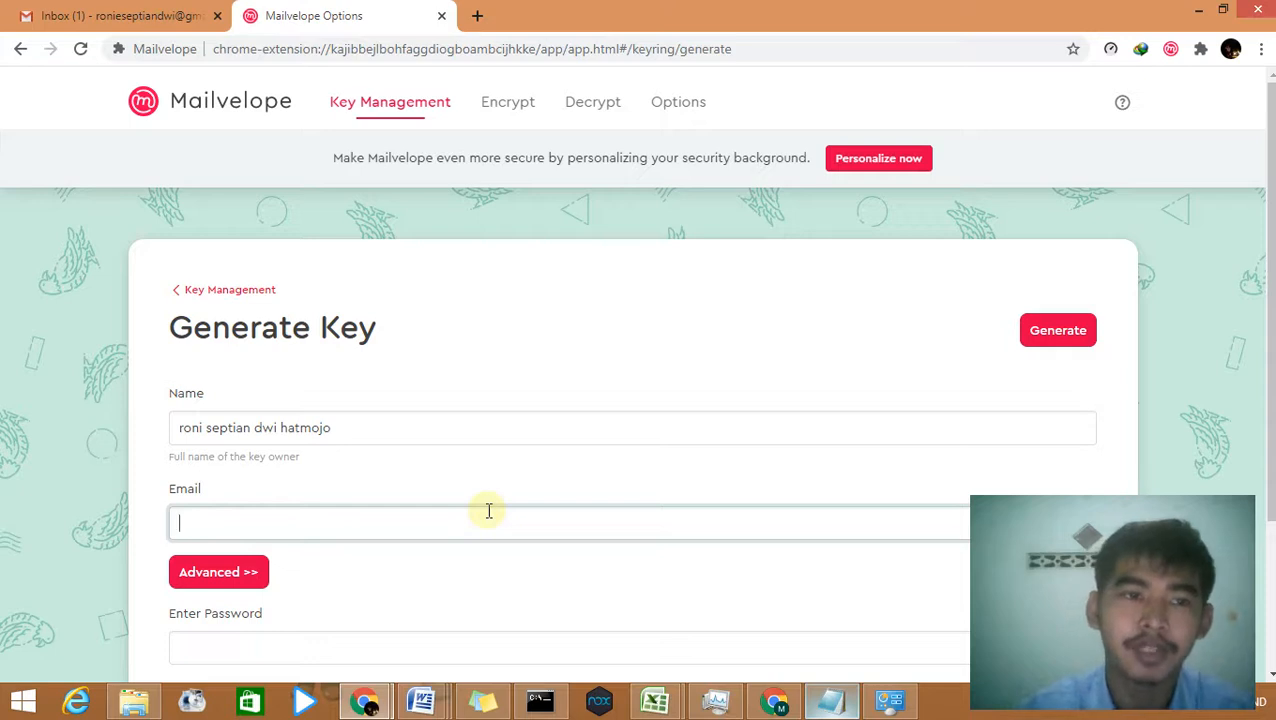
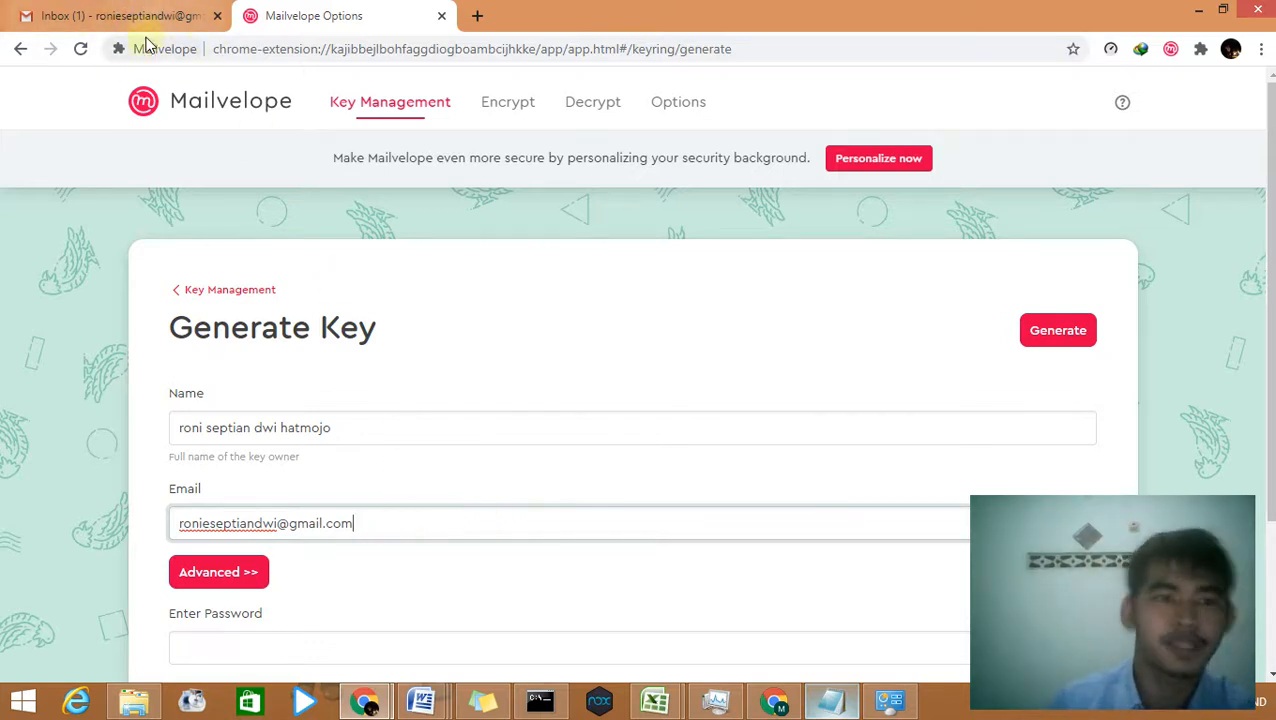
pyautogui.scroll(-3, 436, 475)
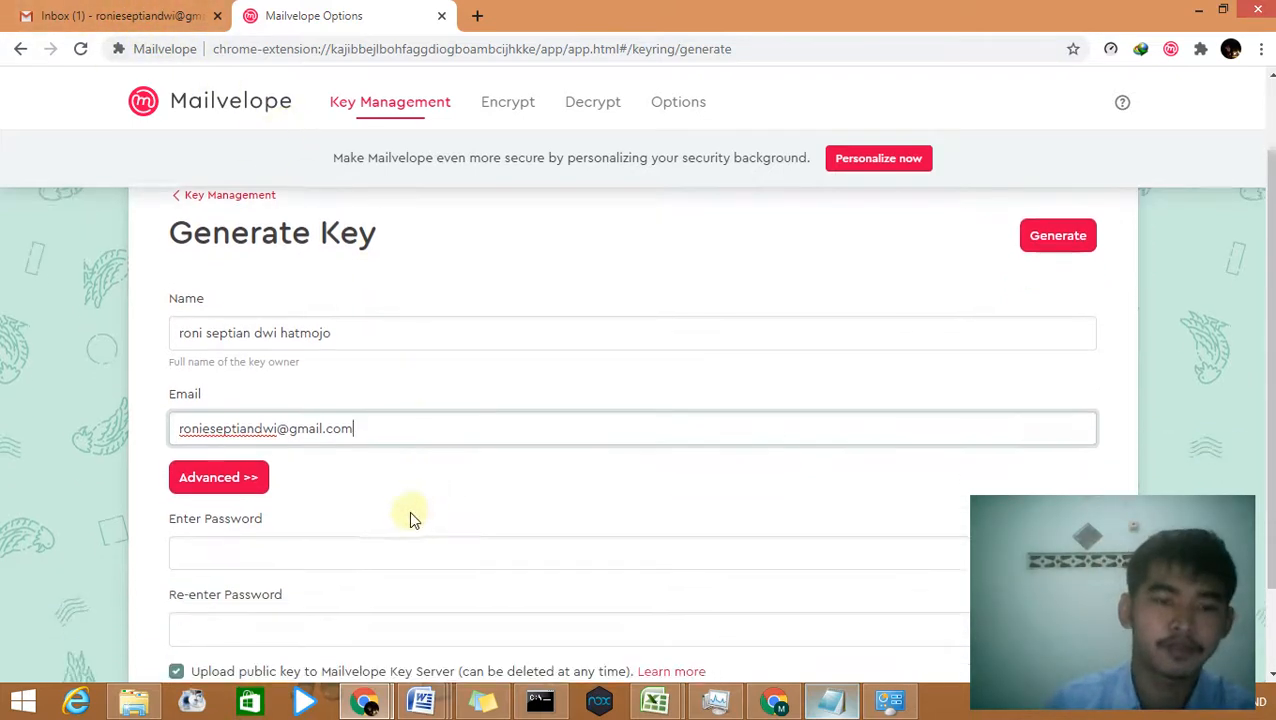
# Step: Show the advanced key options and keep RSA with a 4096 Bit key size
pyautogui.click(258, 378)
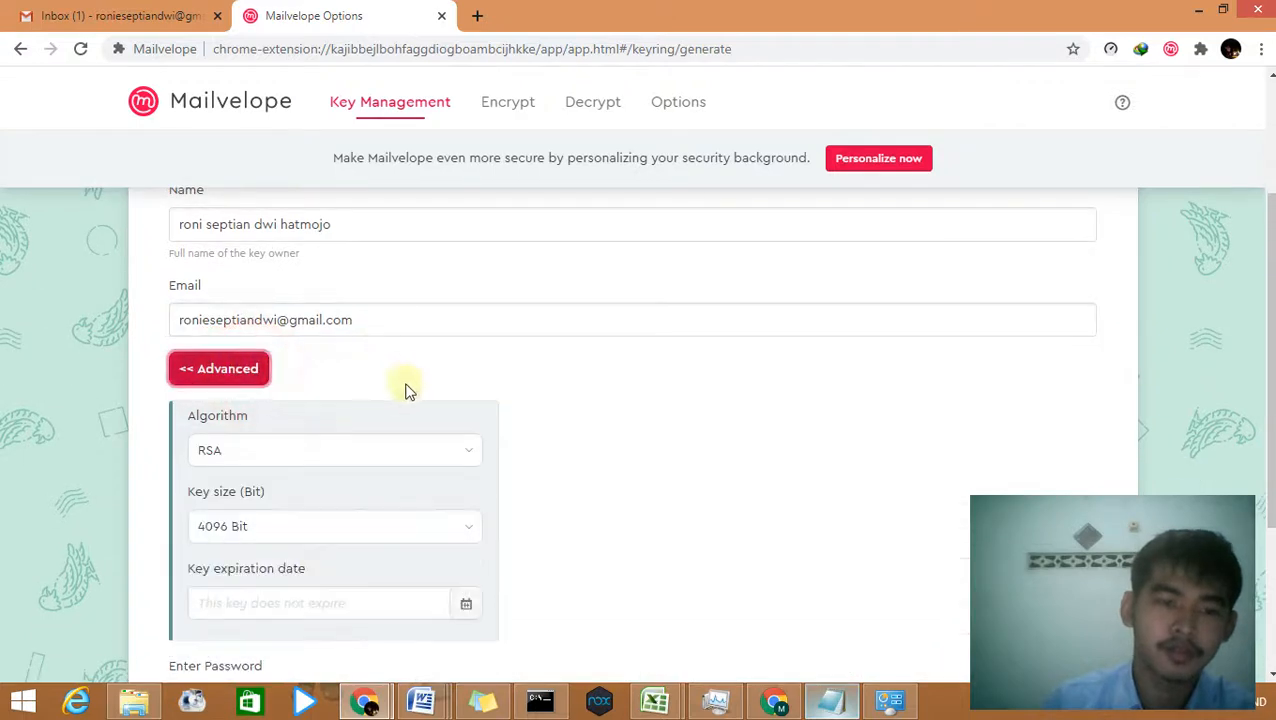
pyautogui.scroll(-3, 490, 388)
pyautogui.scroll(2, 460, 376)
pyautogui.click(465, 384)
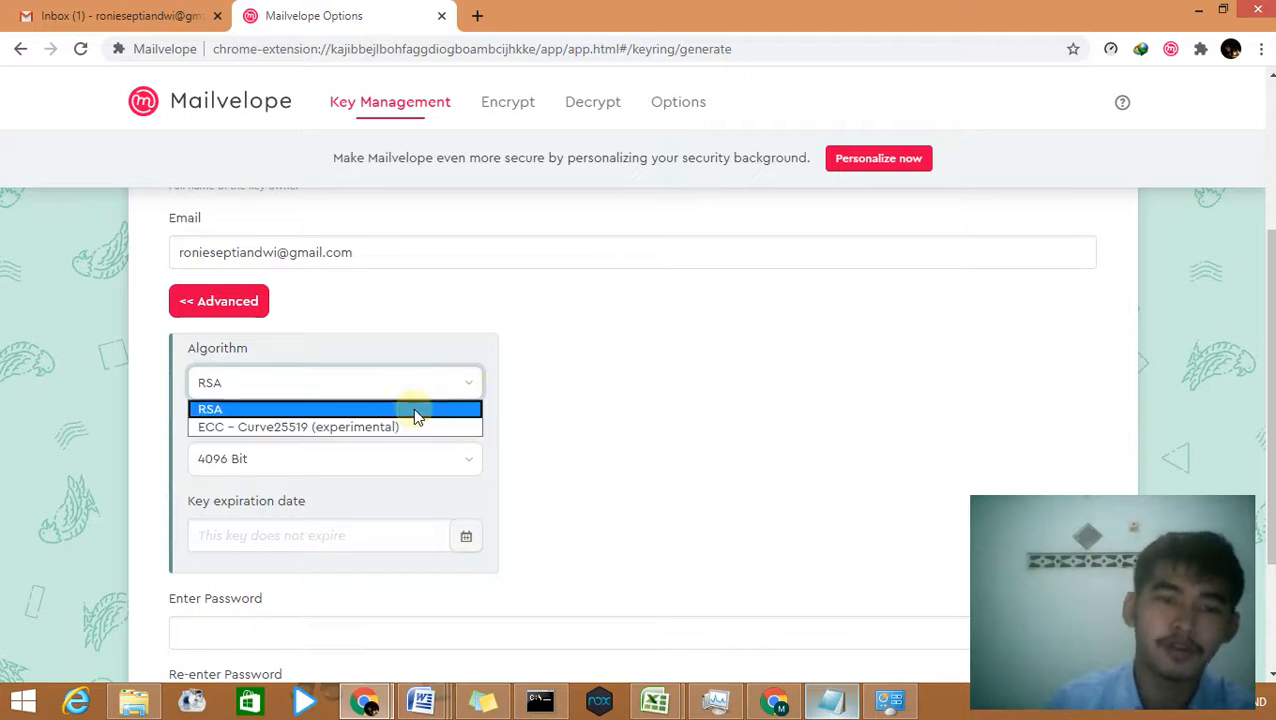
pyautogui.click(416, 412)
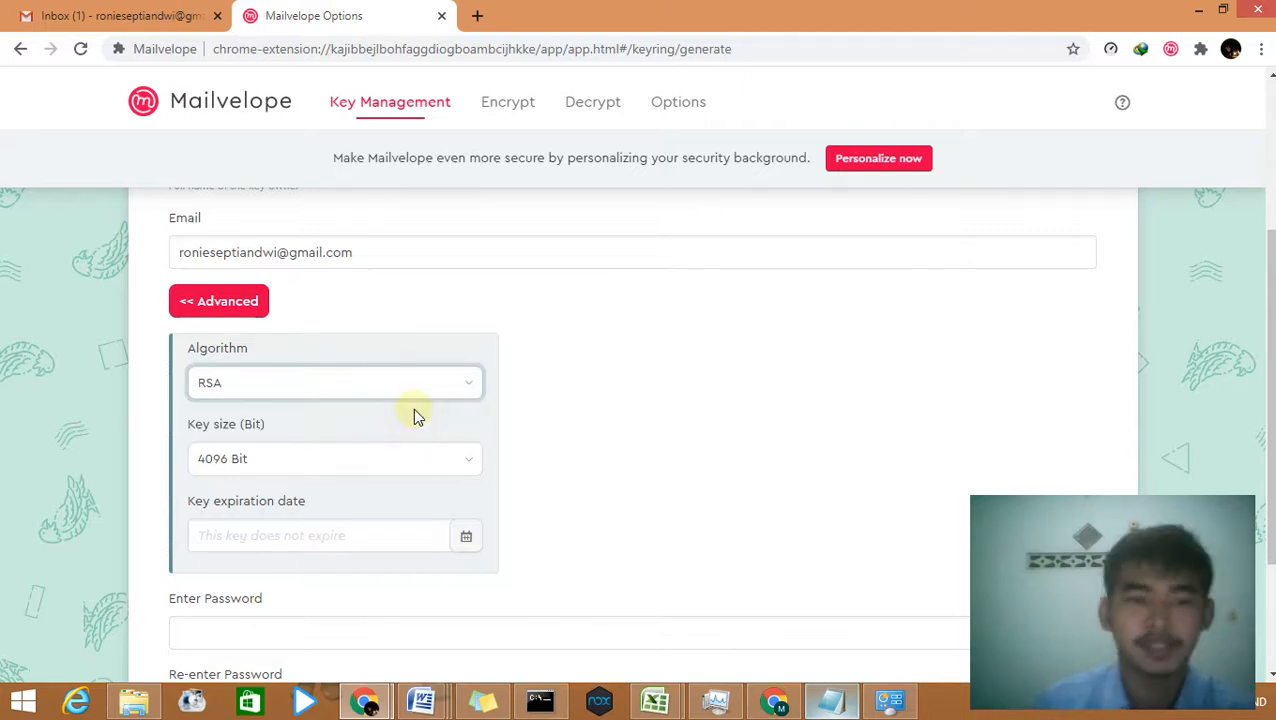
pyautogui.click(452, 459)
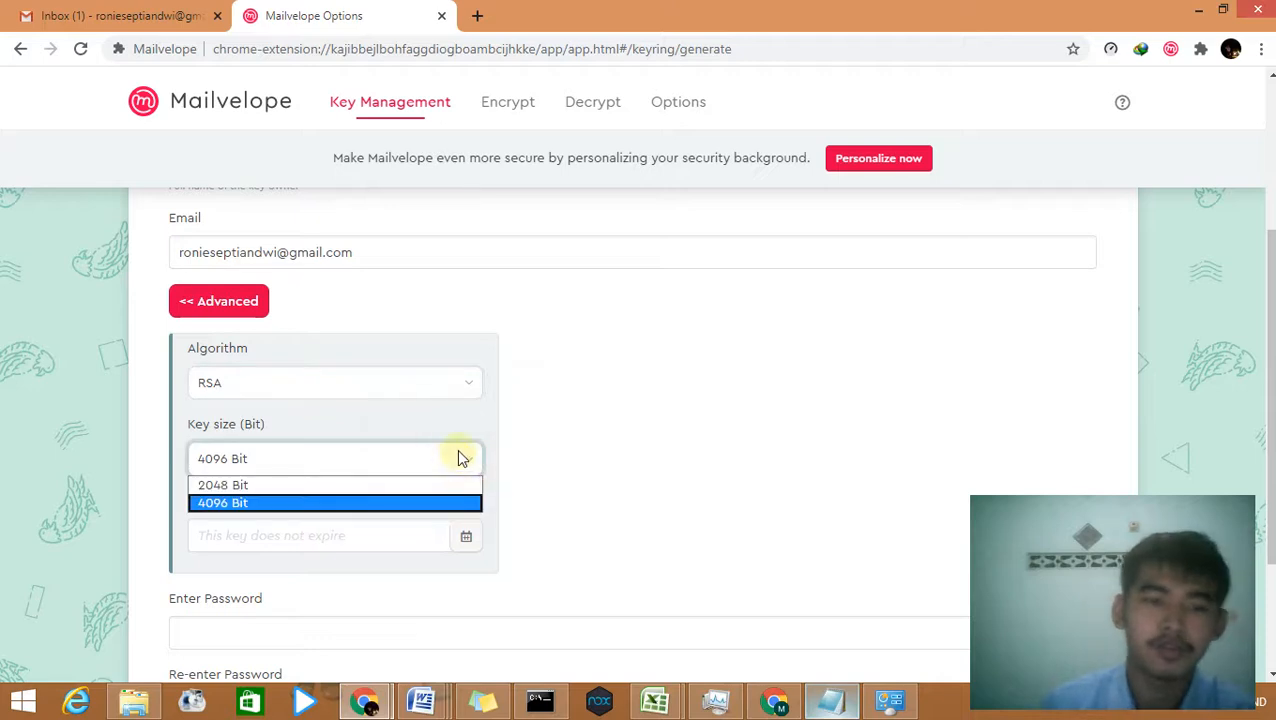
pyautogui.click(378, 510)
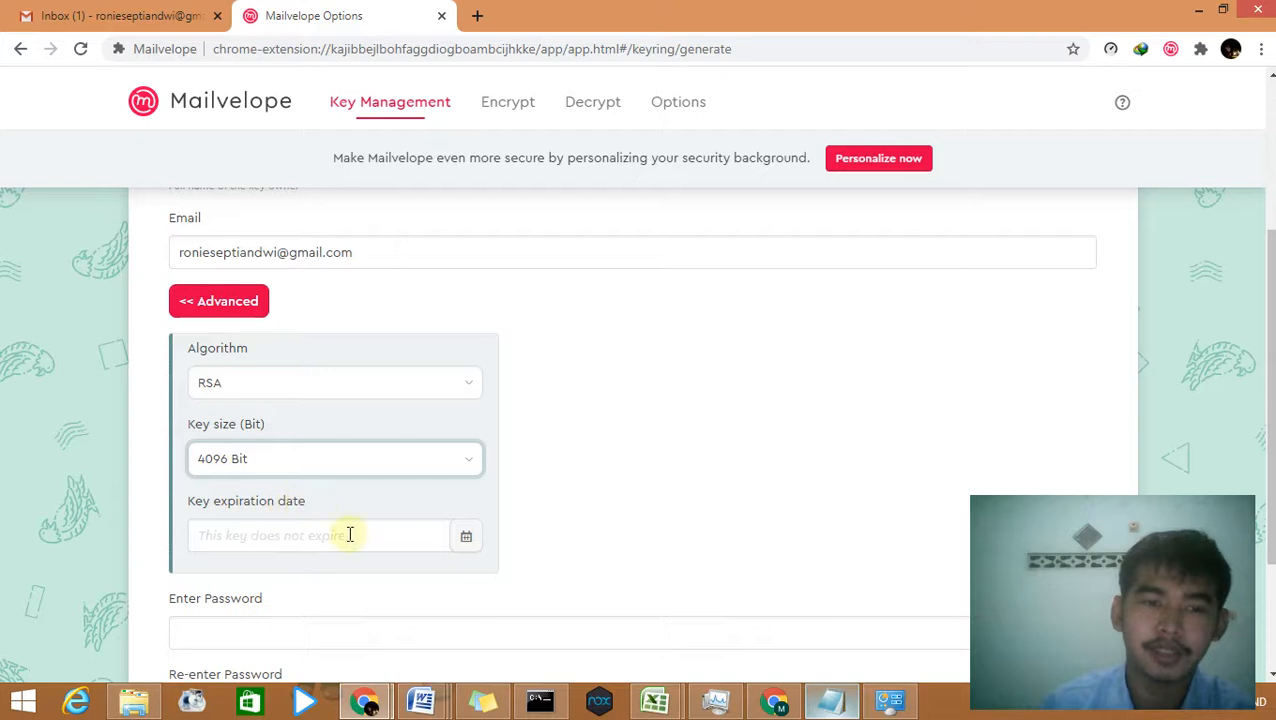
# Step: Leave the key's expiration date empty so the key never expires
pyautogui.scroll(2, 458, 447)
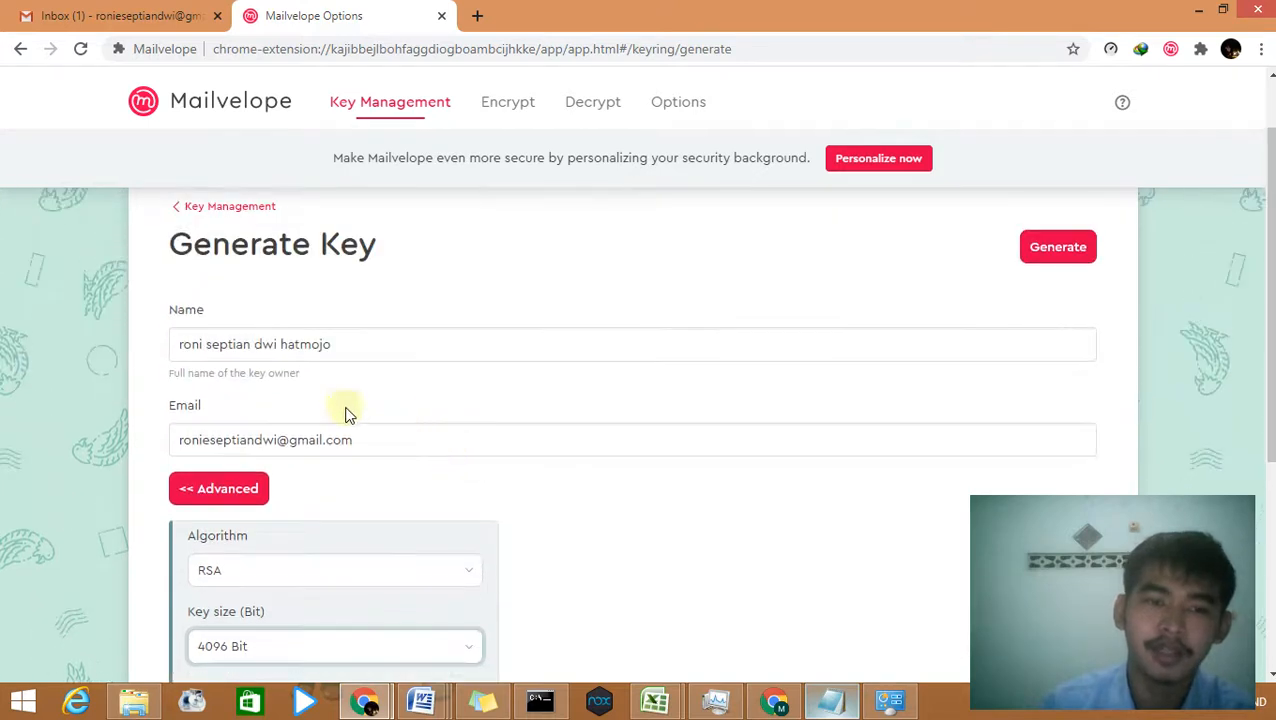
pyautogui.scroll(-2, 372, 515)
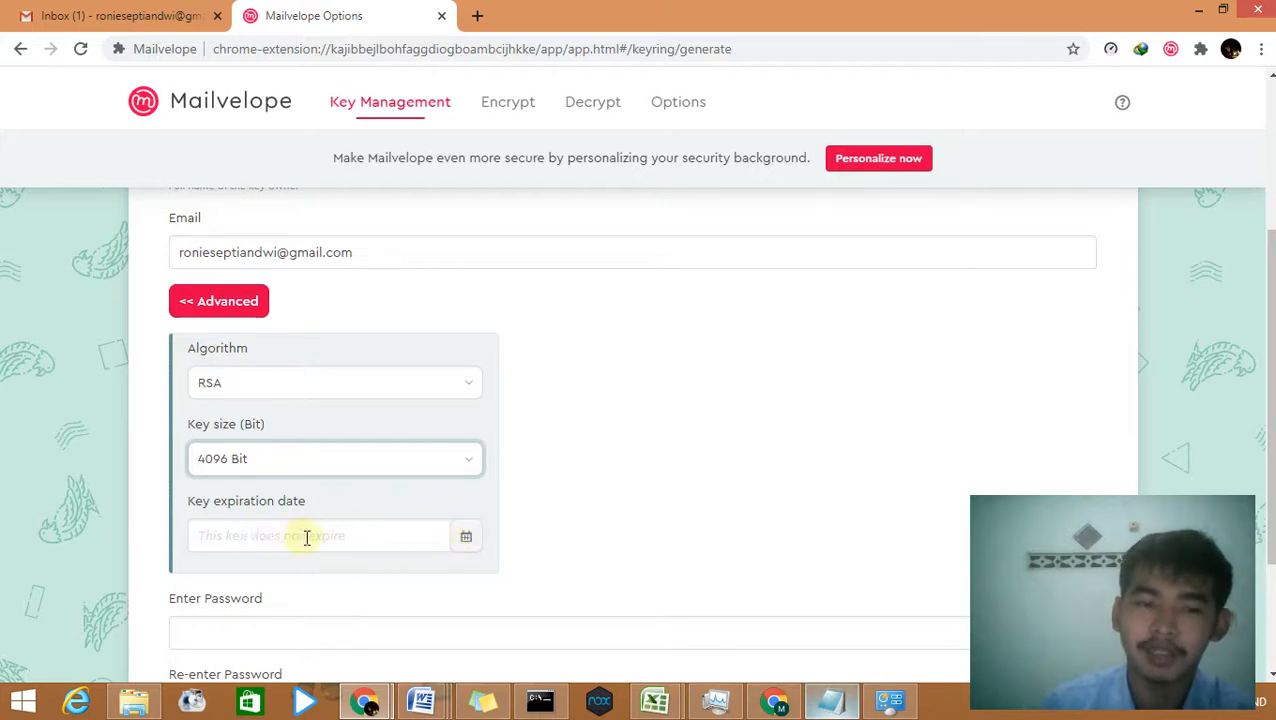
pyautogui.click(421, 535)
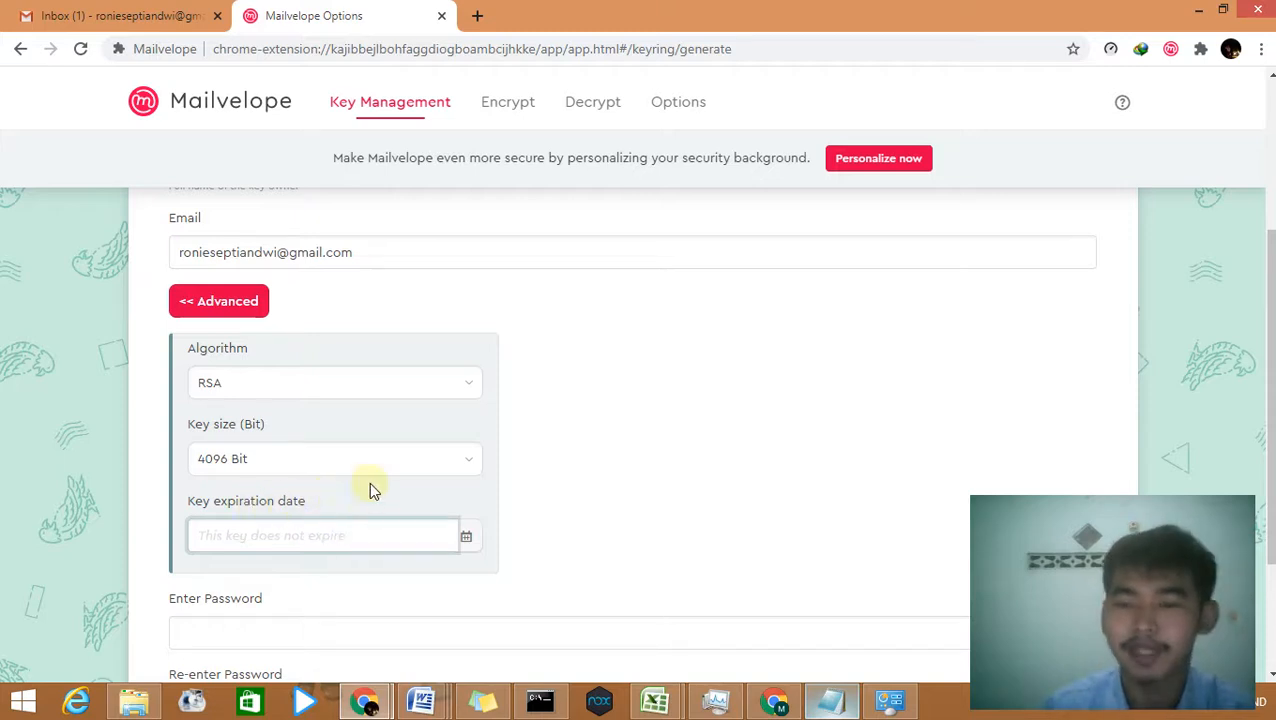
pyautogui.scroll(-1, 375, 485)
pyautogui.scroll(-2, 390, 480)
pyautogui.scroll(1, 390, 456)
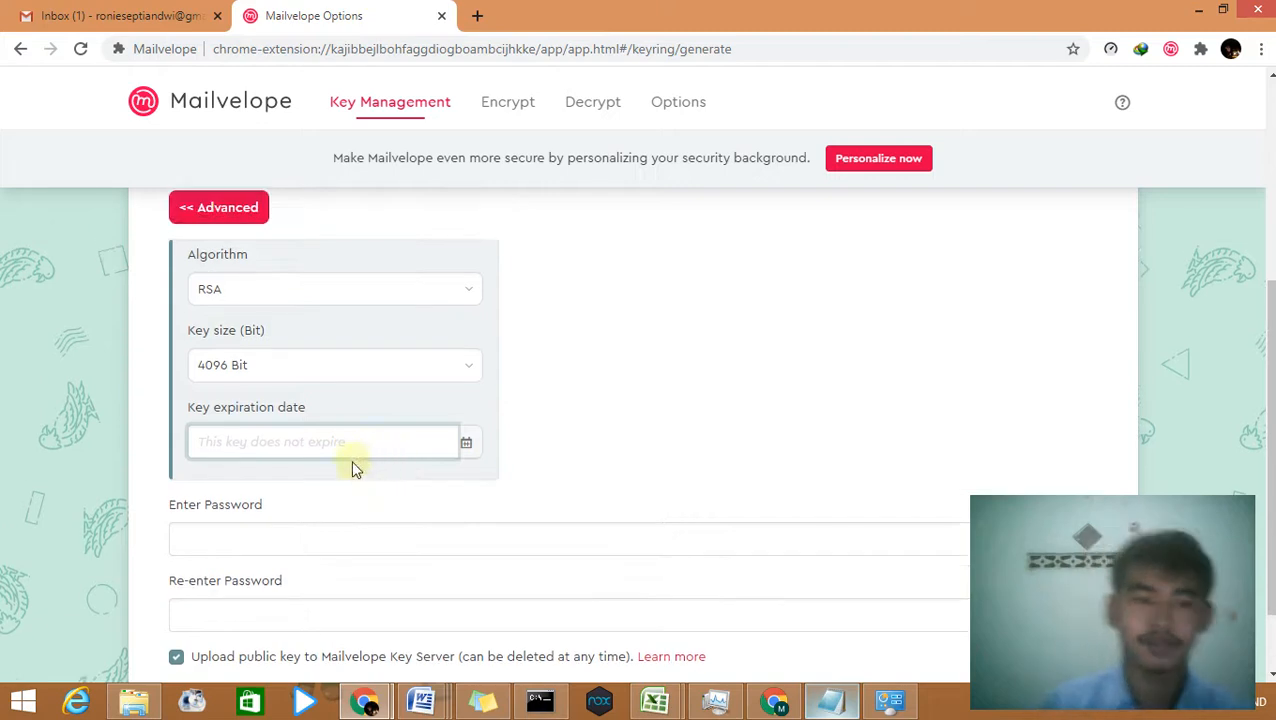
pyautogui.click(527, 417)
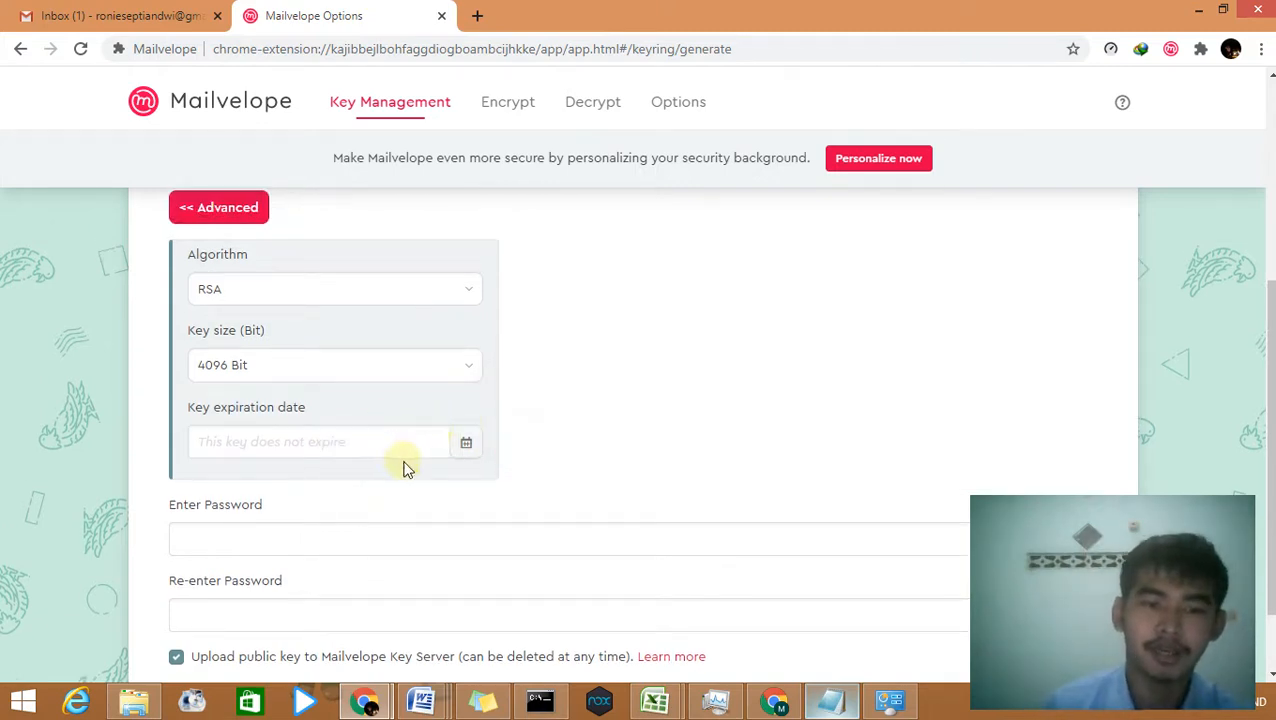
pyautogui.scroll(2, 368, 538)
pyautogui.scroll(-2, 396, 532)
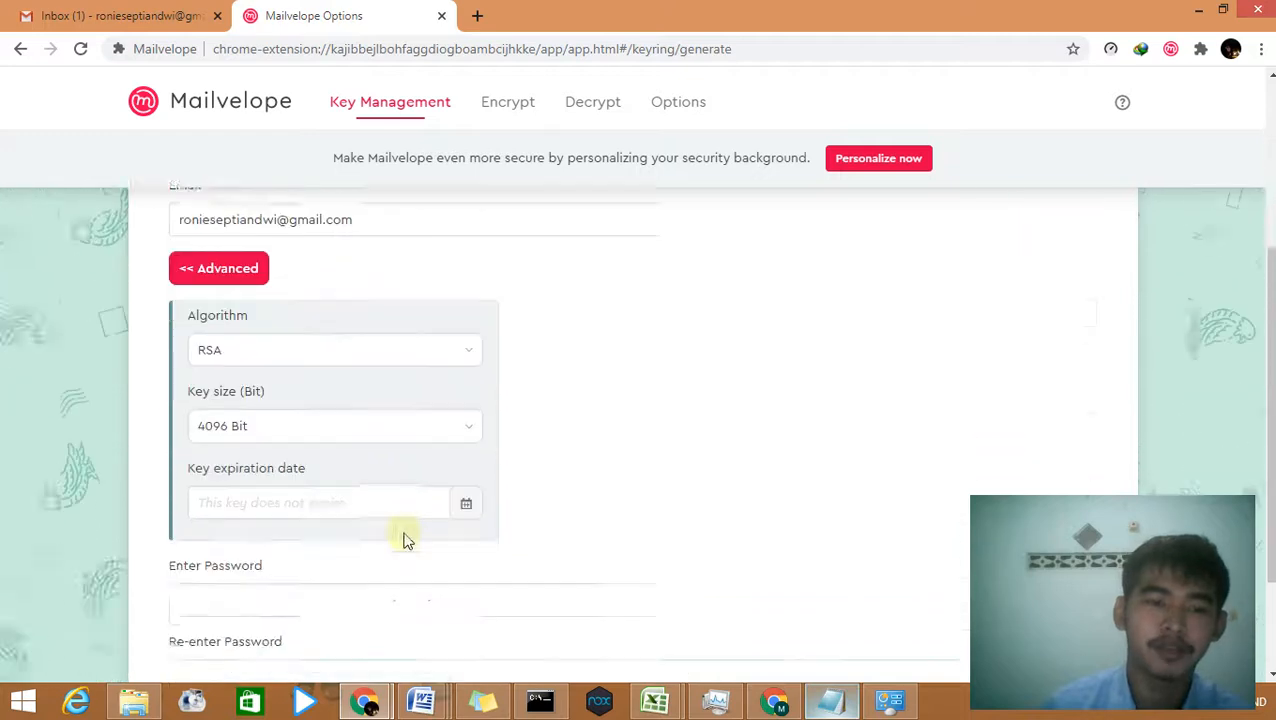
pyautogui.click(396, 538)
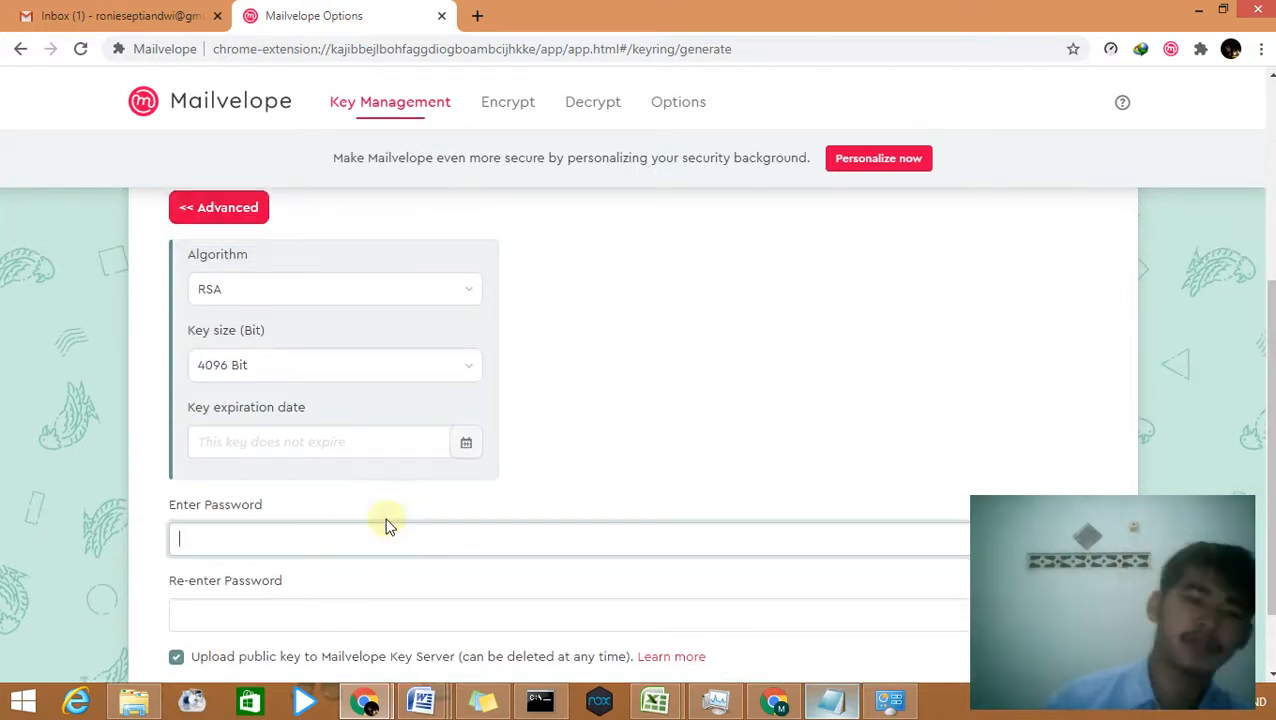
# Step: Enter the key password and confirm it
pyautogui.write('••')
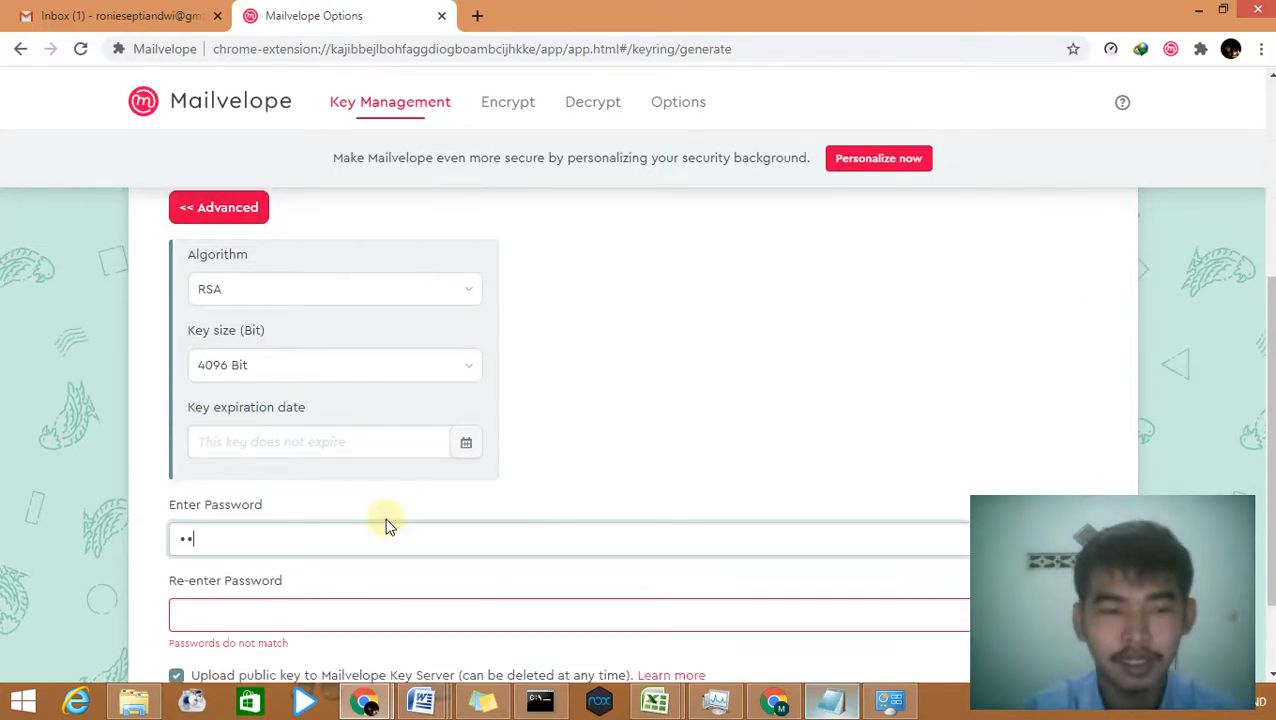
pyautogui.write('•••••')
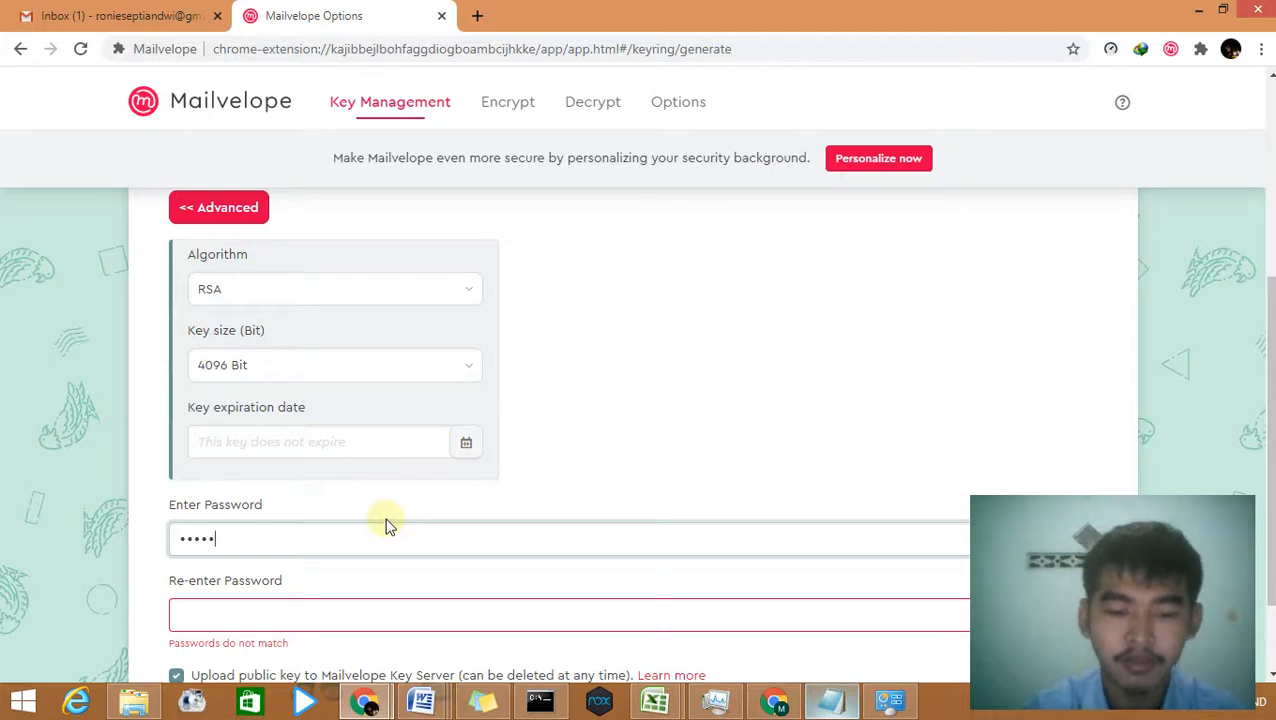
pyautogui.write('•••')
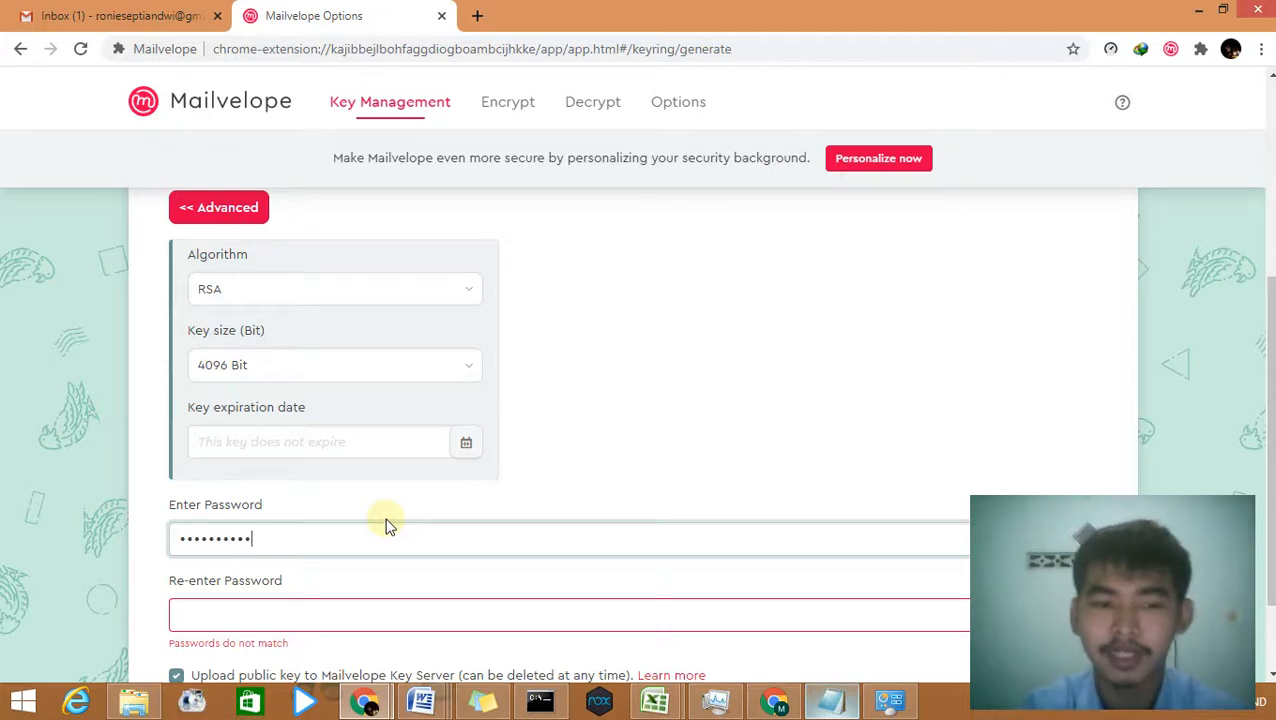
pyautogui.click(351, 610)
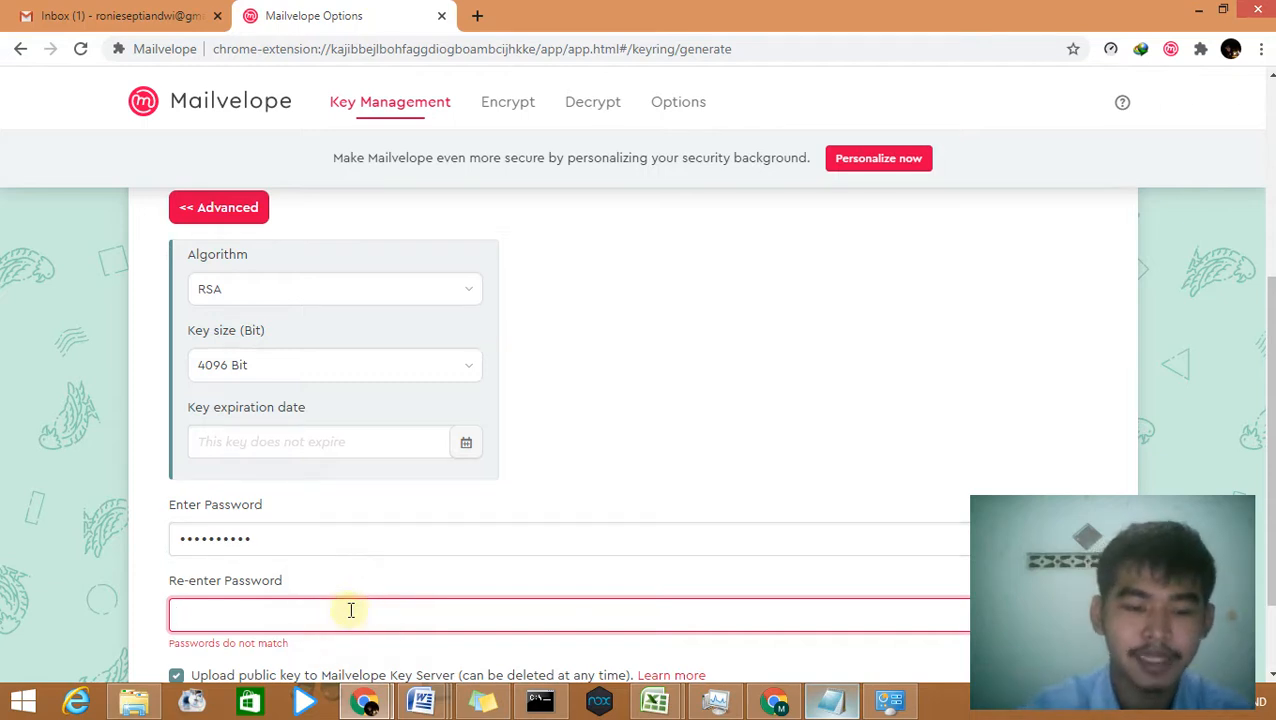
pyautogui.write('•••••••')
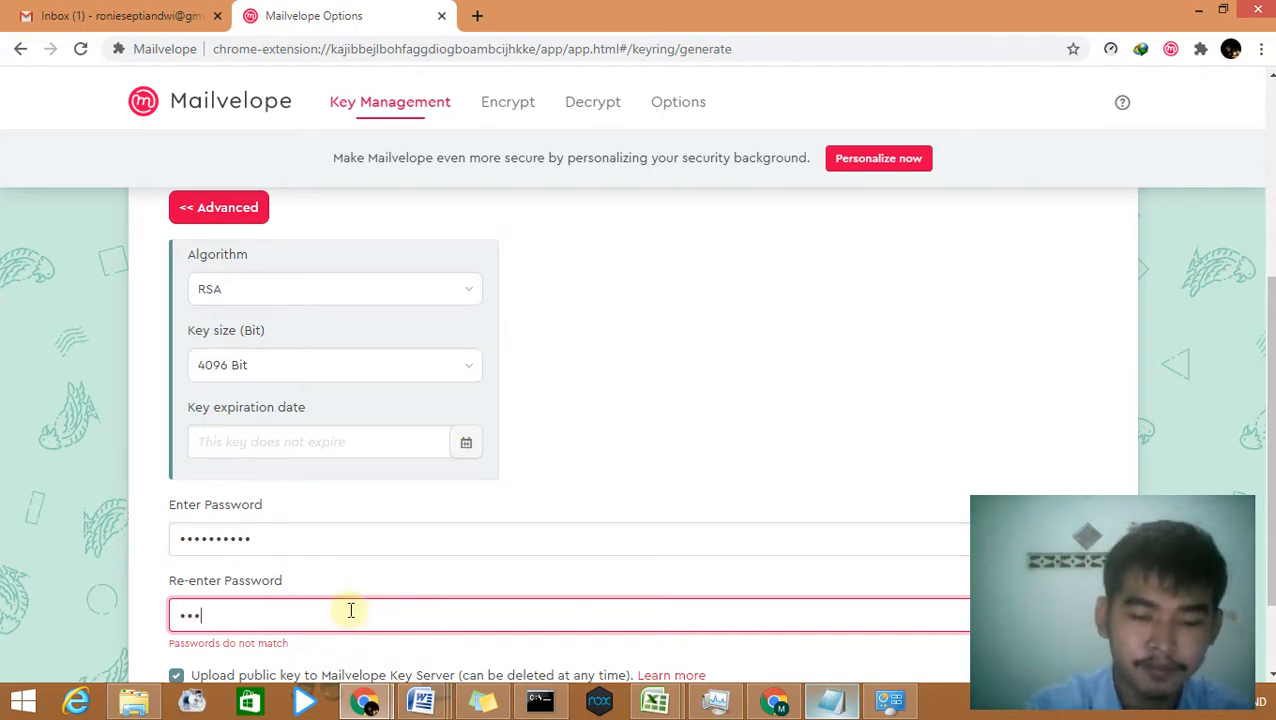
pyautogui.write('•••')
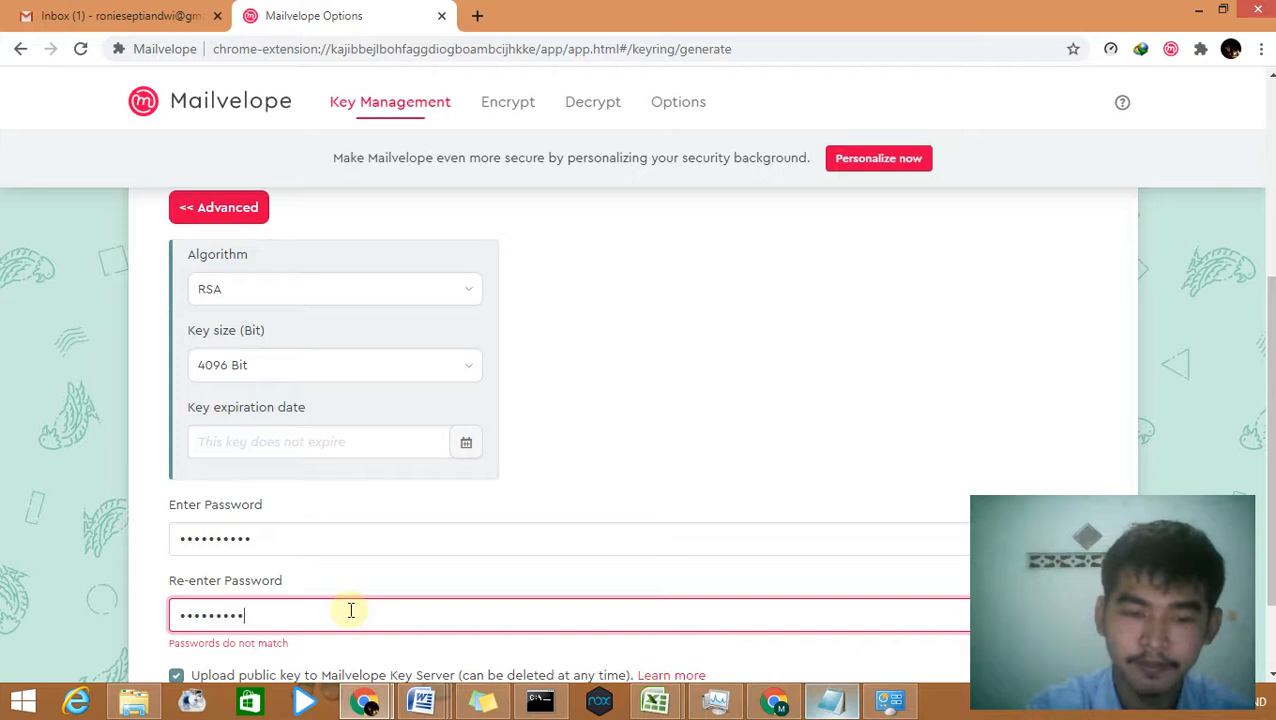
pyautogui.scroll(-2, 403, 547)
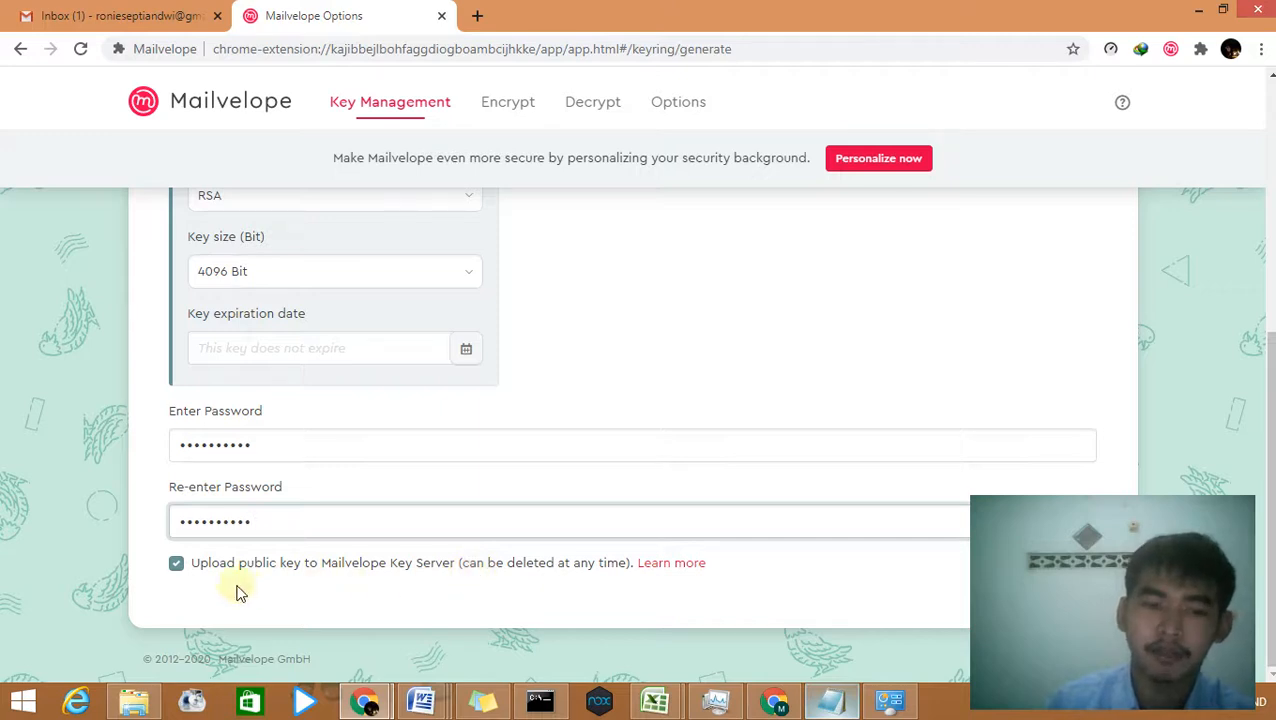
# Step: Generate the 4096-bit RSA key pair, adding it to Key Management as Default
pyautogui.scroll(2, 570, 470)
pyautogui.scroll(3, 604, 490)
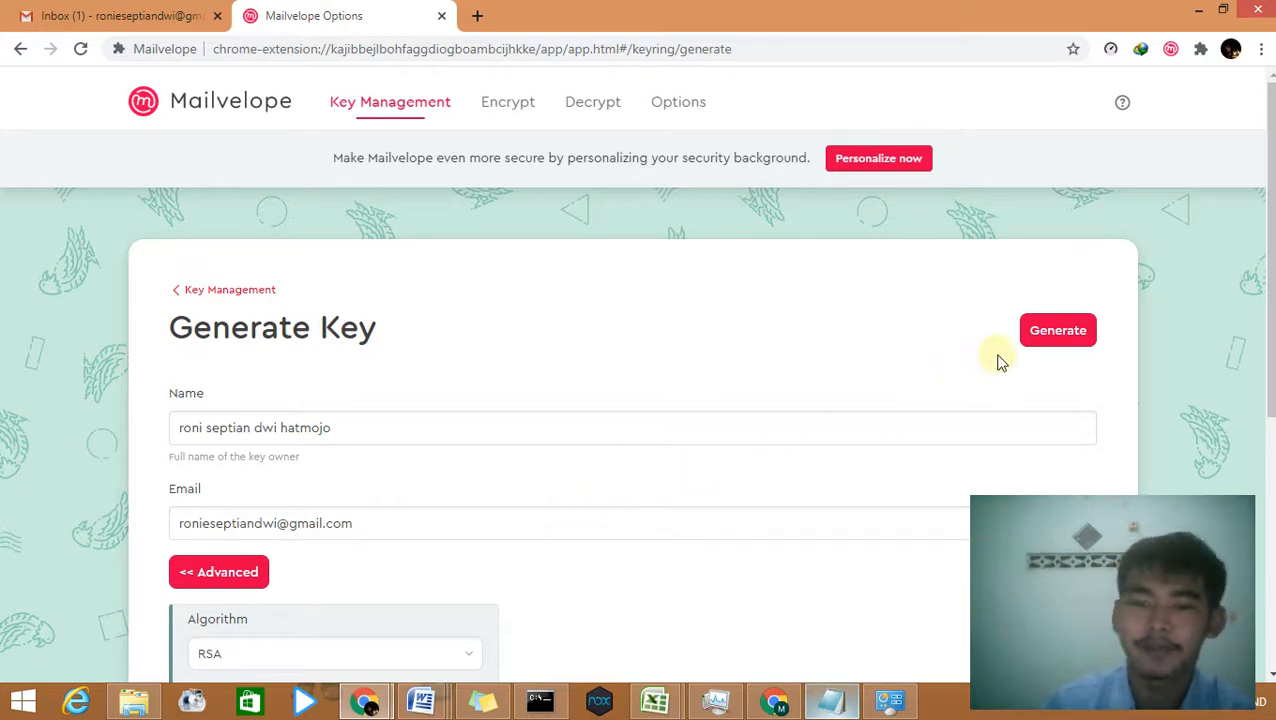
pyautogui.click(1054, 339)
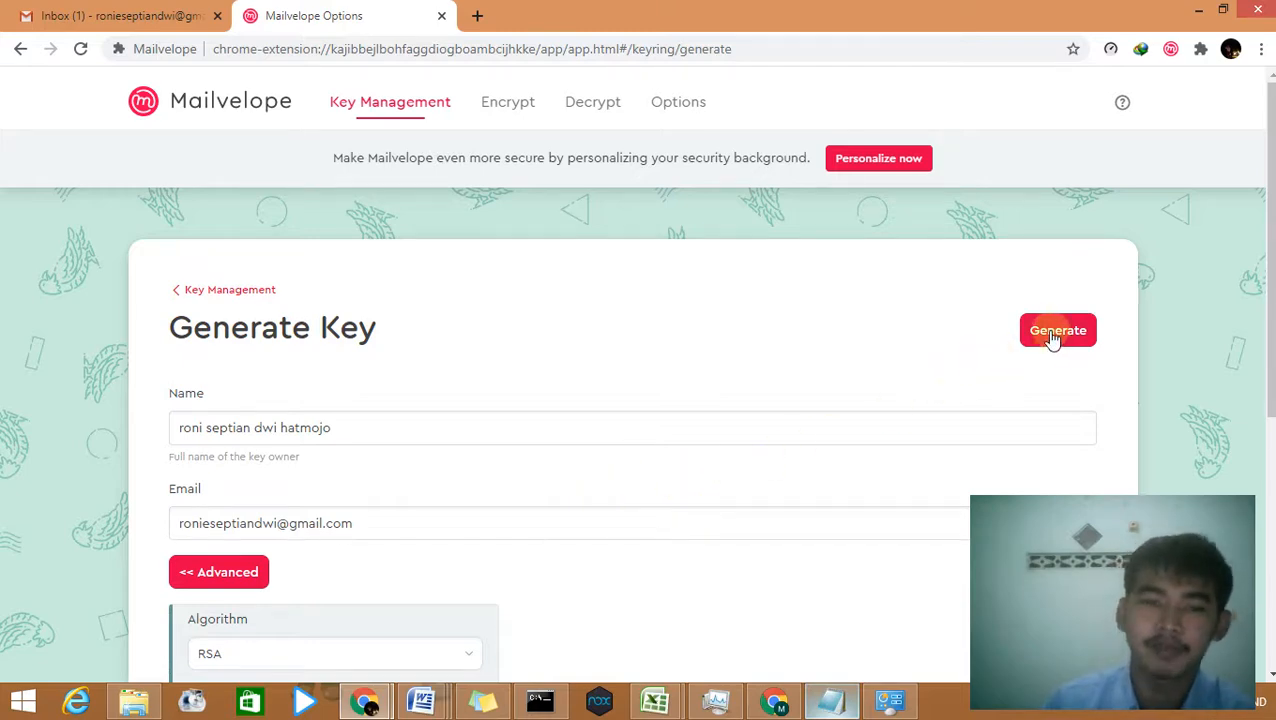
pyautogui.scroll(-4, 834, 459)
pyautogui.scroll(4, 888, 426)
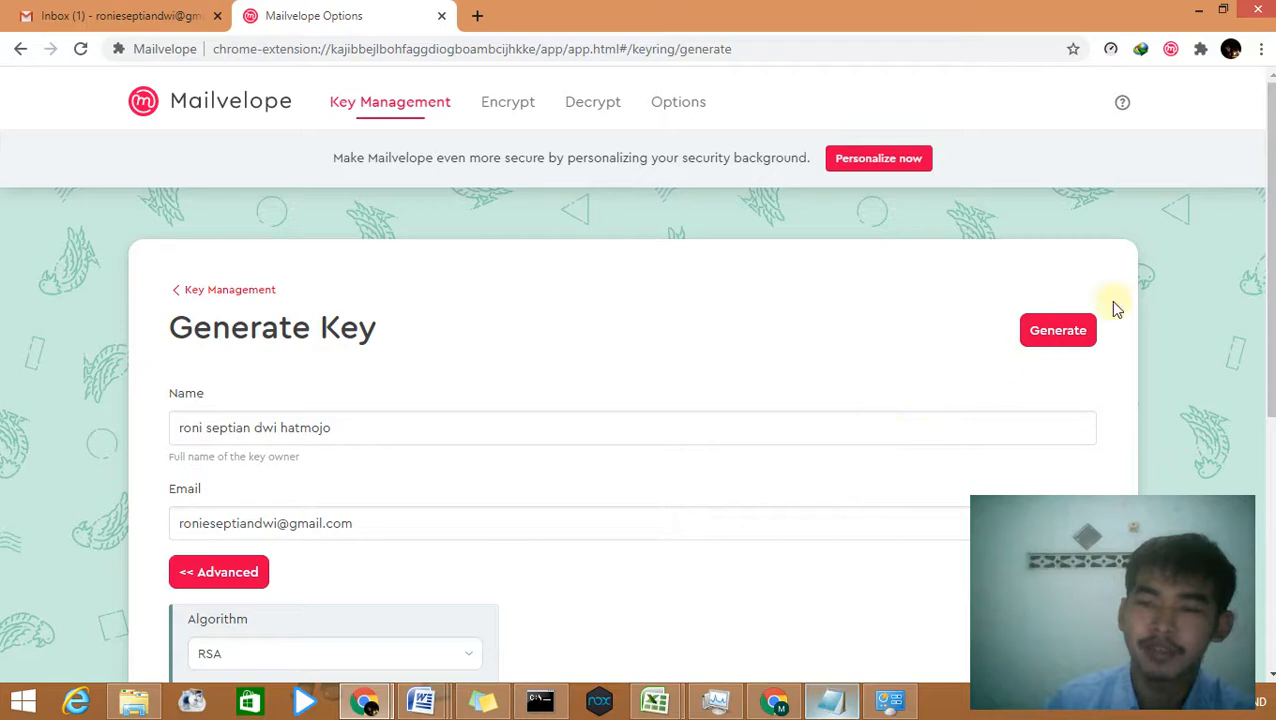
pyautogui.click(1088, 326)
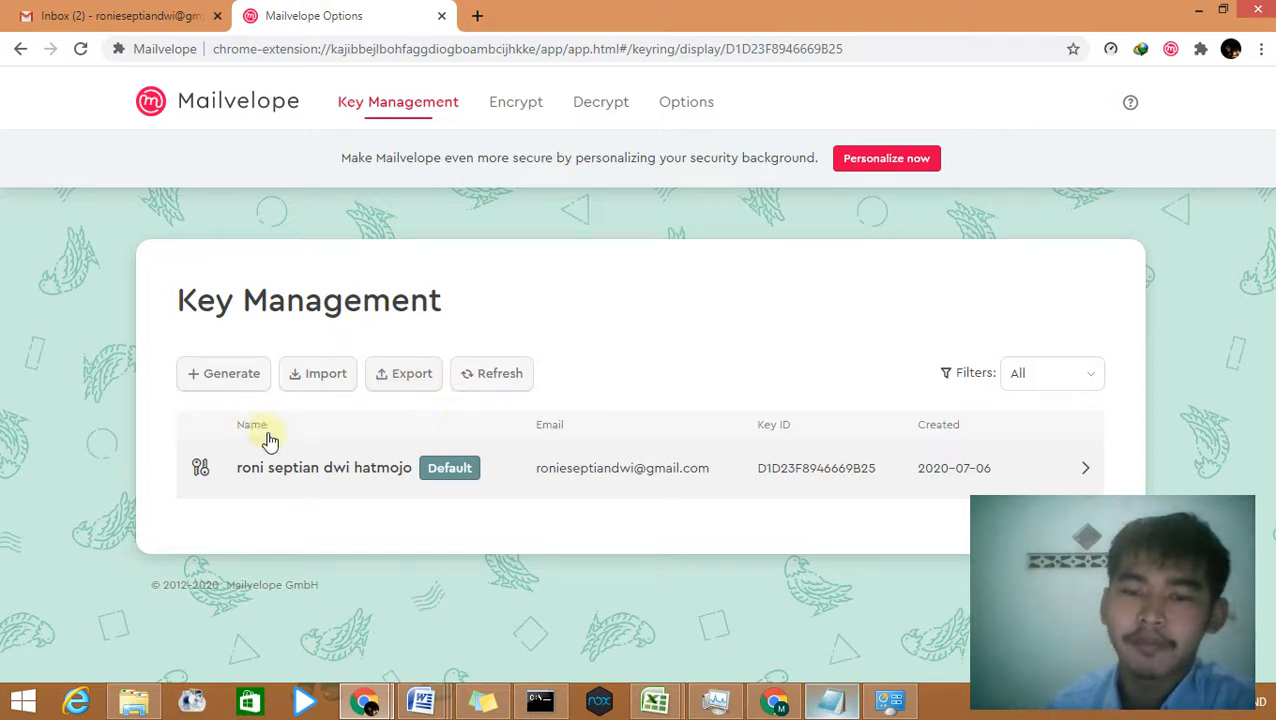
# Step: View the Add Keys page, then go back to the key list showing the new default key
pyautogui.click(337, 389)
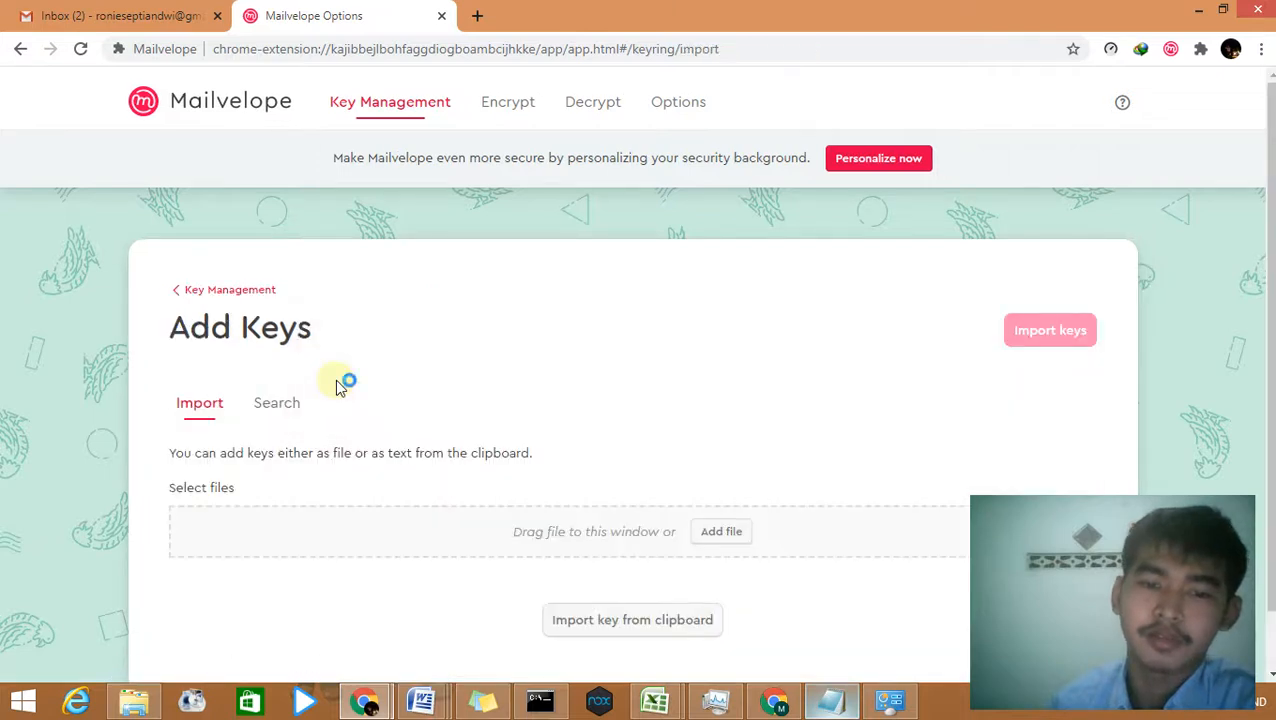
pyautogui.click(227, 302)
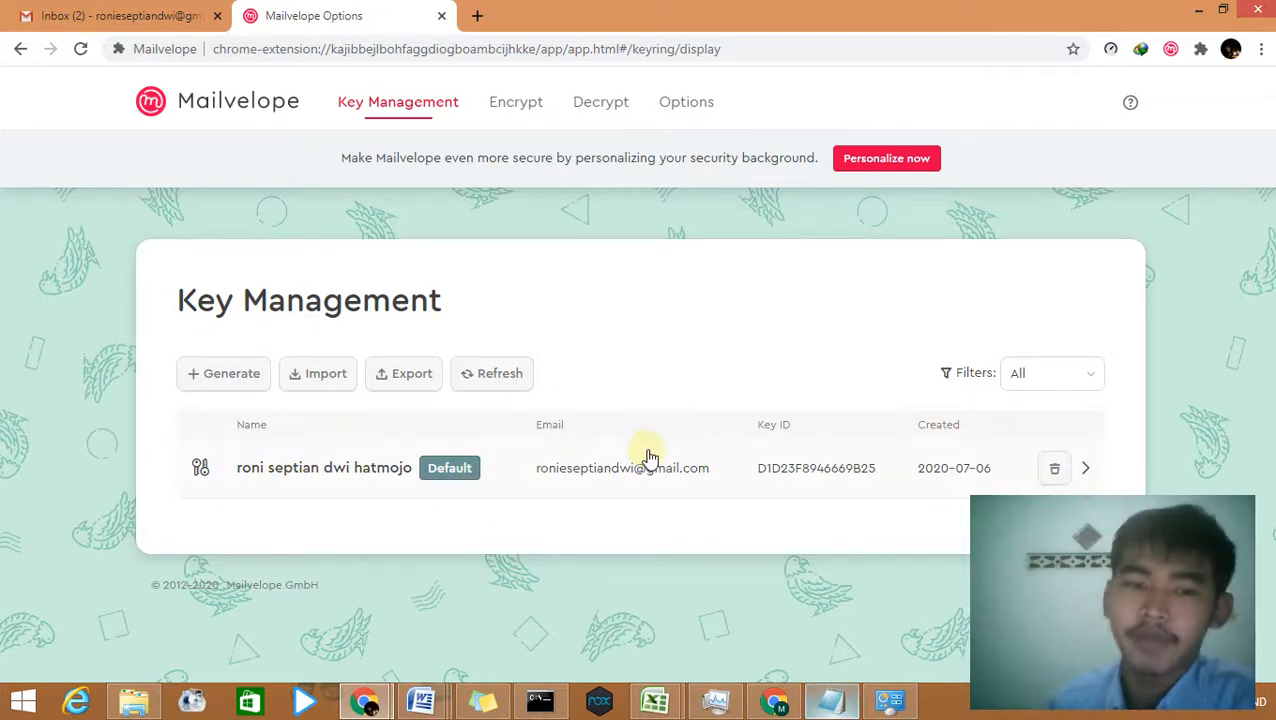
# Step: Open the key export options and compare the Public, Private and All choices
pyautogui.click(409, 385)
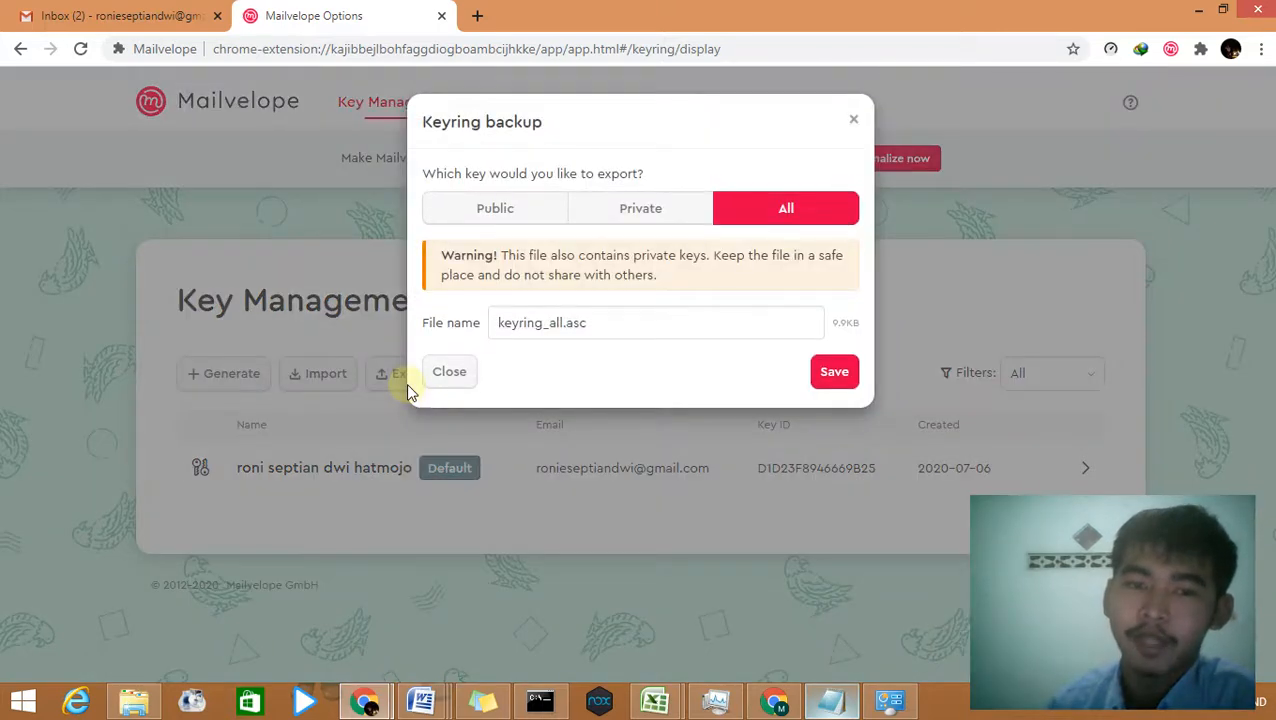
pyautogui.click(519, 222)
pyautogui.click(632, 208)
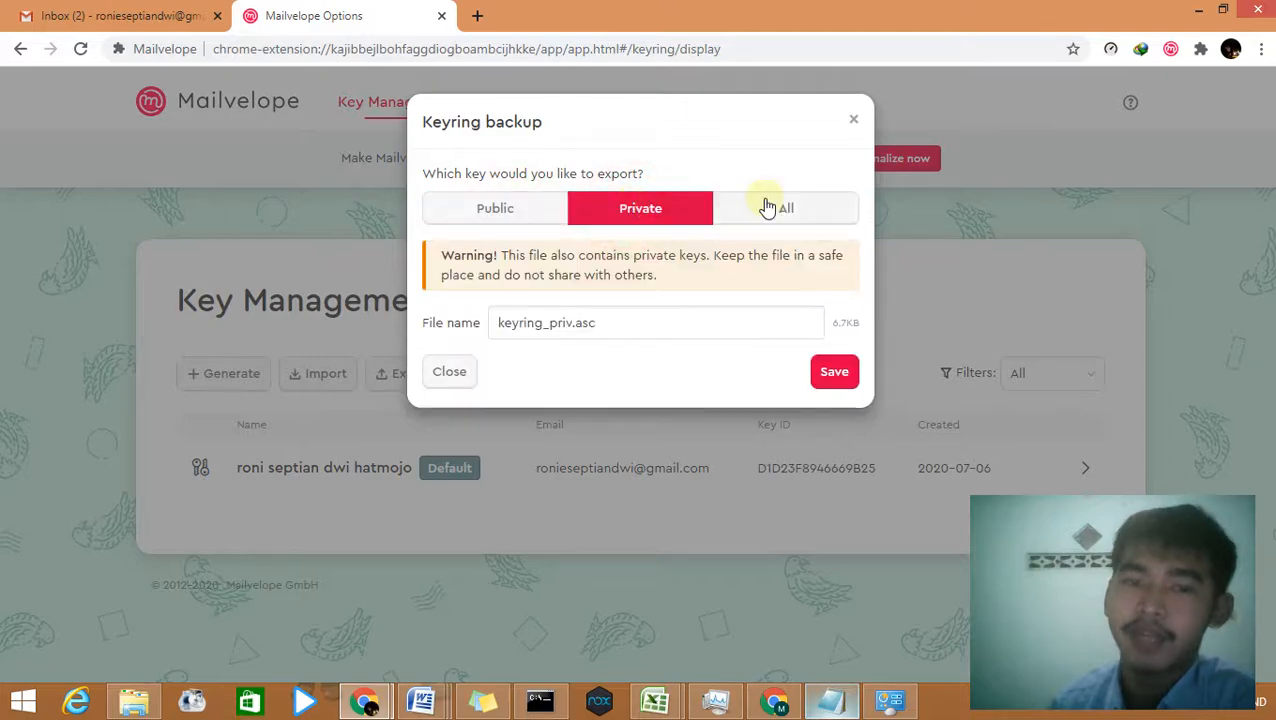
pyautogui.click(517, 216)
pyautogui.click(610, 215)
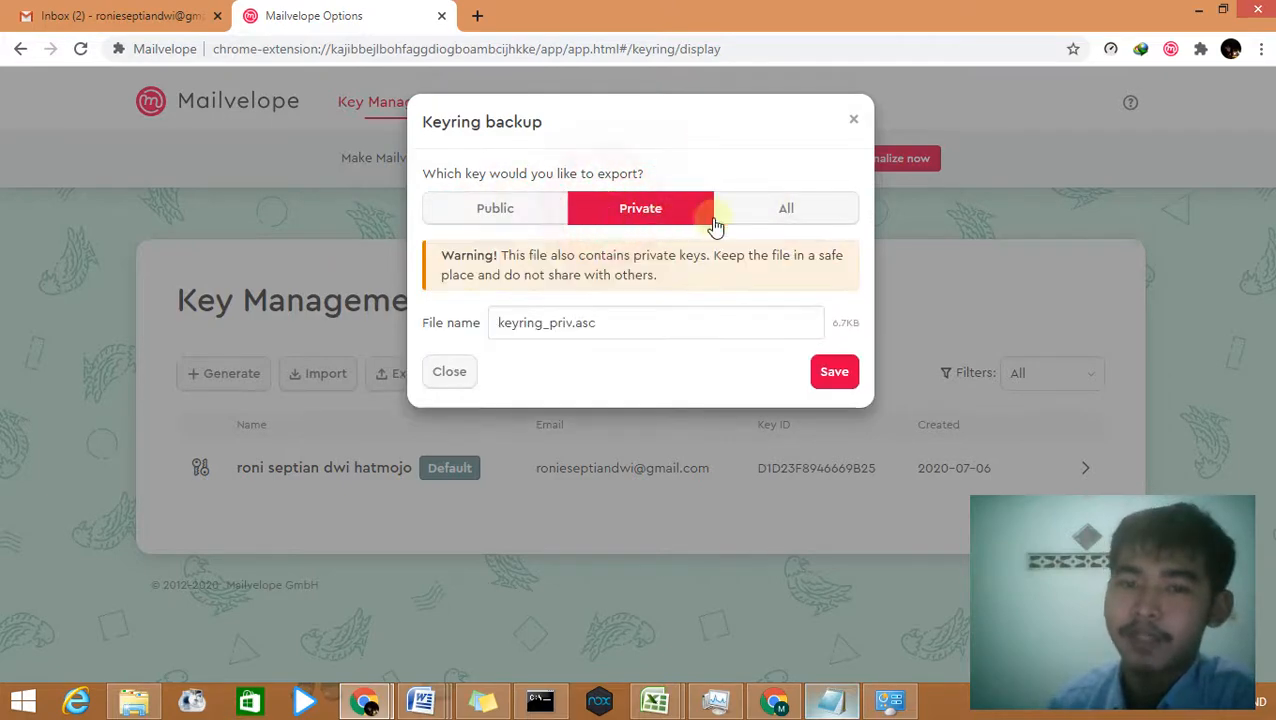
pyautogui.click(786, 203)
pyautogui.click(524, 226)
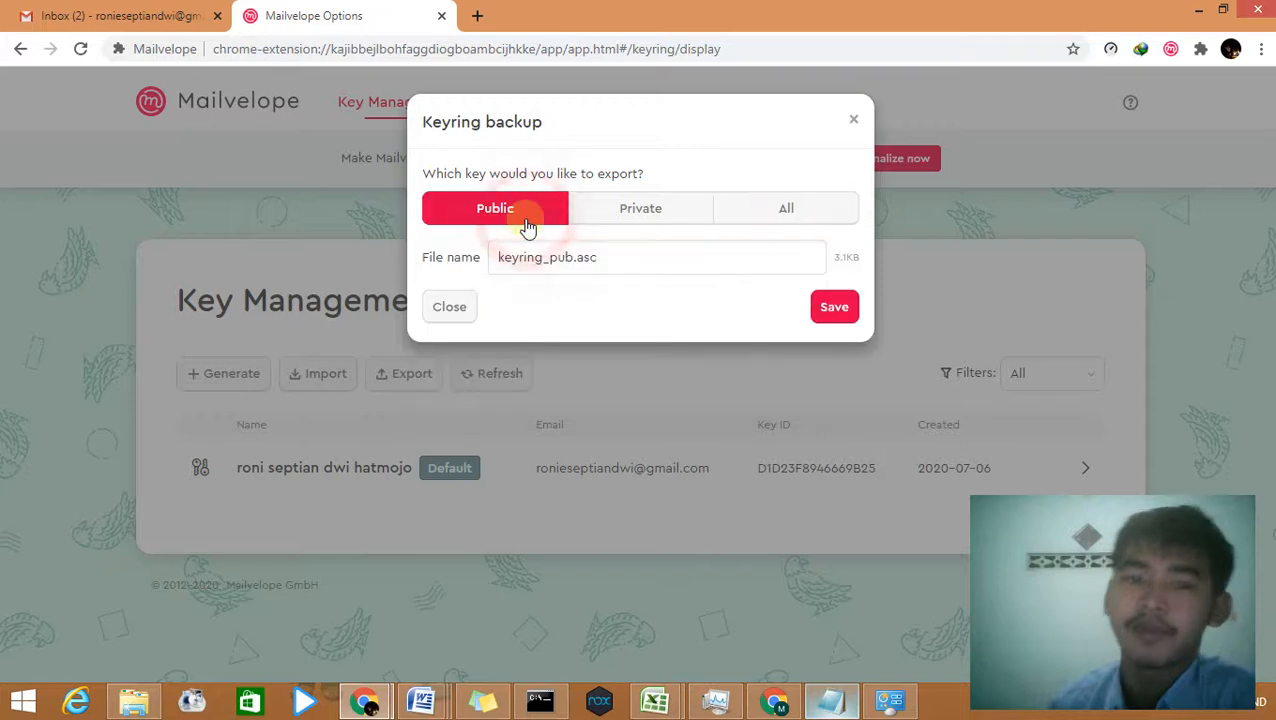
pyautogui.click(545, 218)
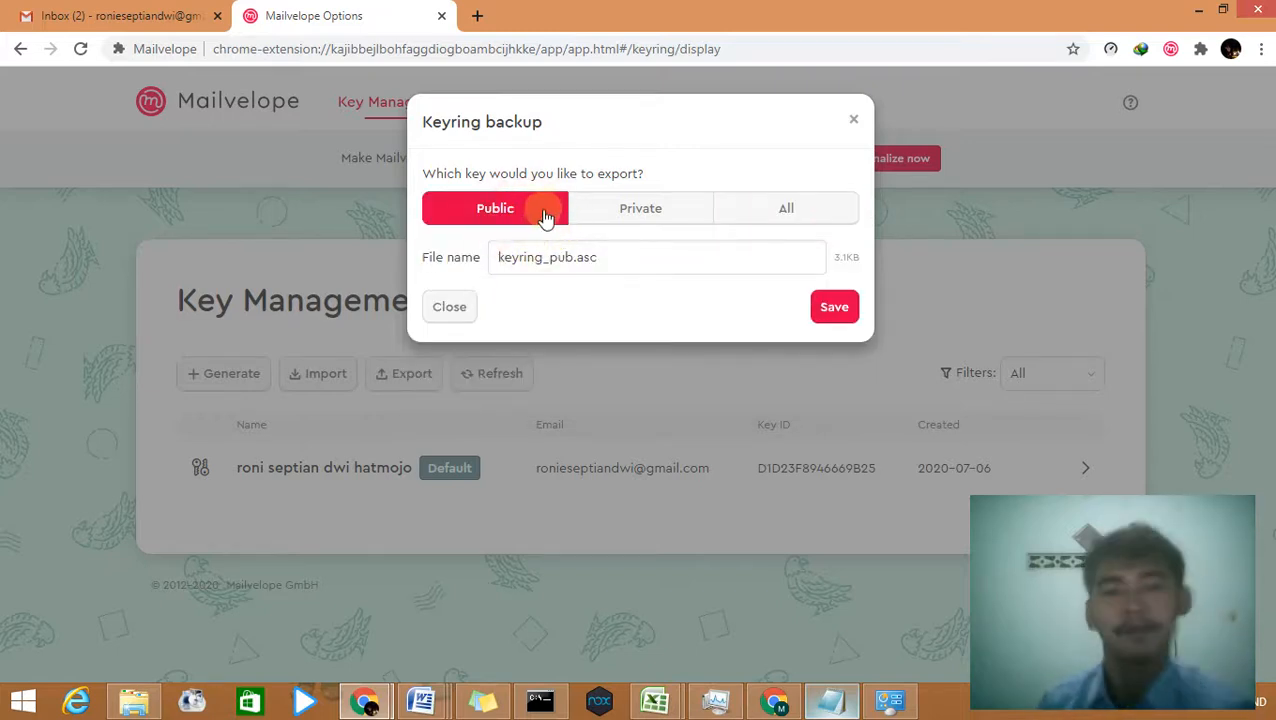
# Step: Settle on exporting only the public key and save it as keyring_pub.asc
pyautogui.click(529, 224)
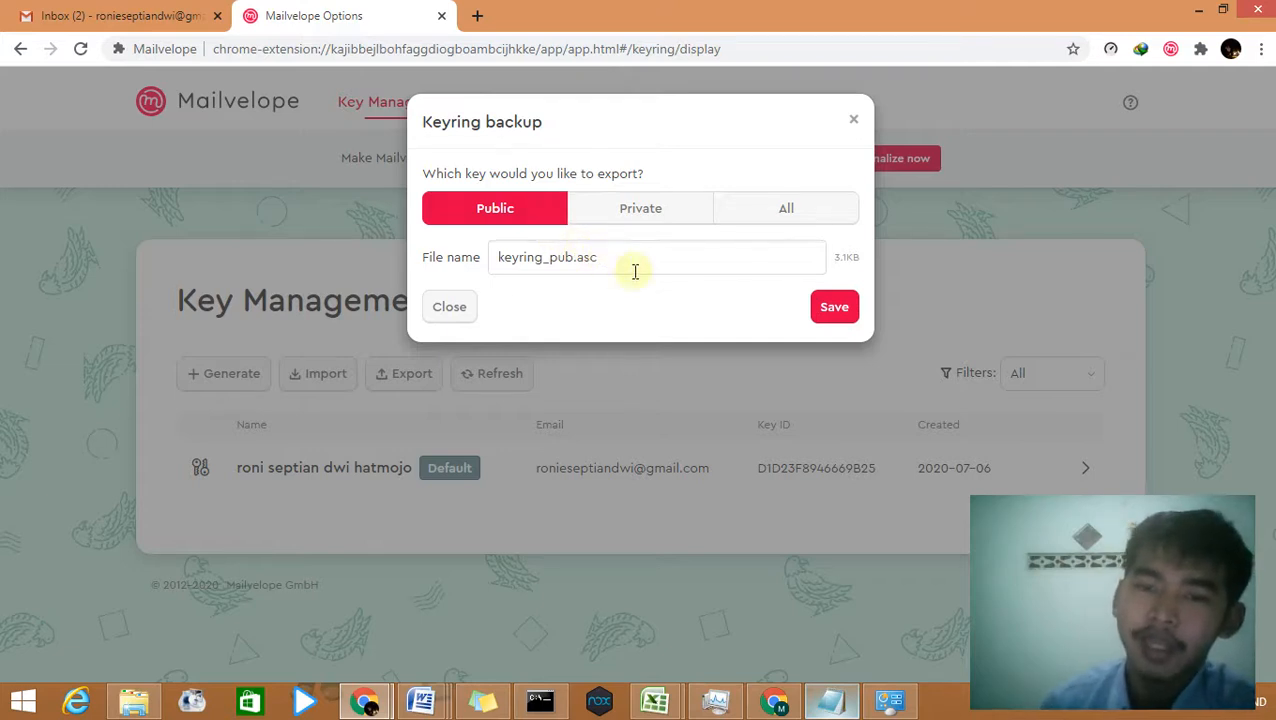
pyautogui.click(536, 222)
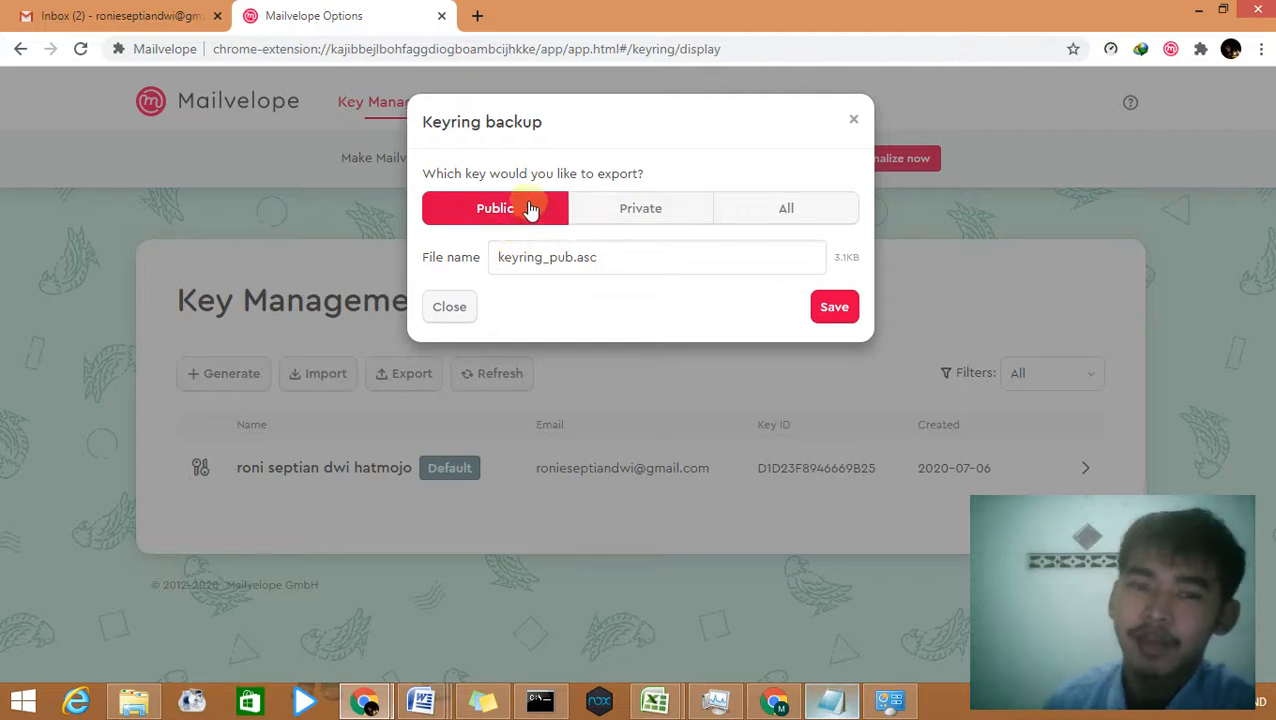
pyautogui.click(593, 210)
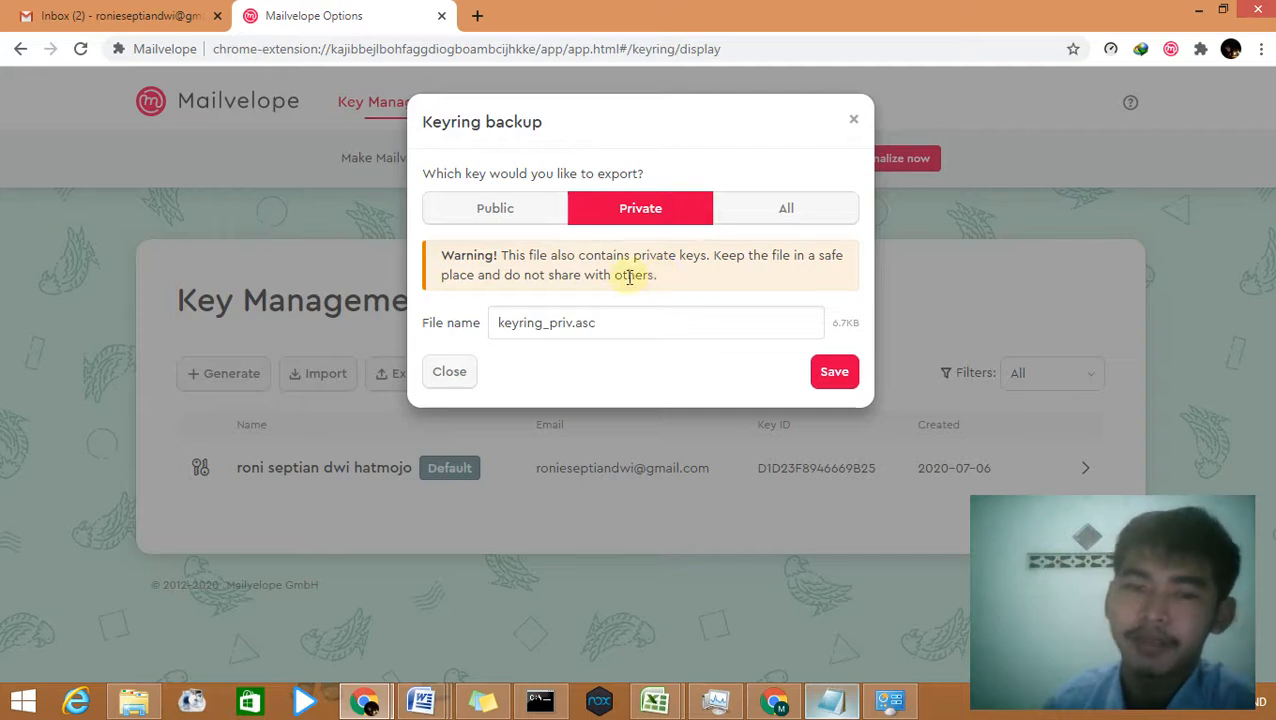
pyautogui.click(674, 214)
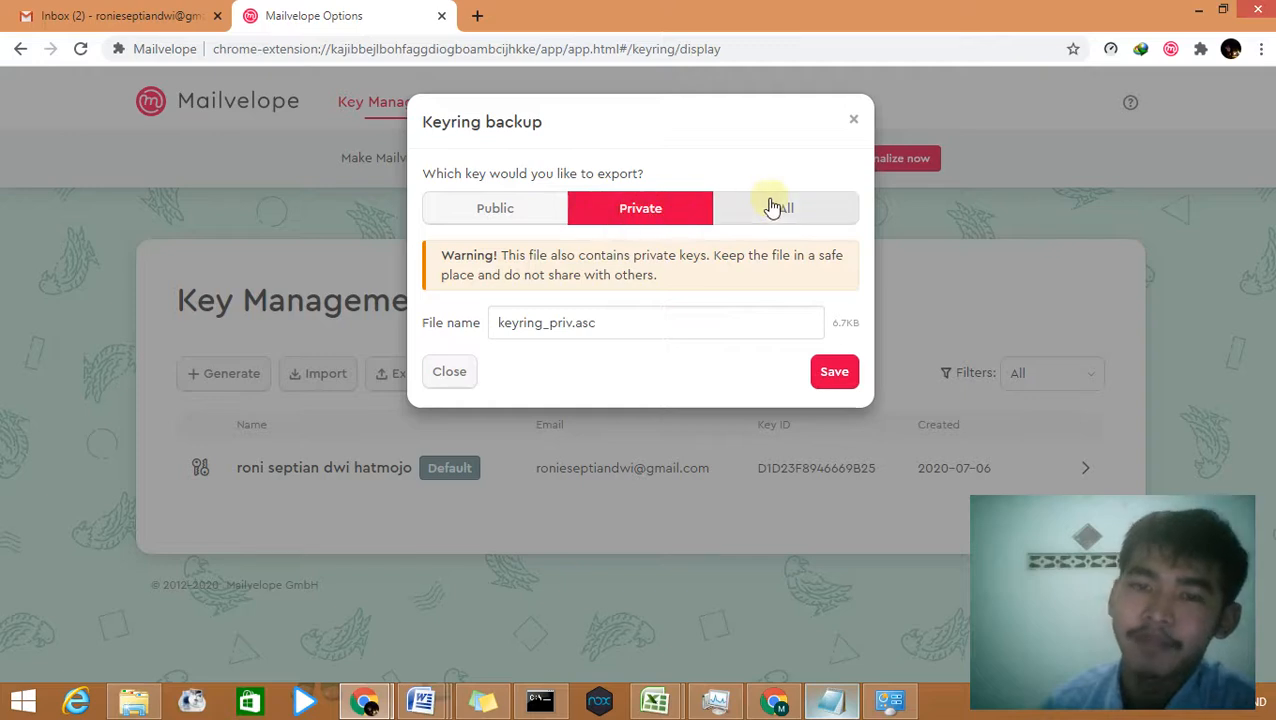
pyautogui.click(744, 211)
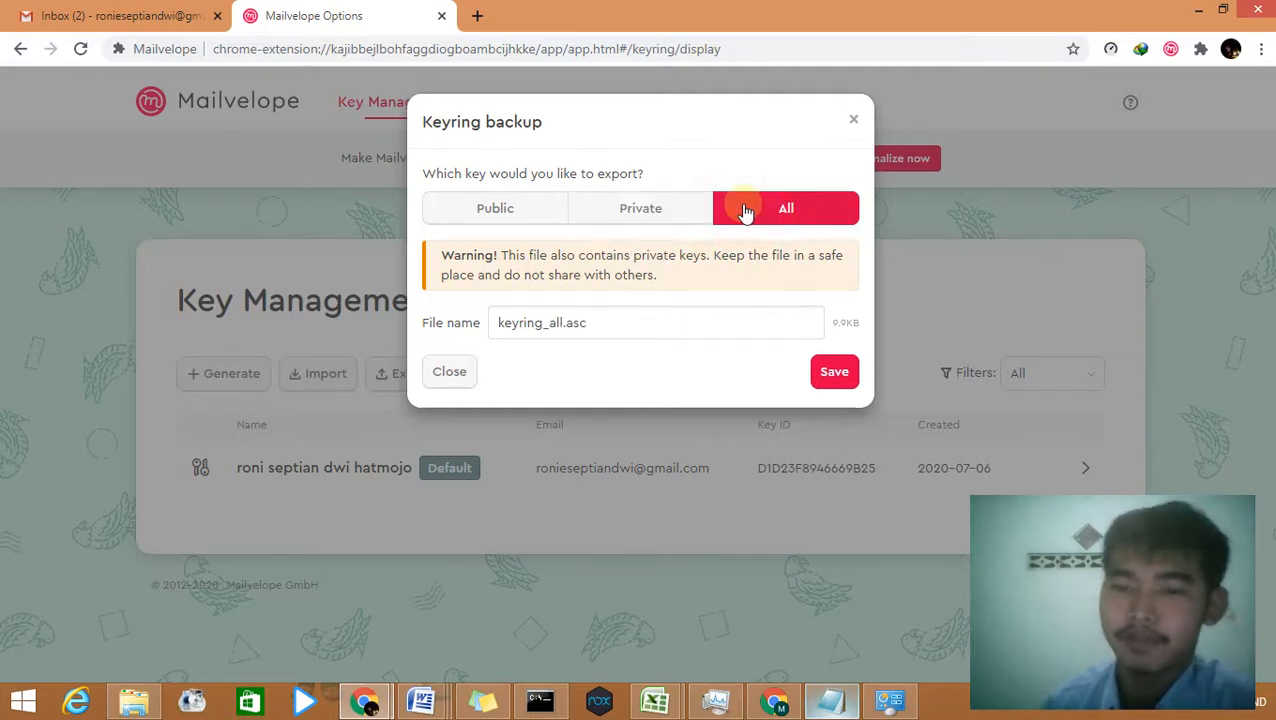
pyautogui.click(650, 214)
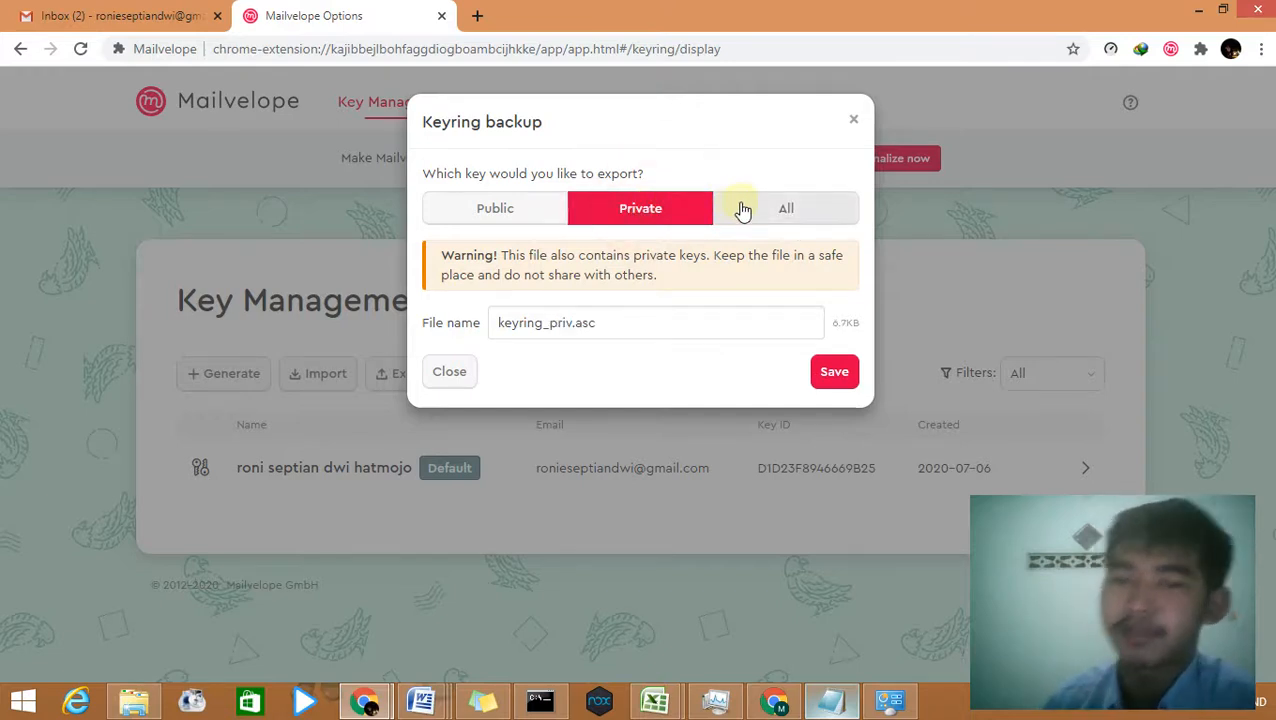
pyautogui.click(560, 226)
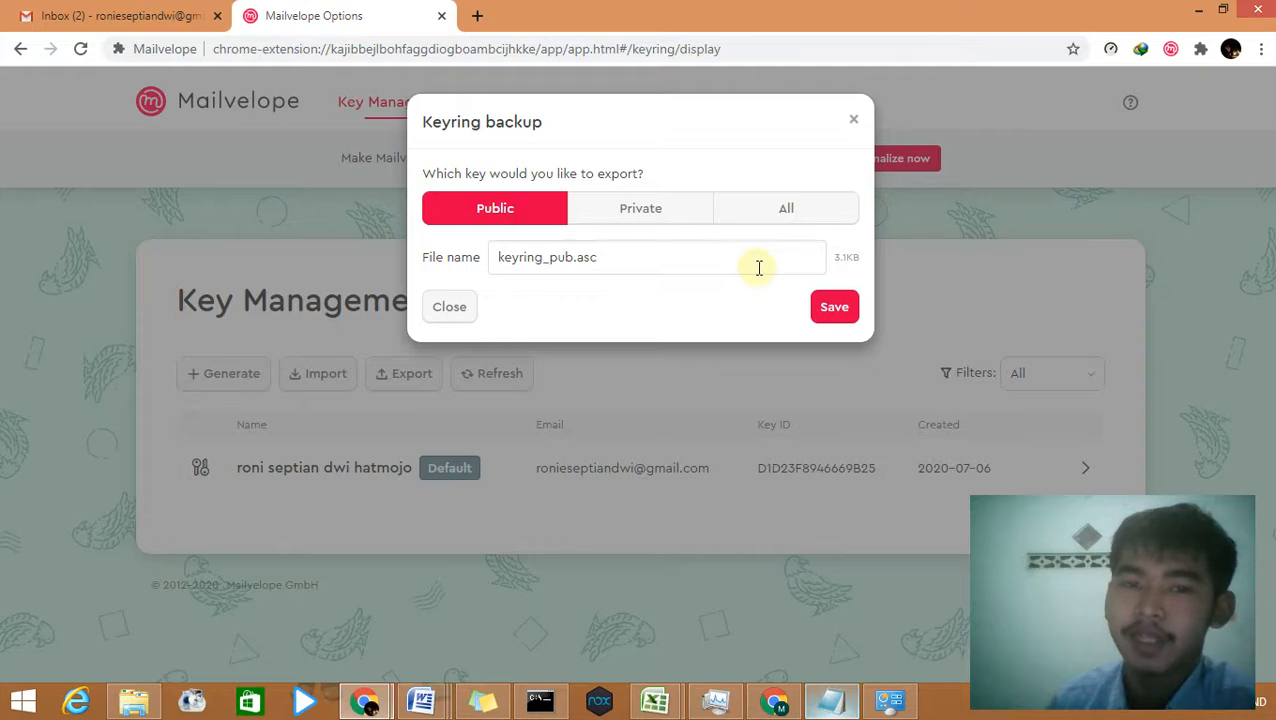
pyautogui.click(545, 218)
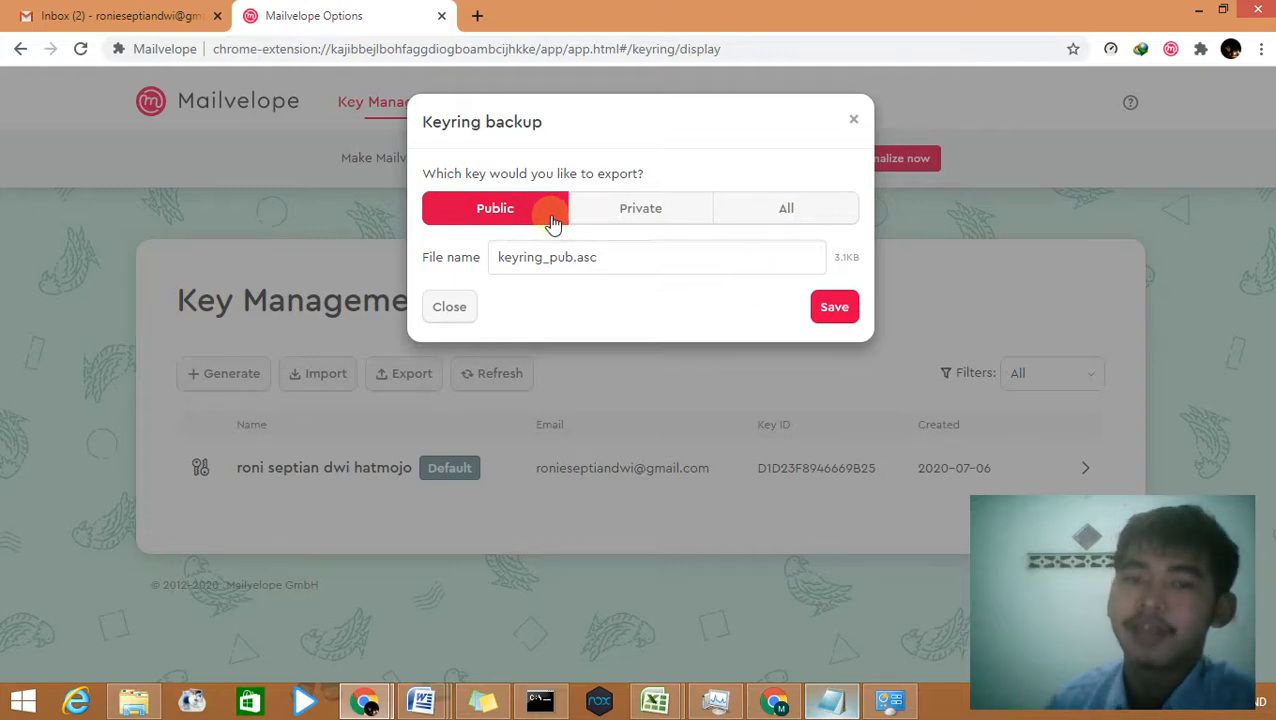
pyautogui.click(832, 305)
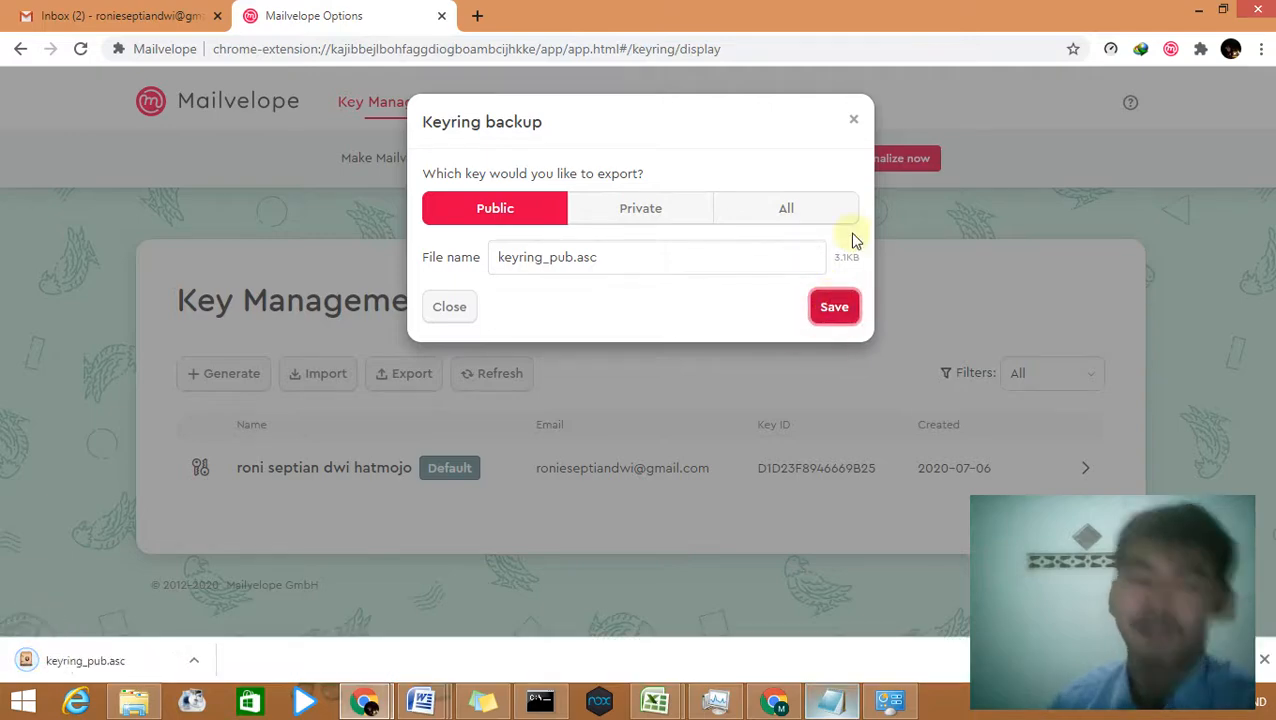
# Step: Close the backup dialog, open the new key's details and request key-server synchronization
pyautogui.click(856, 121)
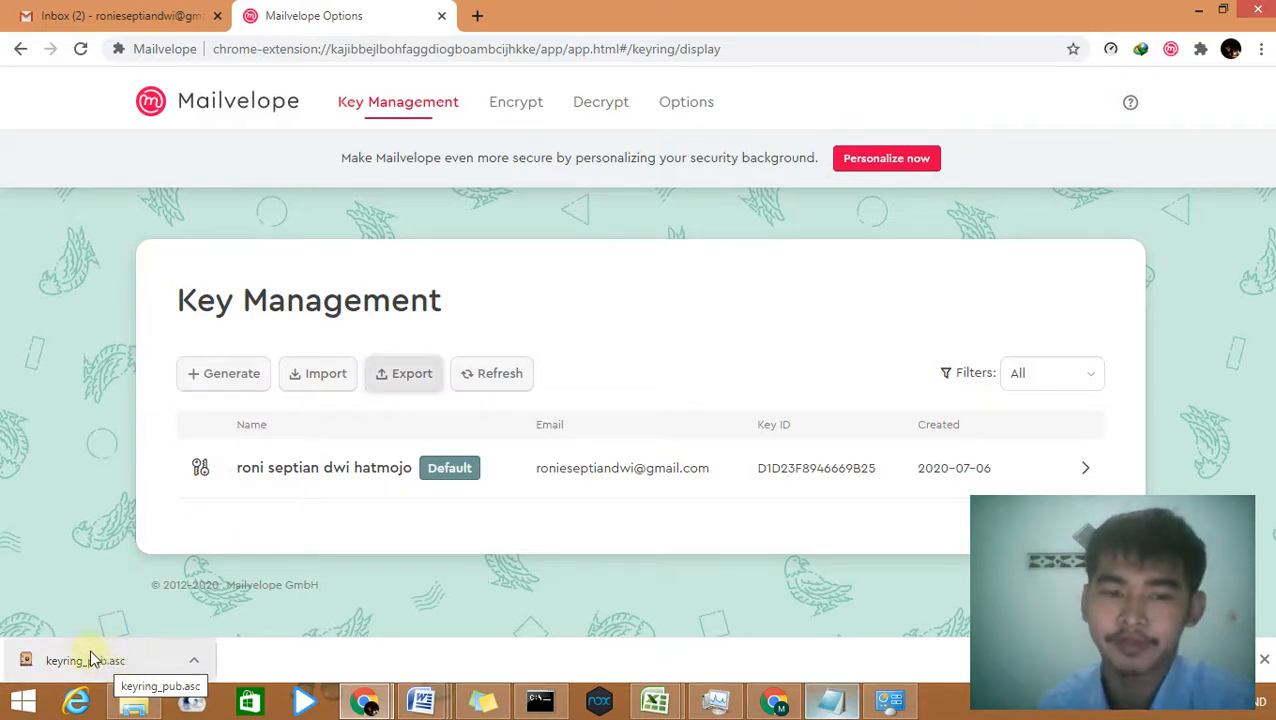
pyautogui.click(595, 484)
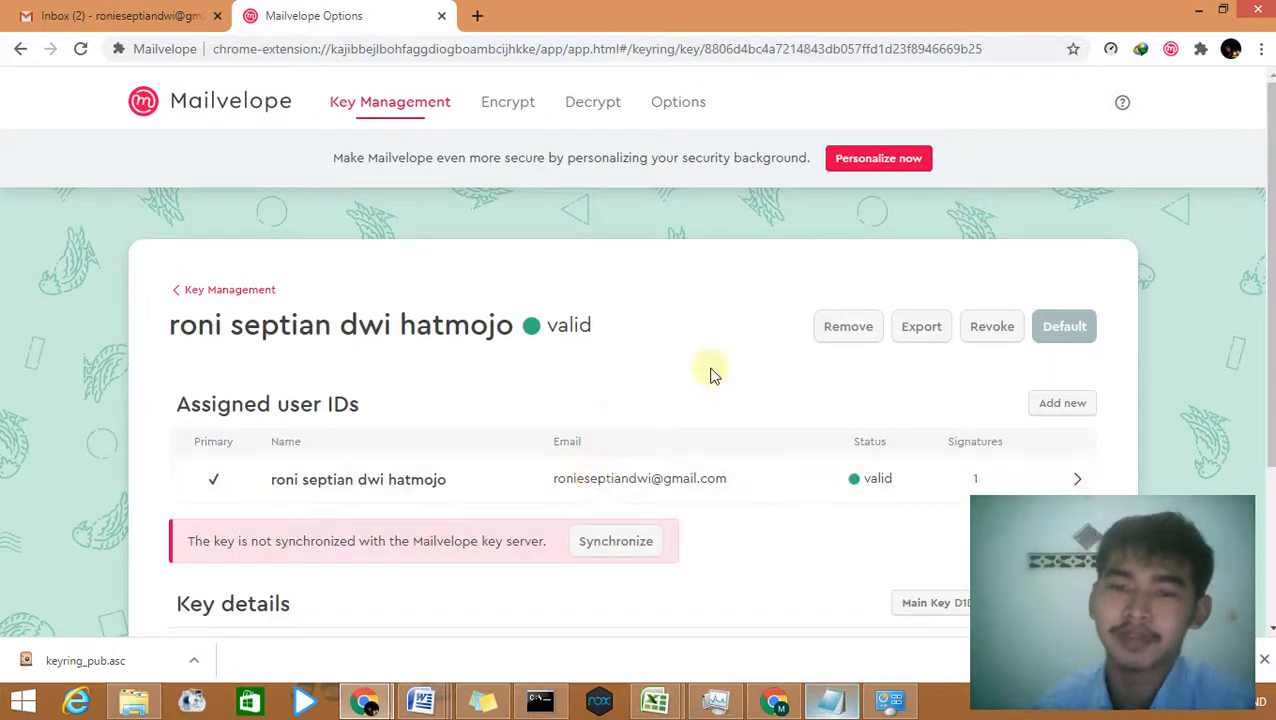
pyautogui.scroll(-1, 795, 425)
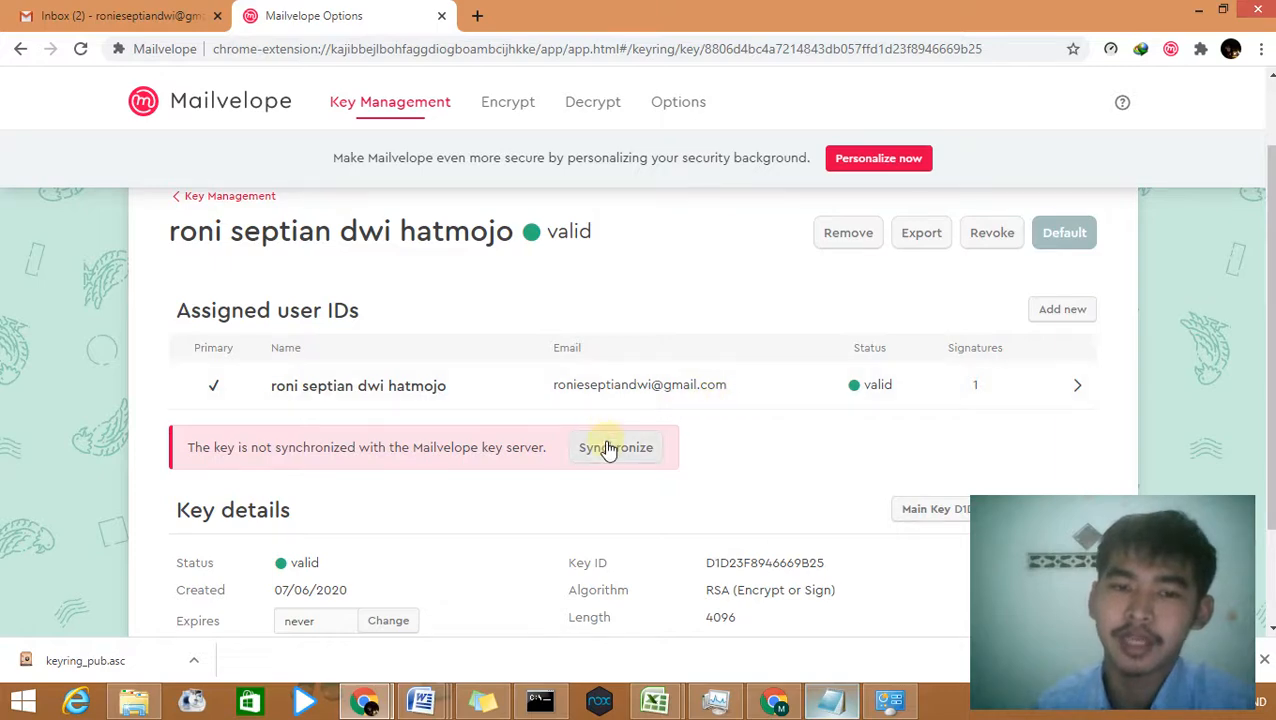
pyautogui.scroll(-2, 675, 416)
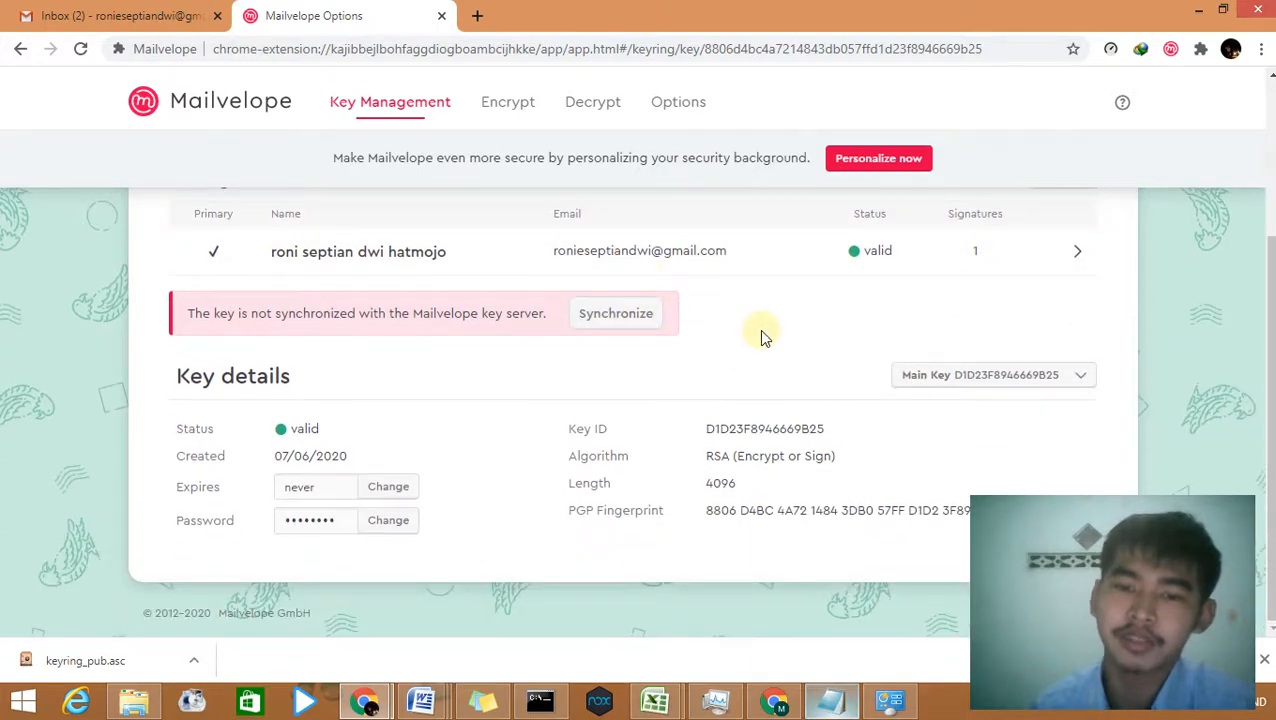
pyautogui.scroll(2, 759, 333)
pyautogui.click(624, 504)
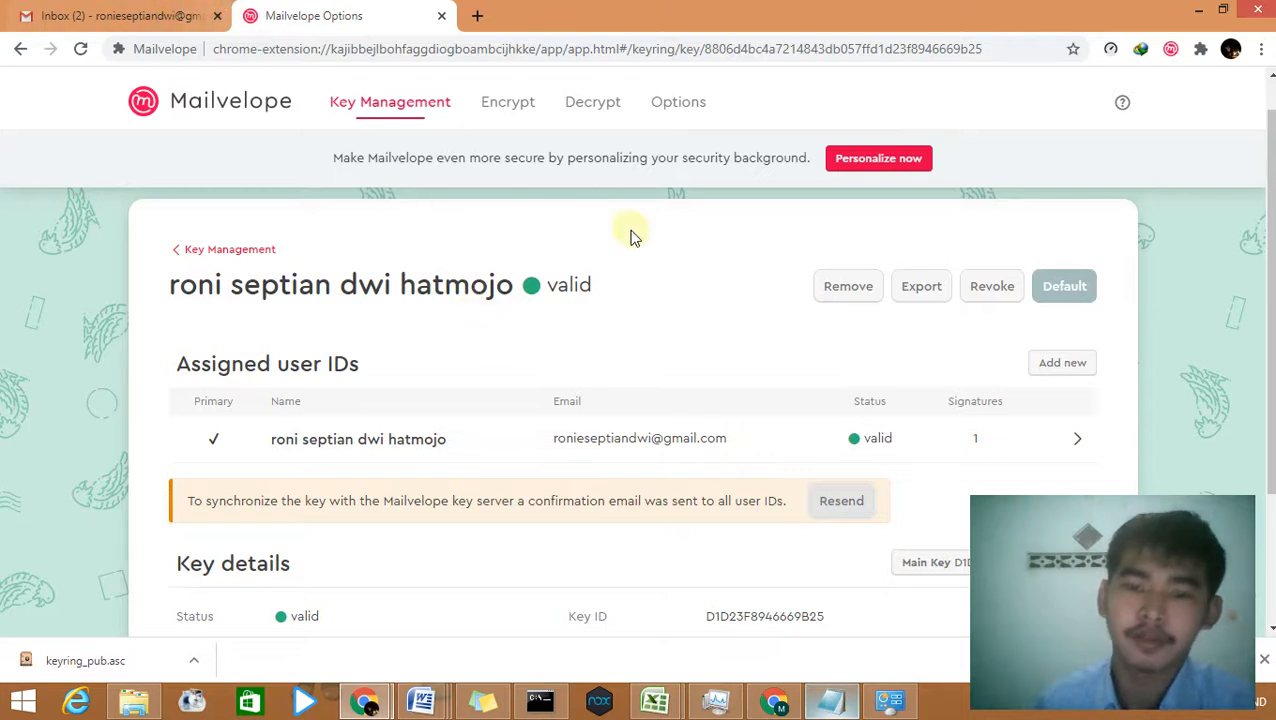
# Step: Open the Mailvelope key-server email in Gmail and decrypt it with the key password
pyautogui.click(127, 21)
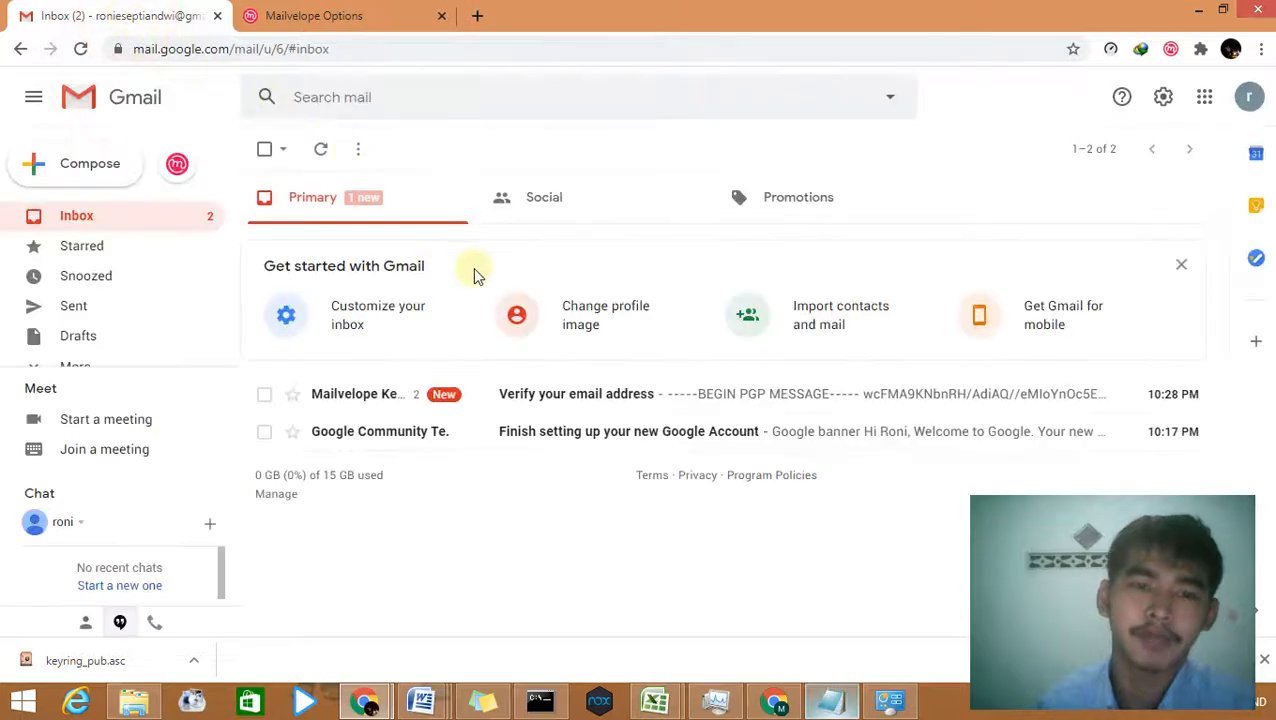
pyautogui.click(603, 395)
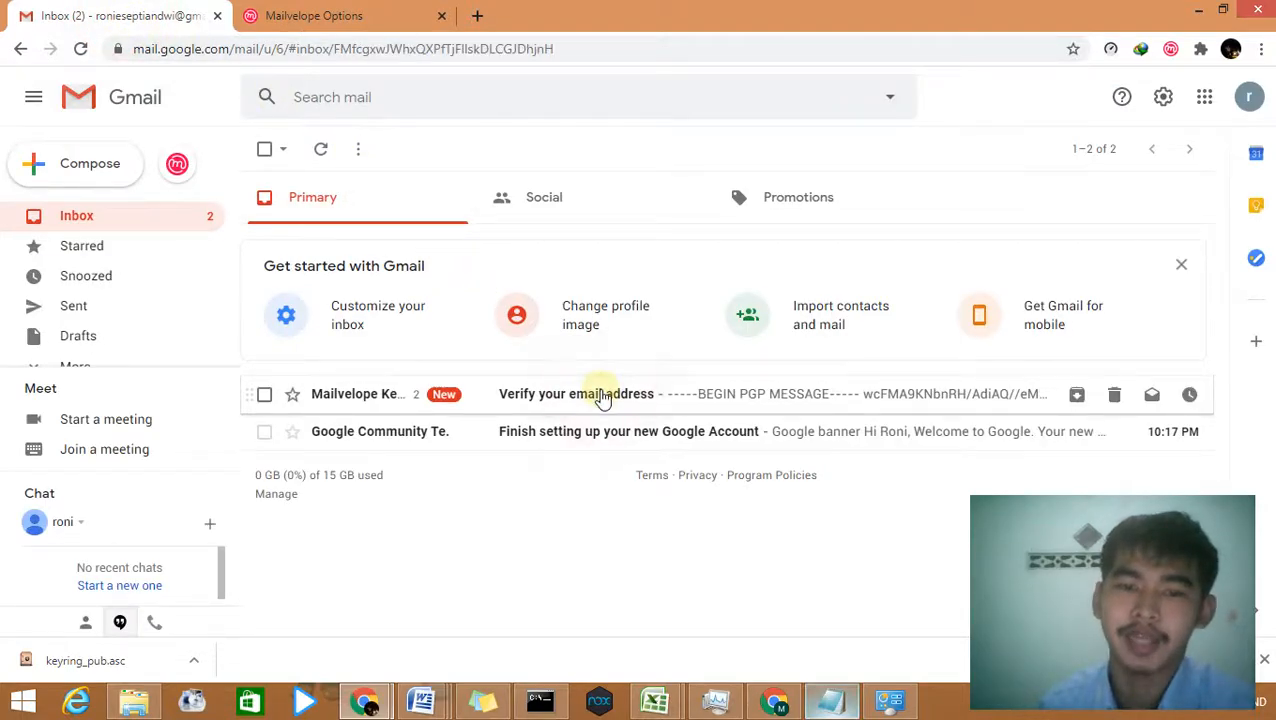
pyautogui.scroll(-3, 601, 393)
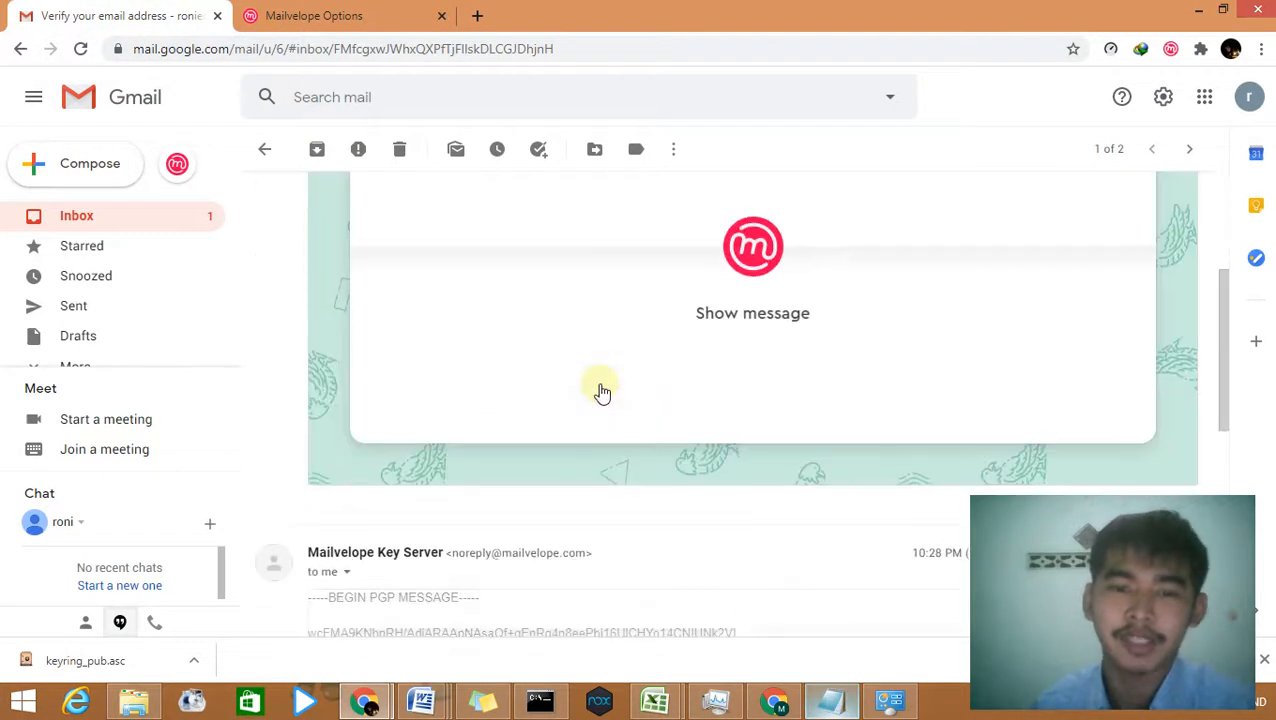
pyautogui.click(716, 308)
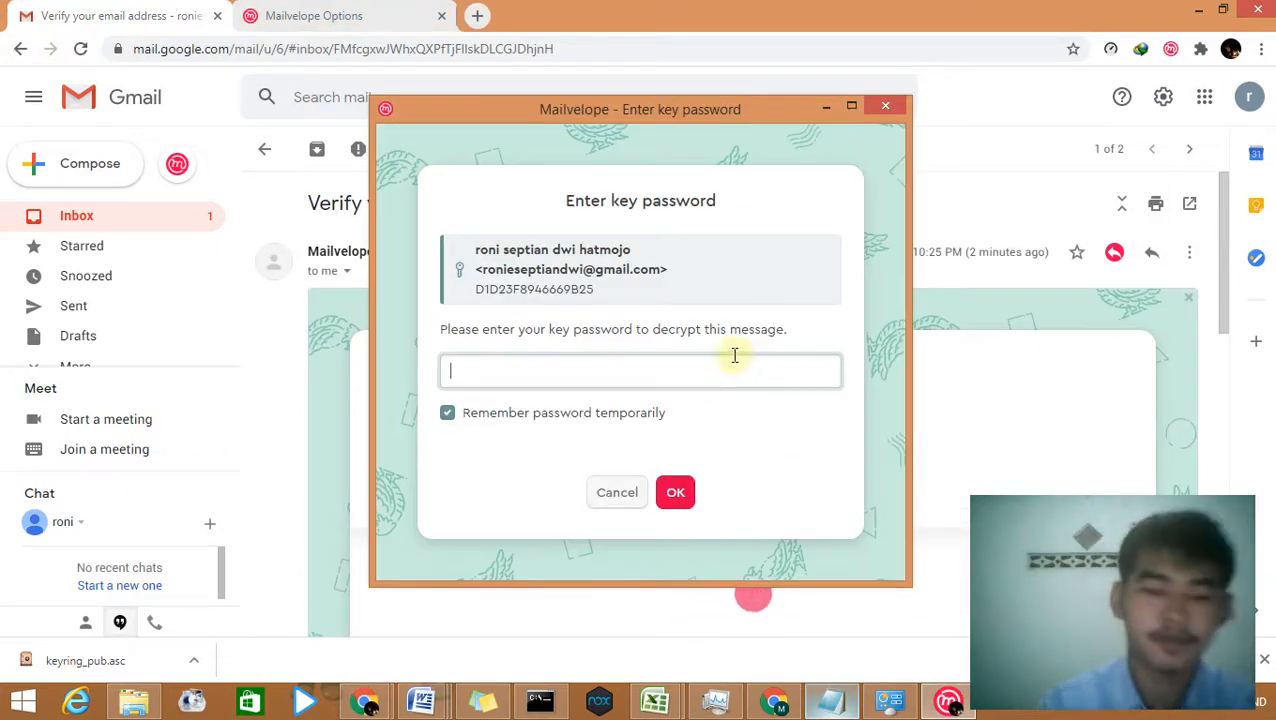
pyautogui.write('***')
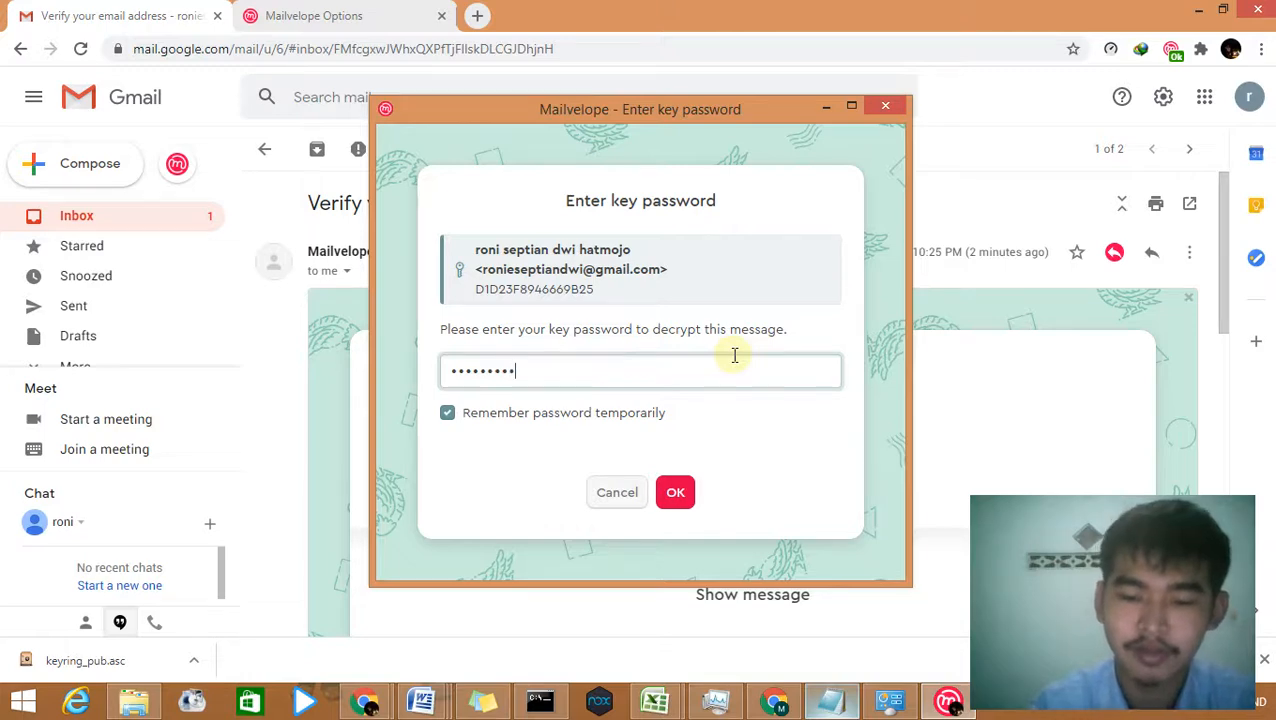
pyautogui.click(675, 491)
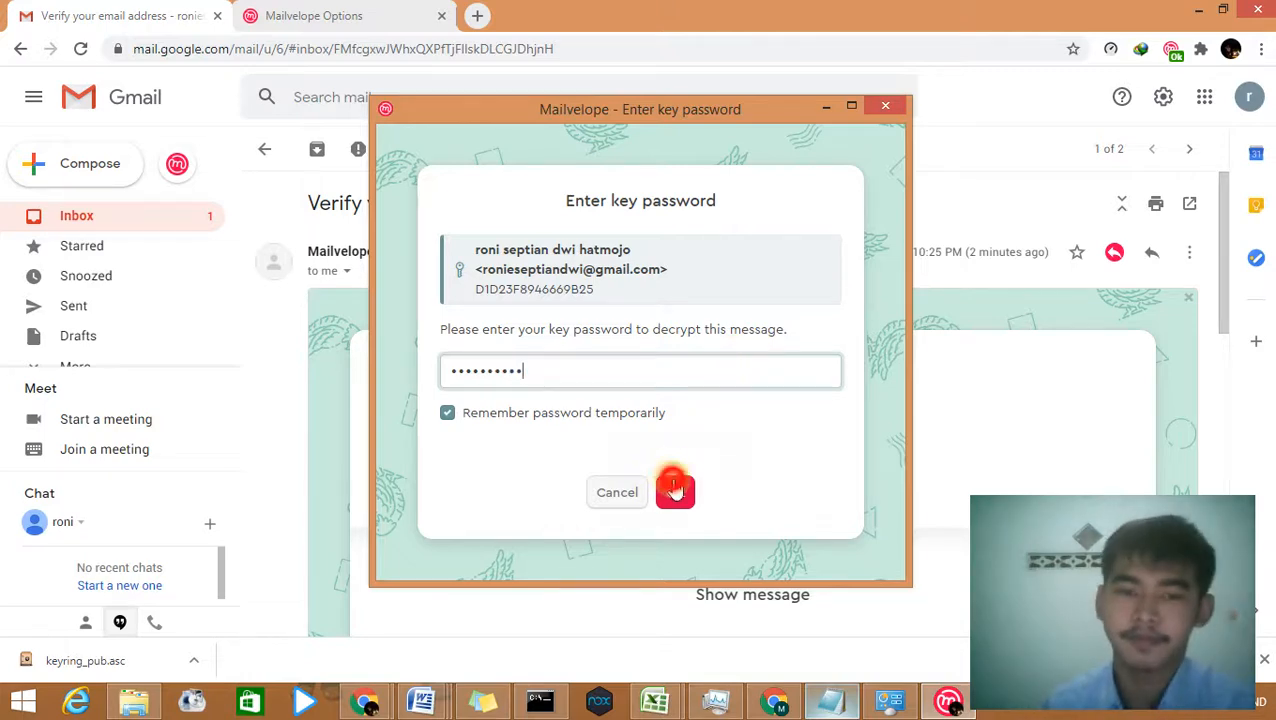
pyautogui.scroll(-3, 690, 466)
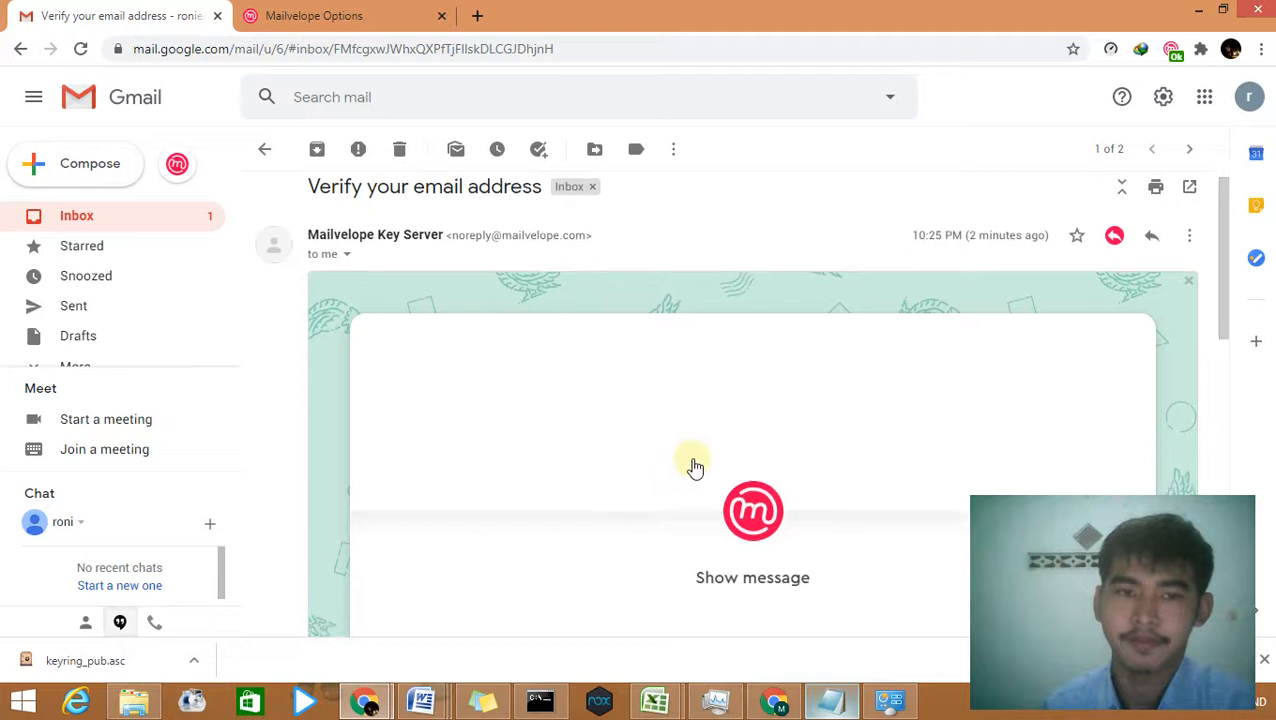
pyautogui.click(768, 338)
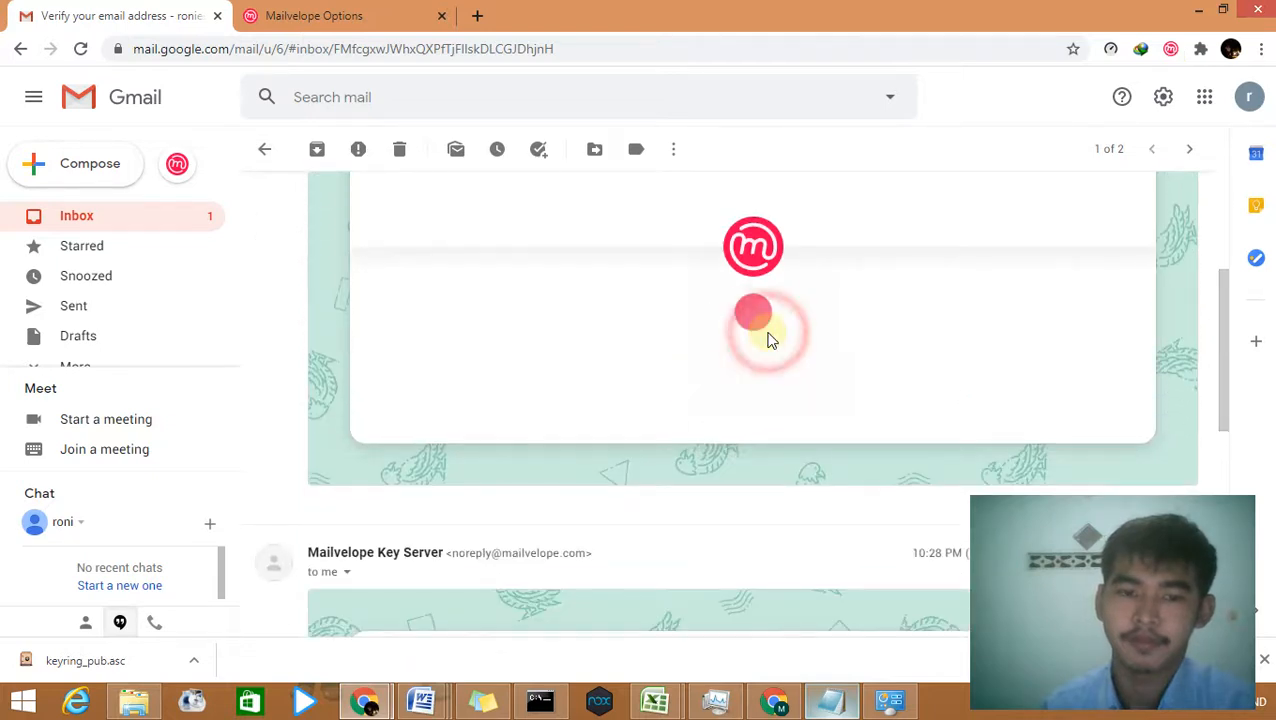
# Step: Try the verification link twice, close the 'User ID not found' page, and return to the key details
pyautogui.scroll(-4, 770, 340)
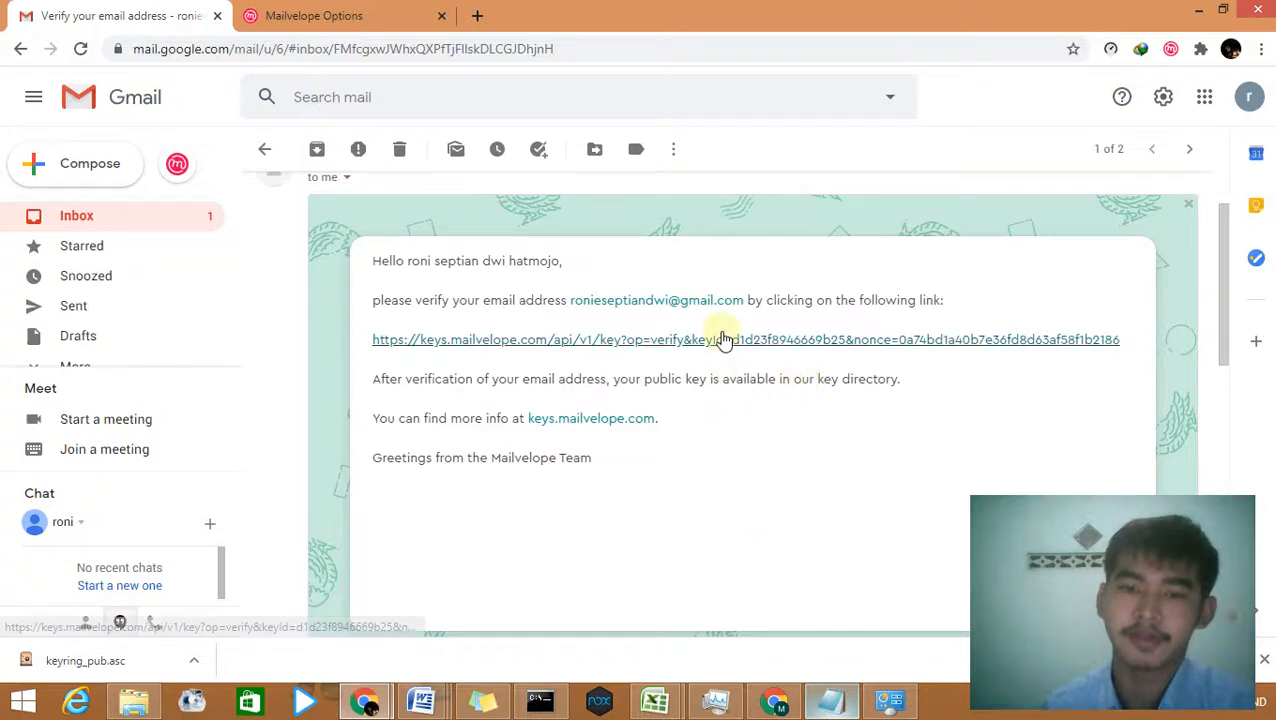
pyautogui.click(723, 341)
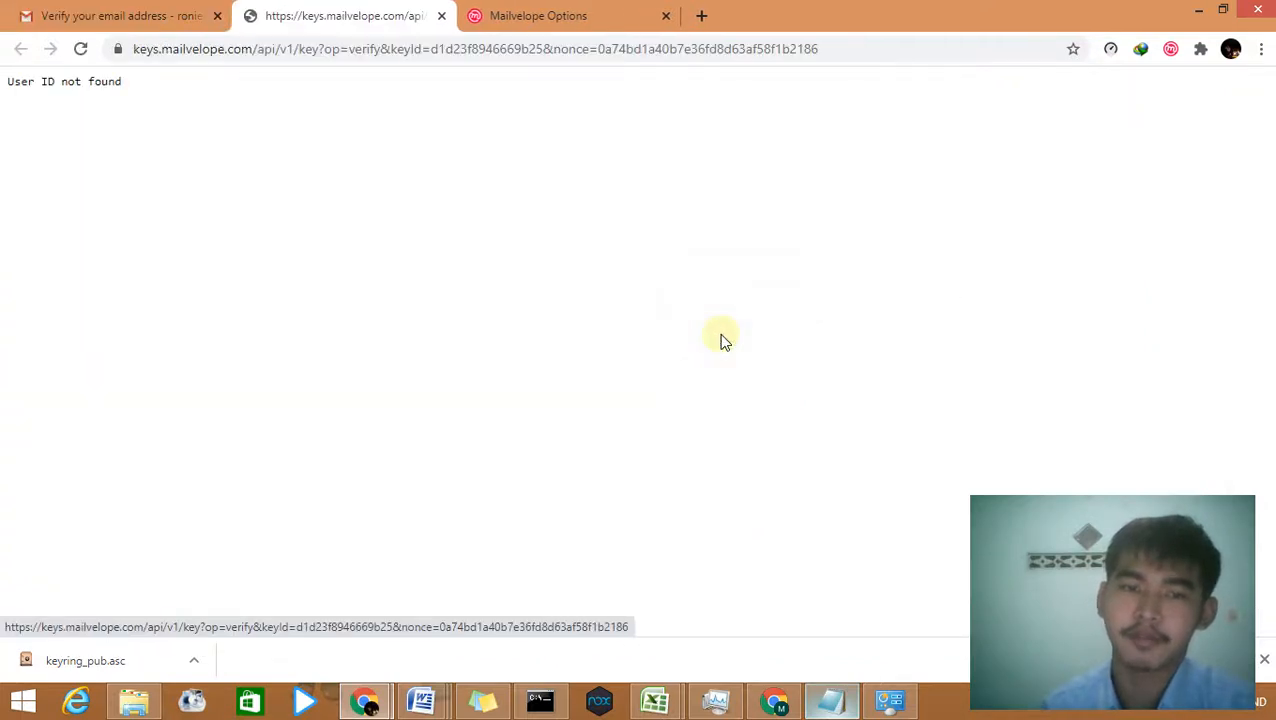
pyautogui.click(441, 16)
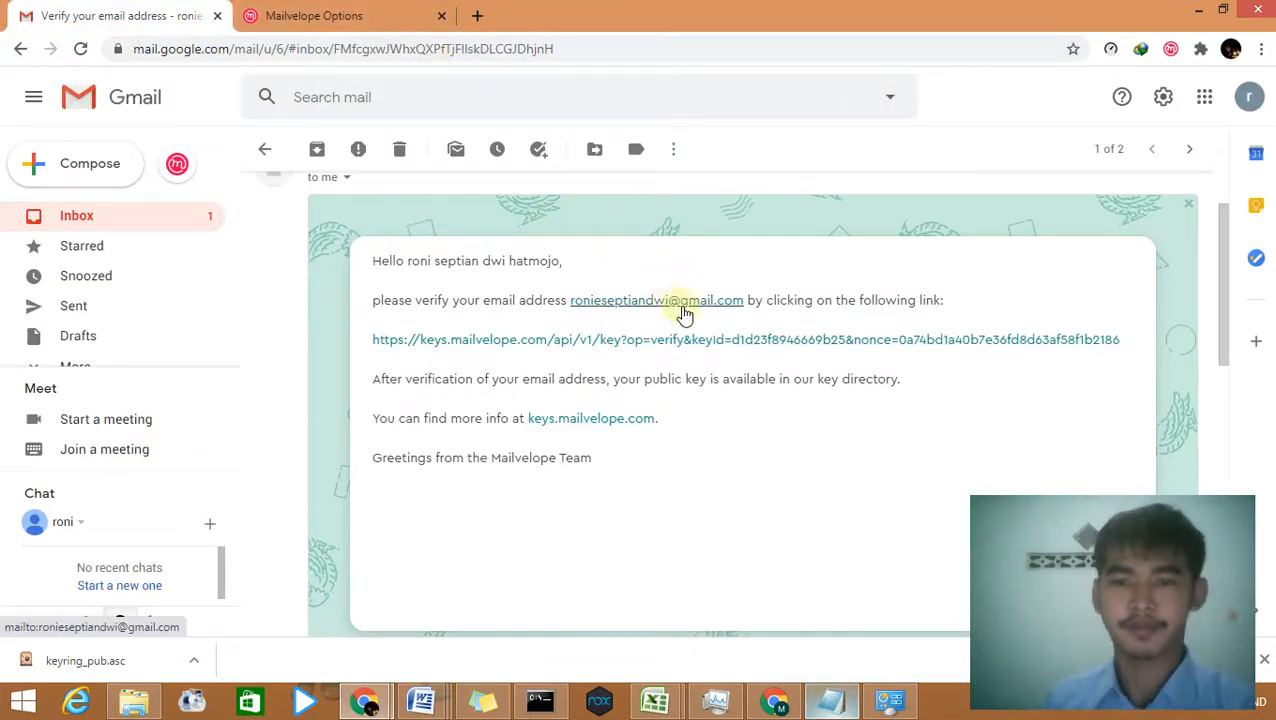
pyautogui.click(726, 340)
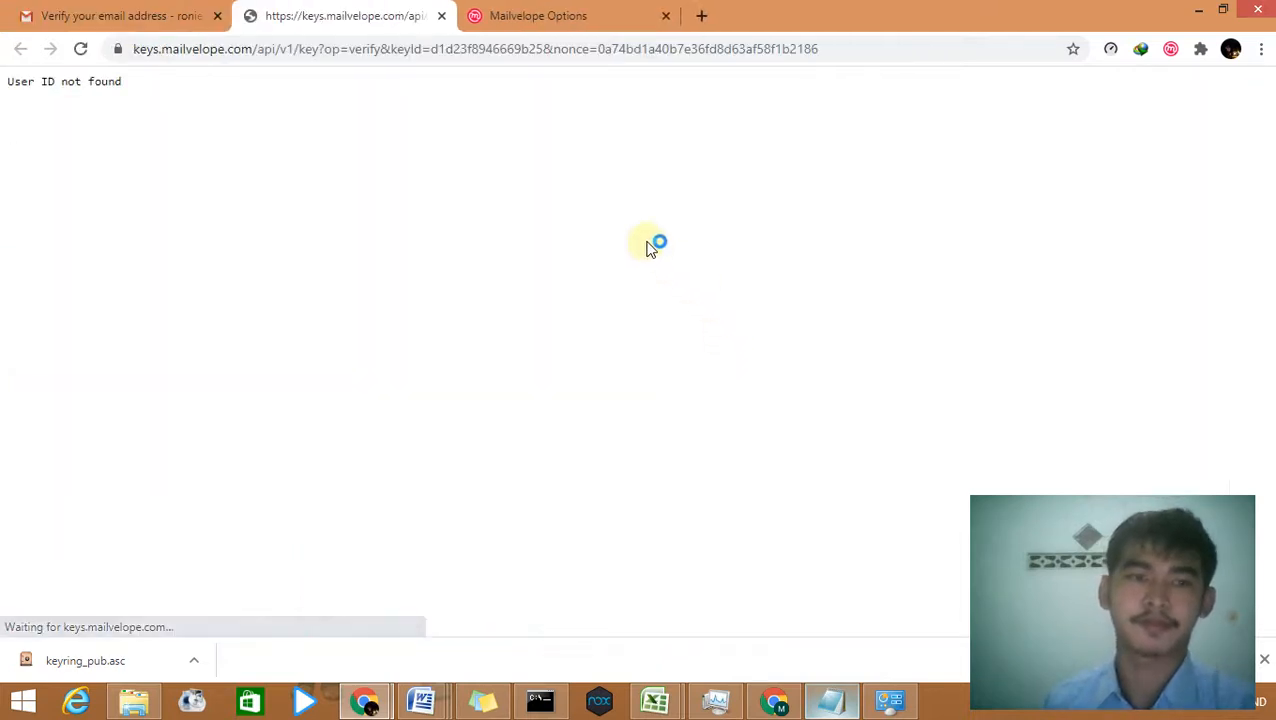
pyautogui.click(441, 22)
pyautogui.click(392, 18)
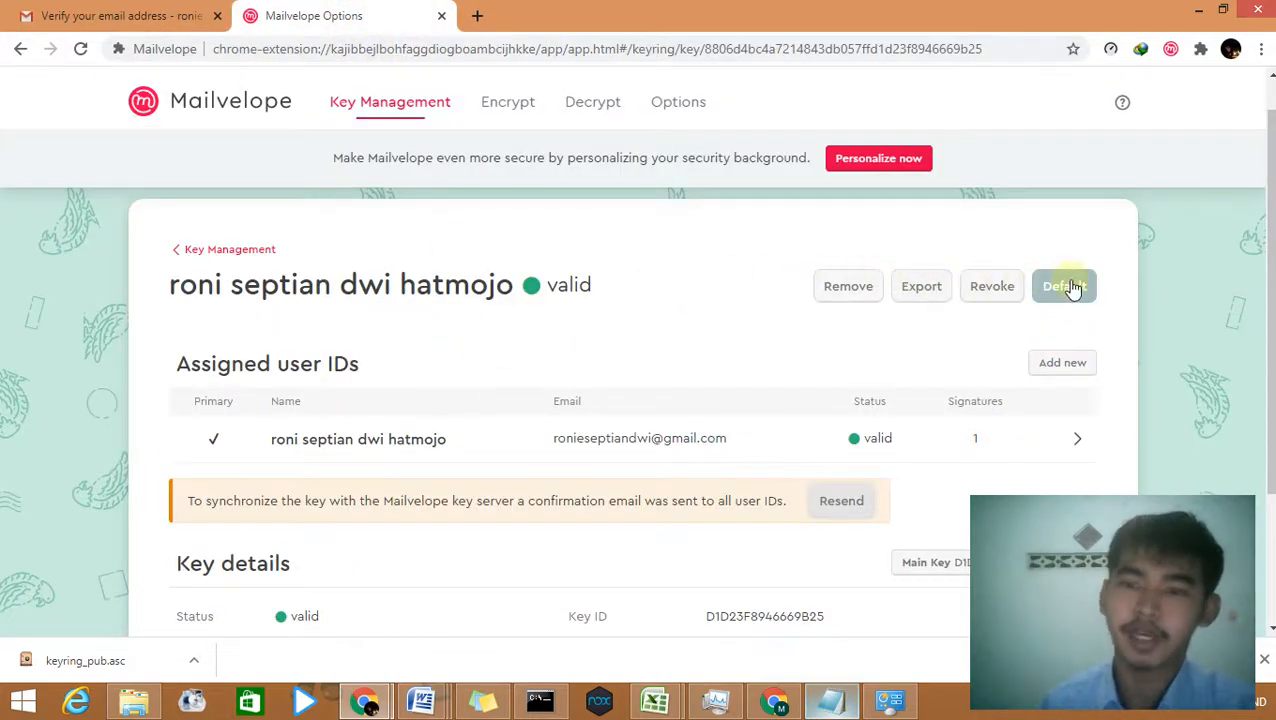
# Step: Copy the e-mail address from the key's user ID details
pyautogui.scroll(-2, 440, 430)
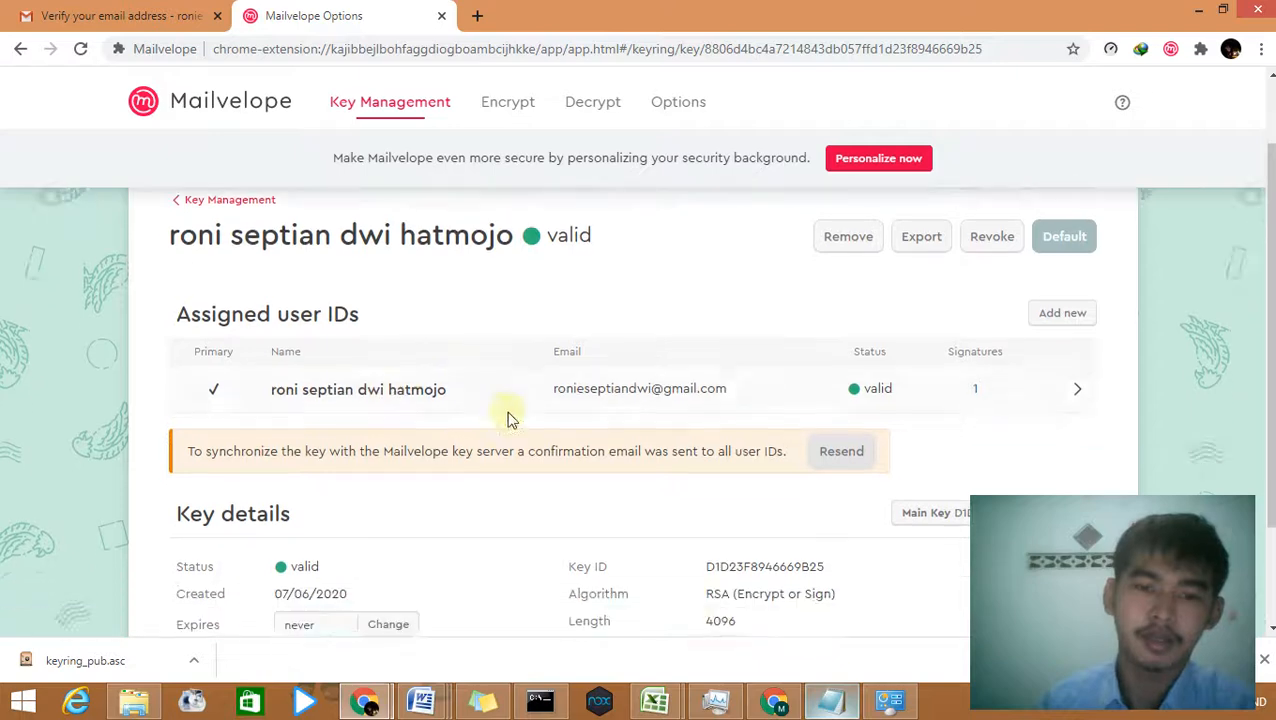
pyautogui.click(563, 253)
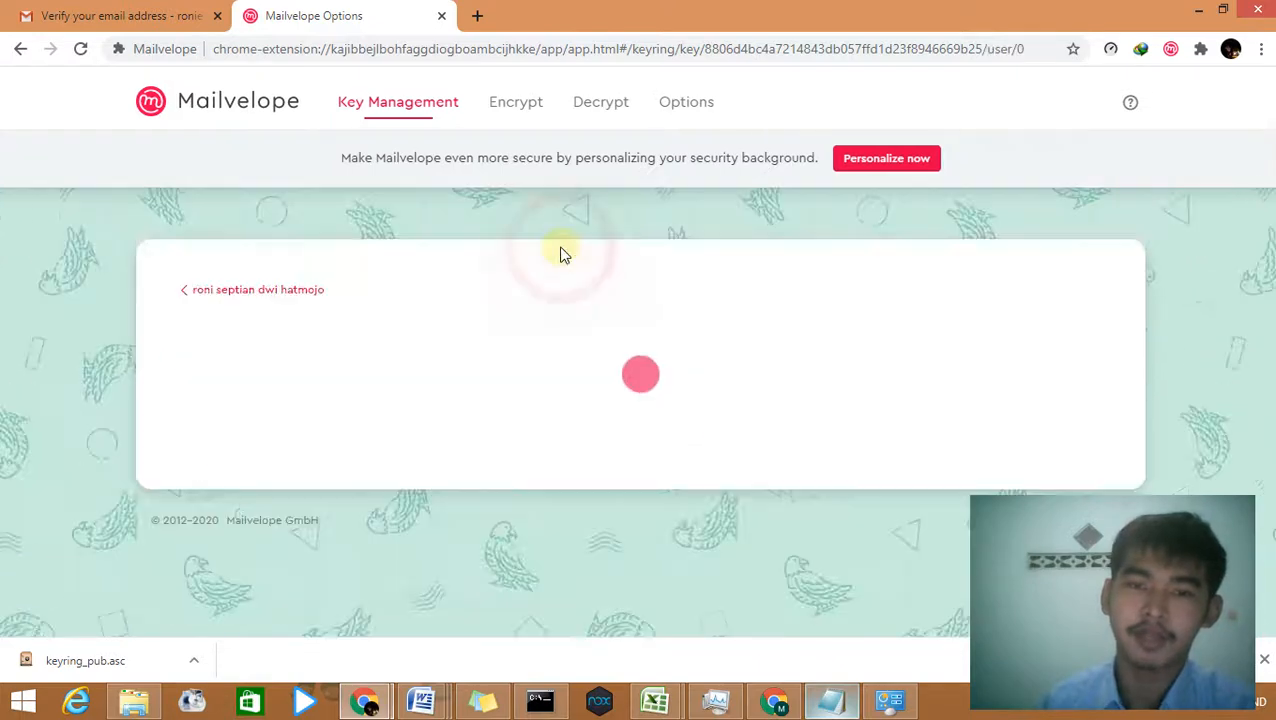
pyautogui.moveTo(465, 418); pyautogui.dragTo(285, 419)
pyautogui.rightClick(310, 421)
pyautogui.click(325, 430)
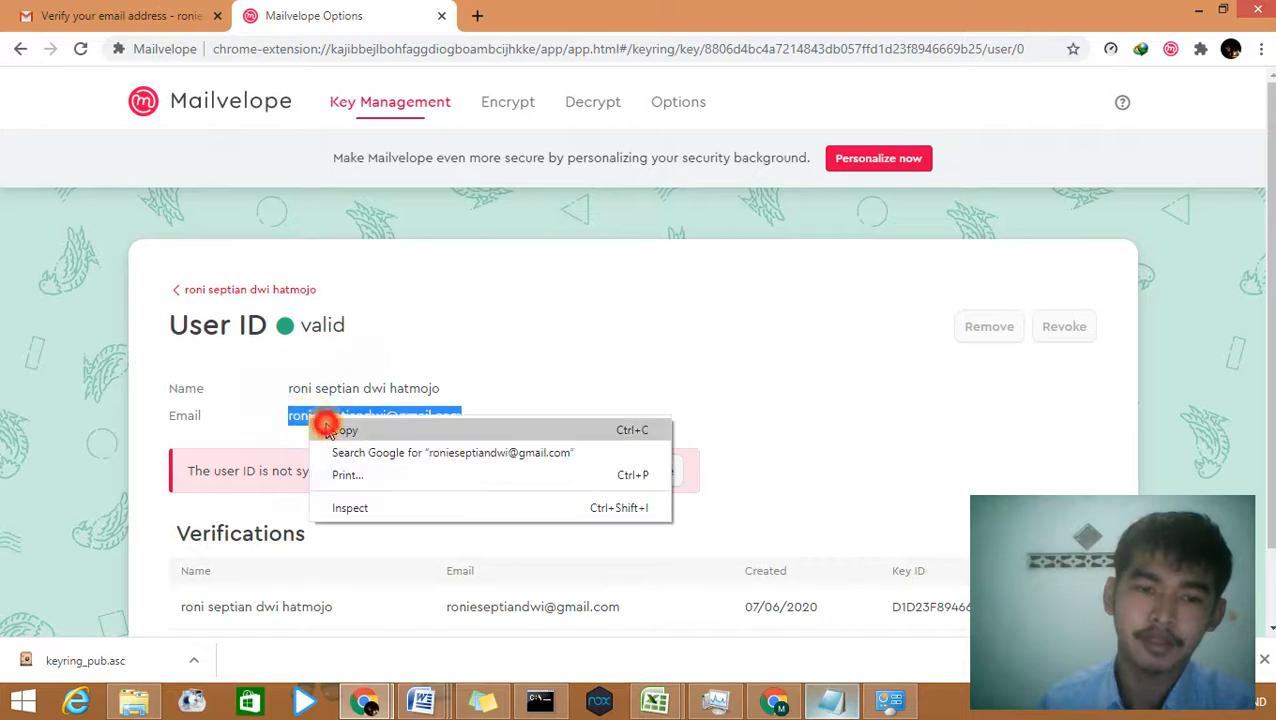
# Step: Return to Key Management and open the key-server Search under Import
pyautogui.click(186, 290)
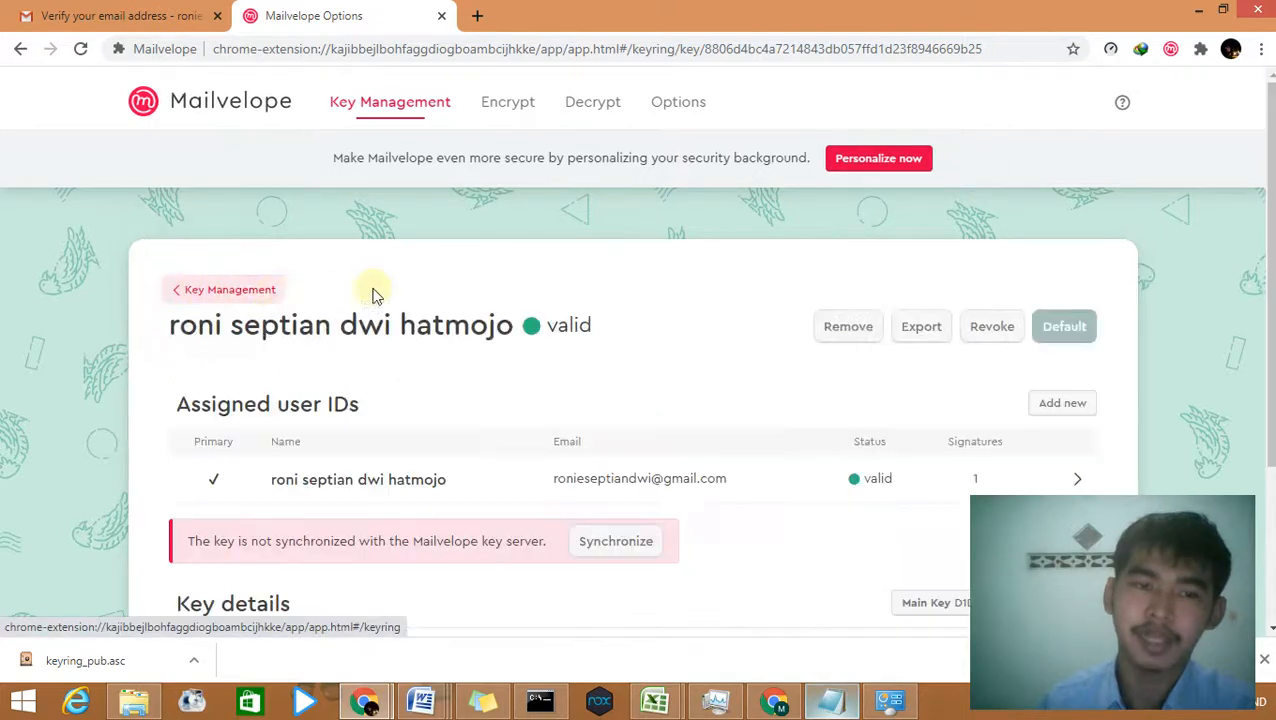
pyautogui.click(199, 297)
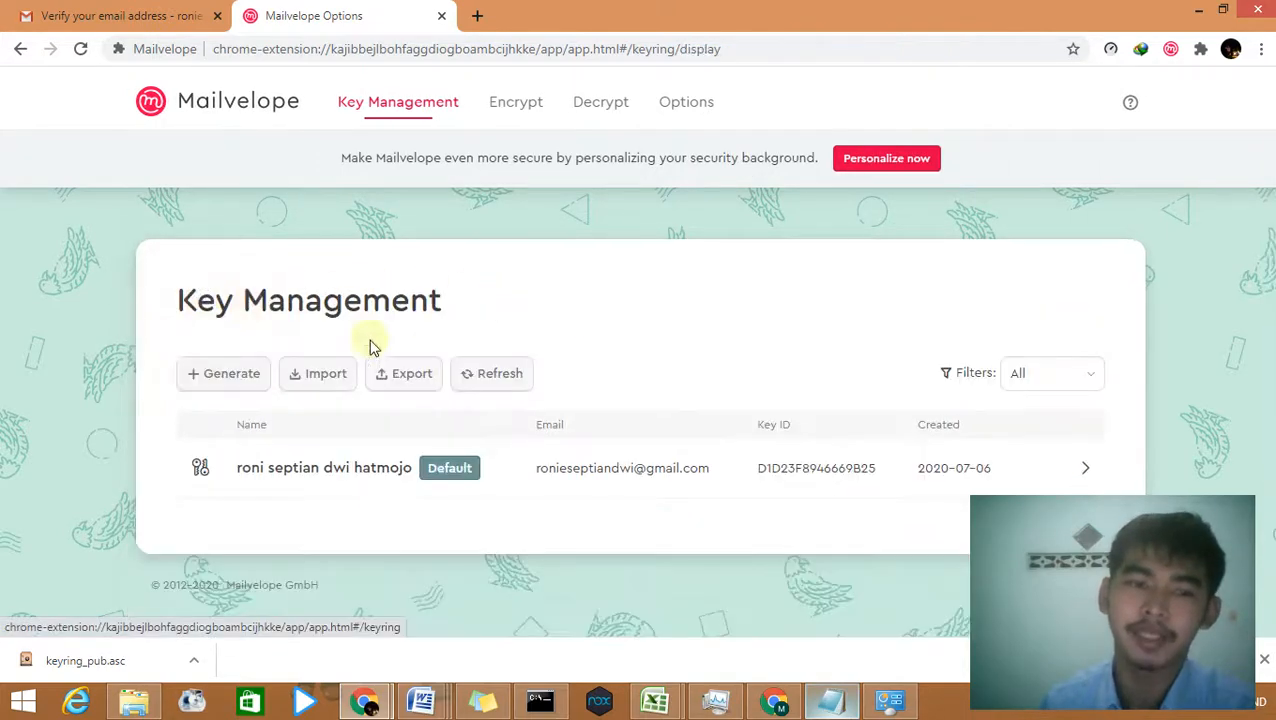
pyautogui.click(327, 376)
pyautogui.scroll(-1, 372, 396)
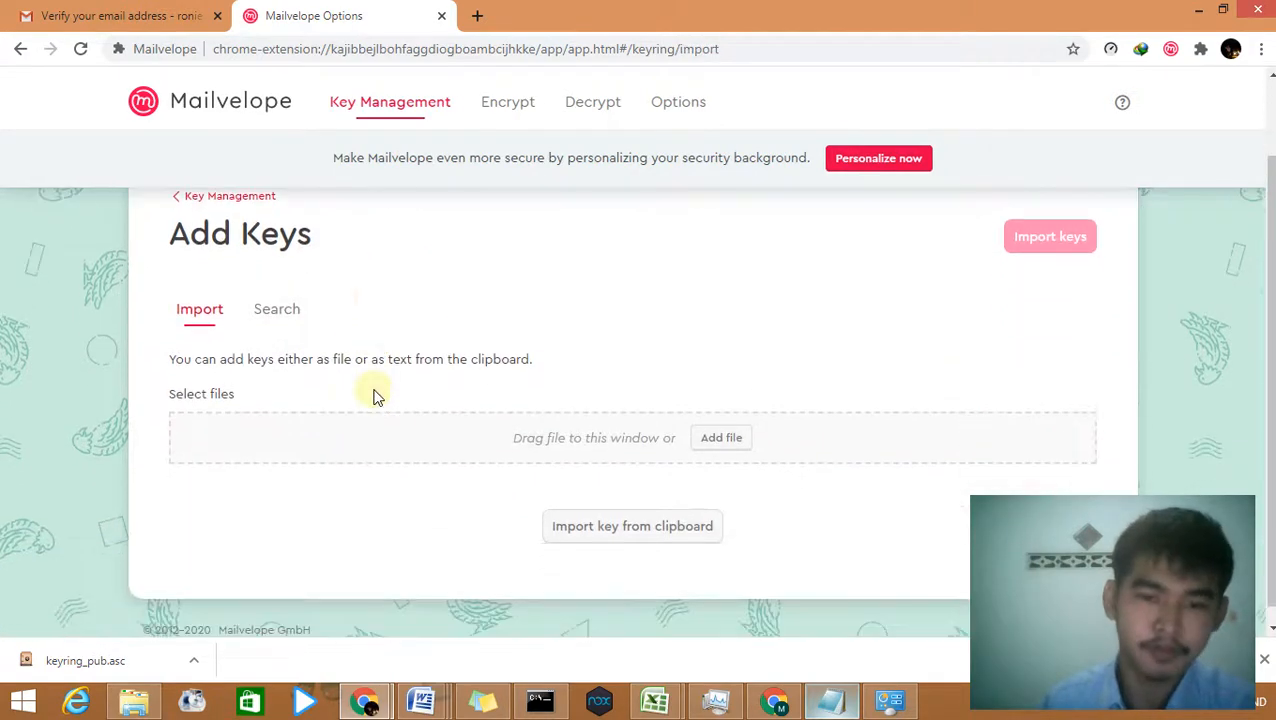
pyautogui.click(290, 306)
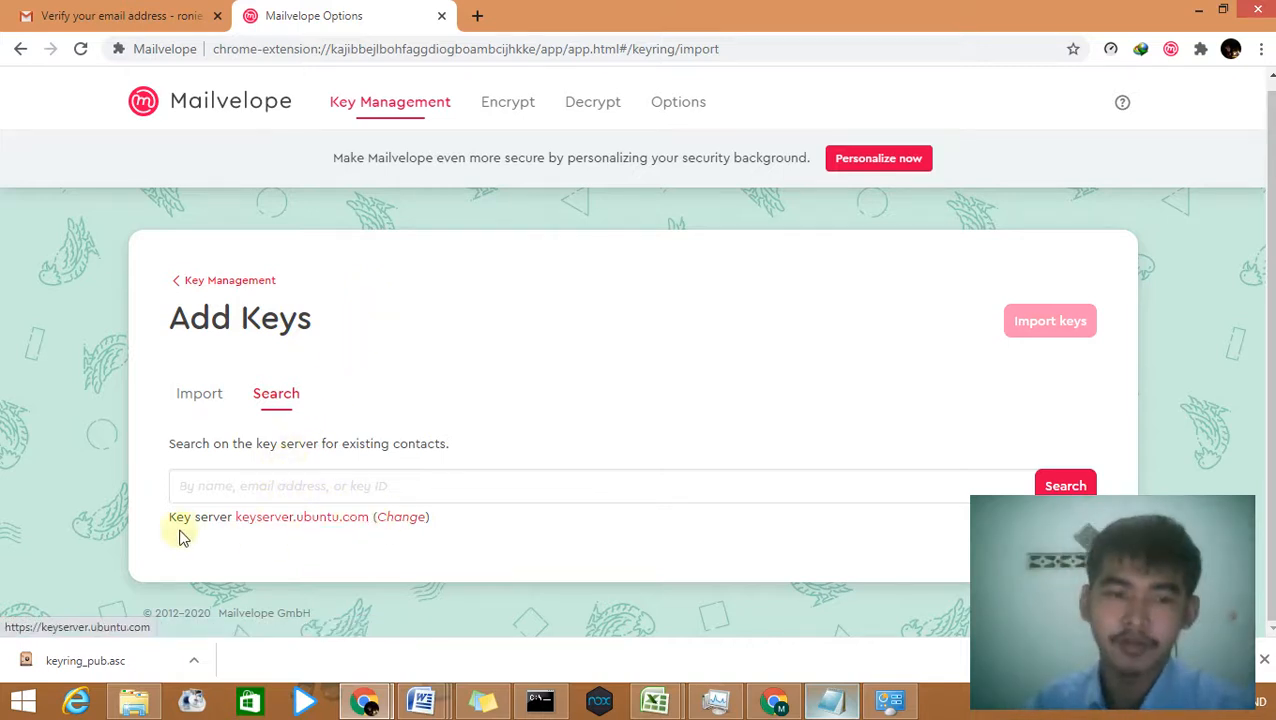
pyautogui.click(398, 520)
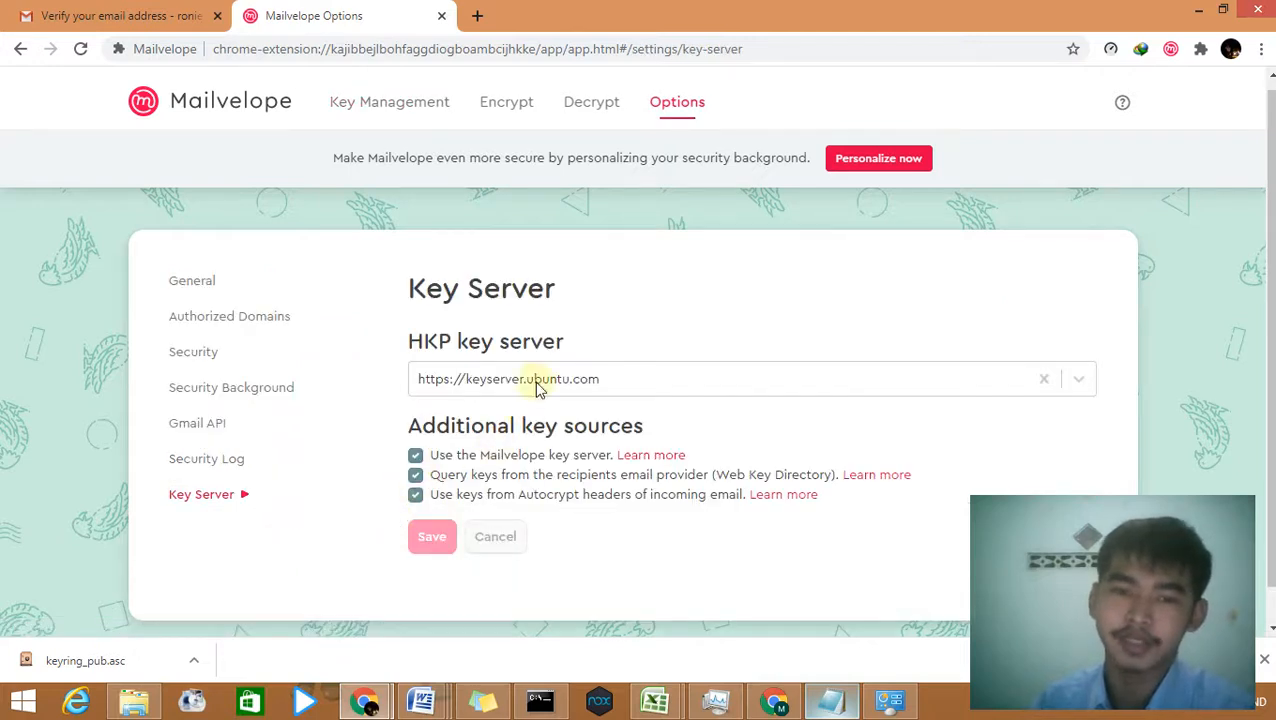
pyautogui.click(1073, 379)
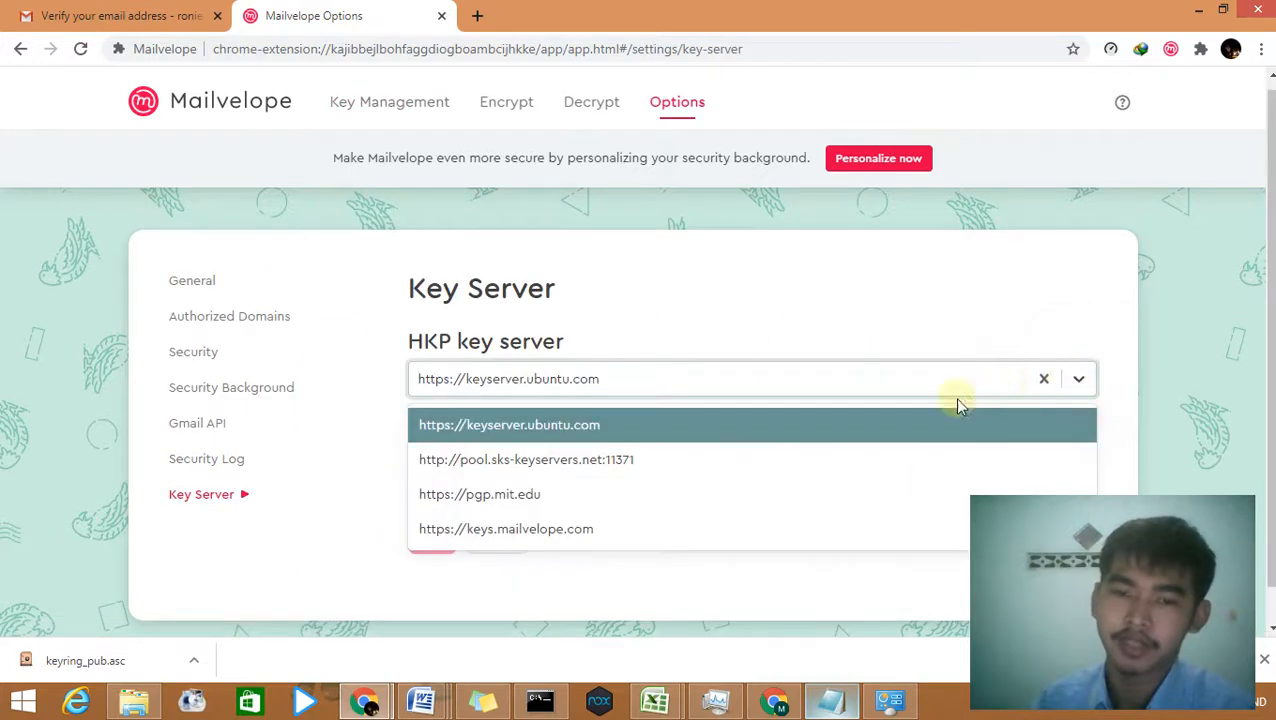
pyautogui.click(630, 526)
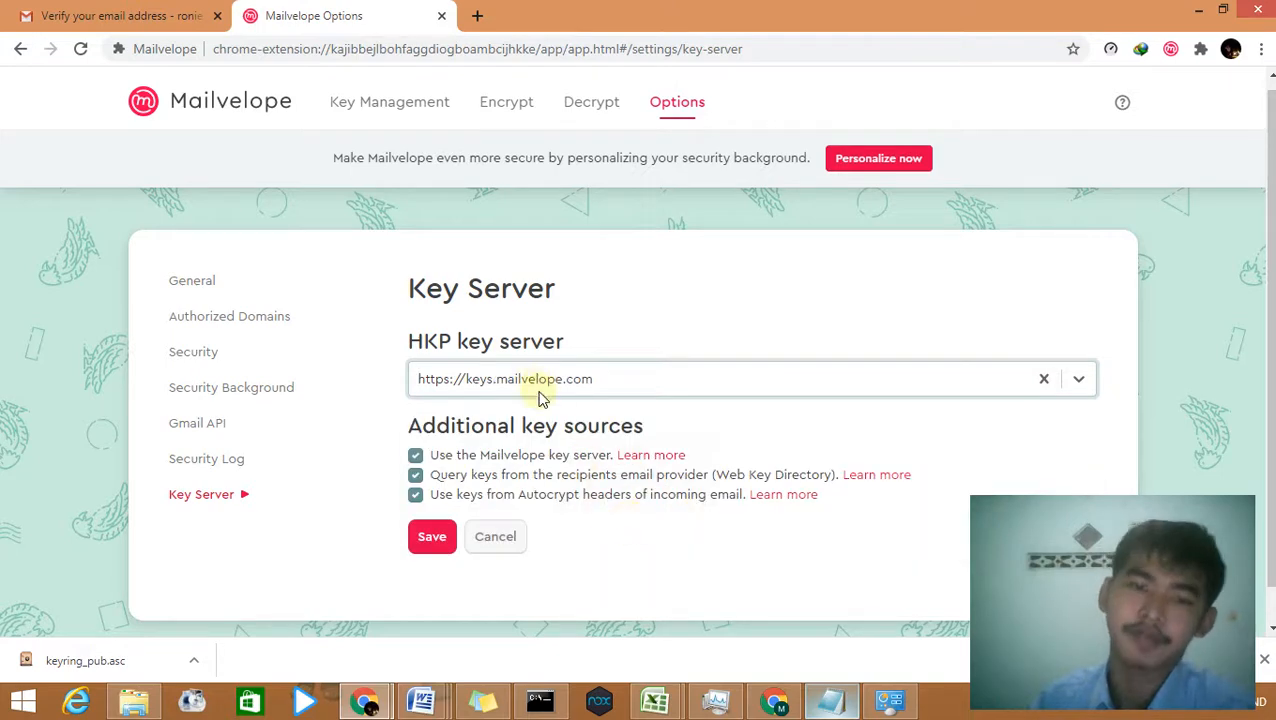
pyautogui.click(432, 538)
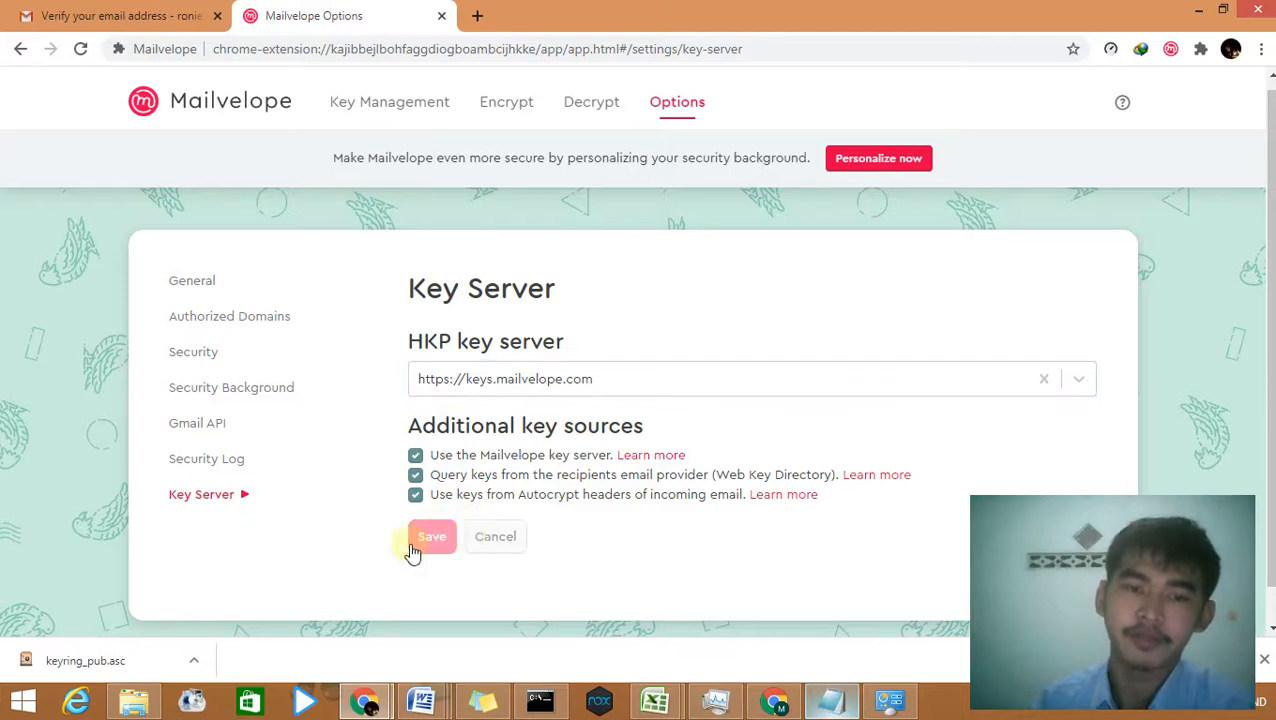
pyautogui.click(432, 535)
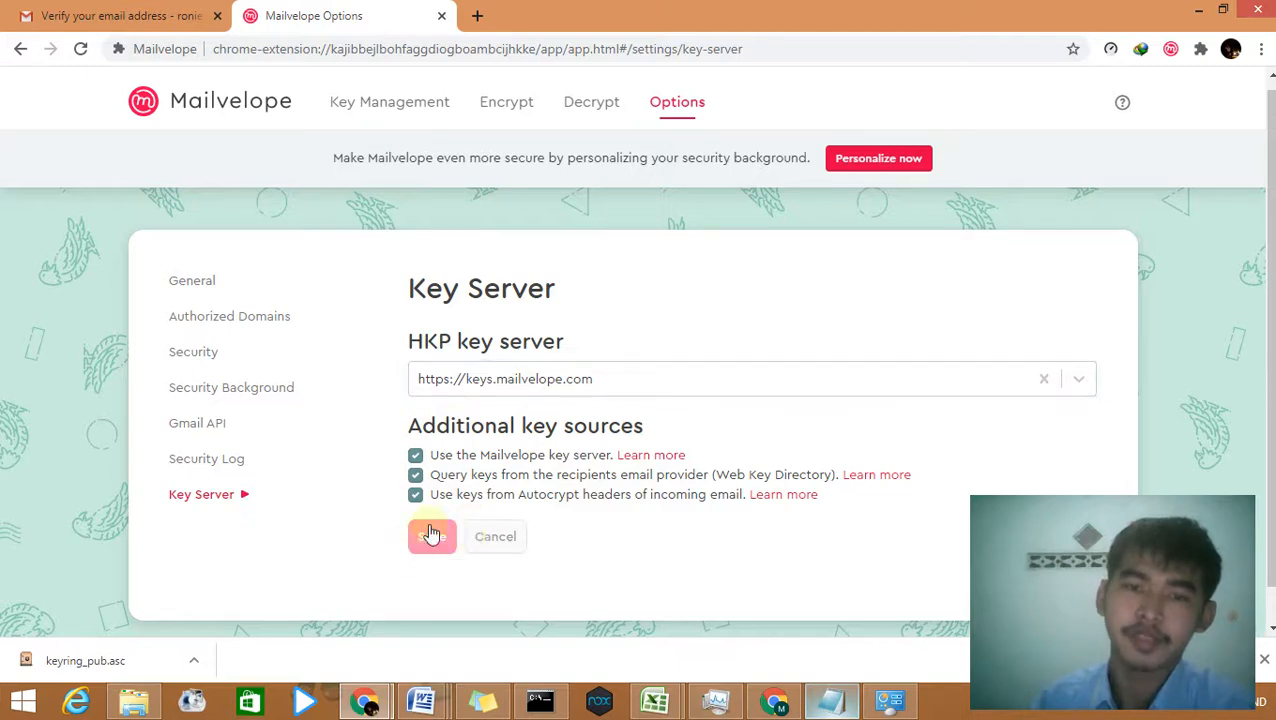
pyautogui.click(378, 124)
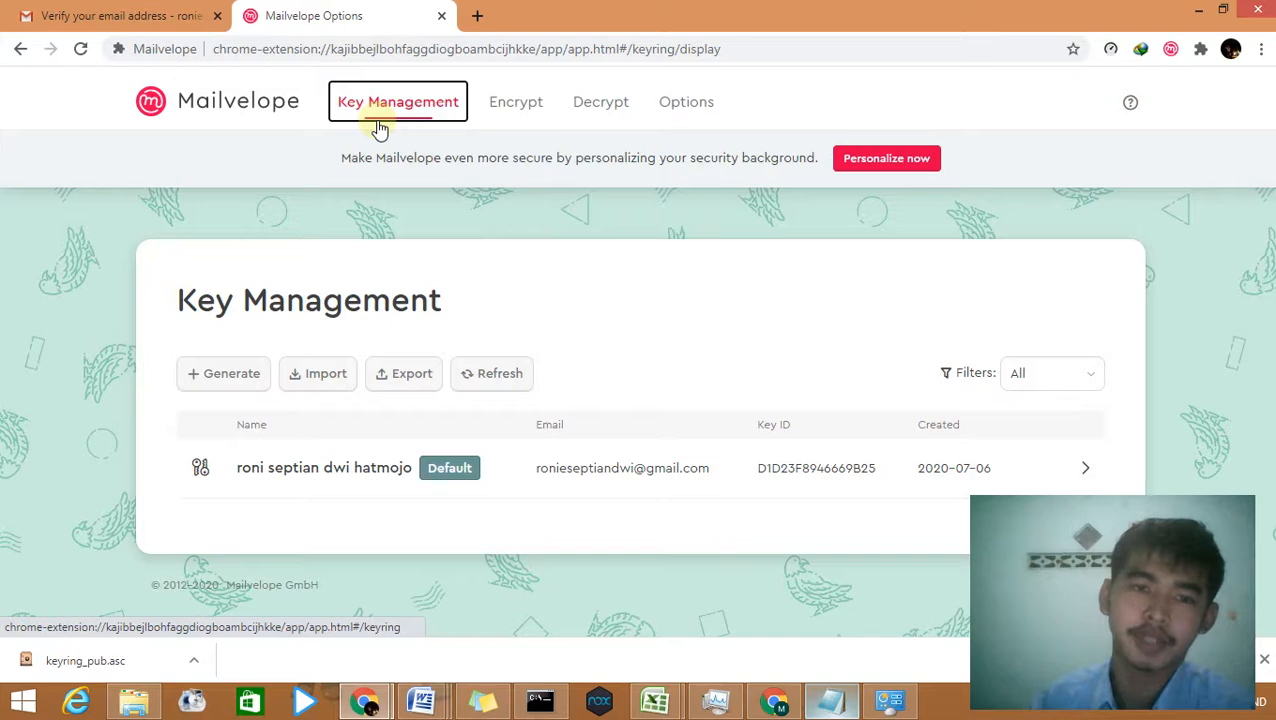
pyautogui.click(322, 373)
# Step: Paste the copied e-mail address into the key-server search and run it
pyautogui.click(284, 416)
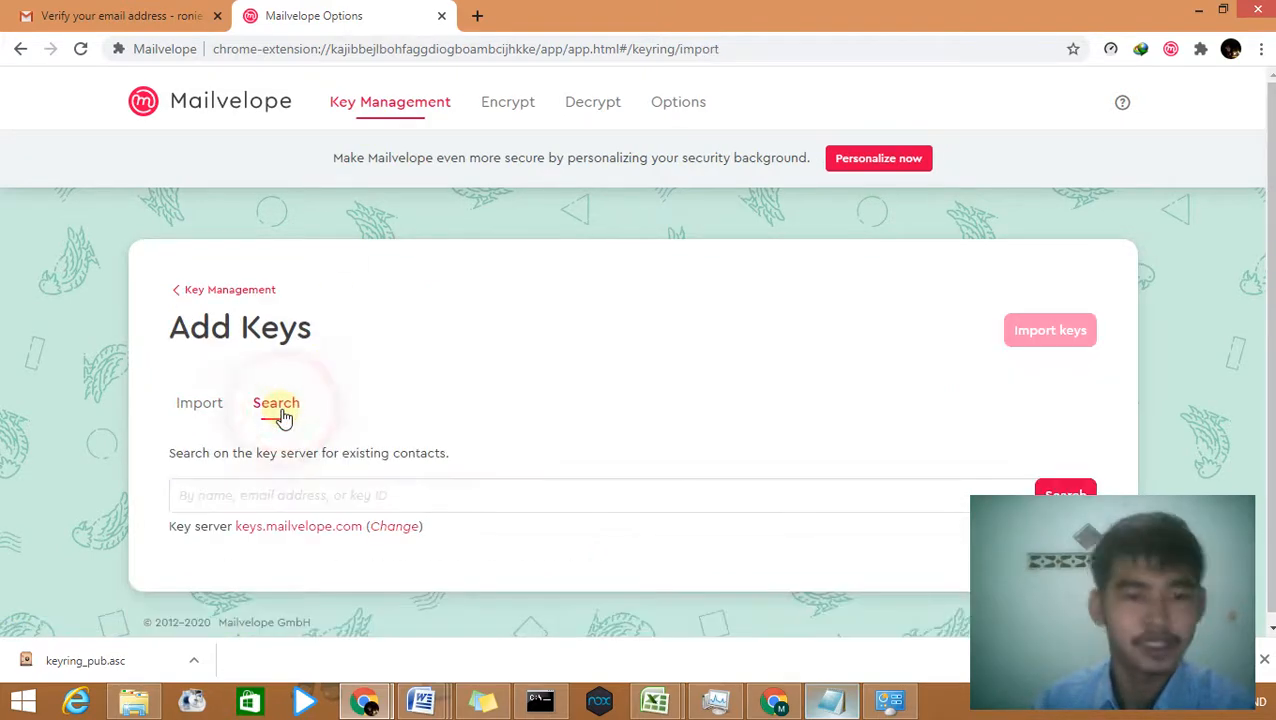
pyautogui.click(347, 490)
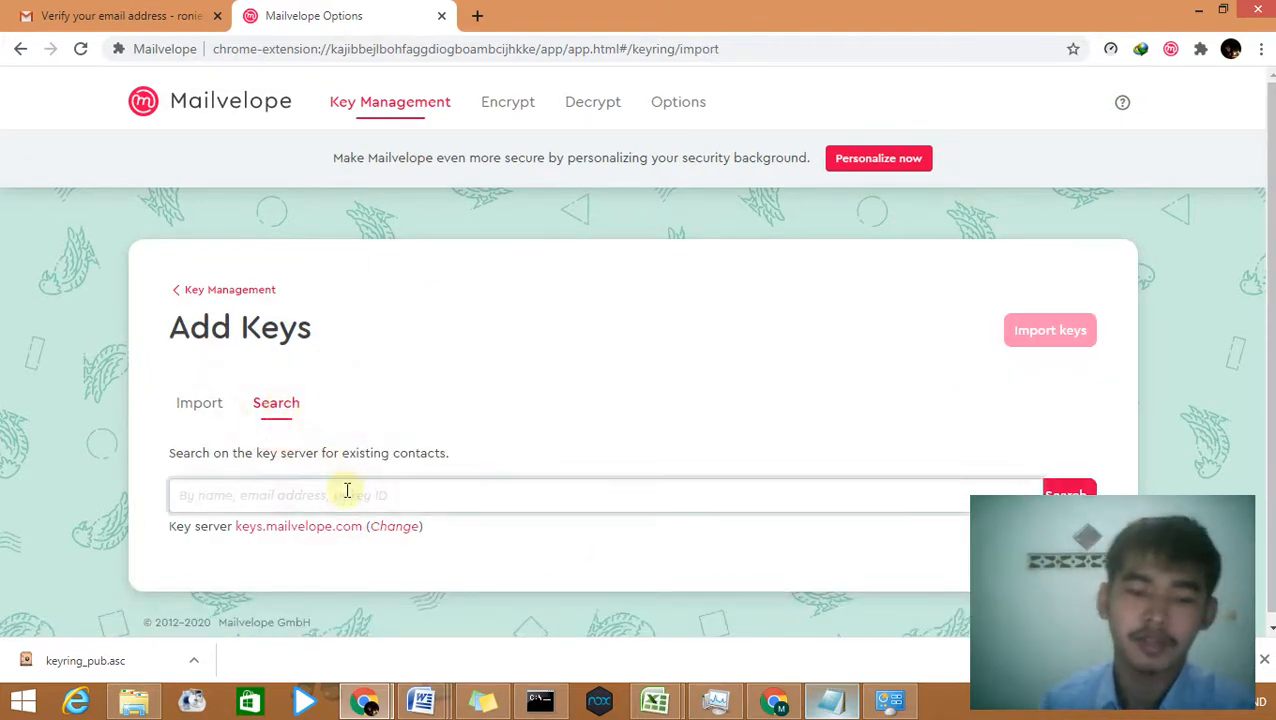
pyautogui.hotkey('ctrl', 'v')
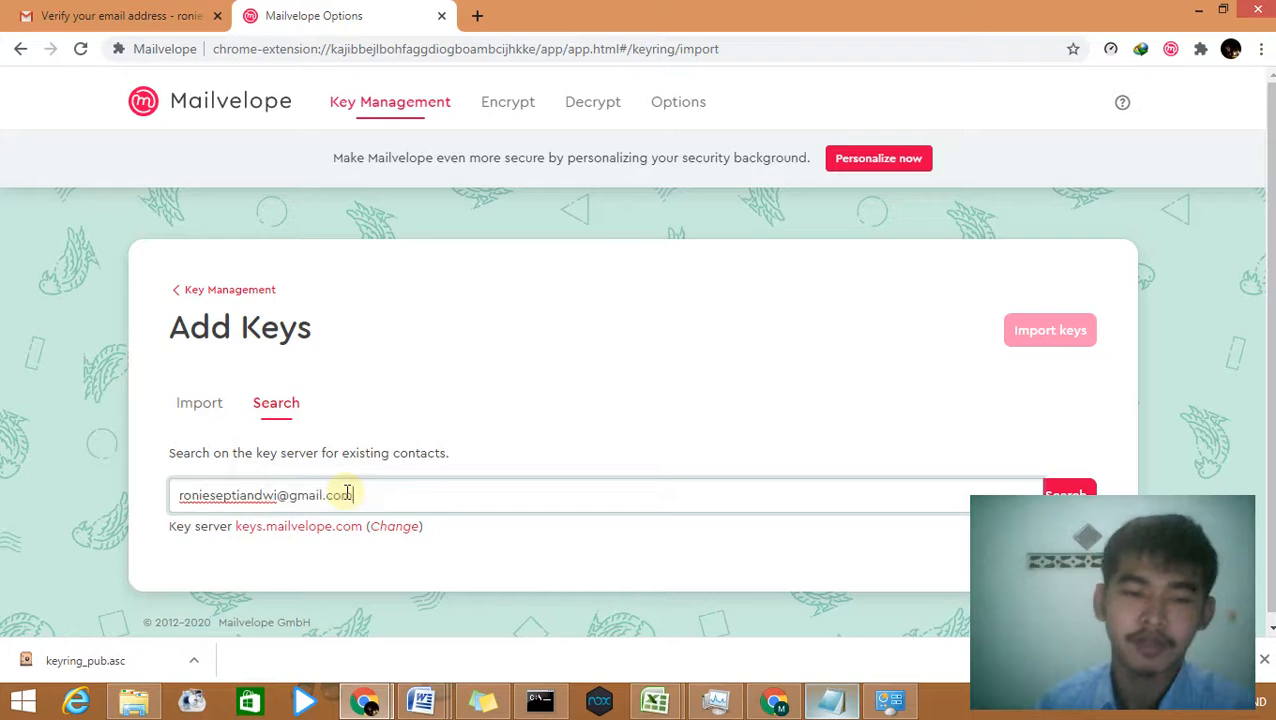
pyautogui.click(1059, 490)
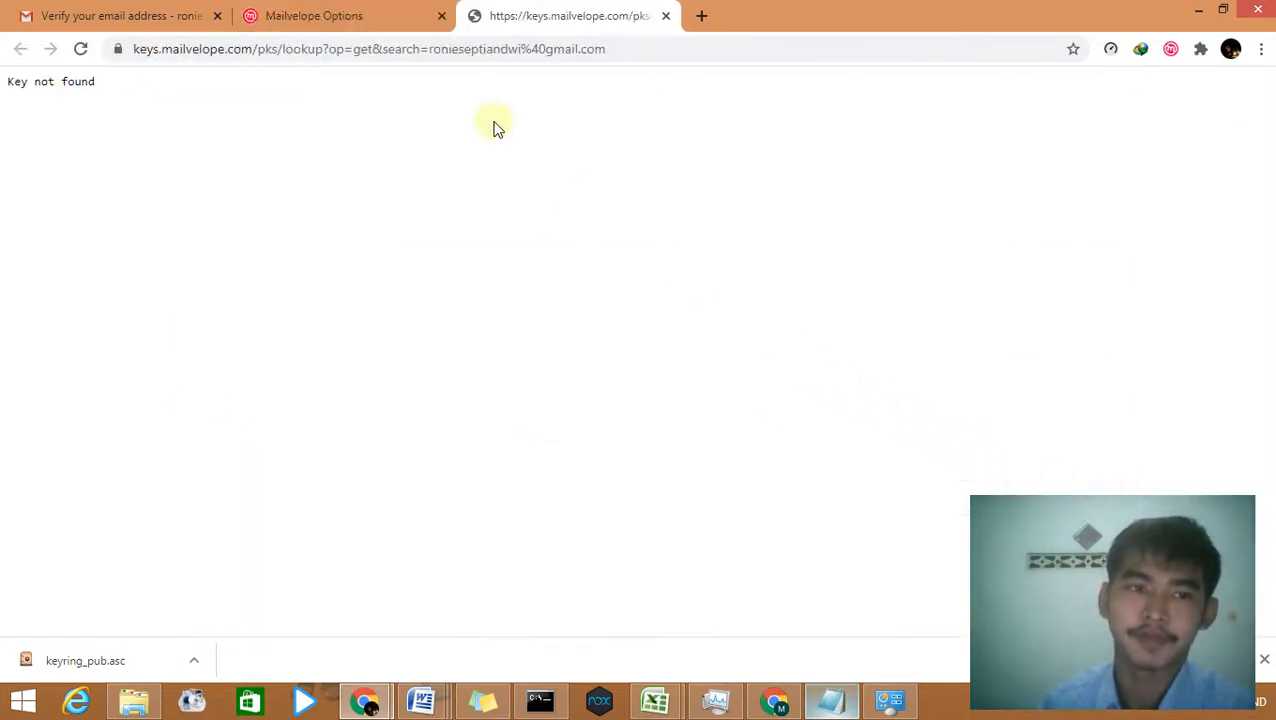
pyautogui.click(345, 8)
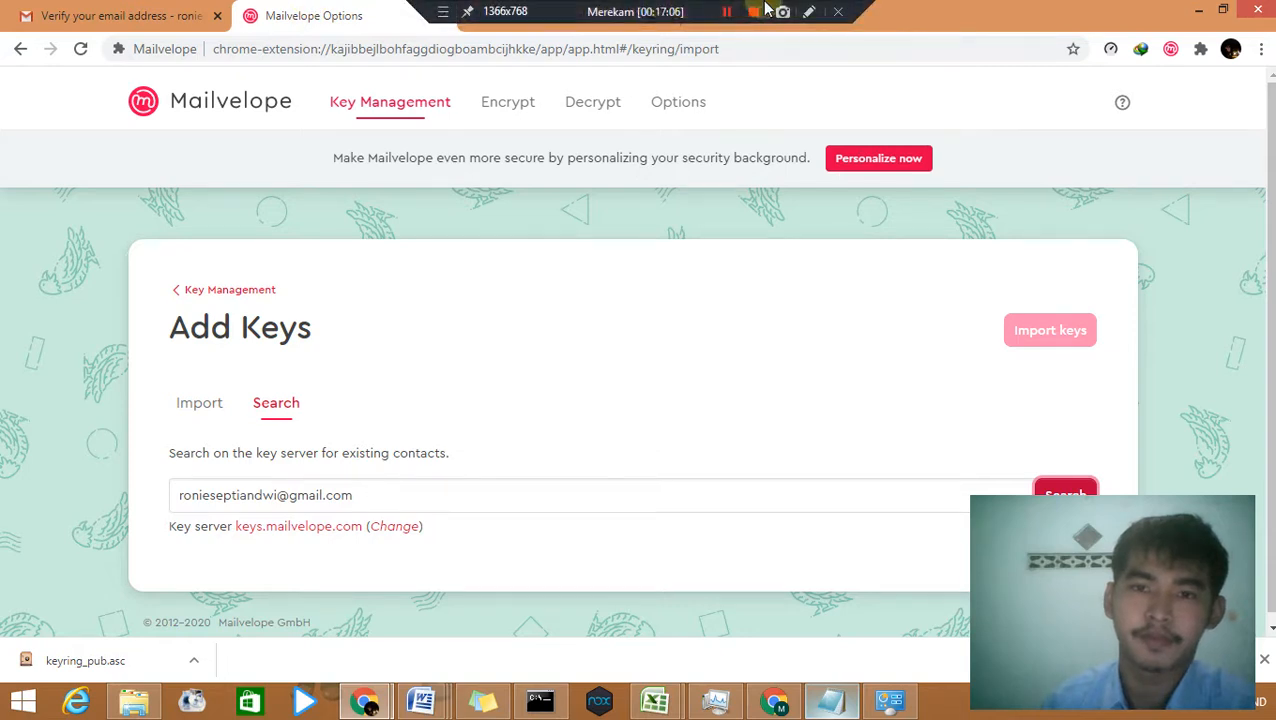
pyautogui.click(729, 12)
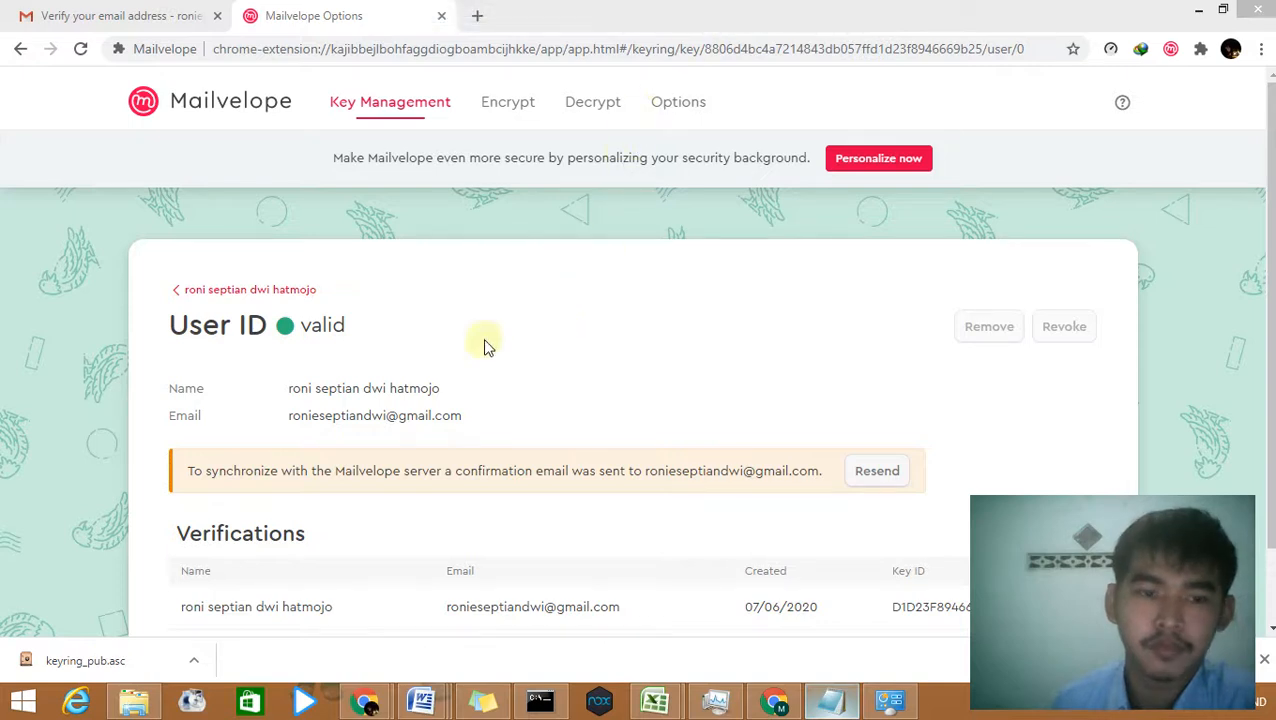
# Step: Go back to the key list, reopen the Add Keys search, and fill in the recipient's saved address
pyautogui.click(258, 293)
pyautogui.click(256, 290)
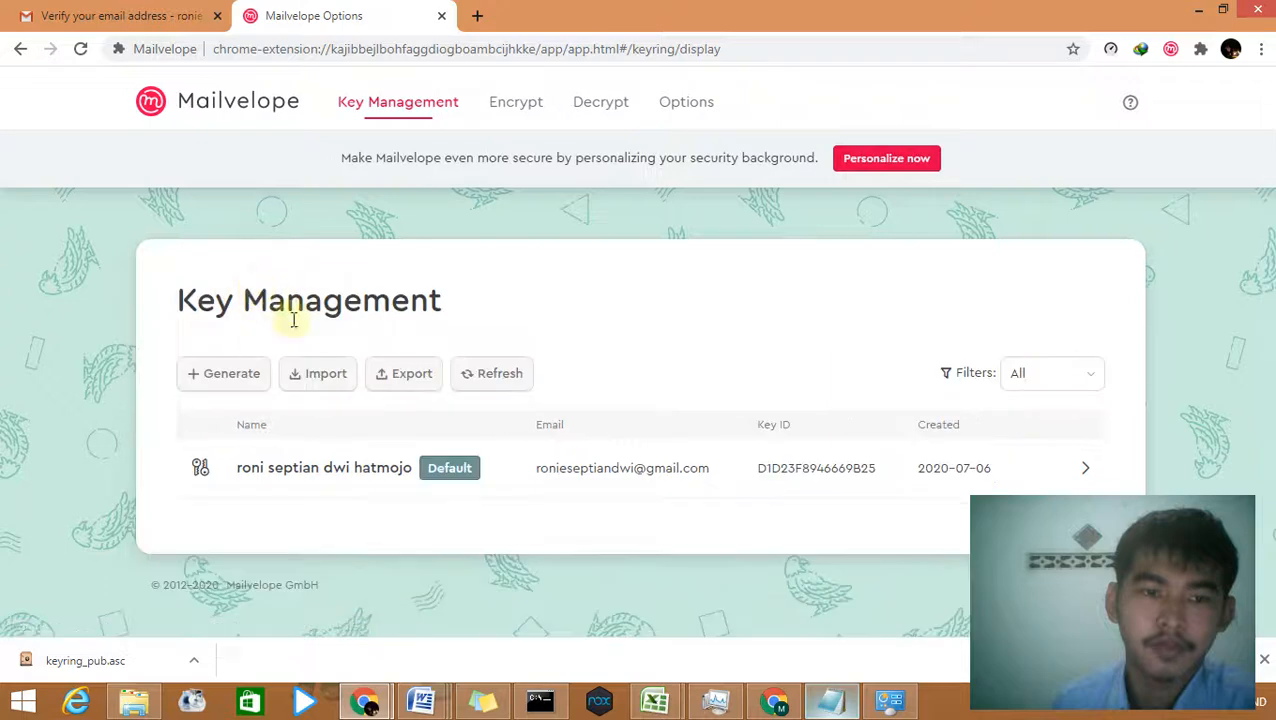
pyautogui.click(326, 373)
pyautogui.click(265, 404)
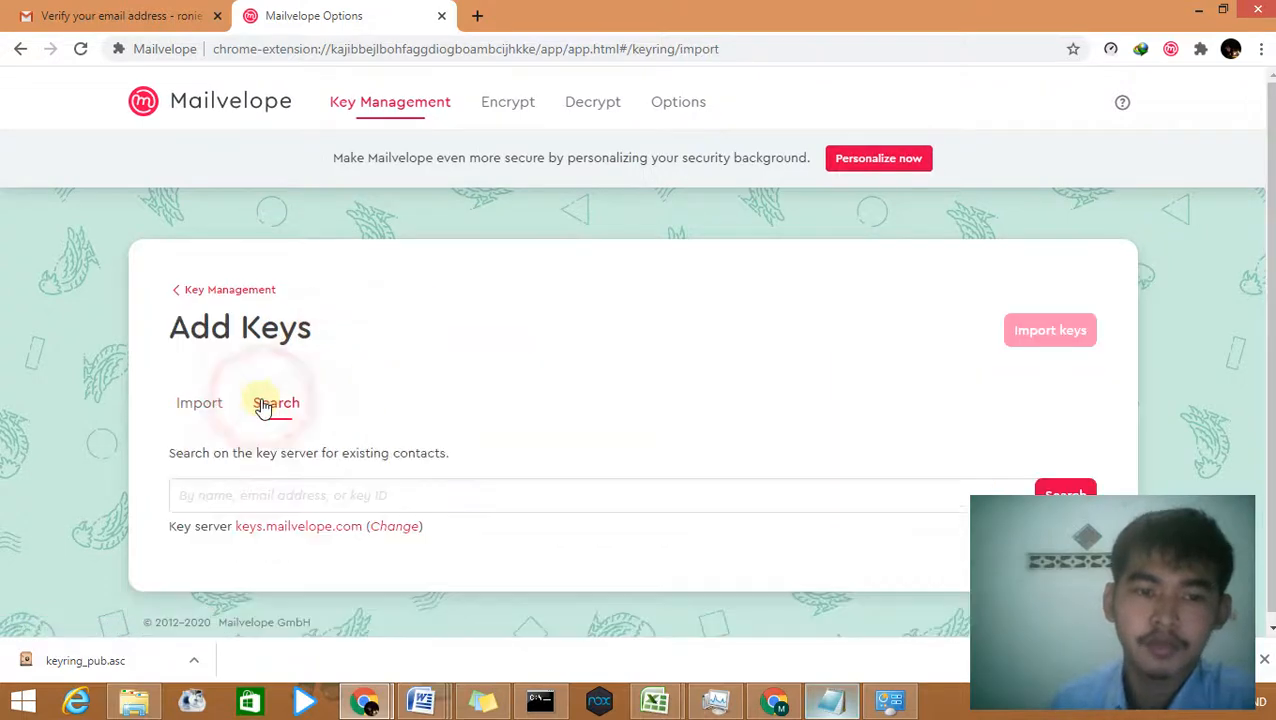
pyautogui.click(349, 497)
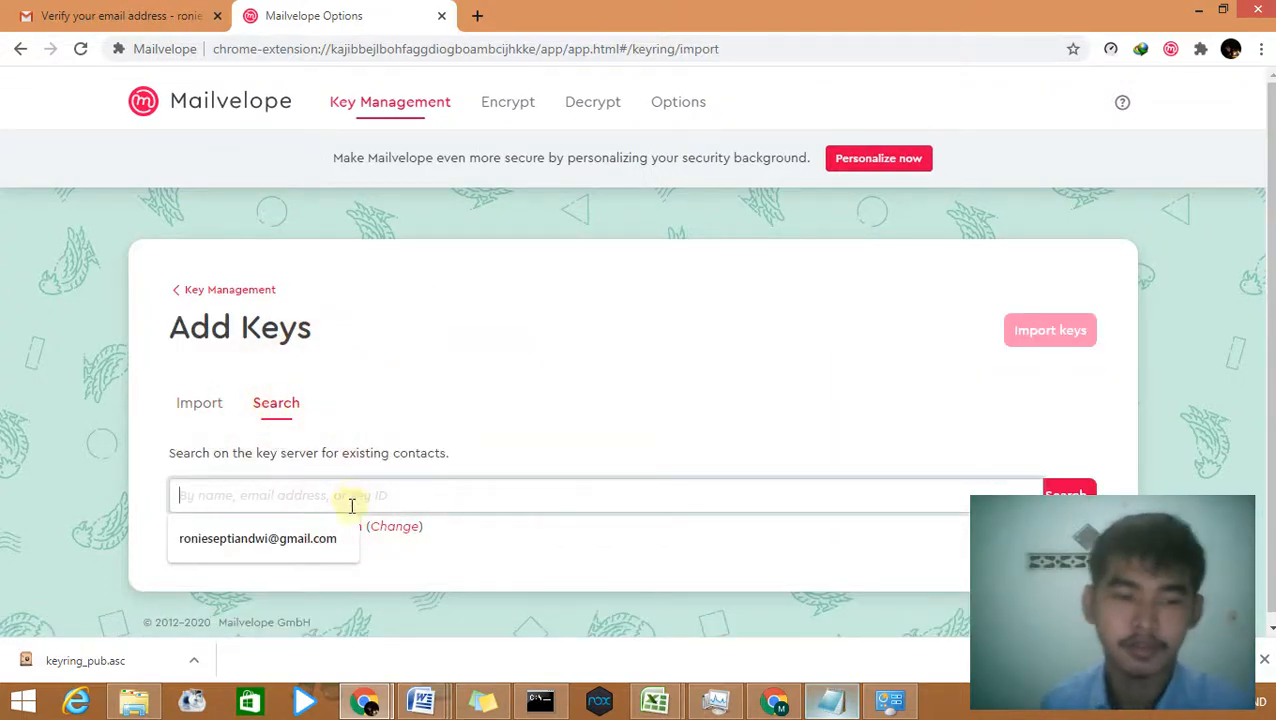
pyautogui.click(290, 539)
# Step: Search keys.mailvelope.com for the recipient's key, select their address in the result, then close that tab
pyautogui.click(1062, 492)
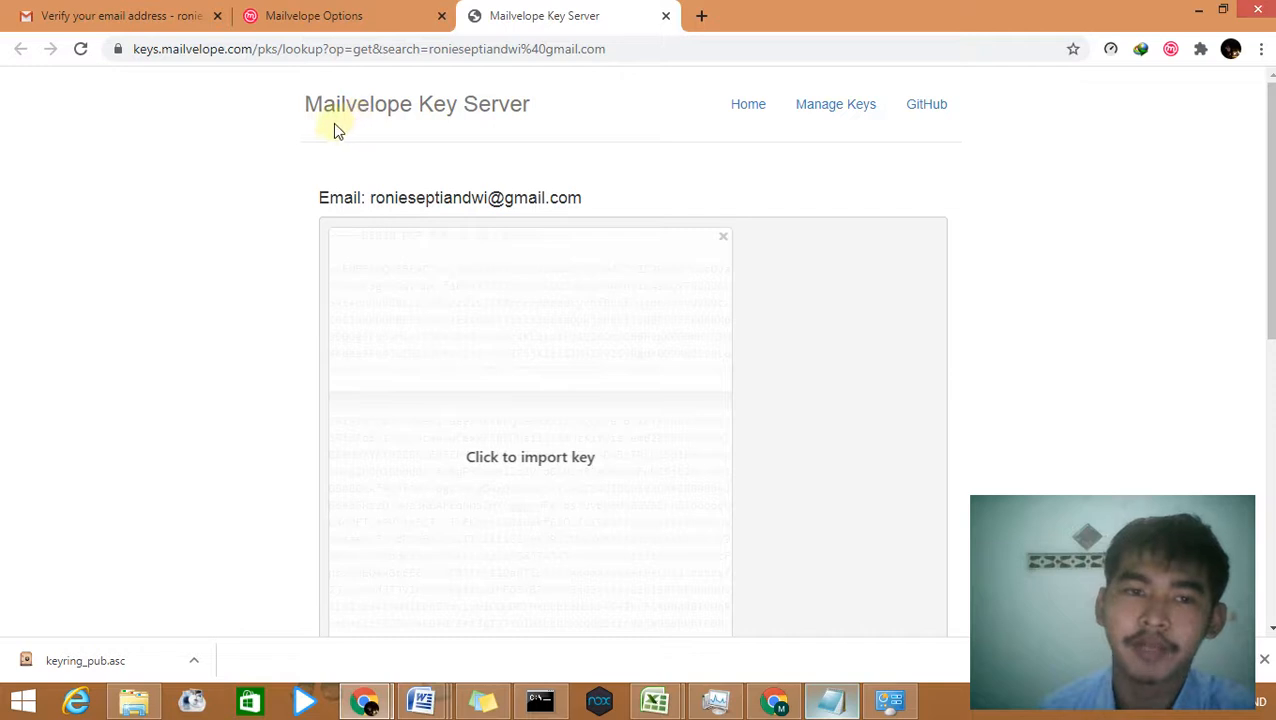
pyautogui.scroll(-2, 812, 205)
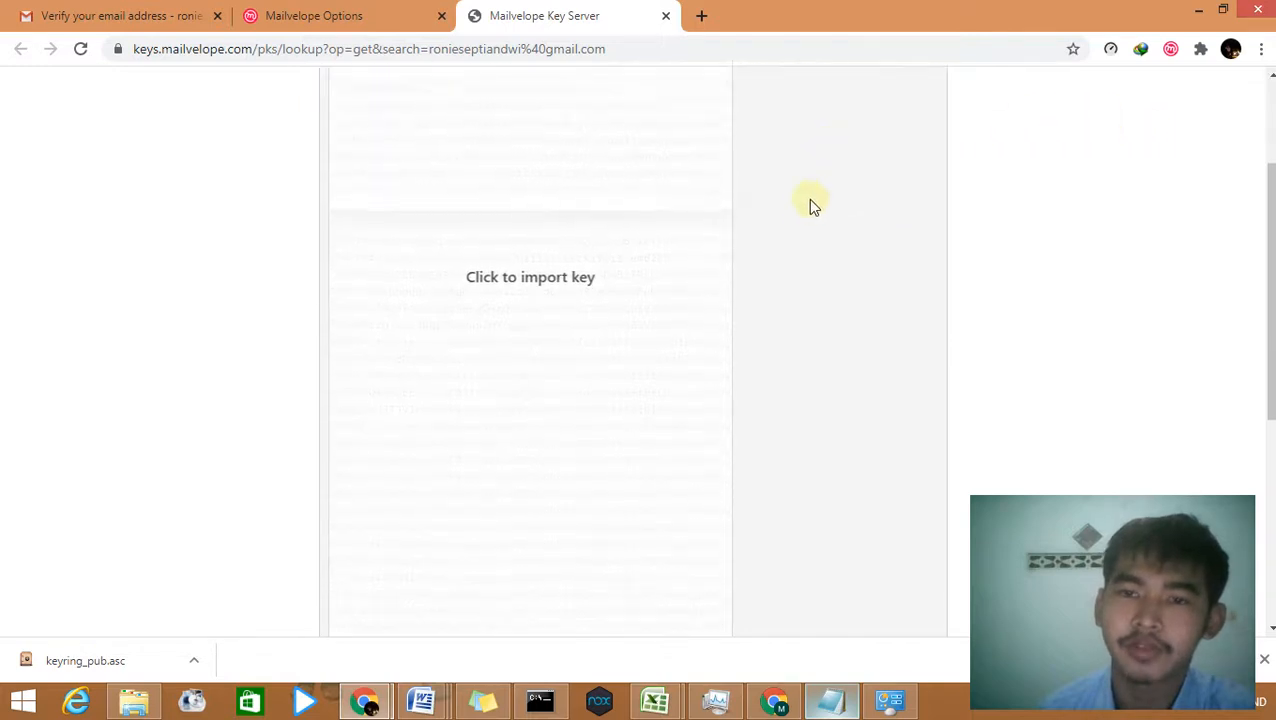
pyautogui.scroll(-3, 810, 210)
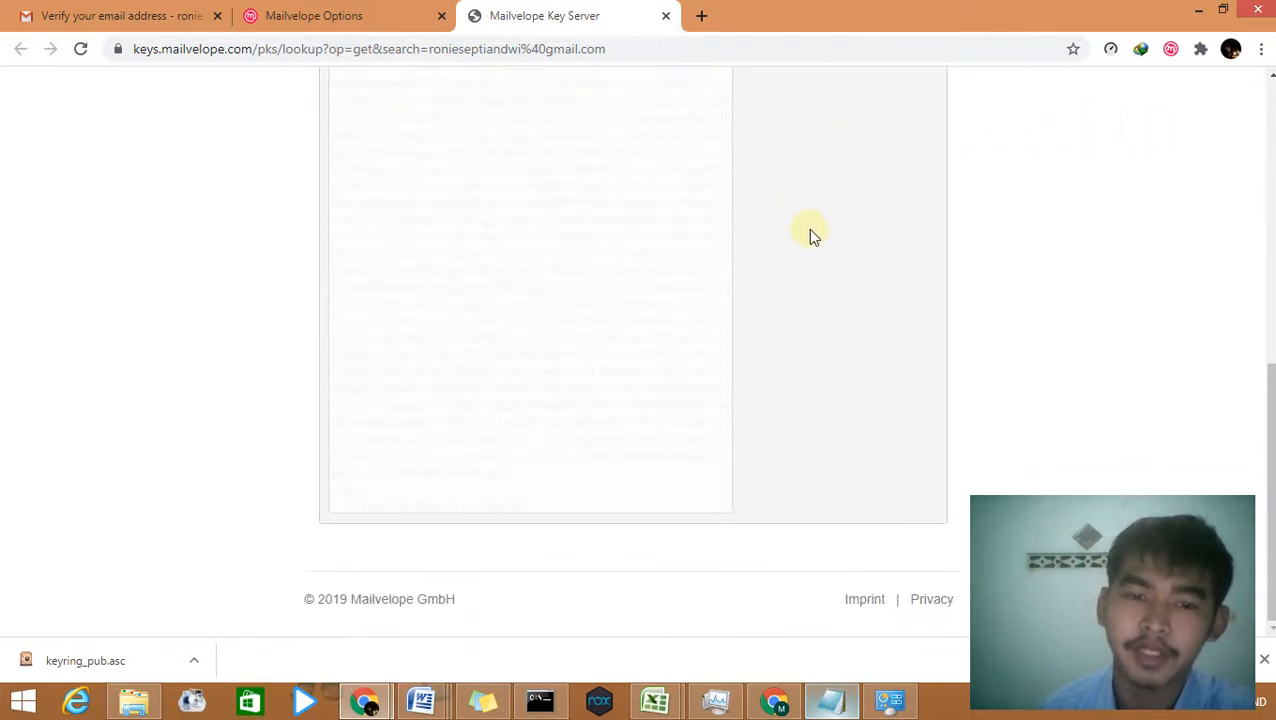
pyautogui.scroll(5, 810, 236)
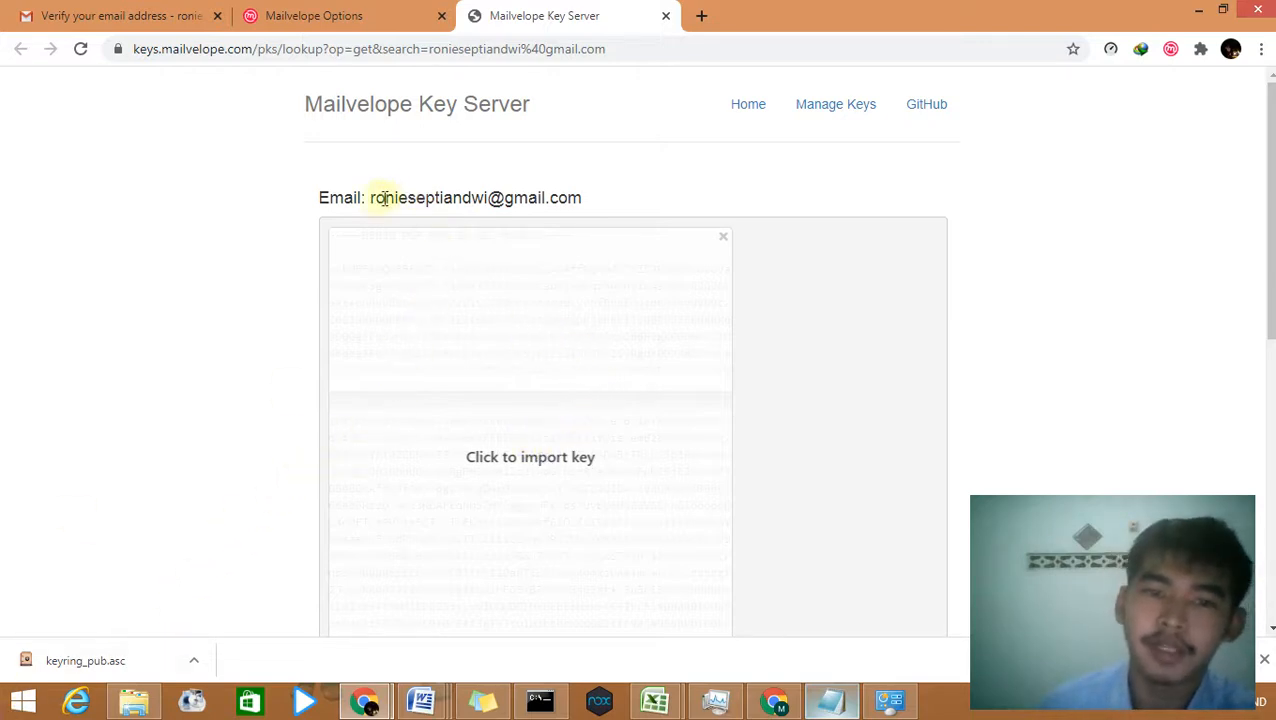
pyautogui.moveTo(371, 197); pyautogui.dragTo(590, 199)
pyautogui.hotkey('ctrl', 'c')
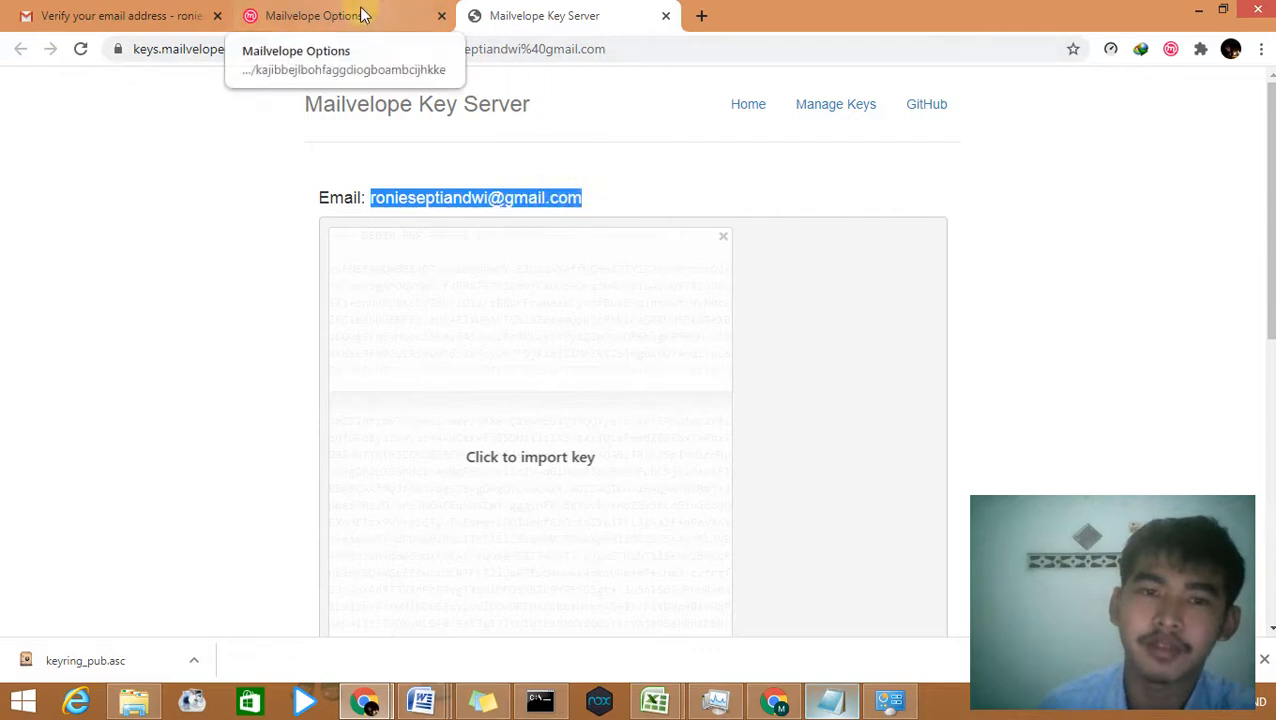
pyautogui.click(666, 22)
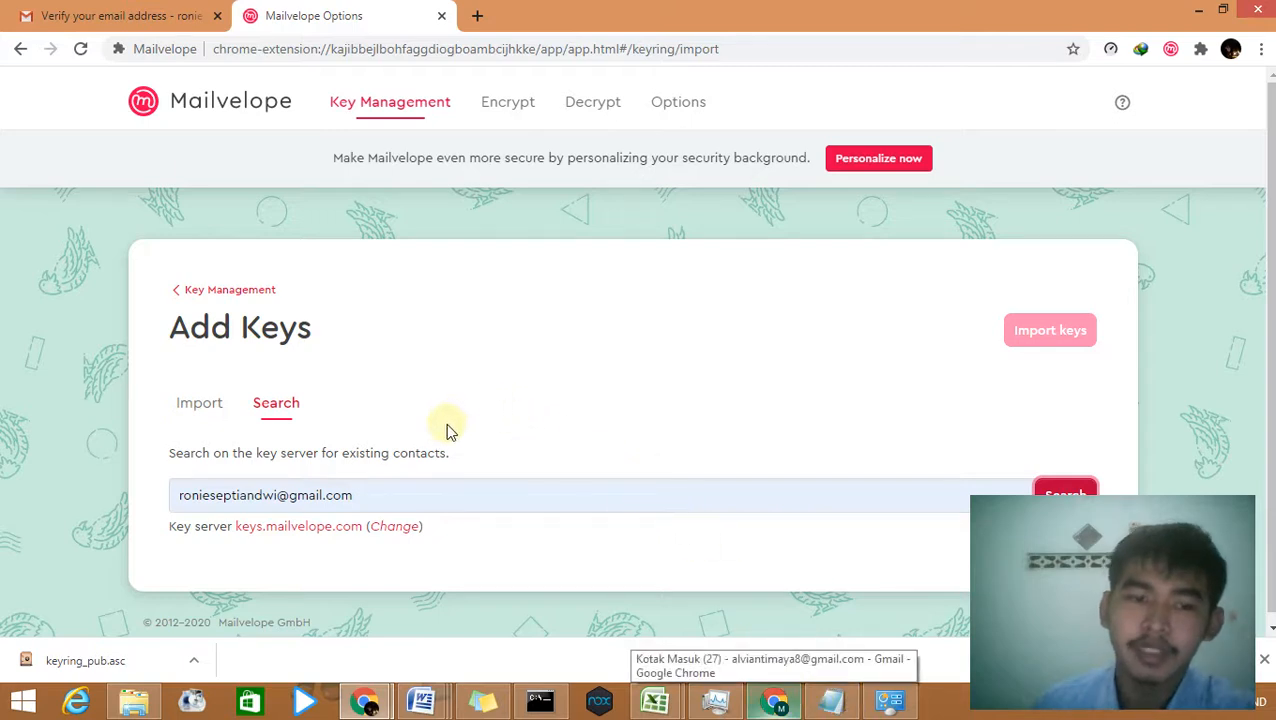
# Step: Check the sender's address in kriptonite.txt, then switch to the sender's Chrome window on Mailvelope Options
pyautogui.click(365, 495)
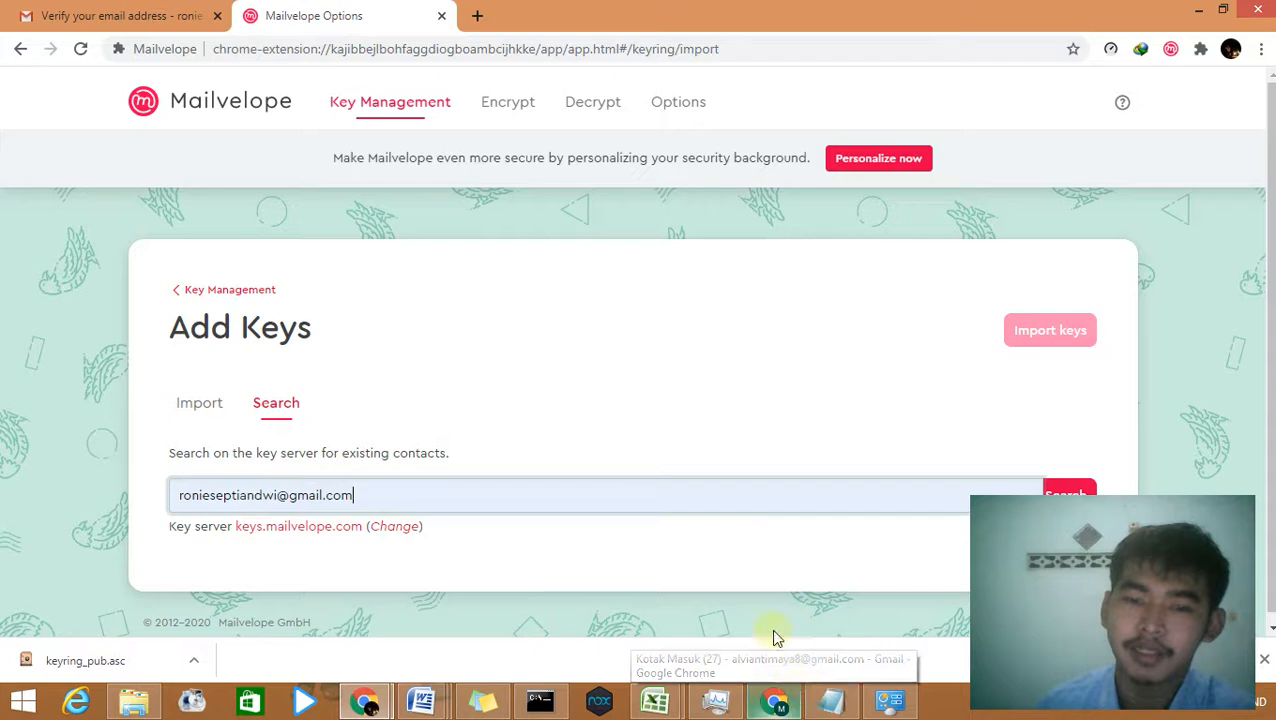
pyautogui.click(828, 698)
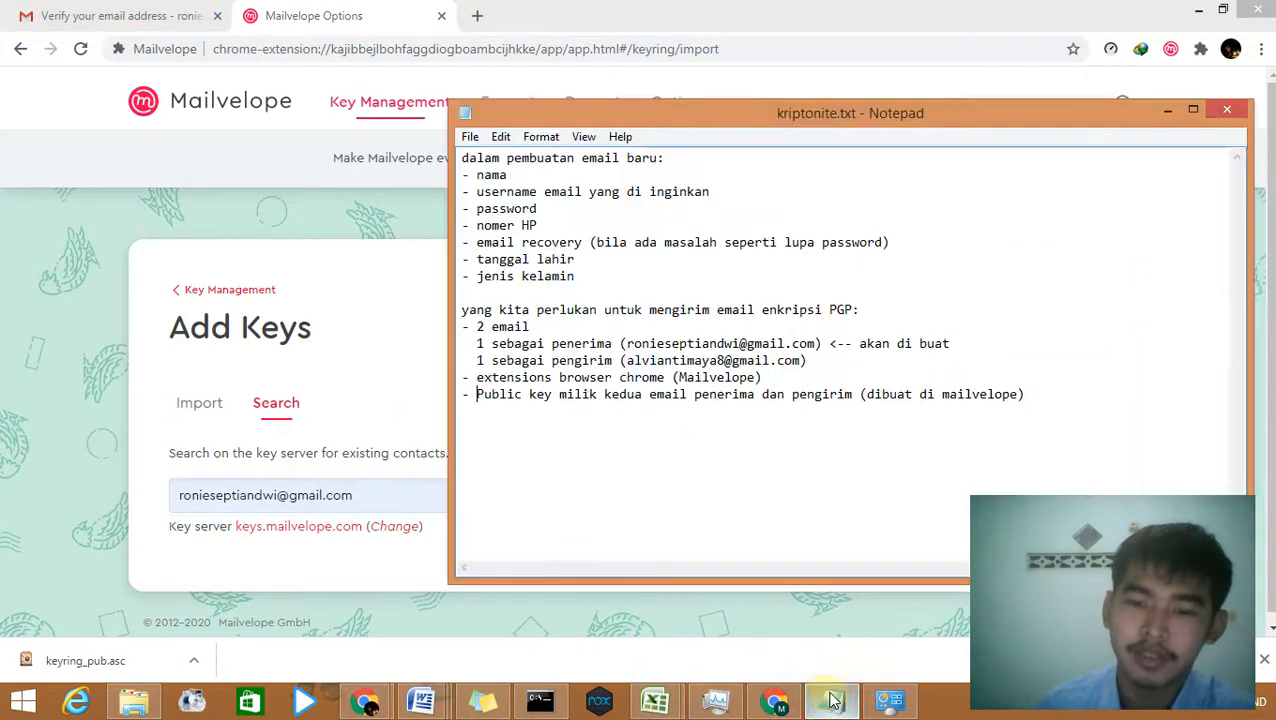
pyautogui.click(808, 358)
pyautogui.moveTo(808, 358); pyautogui.dragTo(622, 358)
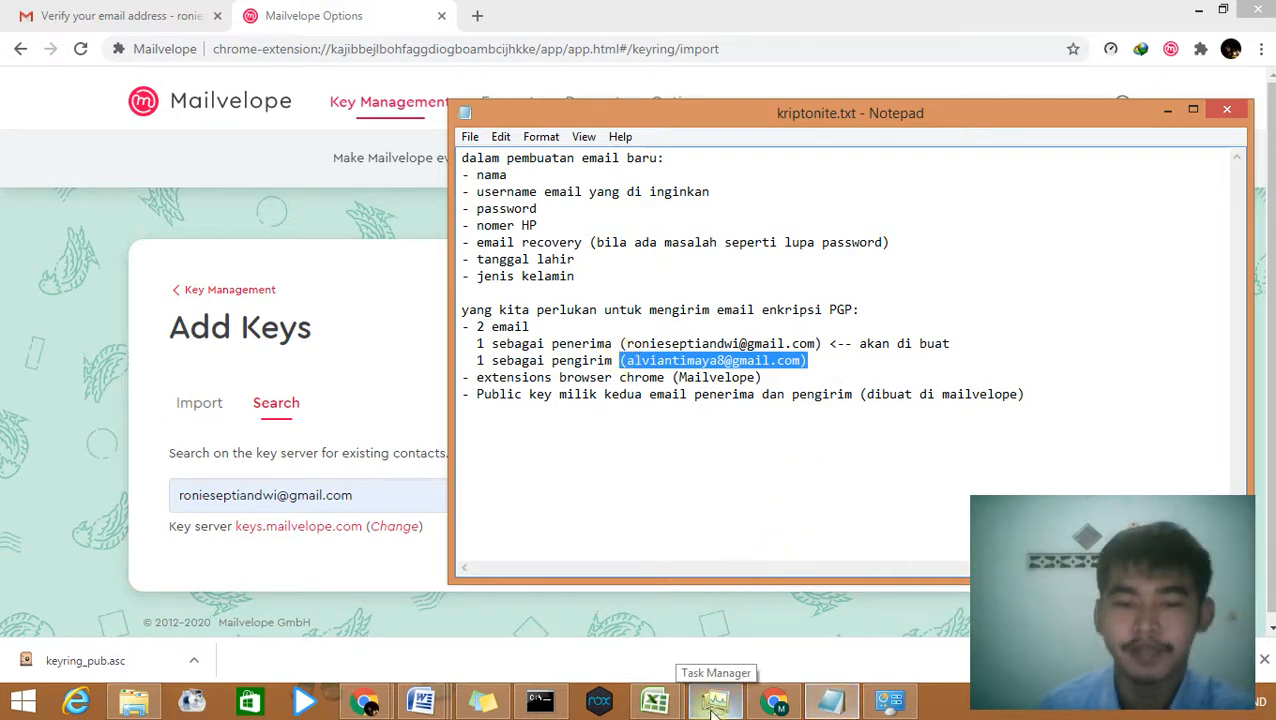
pyautogui.click(772, 702)
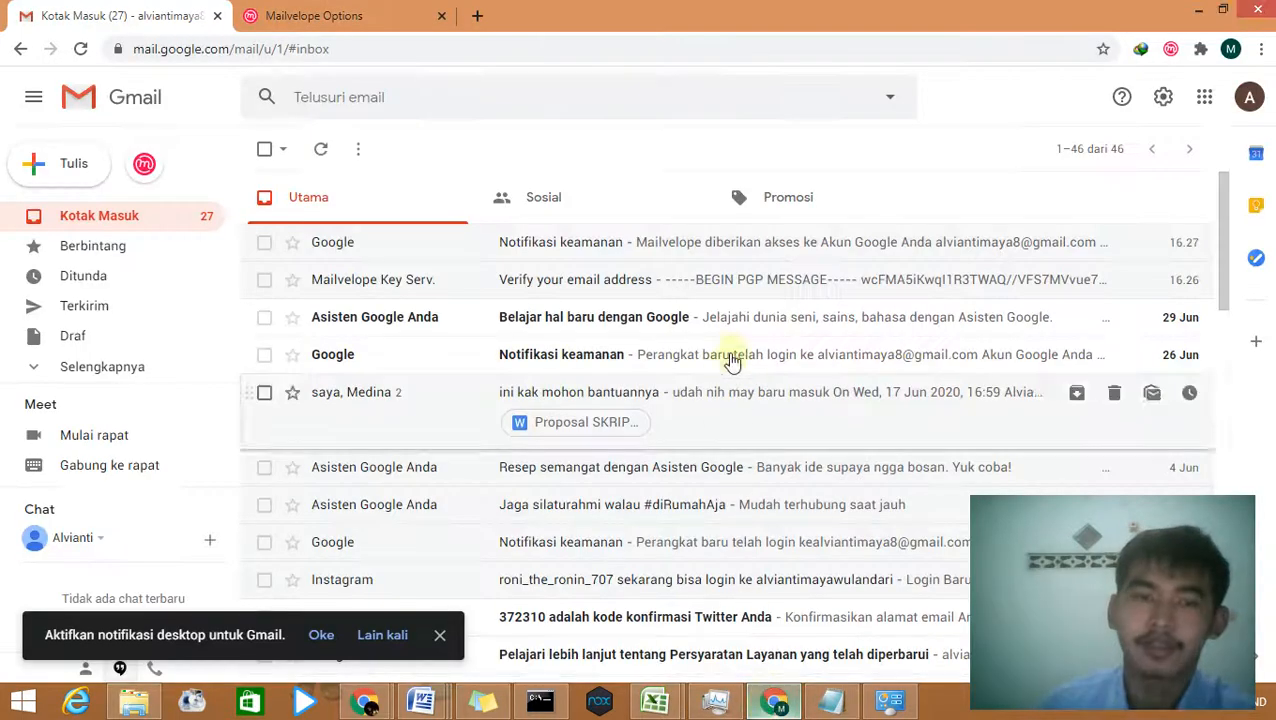
pyautogui.click(380, 20)
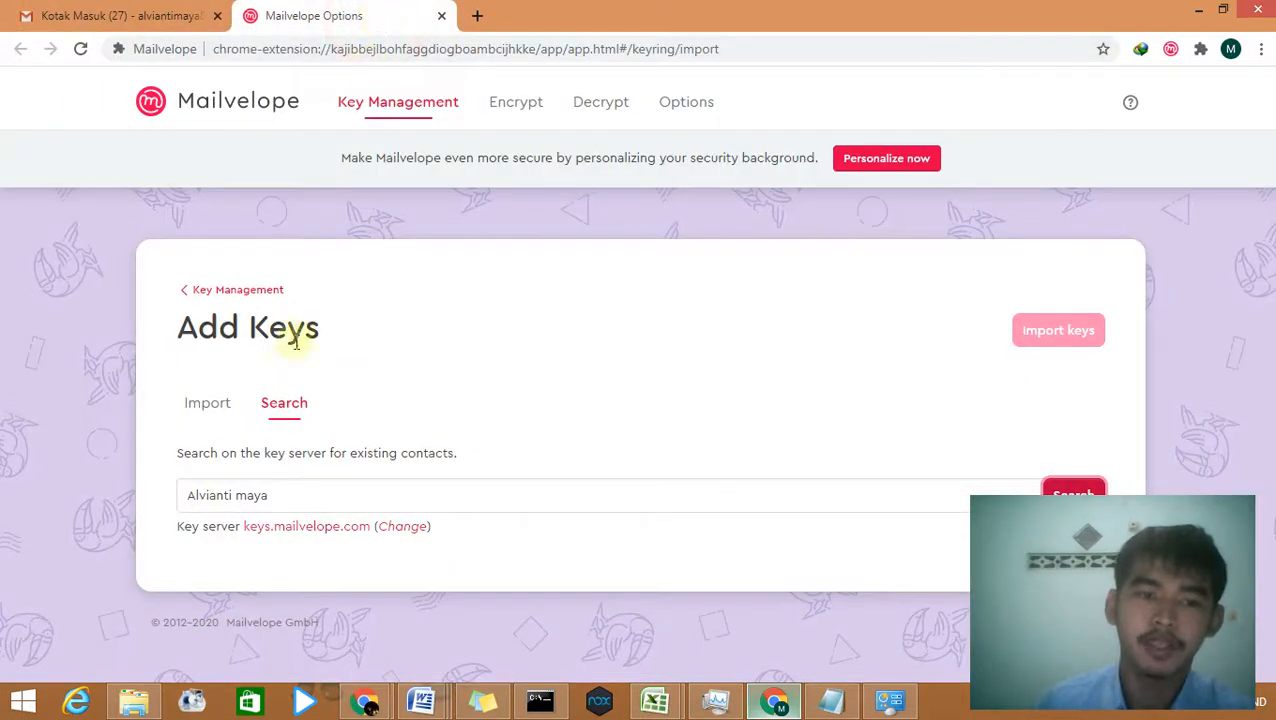
# Step: Open the Add Keys search from Key Management, paste the recipient's address, and search keys.mailvelope.com
pyautogui.click(368, 106)
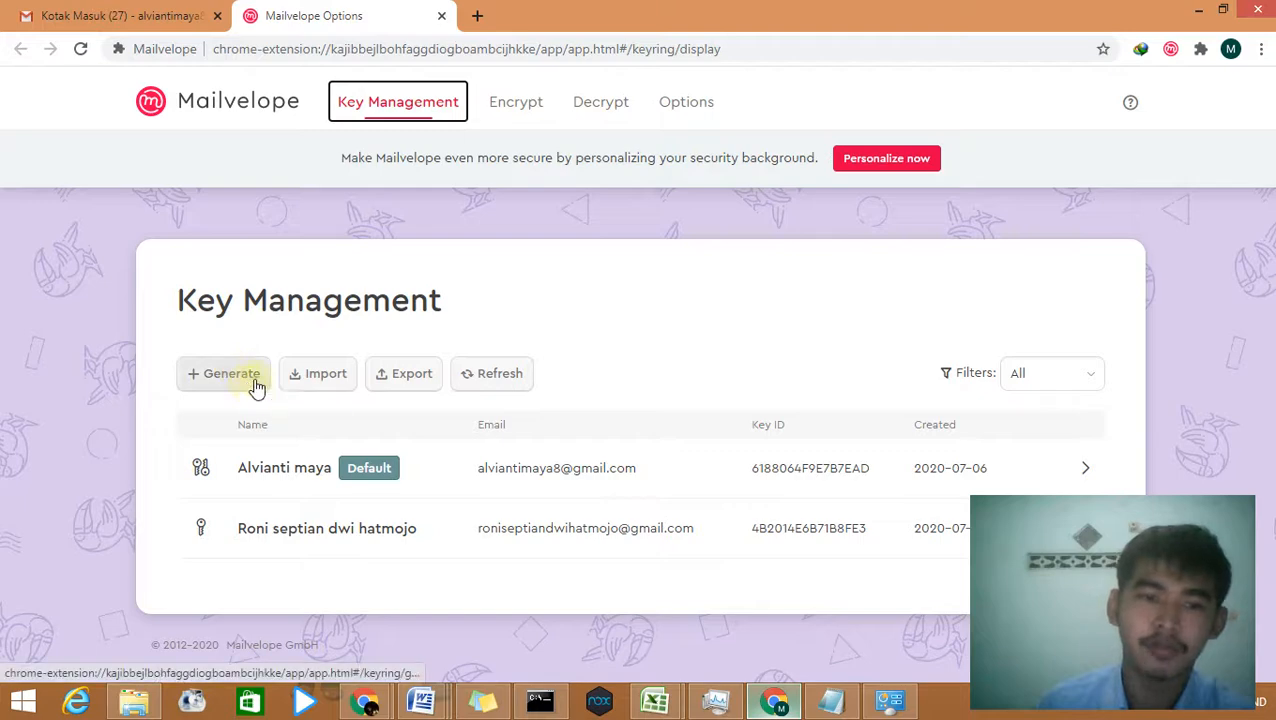
pyautogui.click(316, 376)
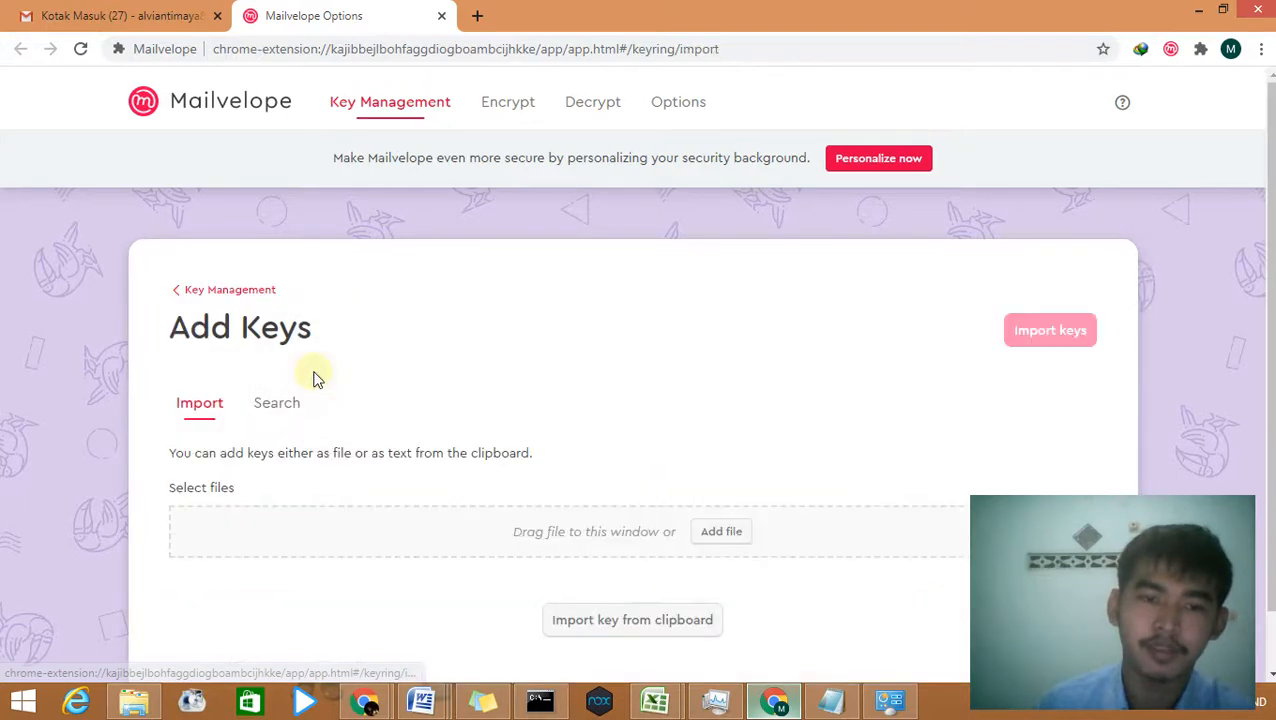
pyautogui.click(281, 401)
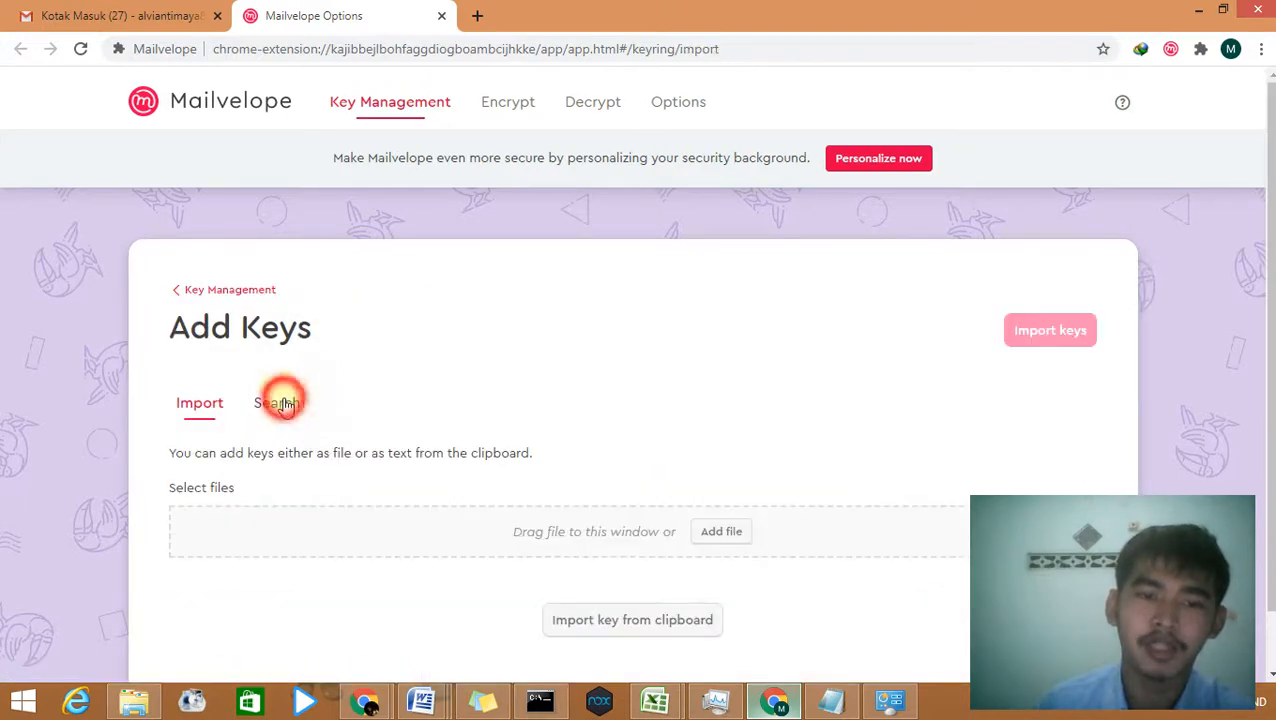
pyautogui.click(375, 491)
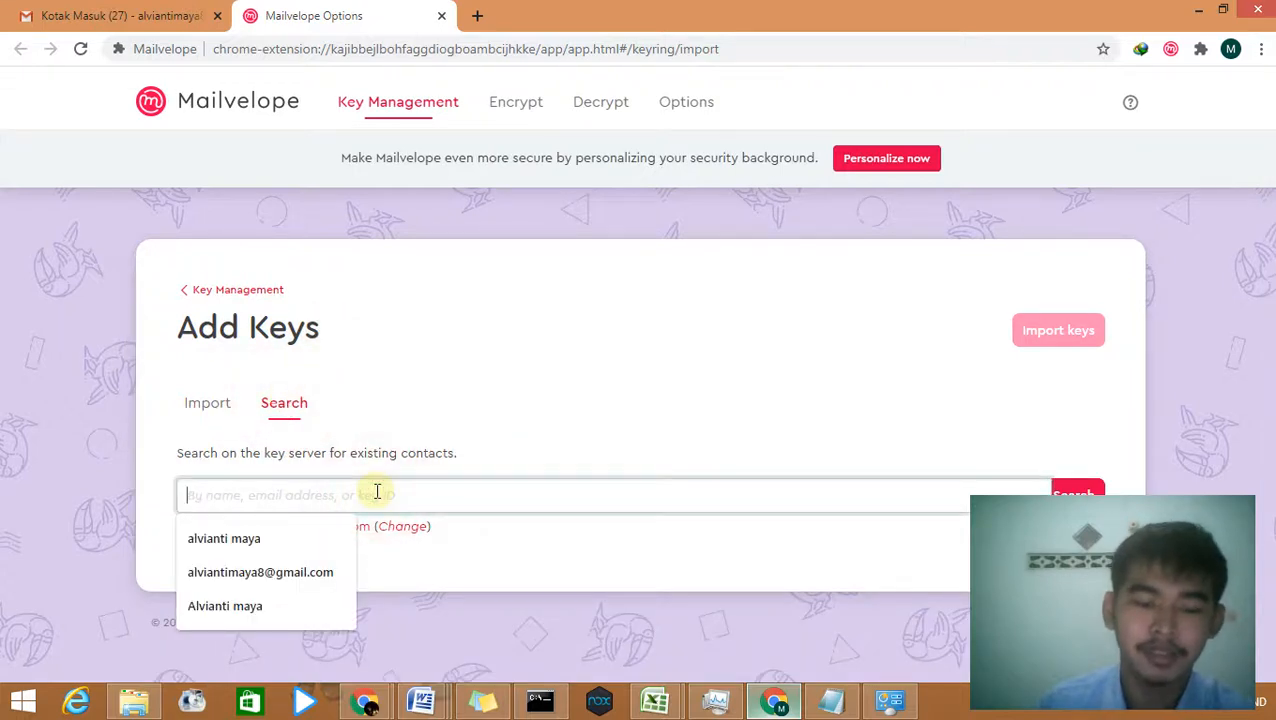
pyautogui.hotkey('ctrl', 'v')
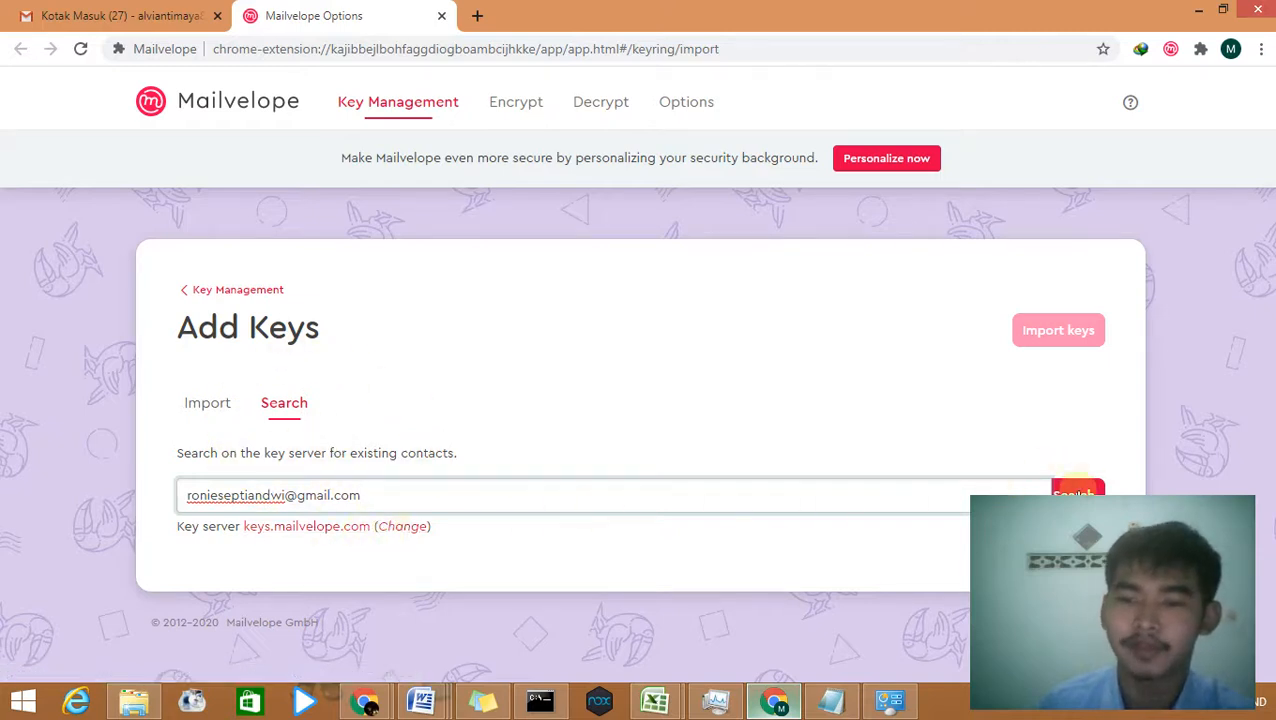
pyautogui.click(1072, 490)
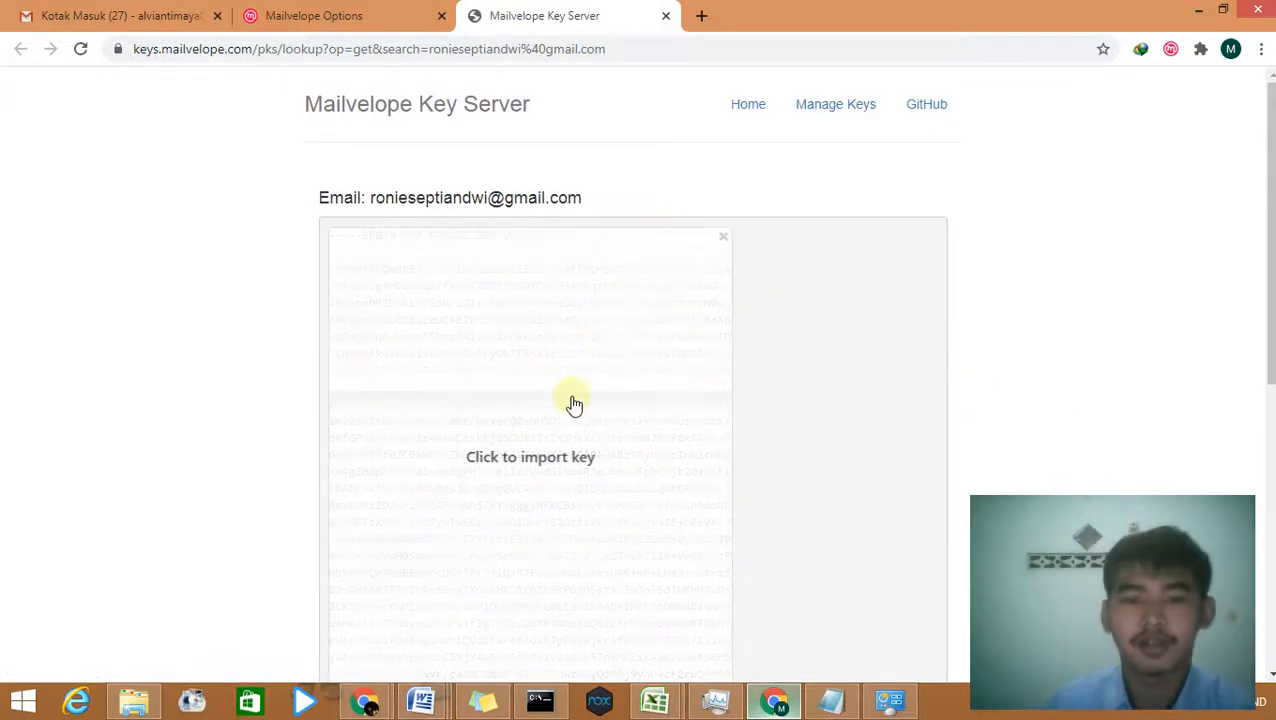
# Step: Import the recipient's public key from the key server page and confirm it into the sender's keyring
pyautogui.click(574, 403)
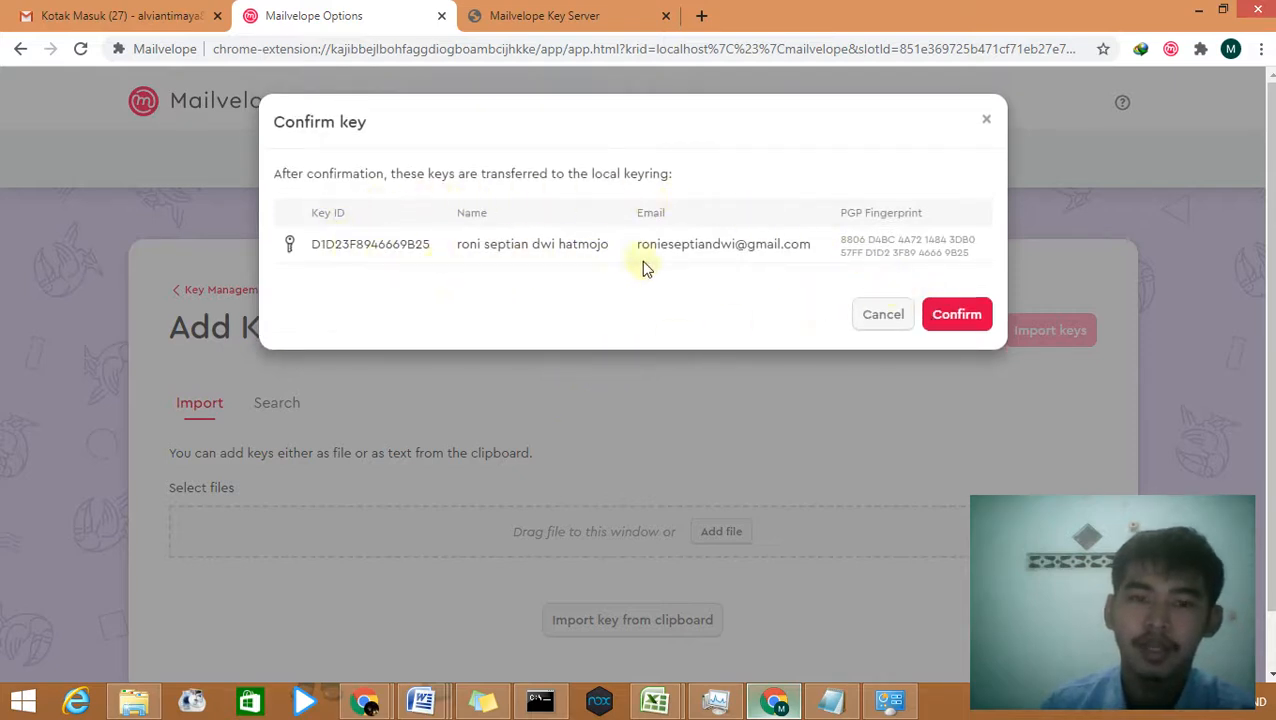
pyautogui.click(955, 315)
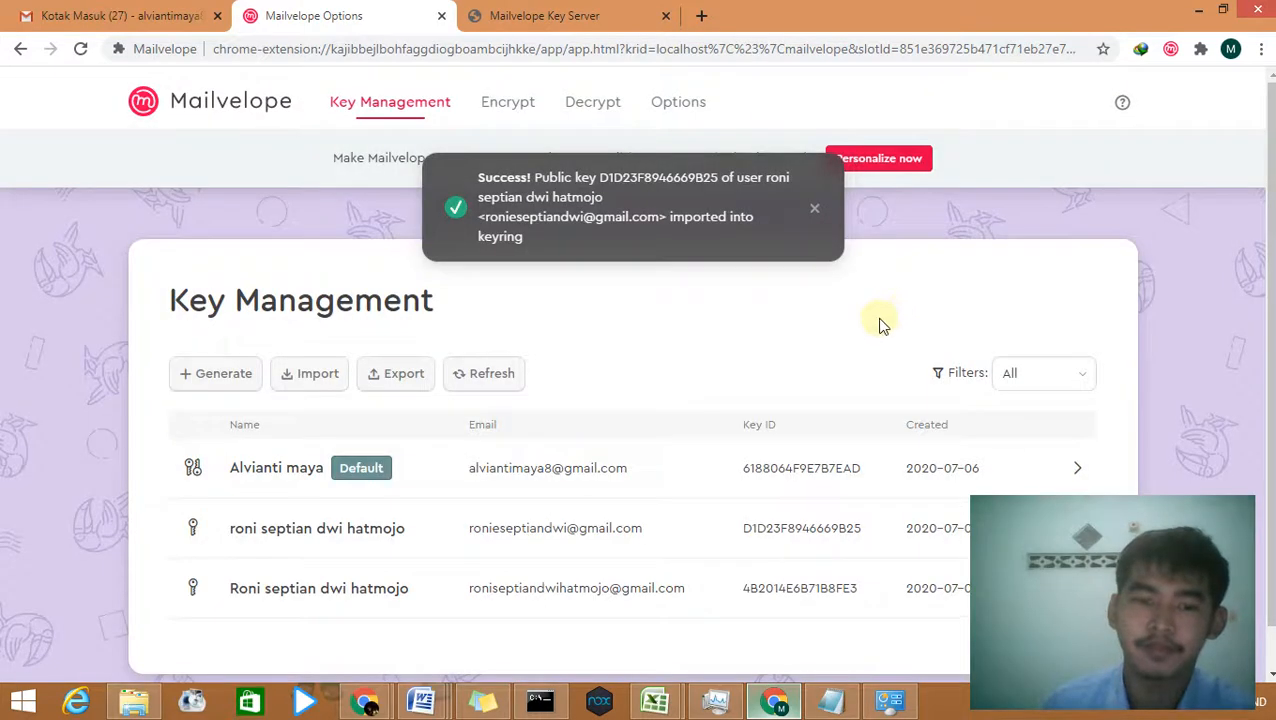
pyautogui.scroll(-1, 665, 395)
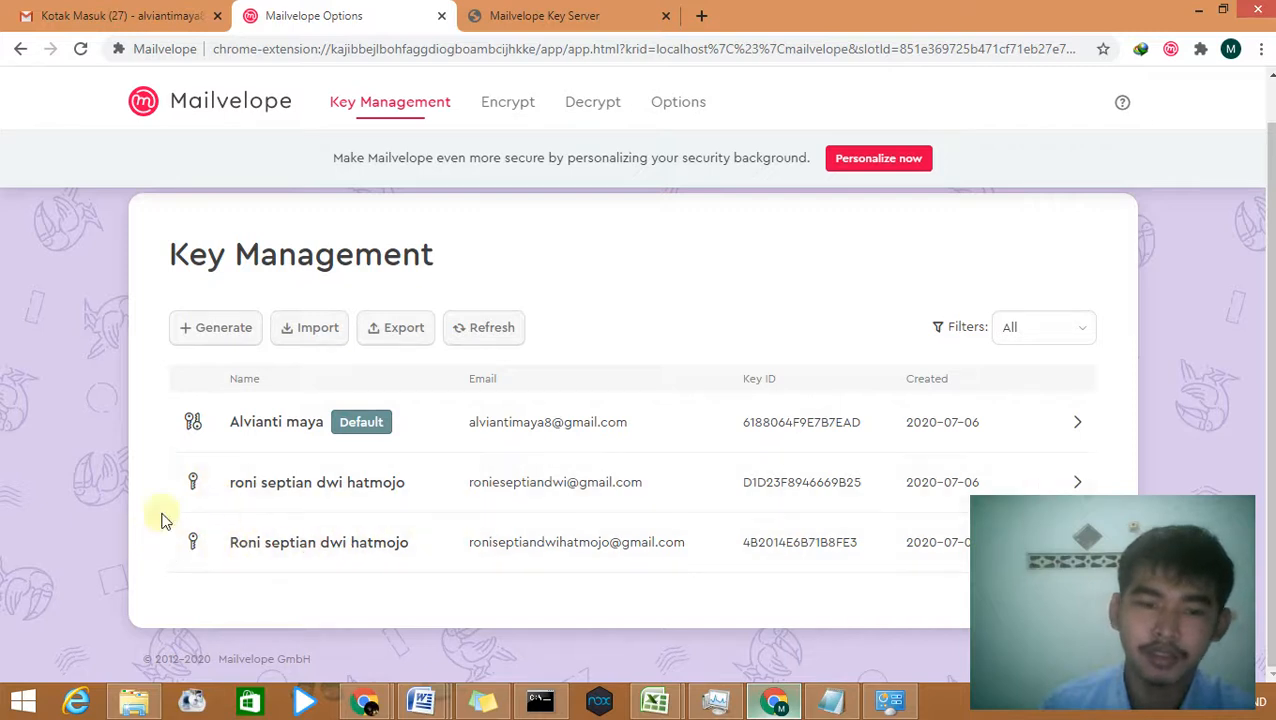
pyautogui.rightClick(735, 10)
pyautogui.click(736, 8)
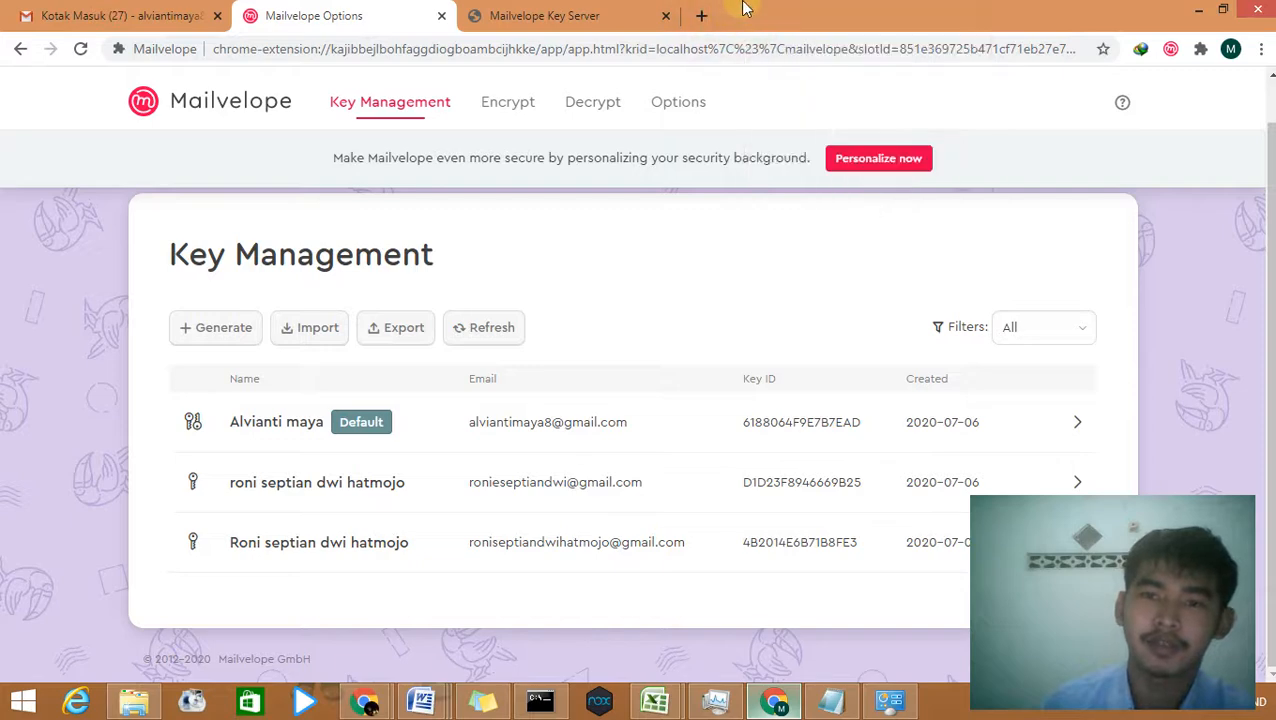
pyautogui.click(809, 12)
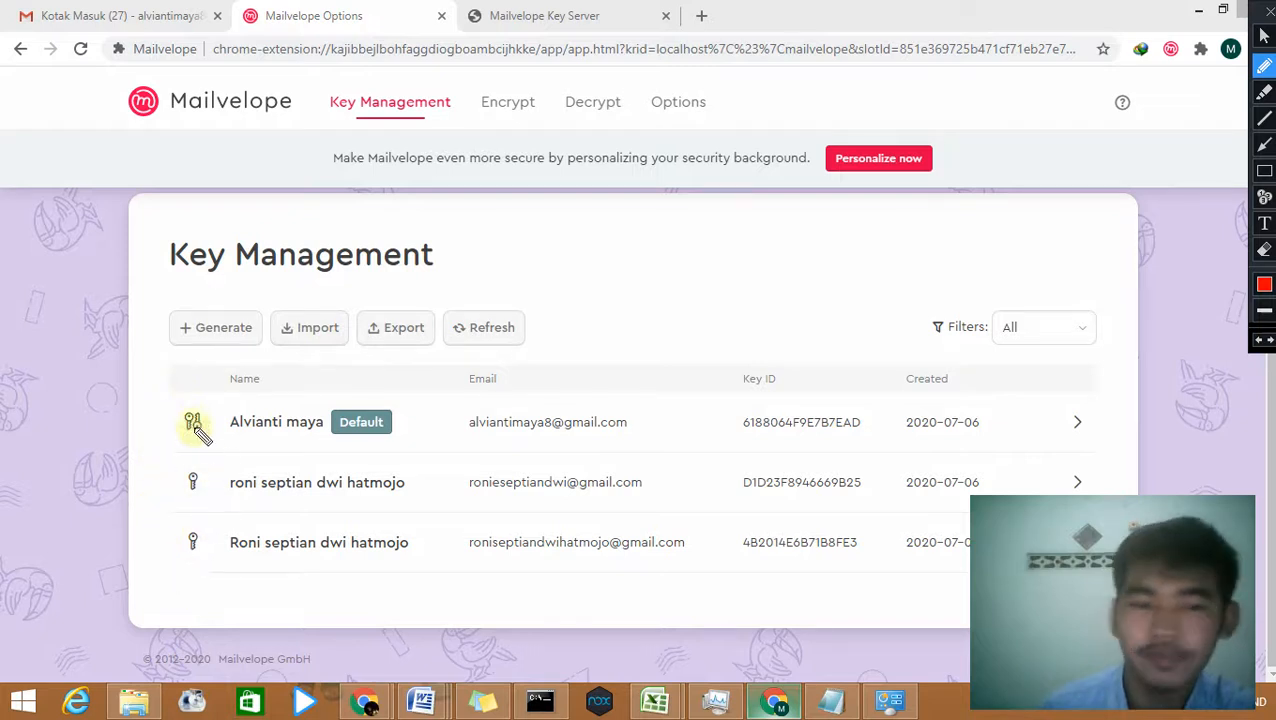
pyautogui.moveTo(192, 386)
pyautogui.mouseDown()
pyautogui.moveTo(167, 408)
pyautogui.moveTo(205, 445)
pyautogui.moveTo(218, 410)
pyautogui.mouseUp()
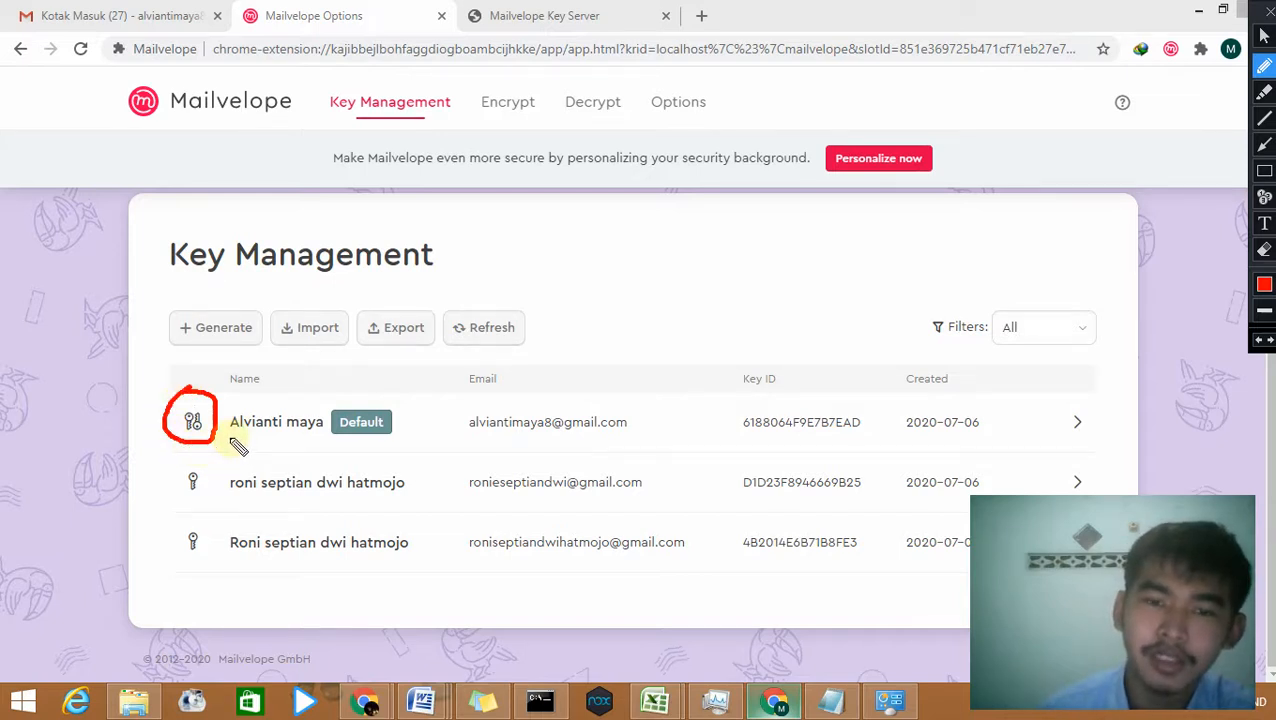
pyautogui.moveTo(224, 437); pyautogui.dragTo(438, 442)
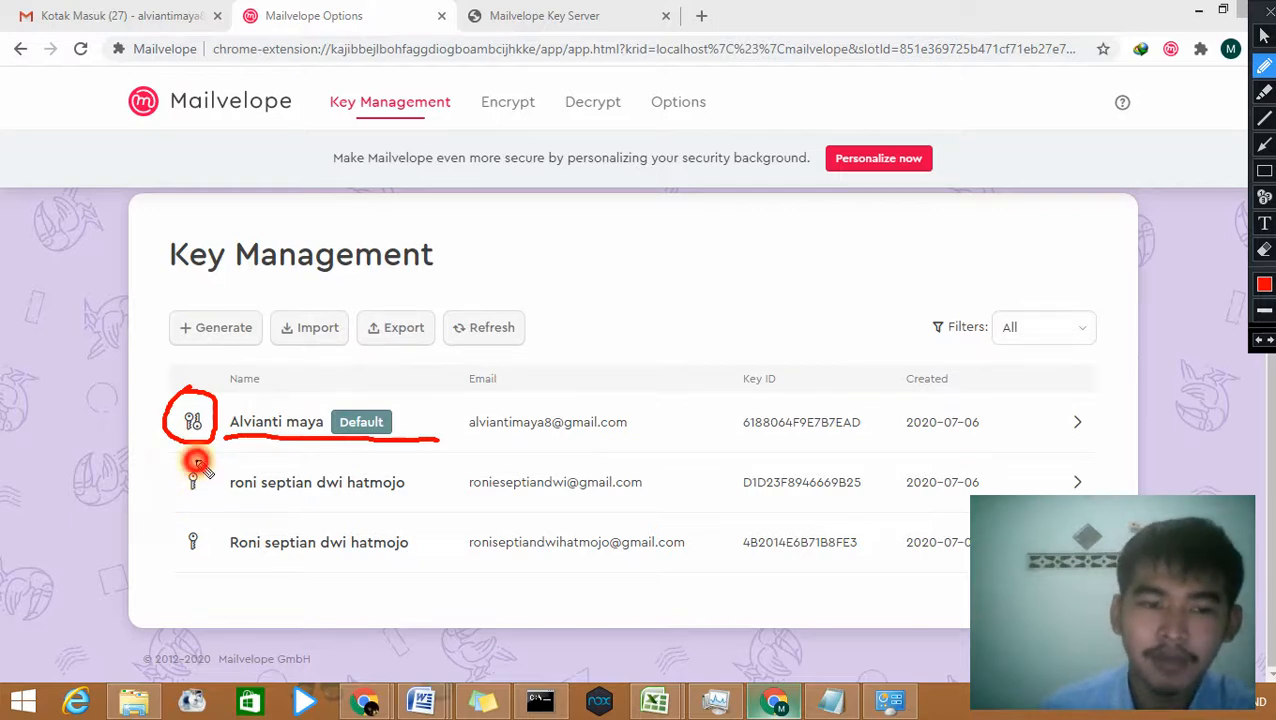
pyautogui.moveTo(190, 462)
pyautogui.mouseDown()
pyautogui.moveTo(165, 478)
pyautogui.moveTo(199, 507)
pyautogui.moveTo(205, 475)
pyautogui.moveTo(163, 541)
pyautogui.moveTo(194, 564)
pyautogui.moveTo(200, 518)
pyautogui.moveTo(190, 532)
pyautogui.mouseUp()
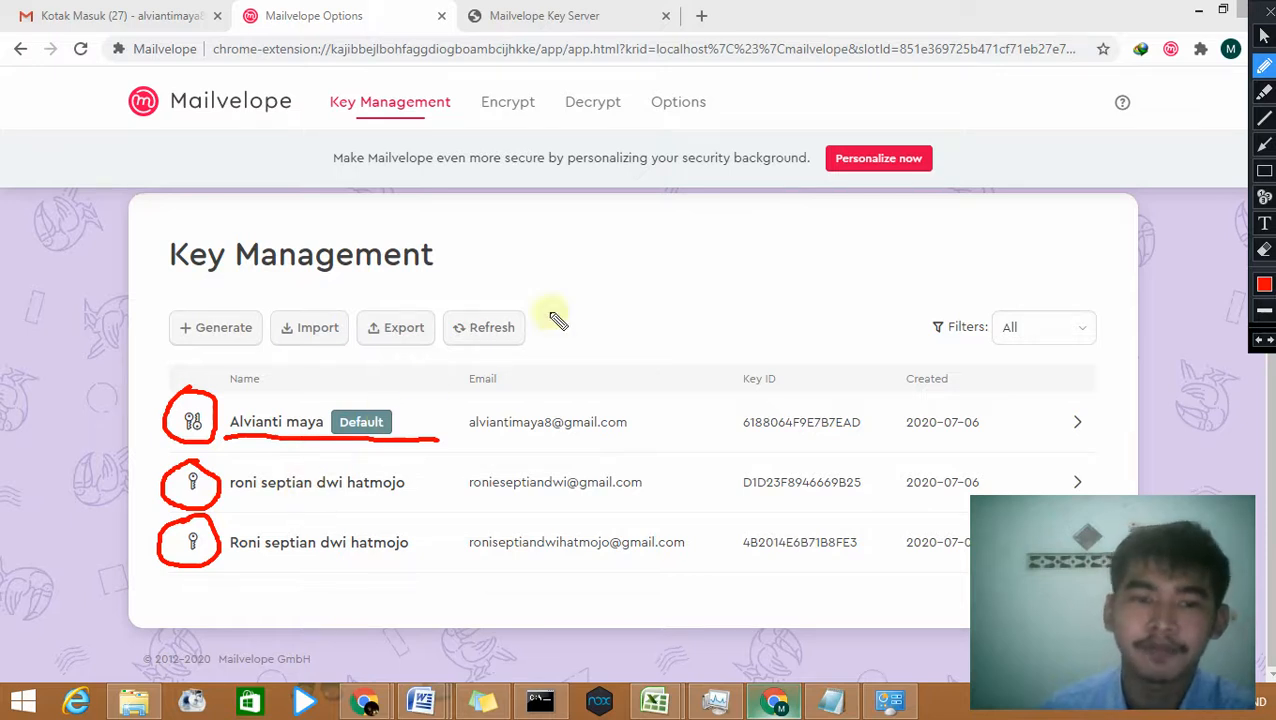
pyautogui.press('Escape')
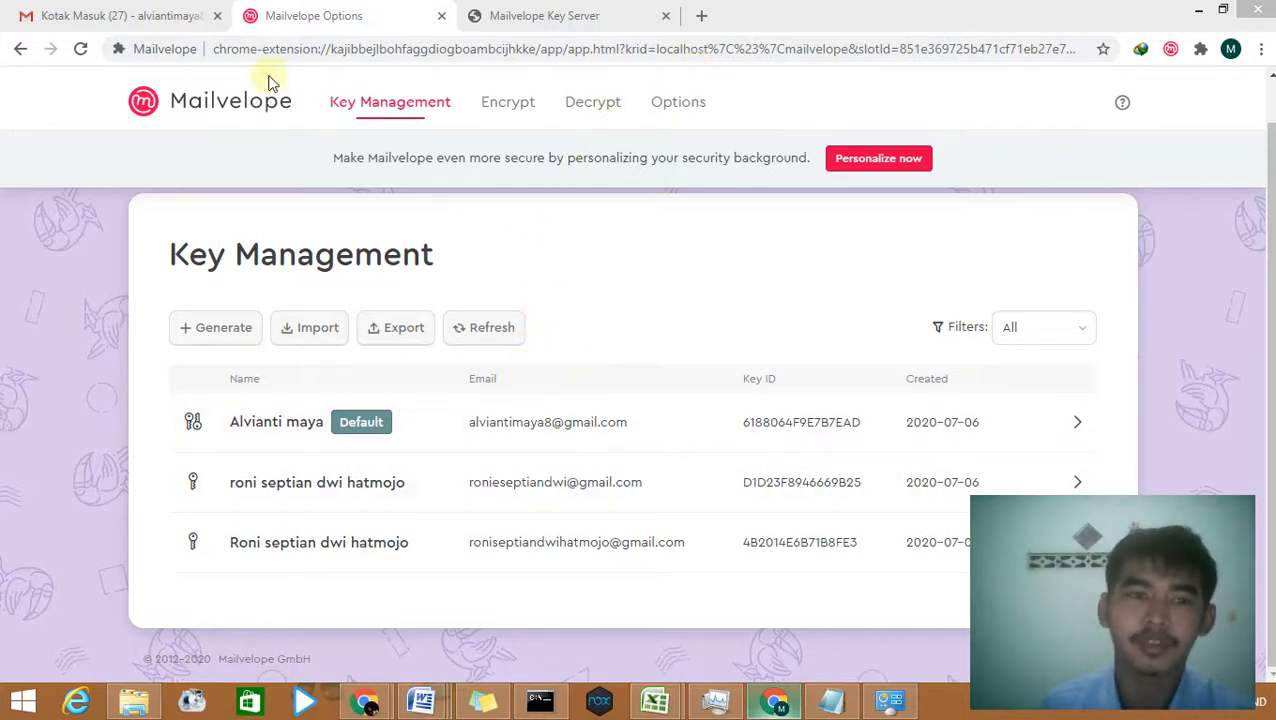
# Step: Switch to the sender's Gmail inbox and start a Mailvelope Compose Secure Email window
pyautogui.click(135, 18)
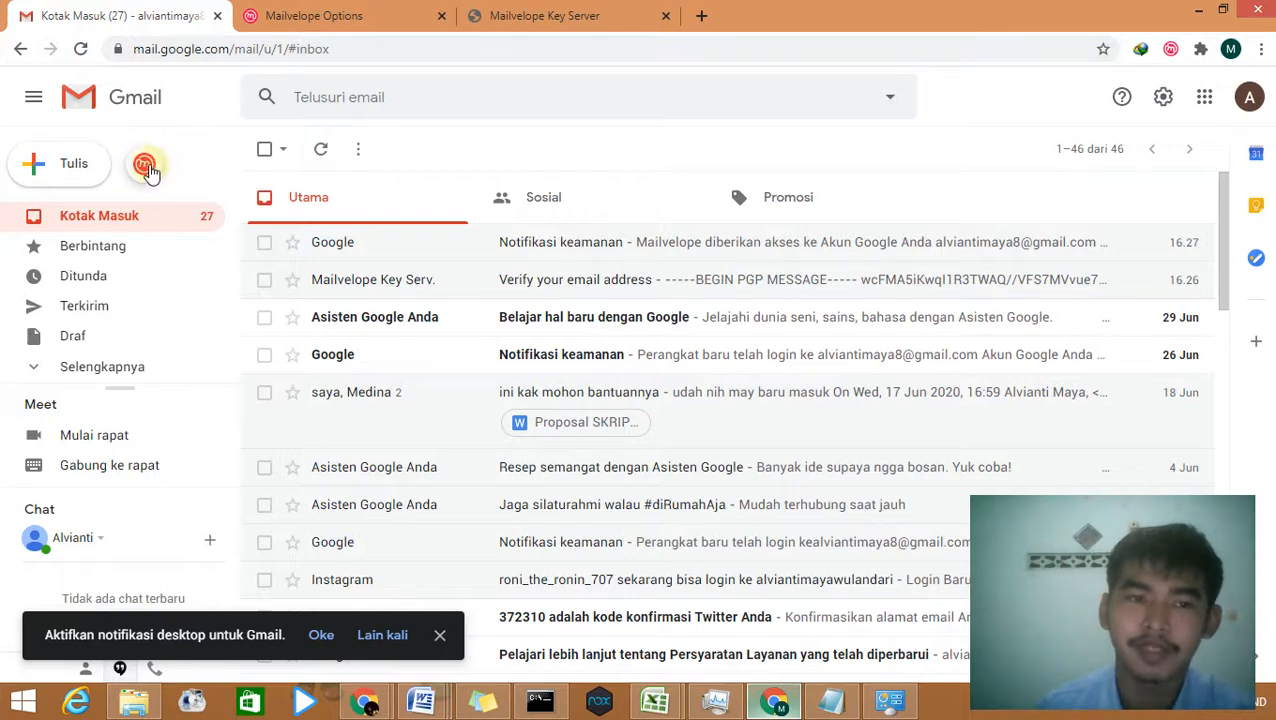
pyautogui.click(145, 167)
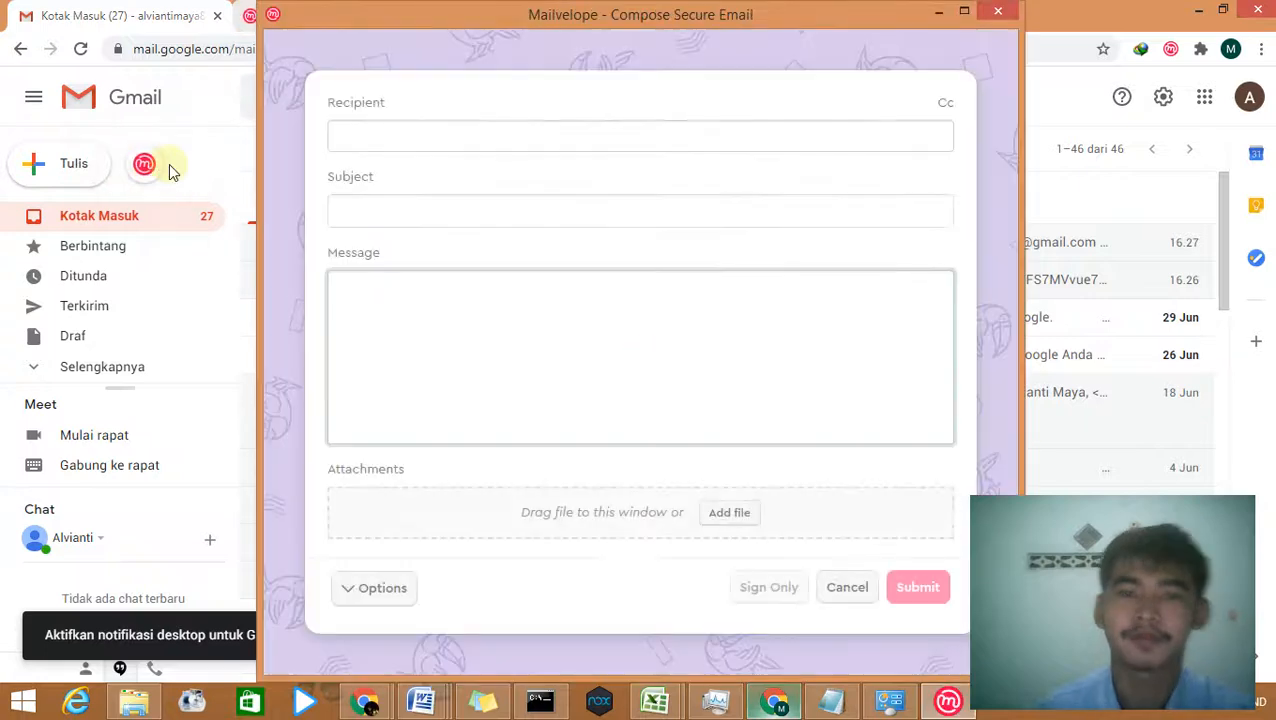
# Step: Pick the recipient's Gmail address from the autocomplete and enter the subject 'File Rahasia'
pyautogui.click(405, 143)
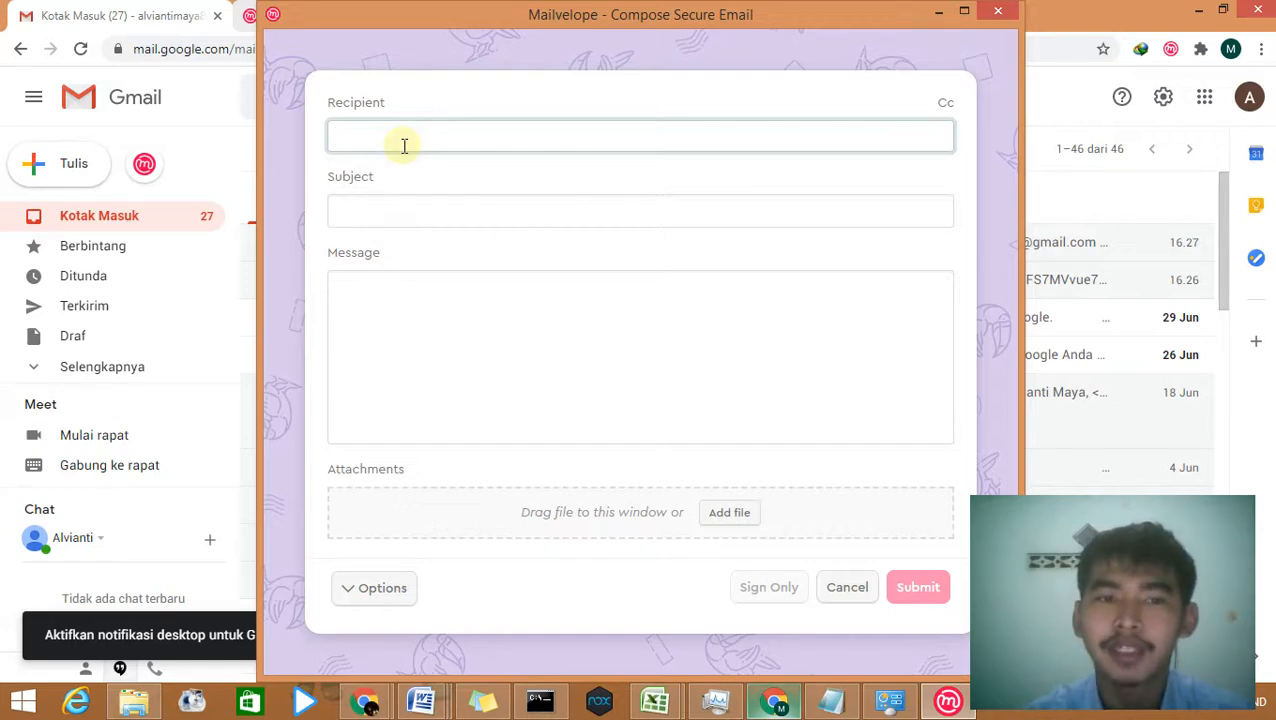
pyautogui.write('r')
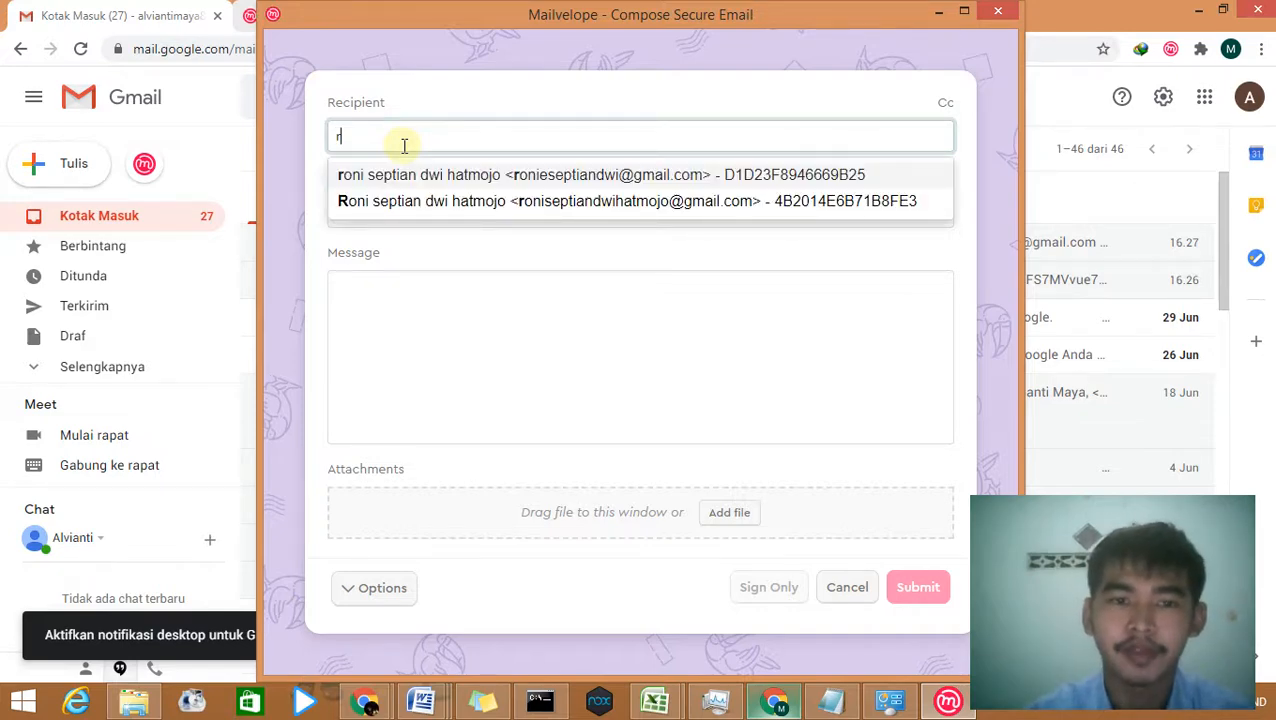
pyautogui.click(568, 177)
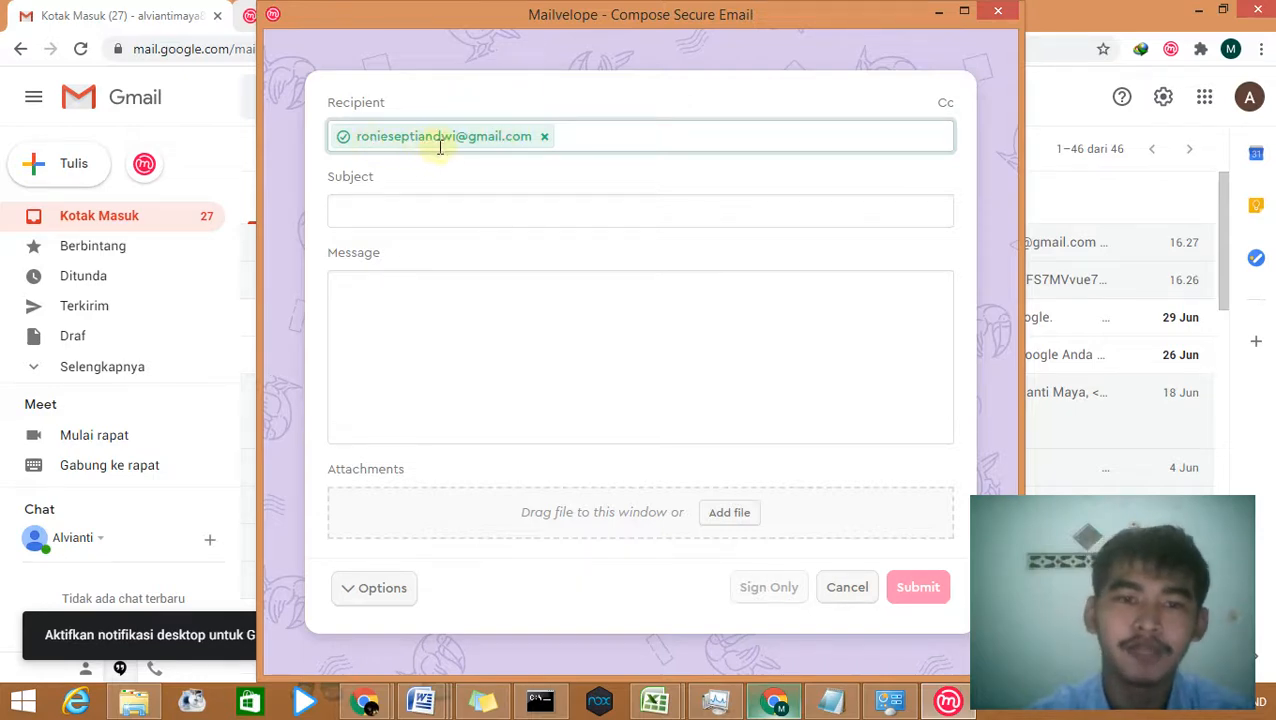
pyautogui.click(429, 200)
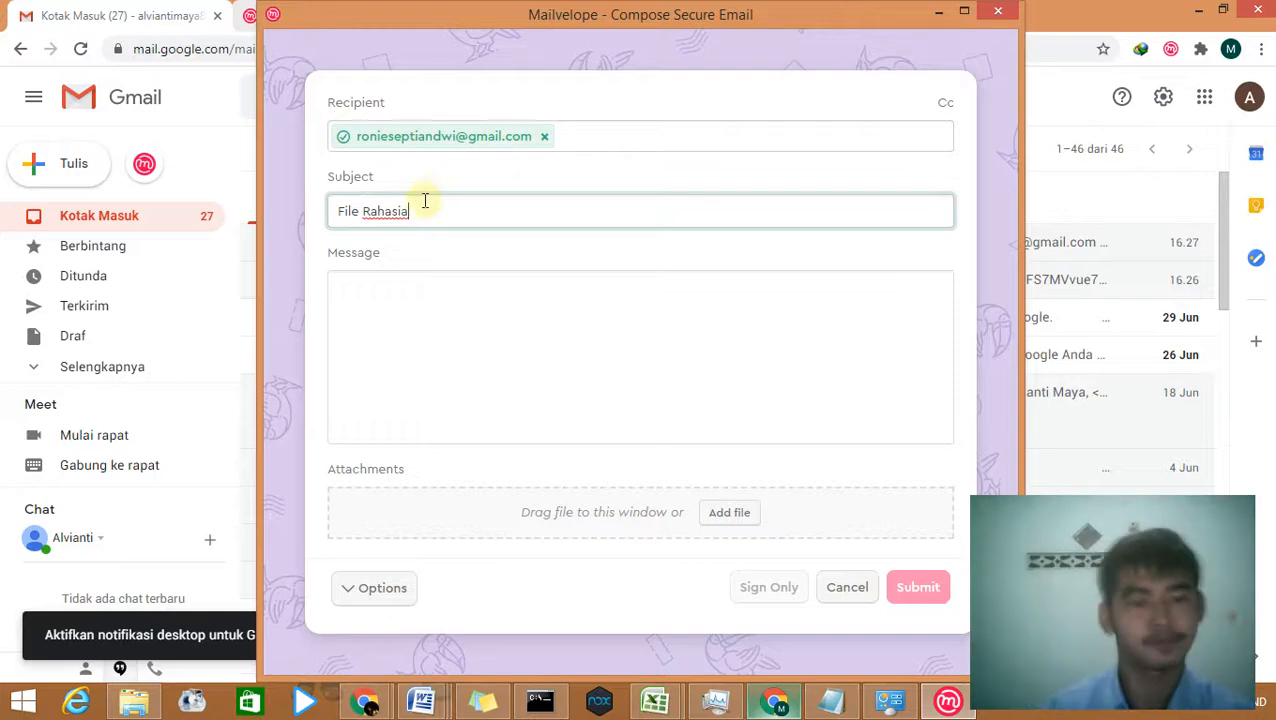
# Step: Write the message 'Informasi ini tidak boleh bocor kesiapapun' in the body
pyautogui.click(432, 708)
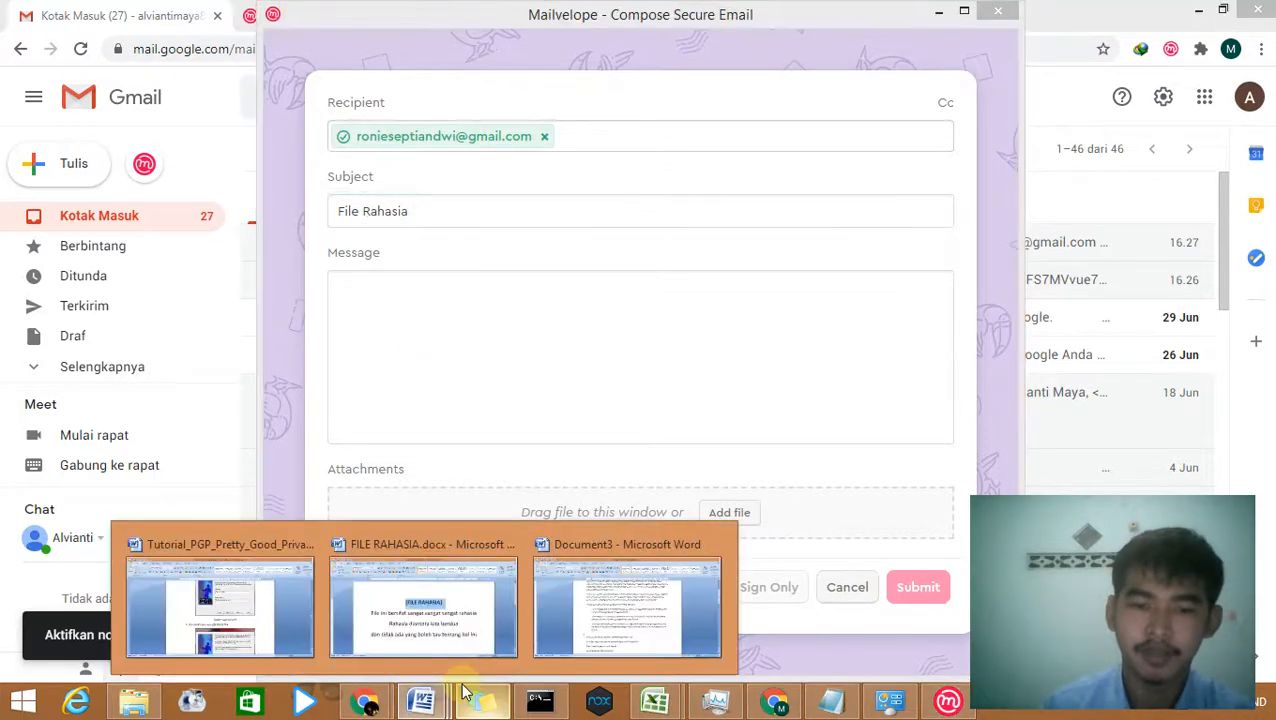
pyautogui.click(634, 361)
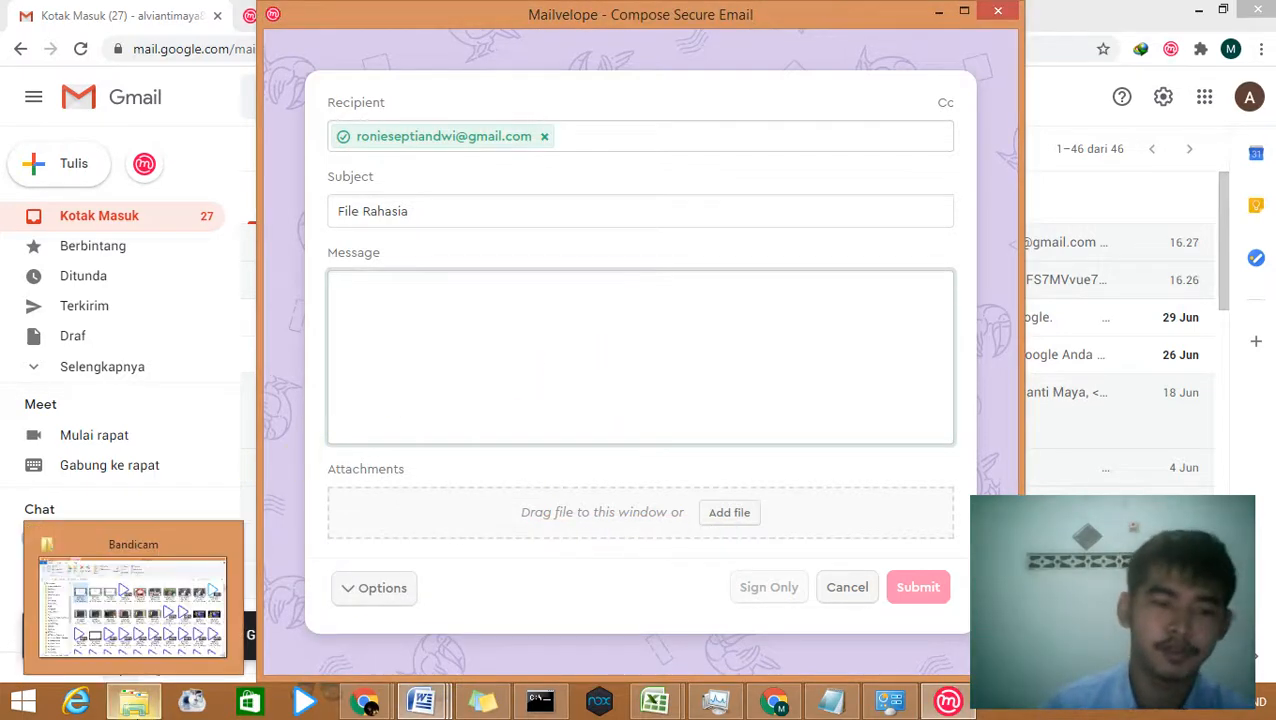
pyautogui.click(510, 327)
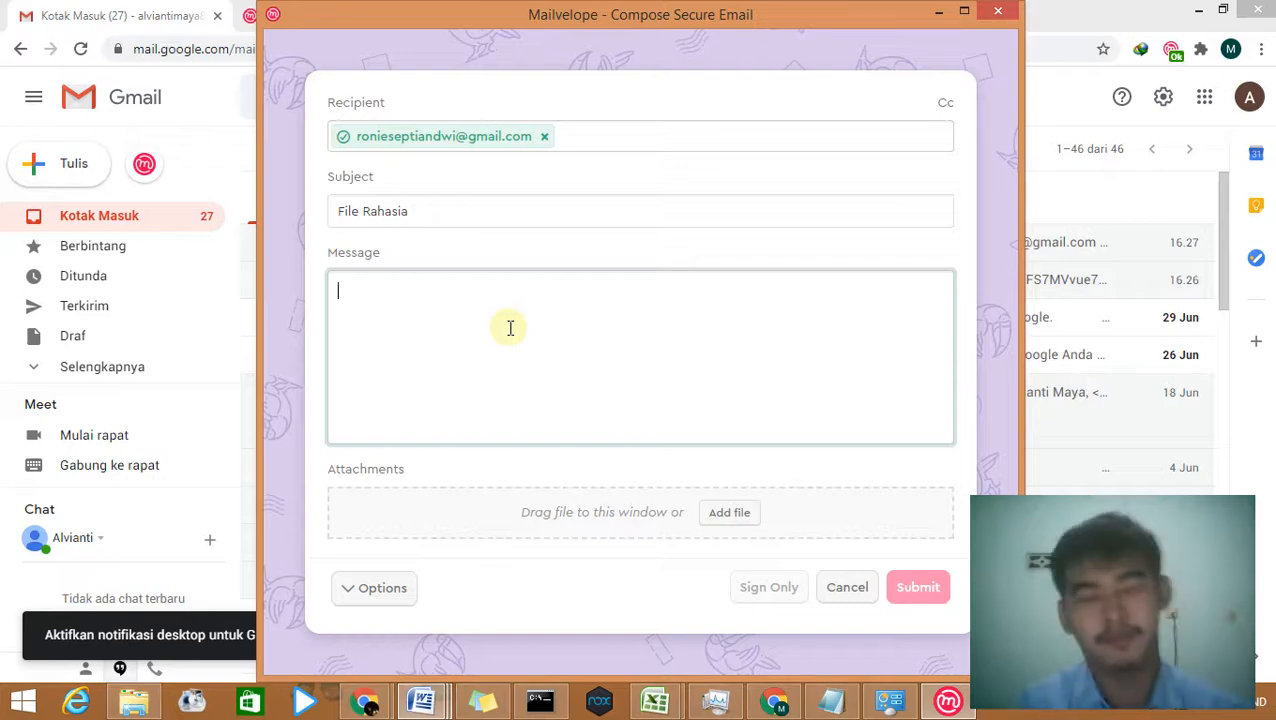
pyautogui.write('Informa')
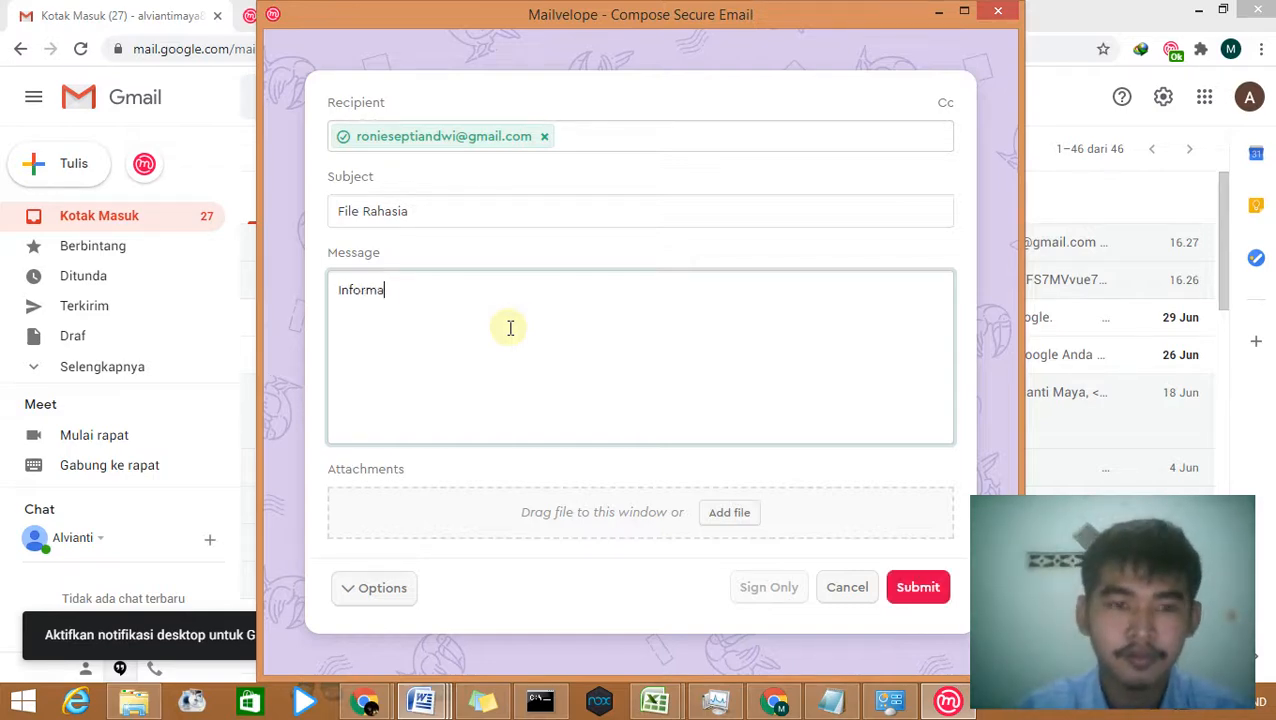
pyautogui.write('si ini tidakbo')
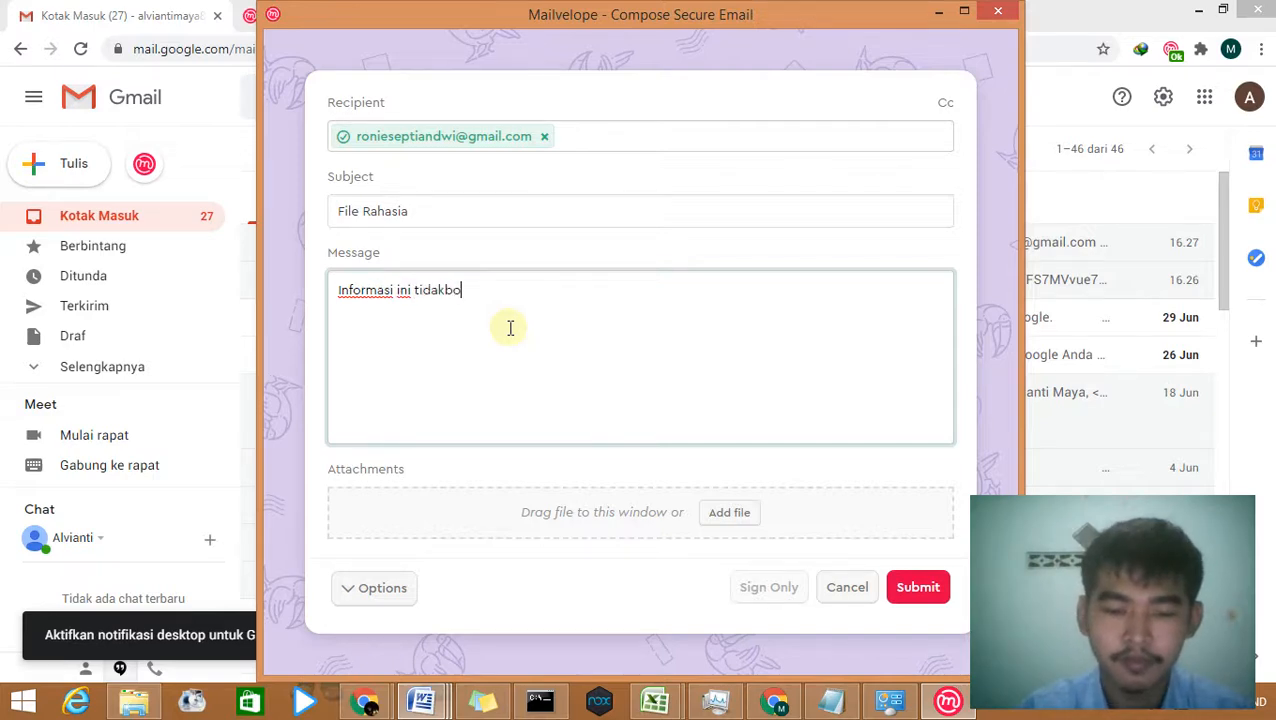
pyautogui.press('BackSpace')
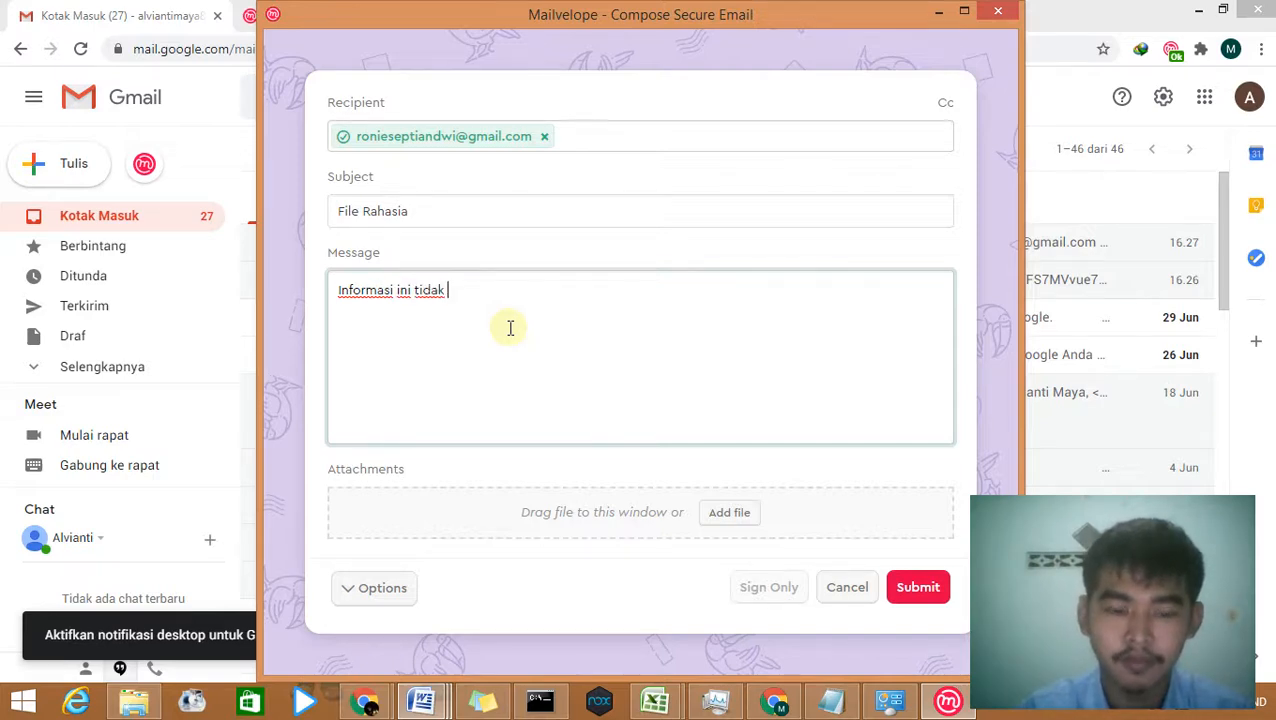
pyautogui.write('h boco')
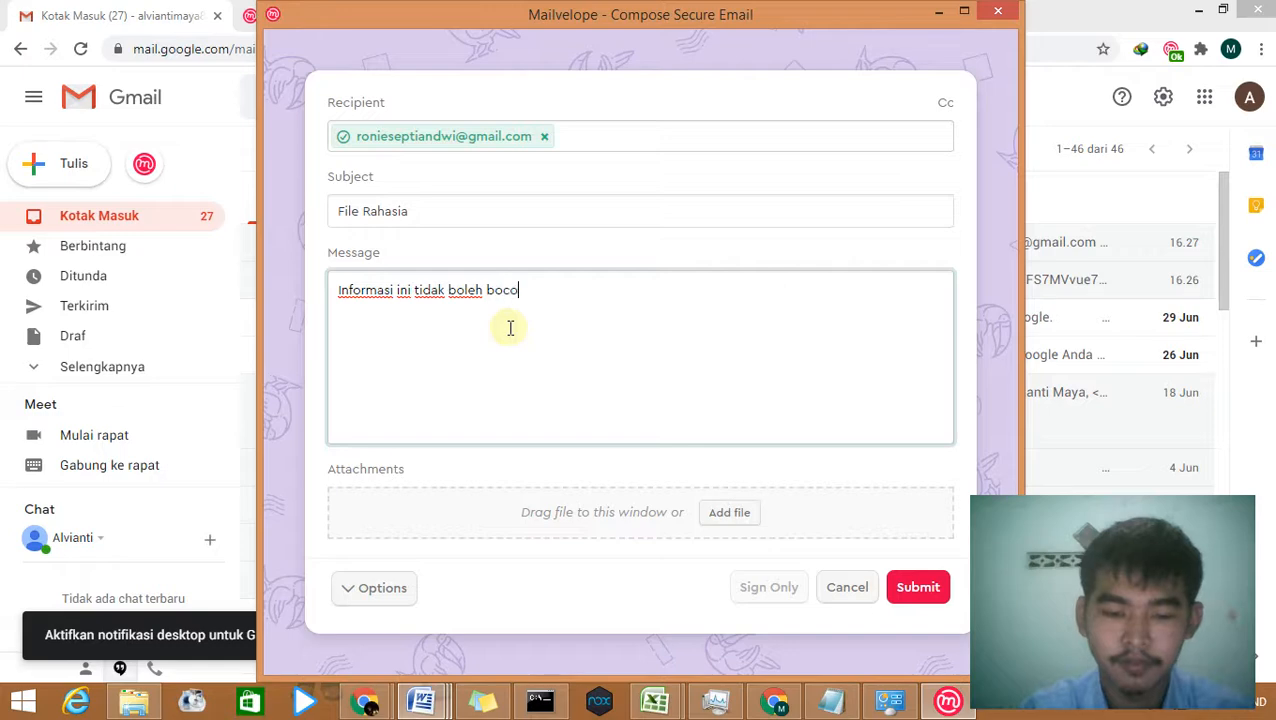
pyautogui.write('r kesiapapun')
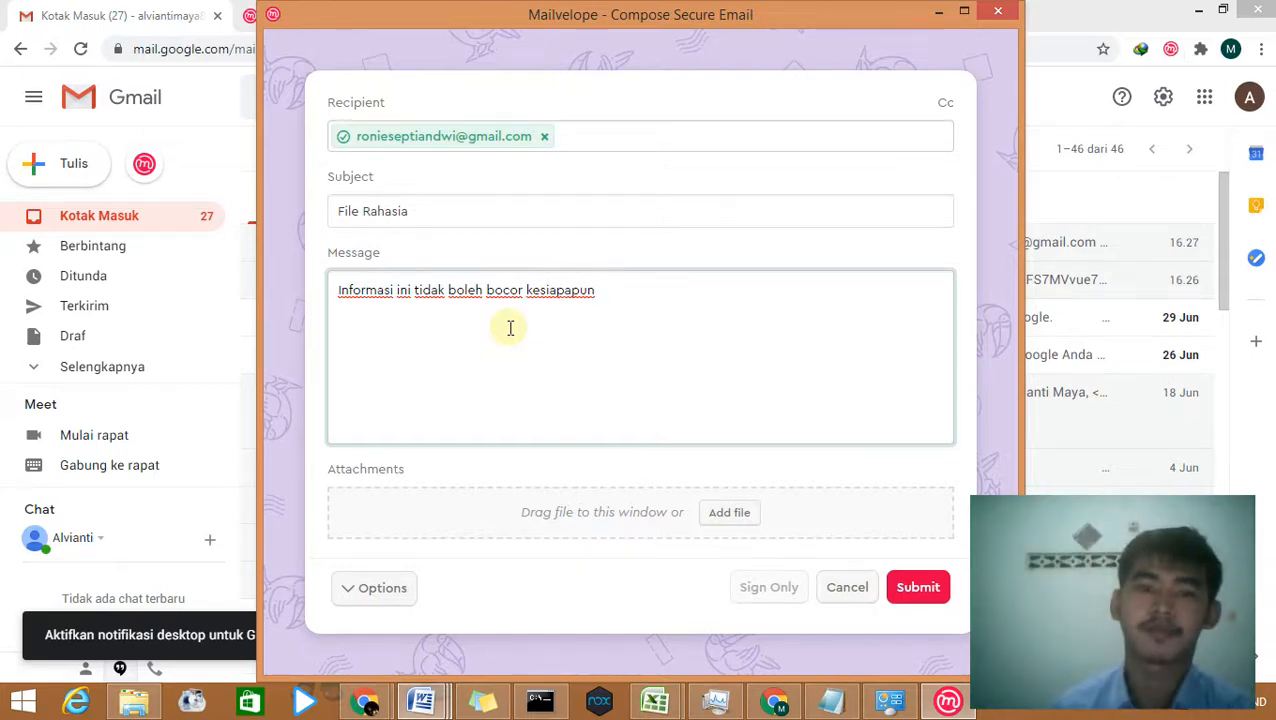
pyautogui.click(572, 327)
pyautogui.click(659, 310)
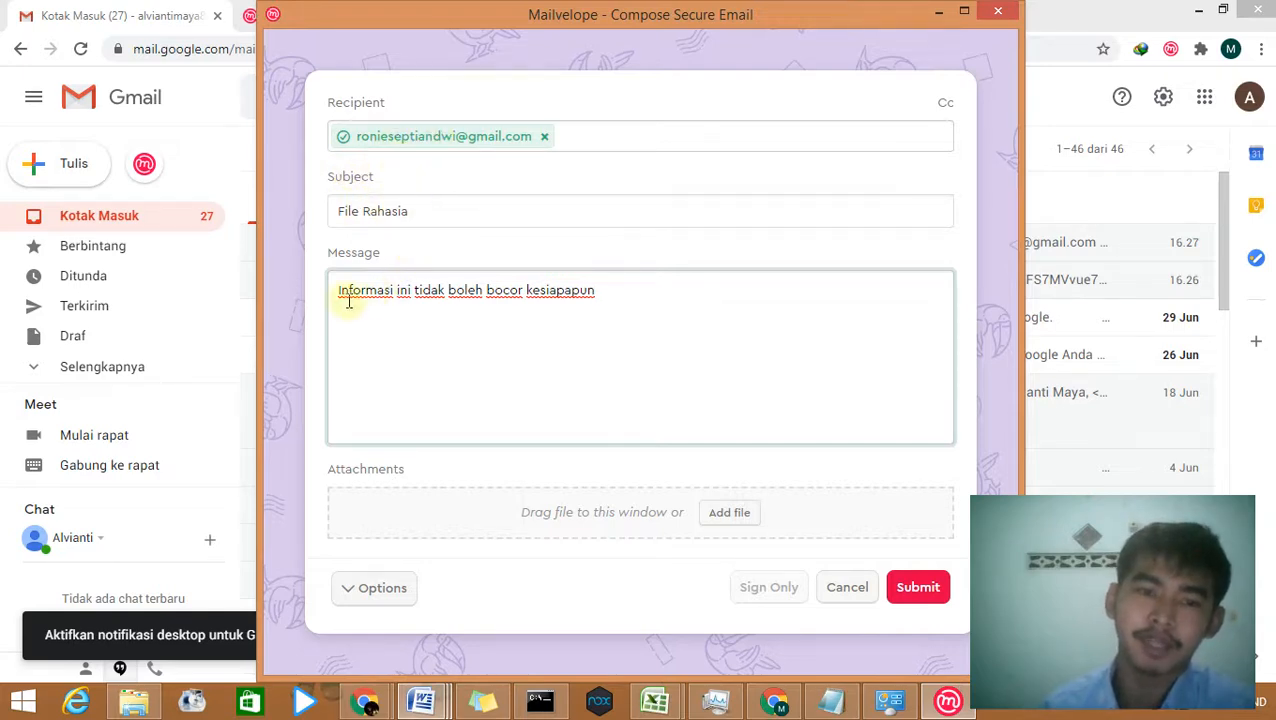
pyautogui.moveTo(339, 294); pyautogui.dragTo(614, 298)
pyautogui.click(614, 298)
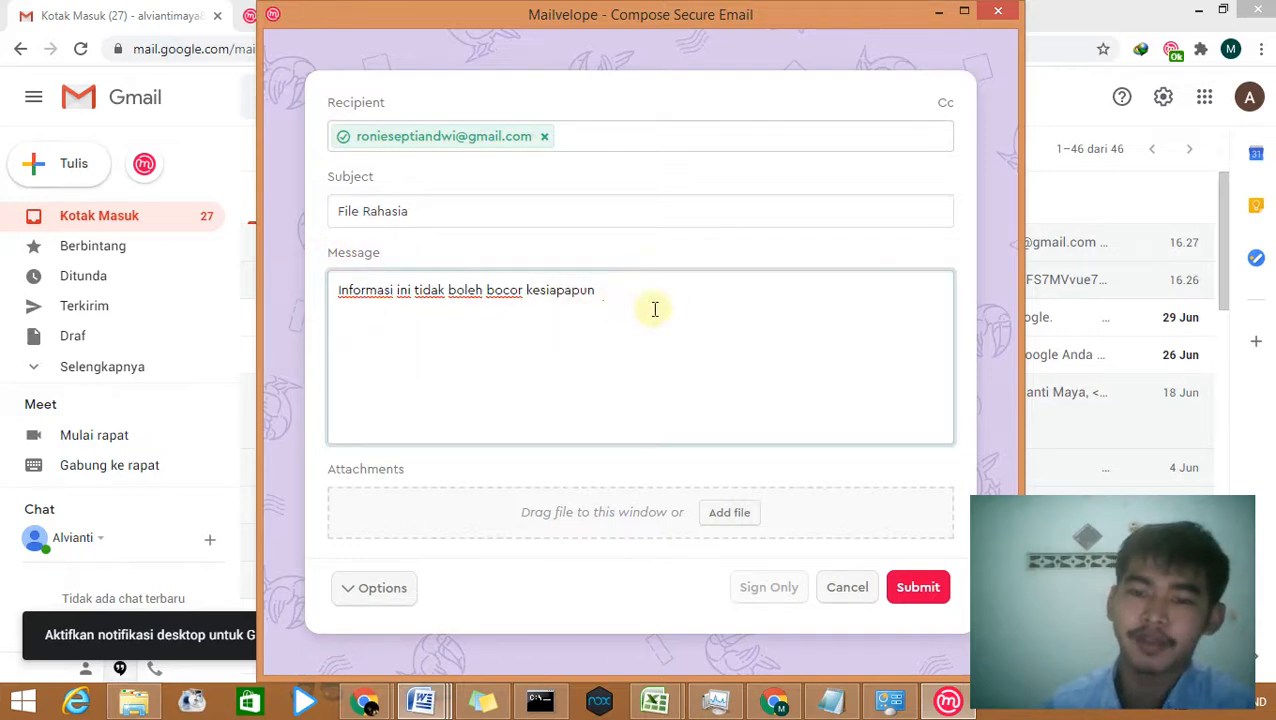
# Step: Submit the encrypted File Rahasia email and switch to the Mailvelope Options window
pyautogui.click(903, 590)
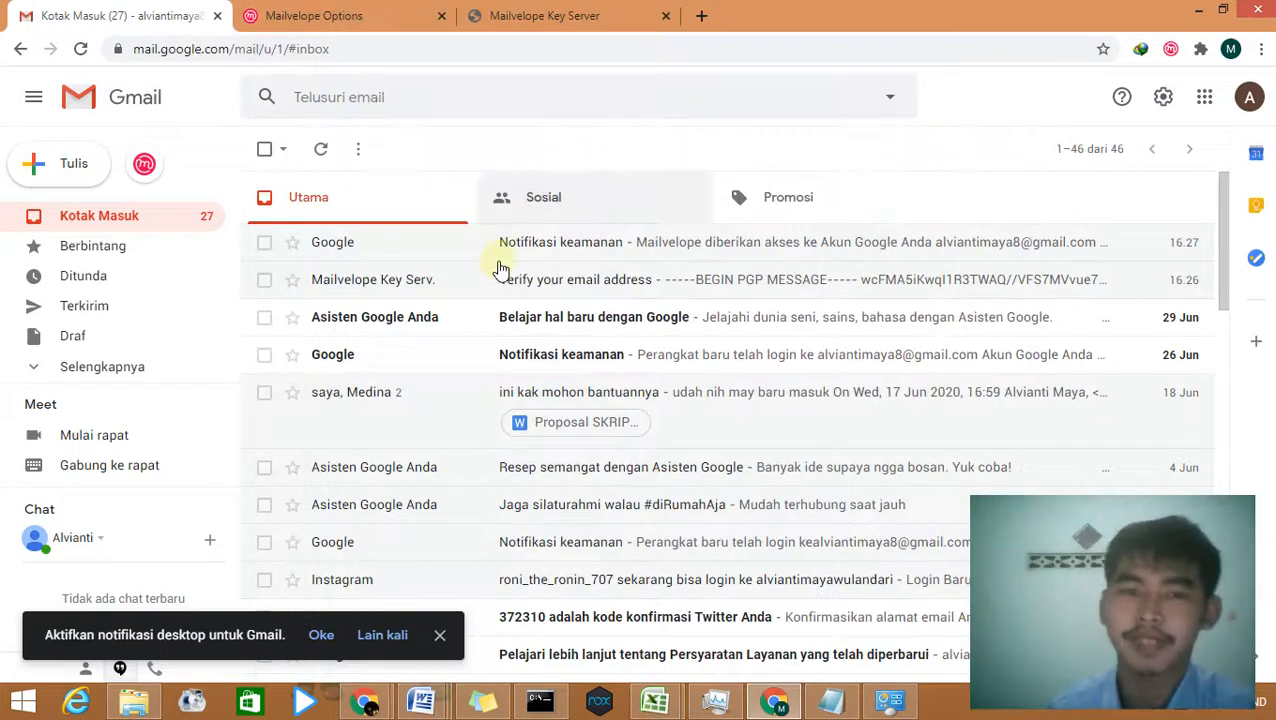
pyautogui.moveTo(368, 706)
pyautogui.click(333, 640)
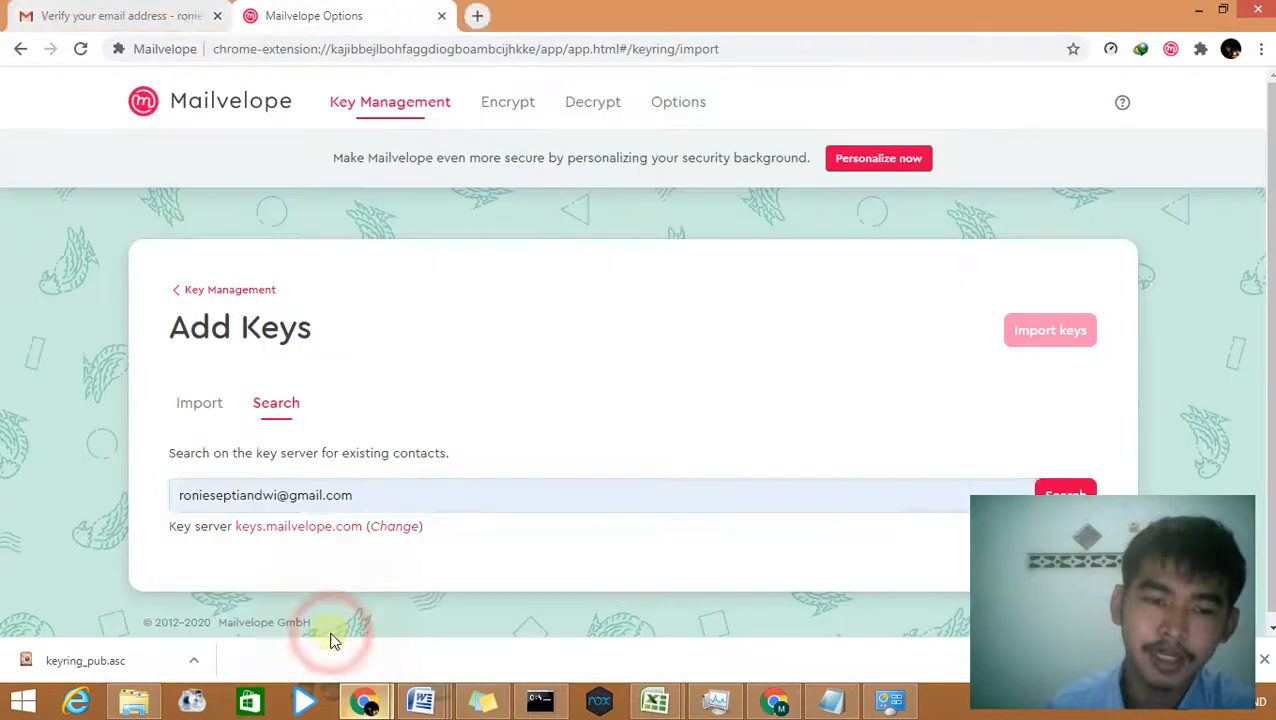
# Step: Switch to the recipient's Gmail account and show its Inbox list
pyautogui.click(136, 14)
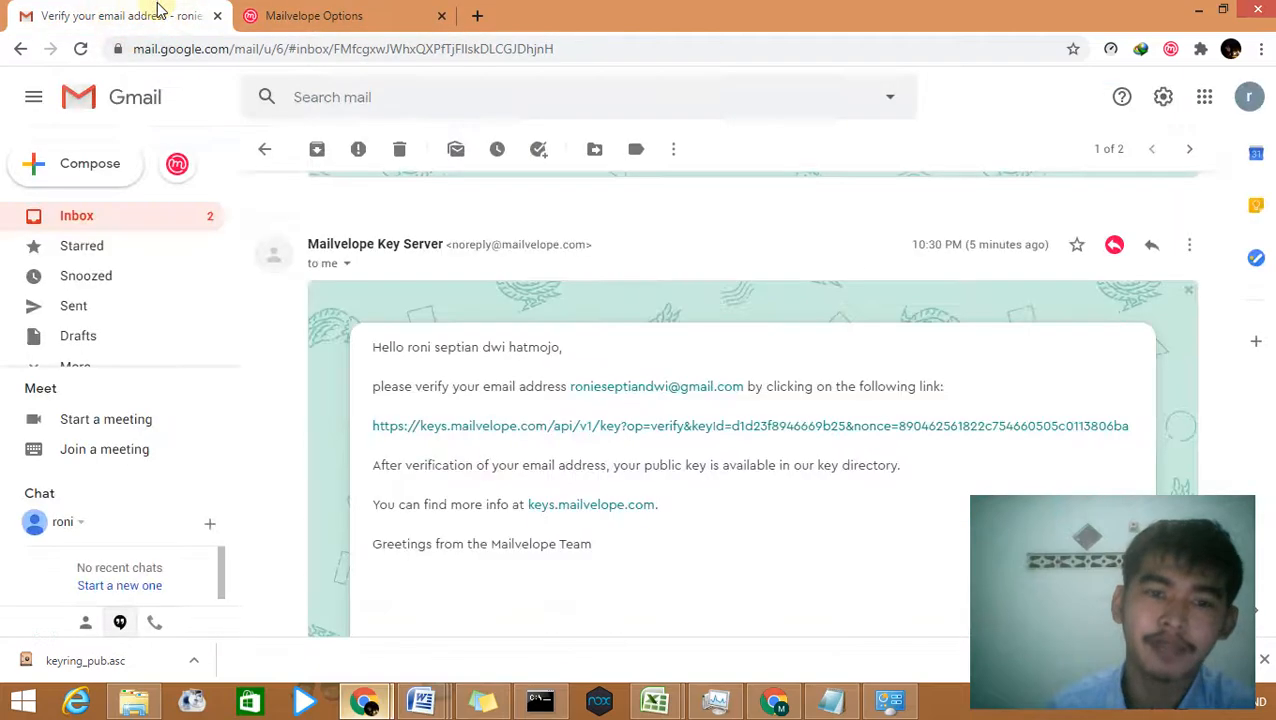
pyautogui.click(106, 216)
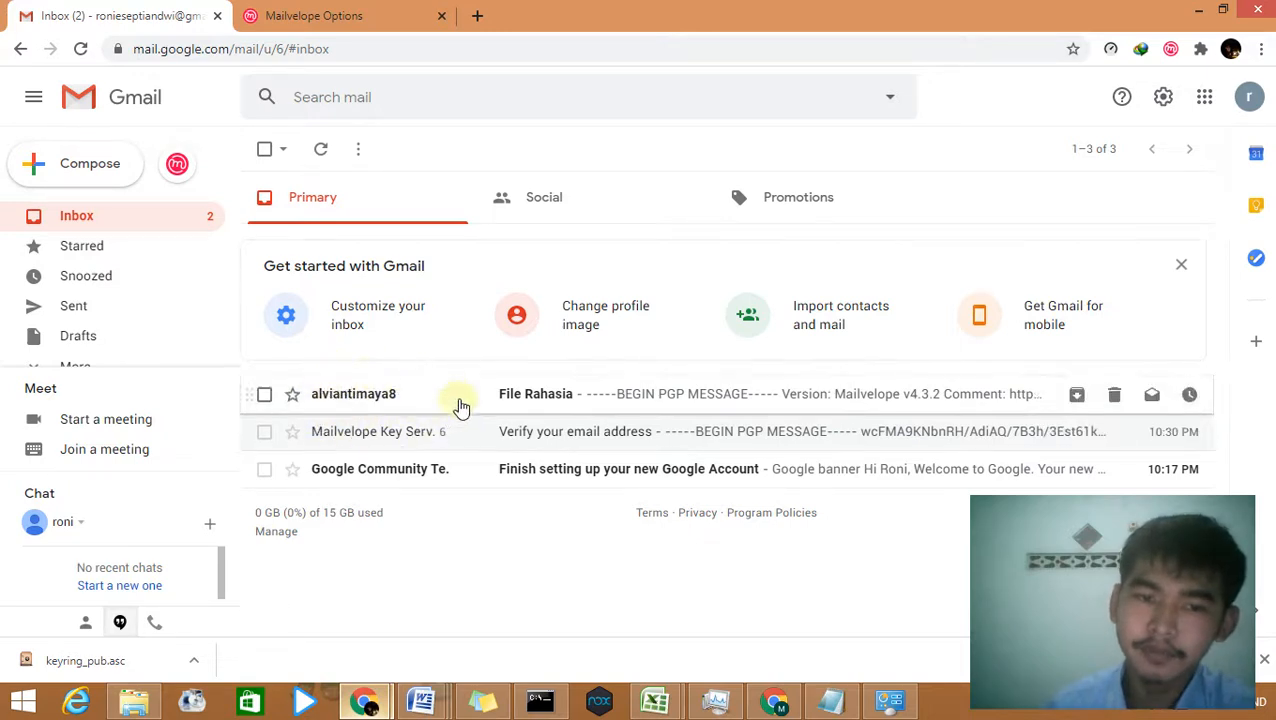
pyautogui.moveTo(334, 402)
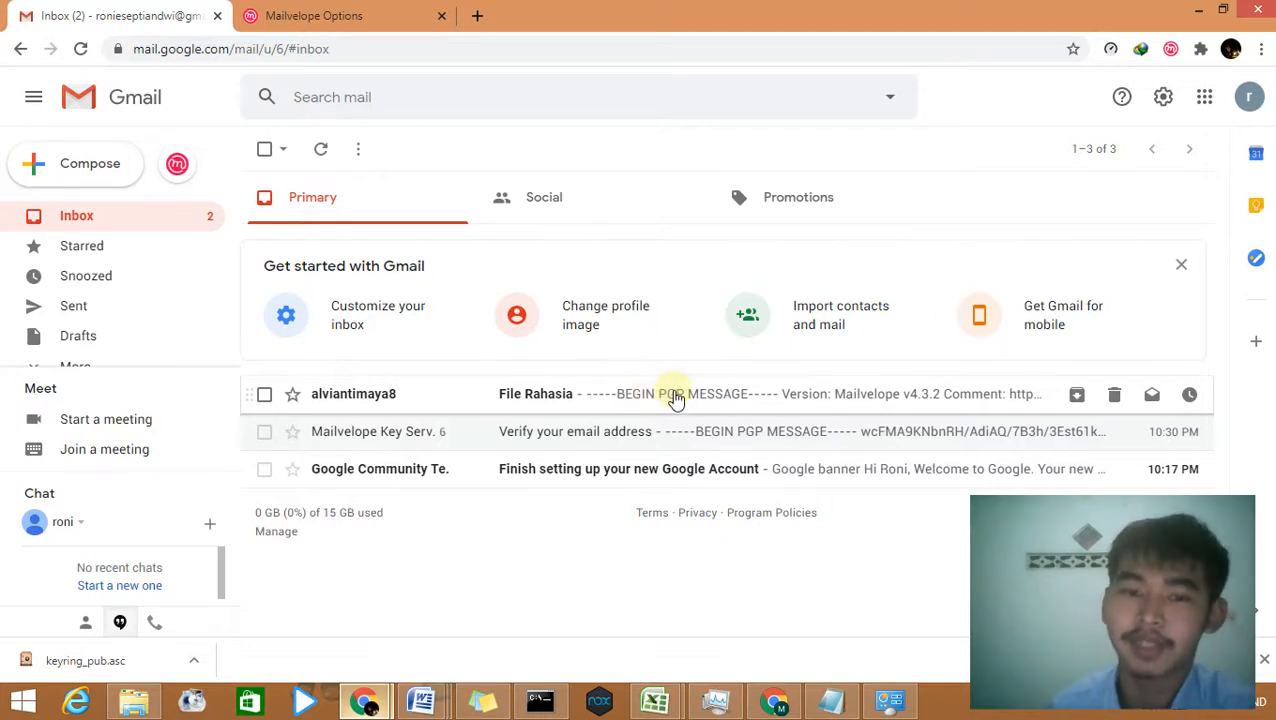
# Step: Open File Rahasia and confirm importing the sender's public key so the message decrypts
pyautogui.click(676, 397)
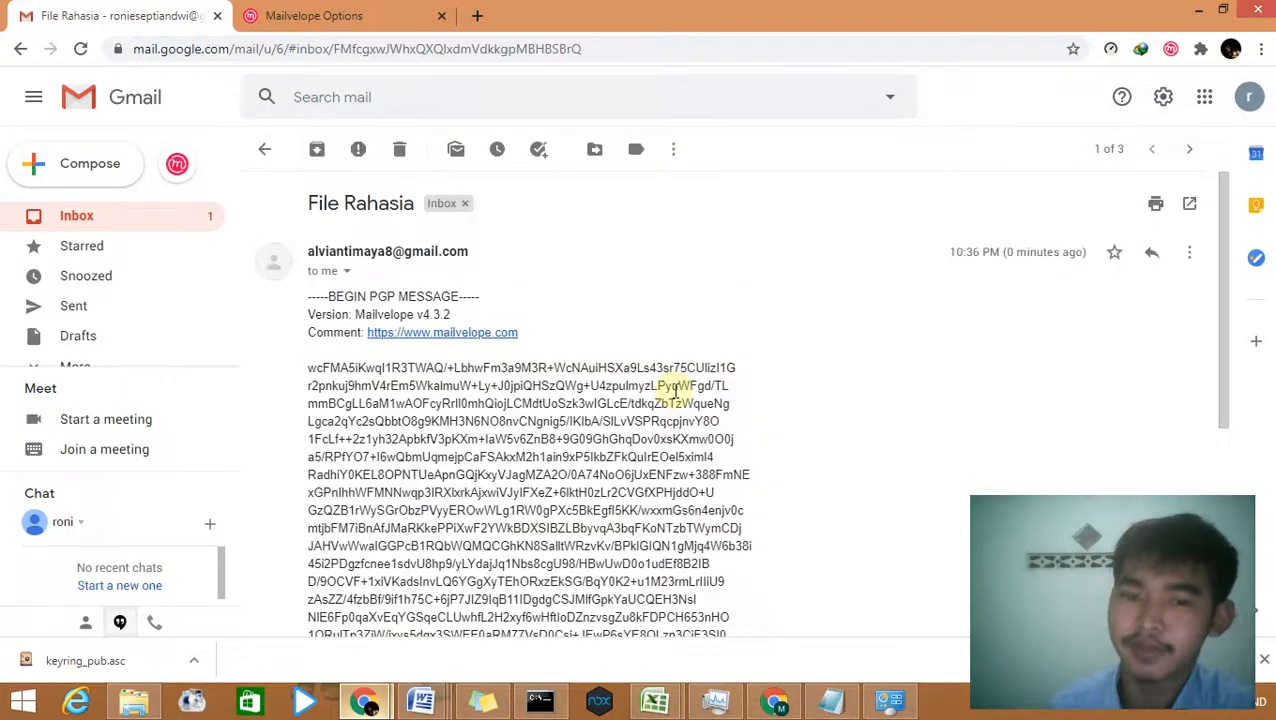
pyautogui.click(672, 328)
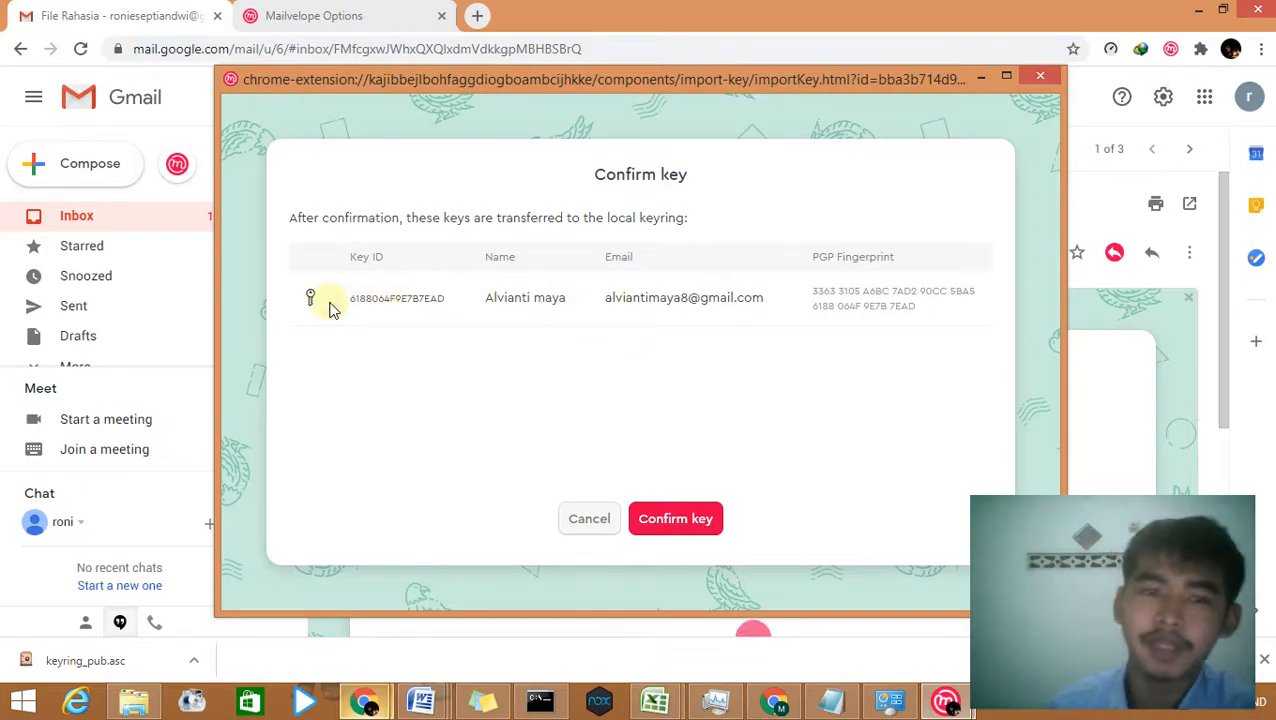
pyautogui.click(659, 521)
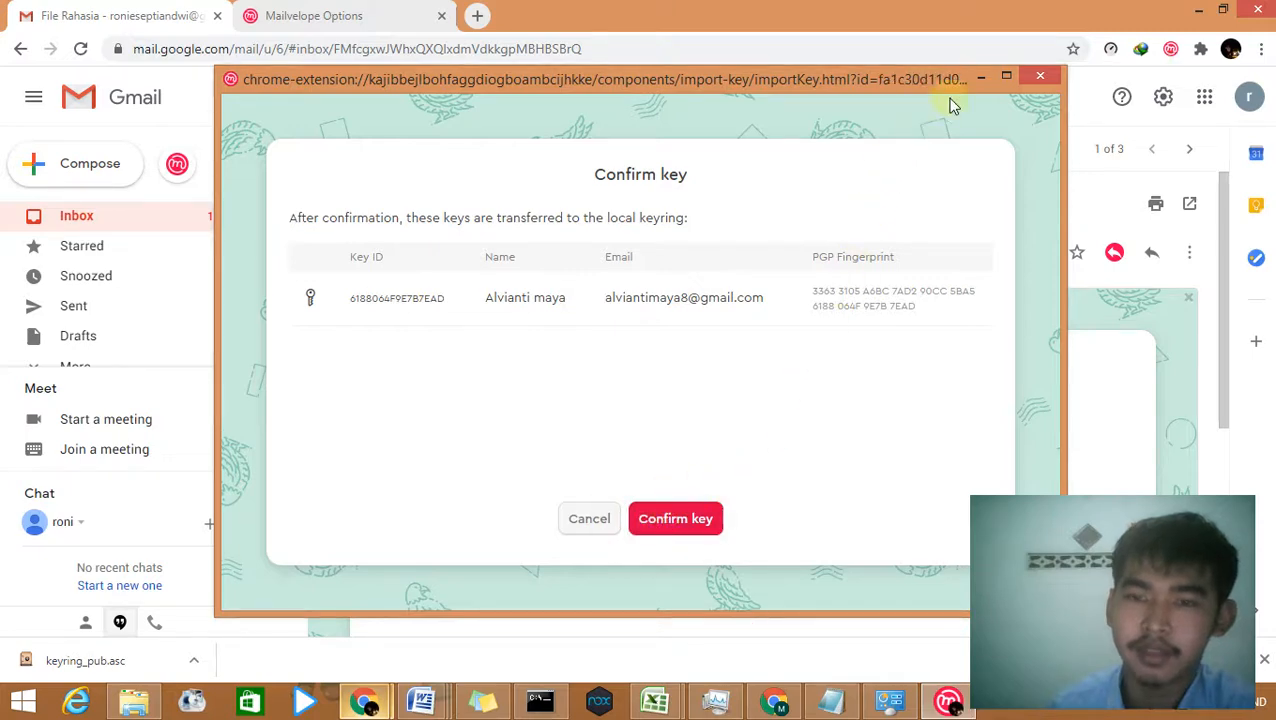
pyautogui.click(818, 297)
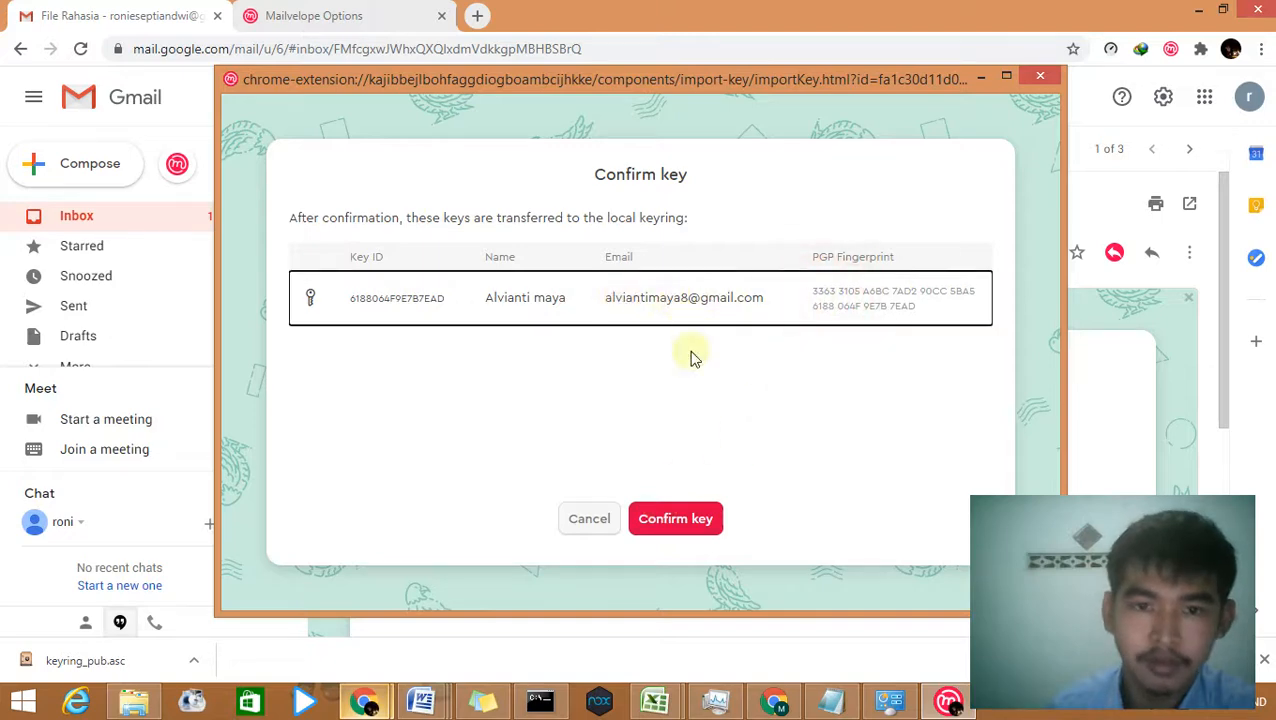
pyautogui.click(672, 518)
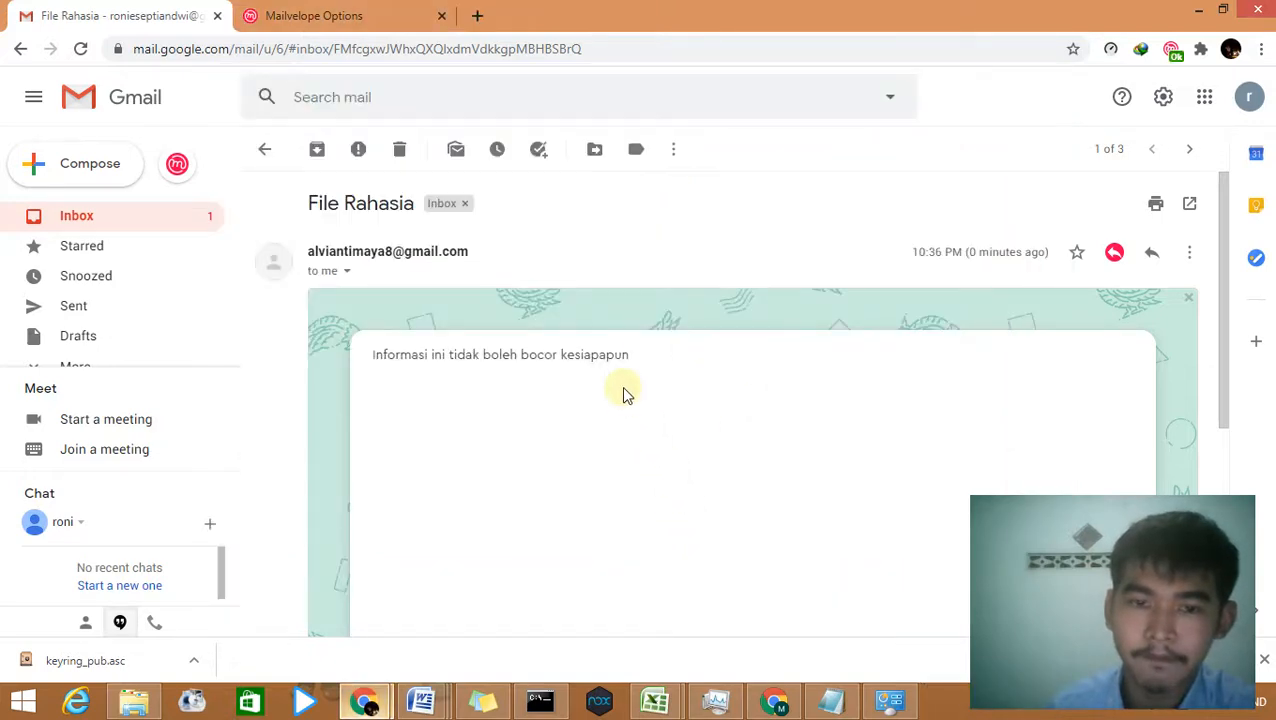
# Step: Highlight the decrypted message line, then leave File Rahasia for the inbox list
pyautogui.scroll(-2, 612, 362)
pyautogui.scroll(2, 640, 367)
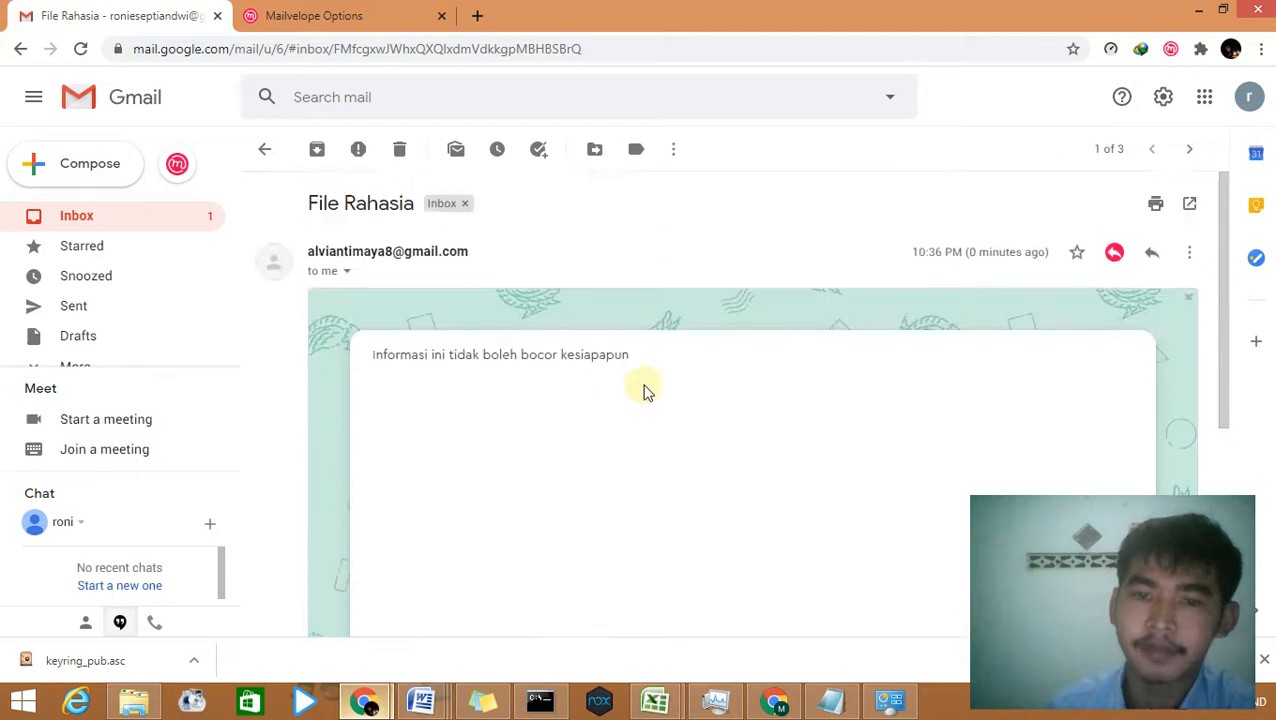
pyautogui.click(649, 380)
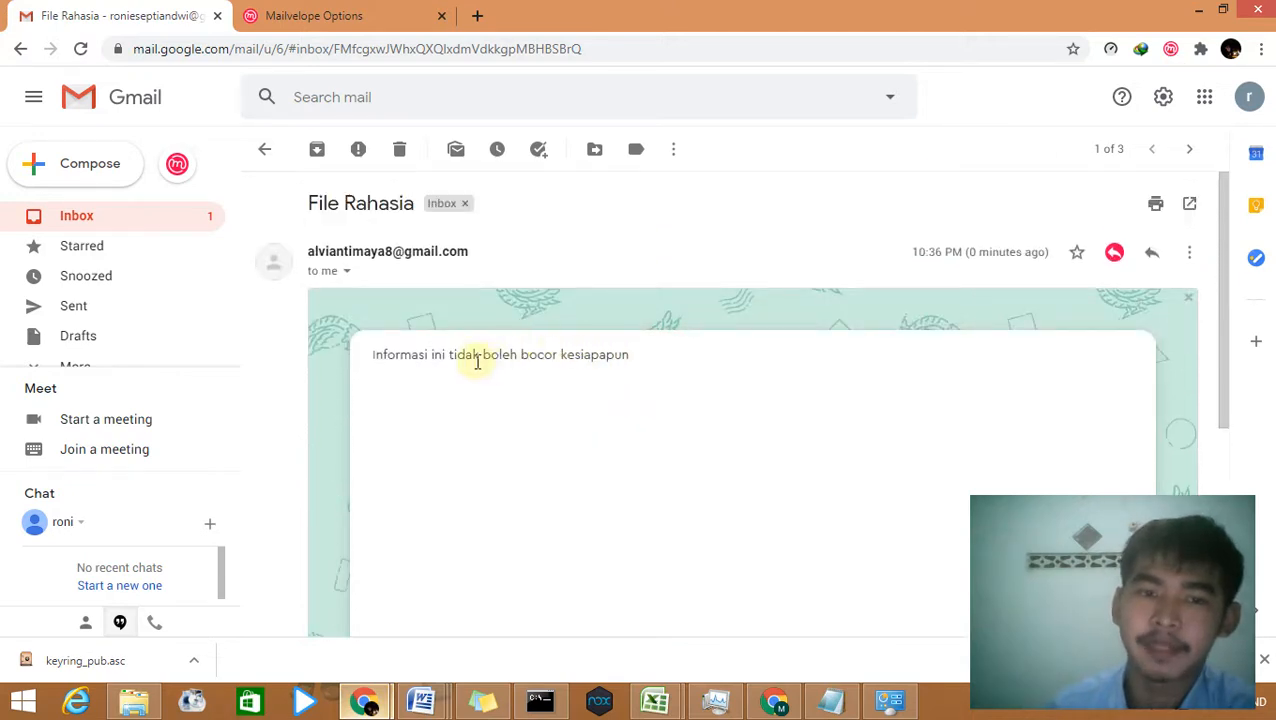
pyautogui.moveTo(649, 365); pyautogui.dragTo(410, 370)
pyautogui.click(422, 372)
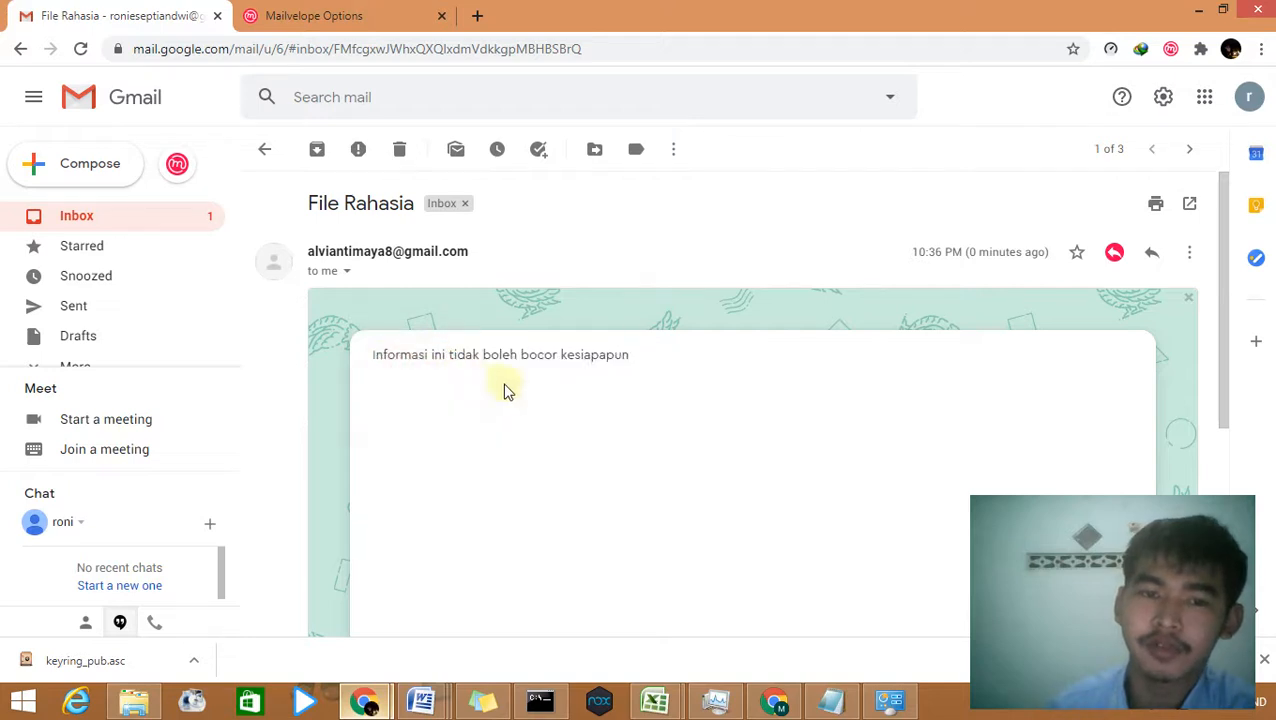
pyautogui.scroll(-3, 672, 362)
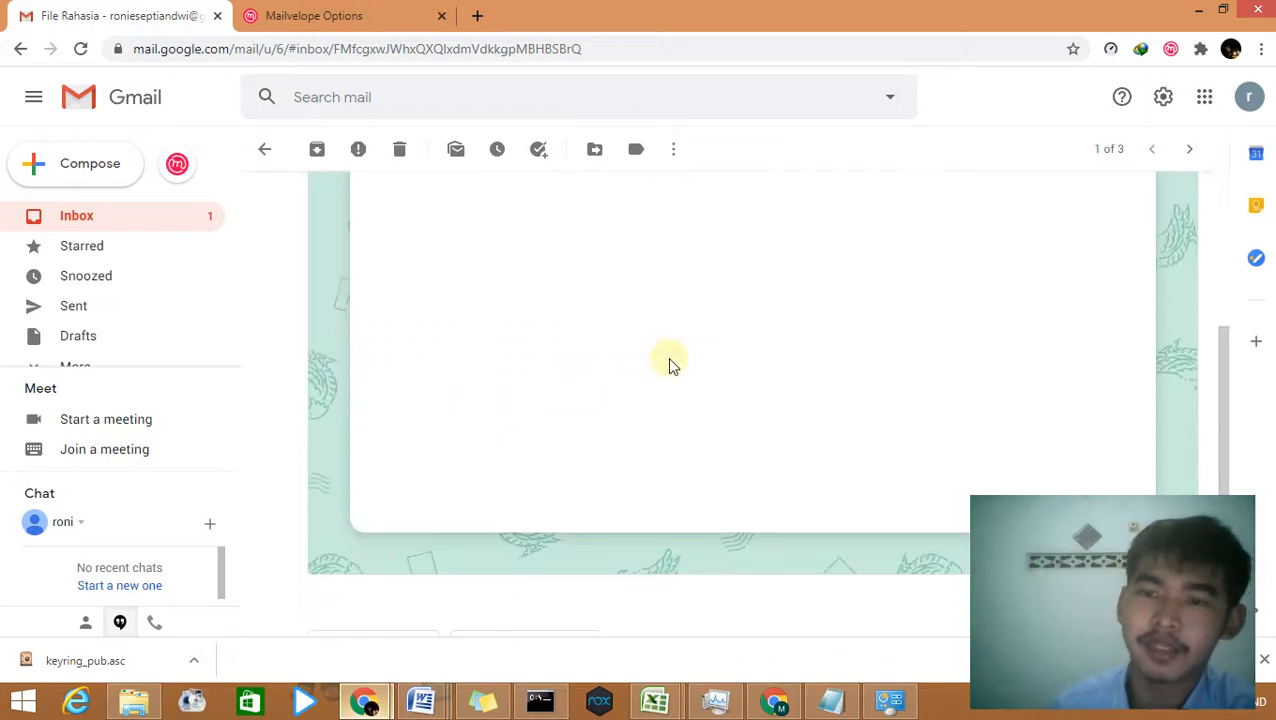
pyautogui.scroll(3, 672, 364)
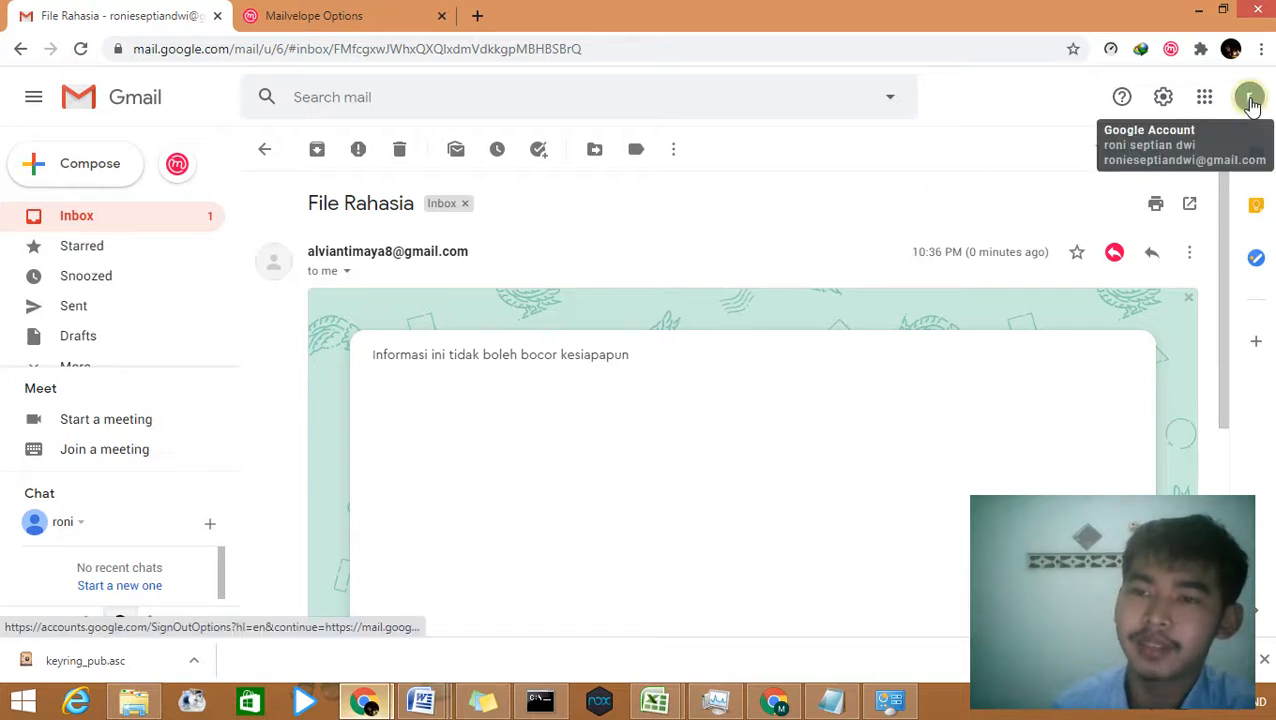
pyautogui.click(85, 212)
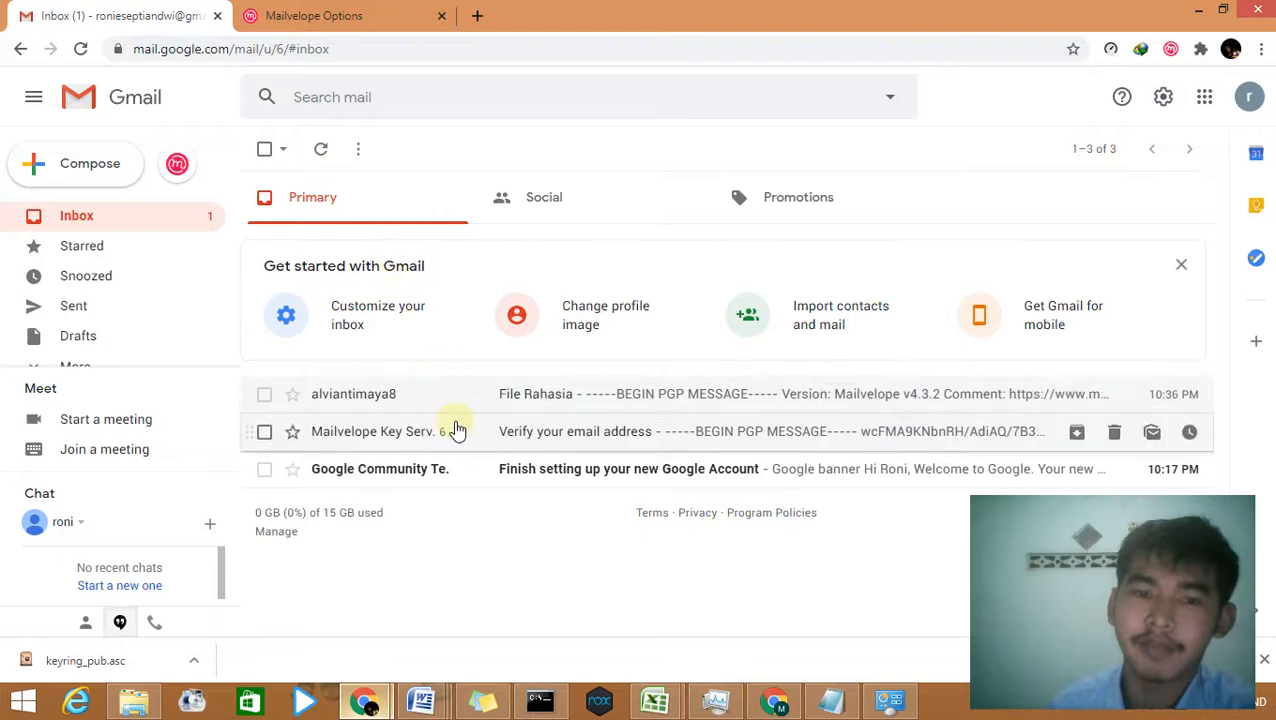
# Step: Switch off the Mailvelope toggle on the Manage extensions page and return to Gmail
pyautogui.click(357, 10)
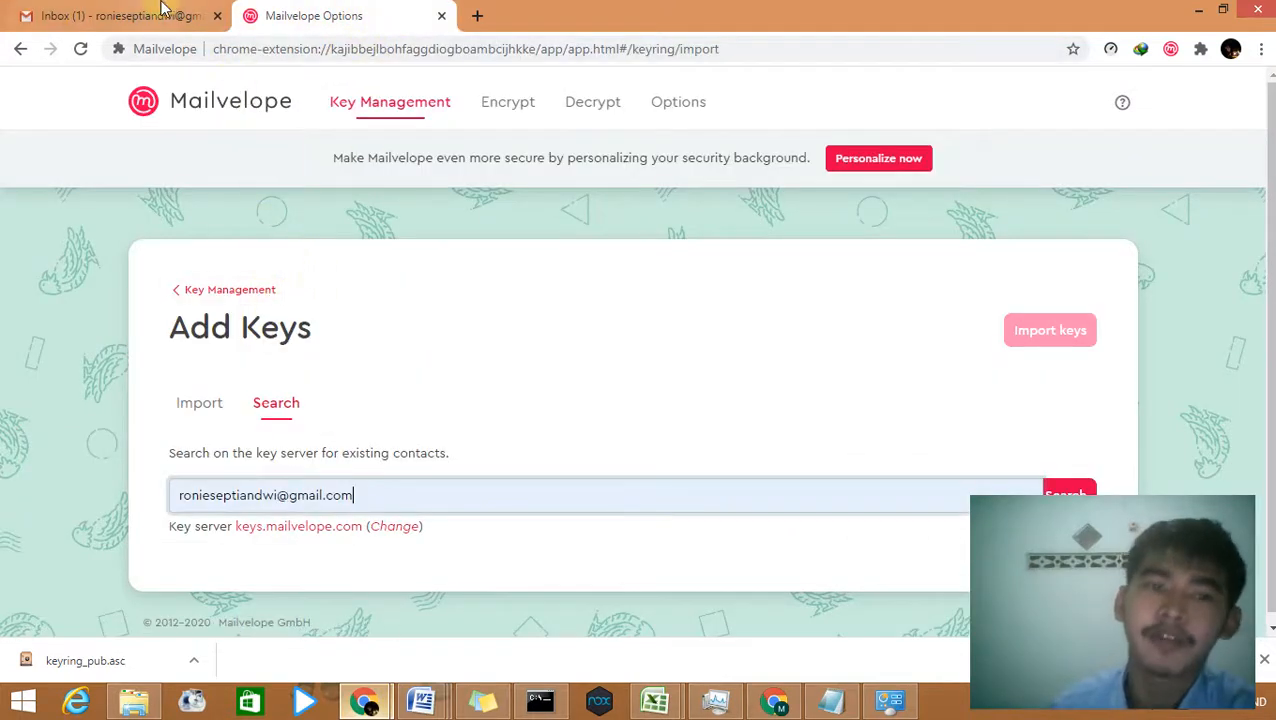
pyautogui.click(163, 10)
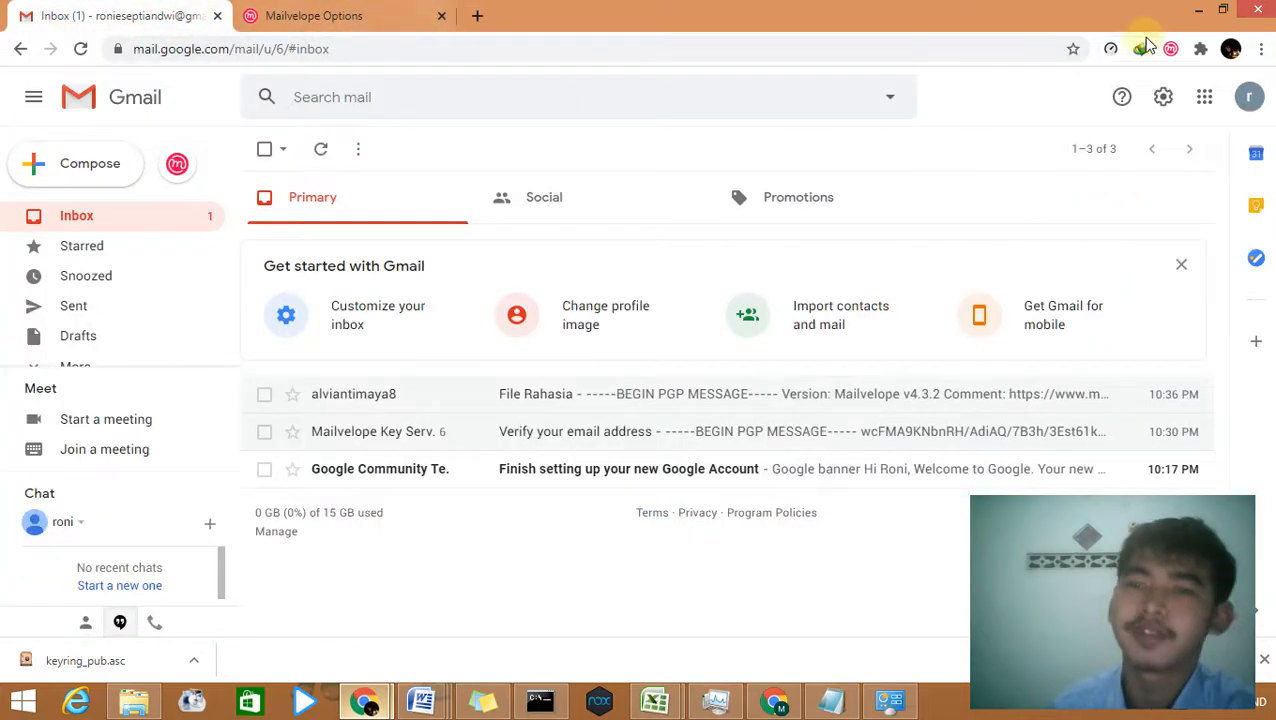
pyautogui.click(1170, 50)
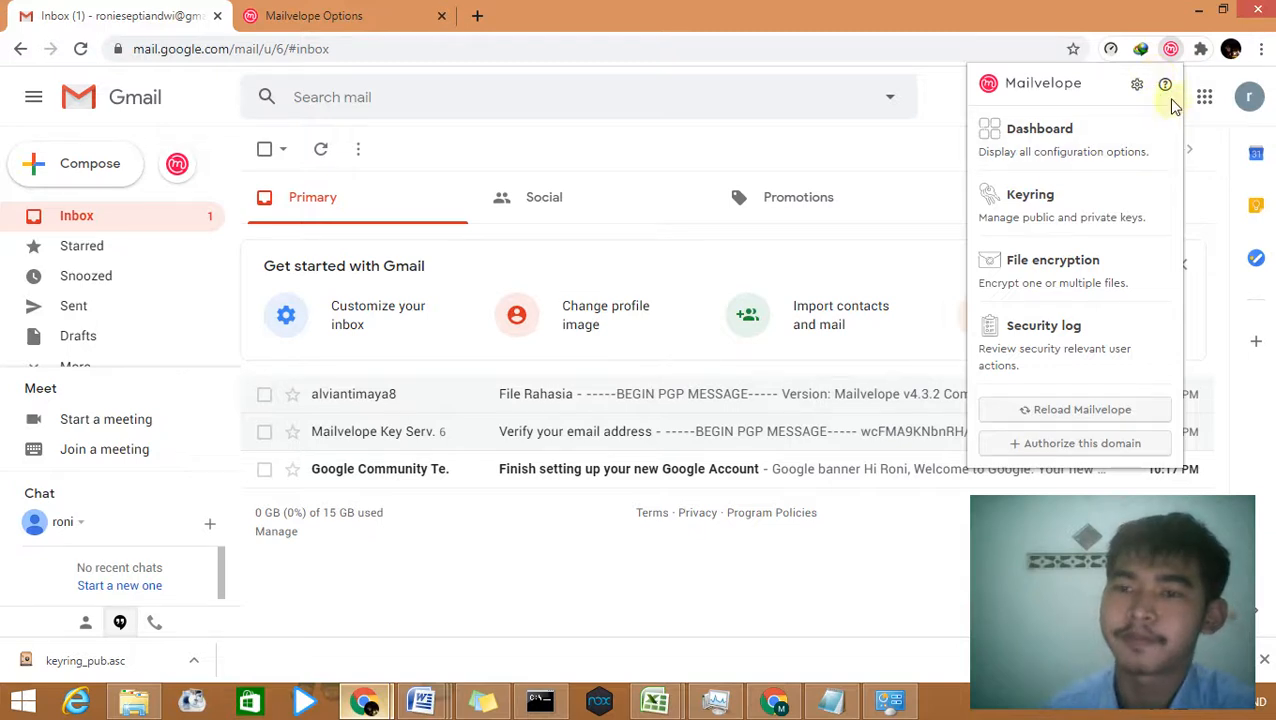
pyautogui.click(1199, 49)
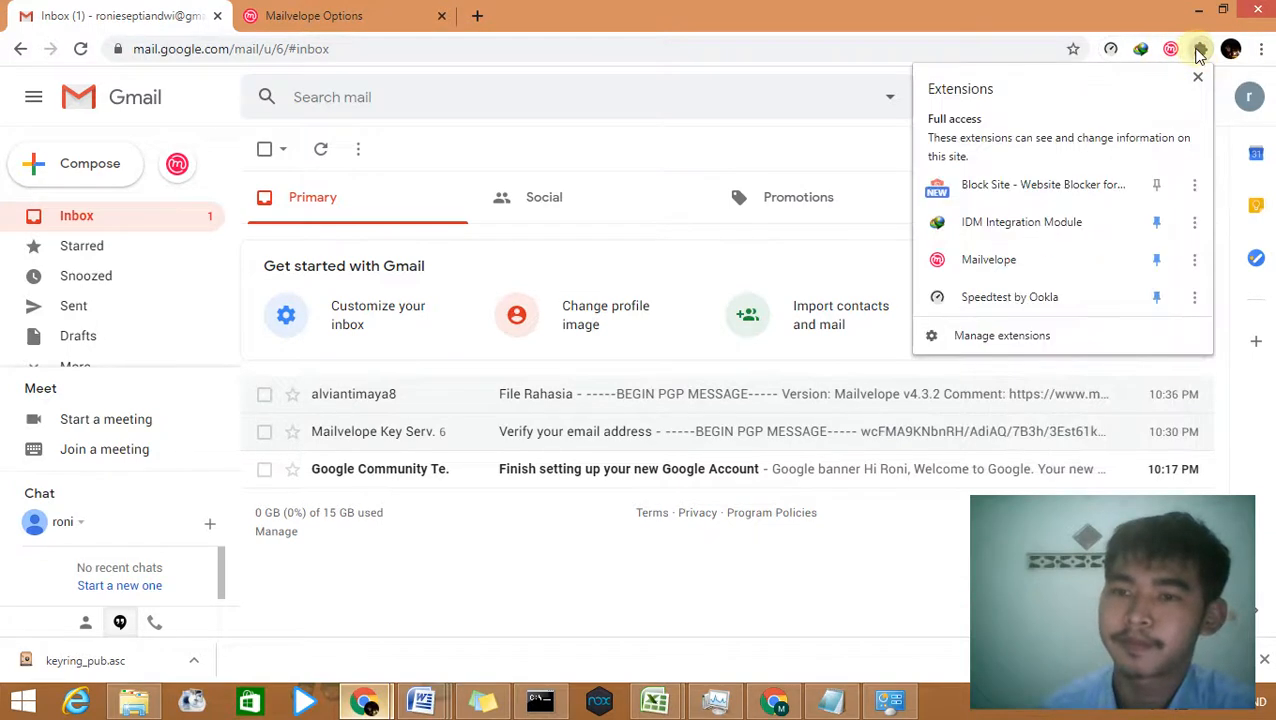
pyautogui.click(1031, 334)
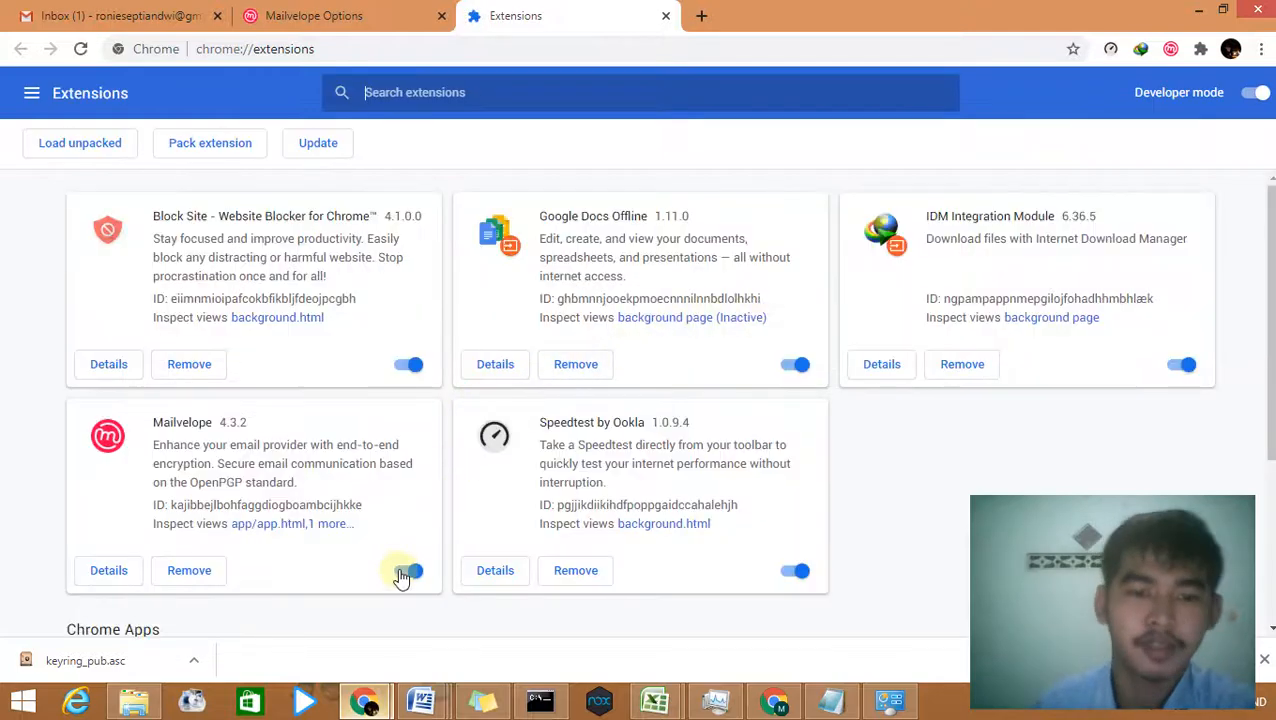
pyautogui.click(408, 571)
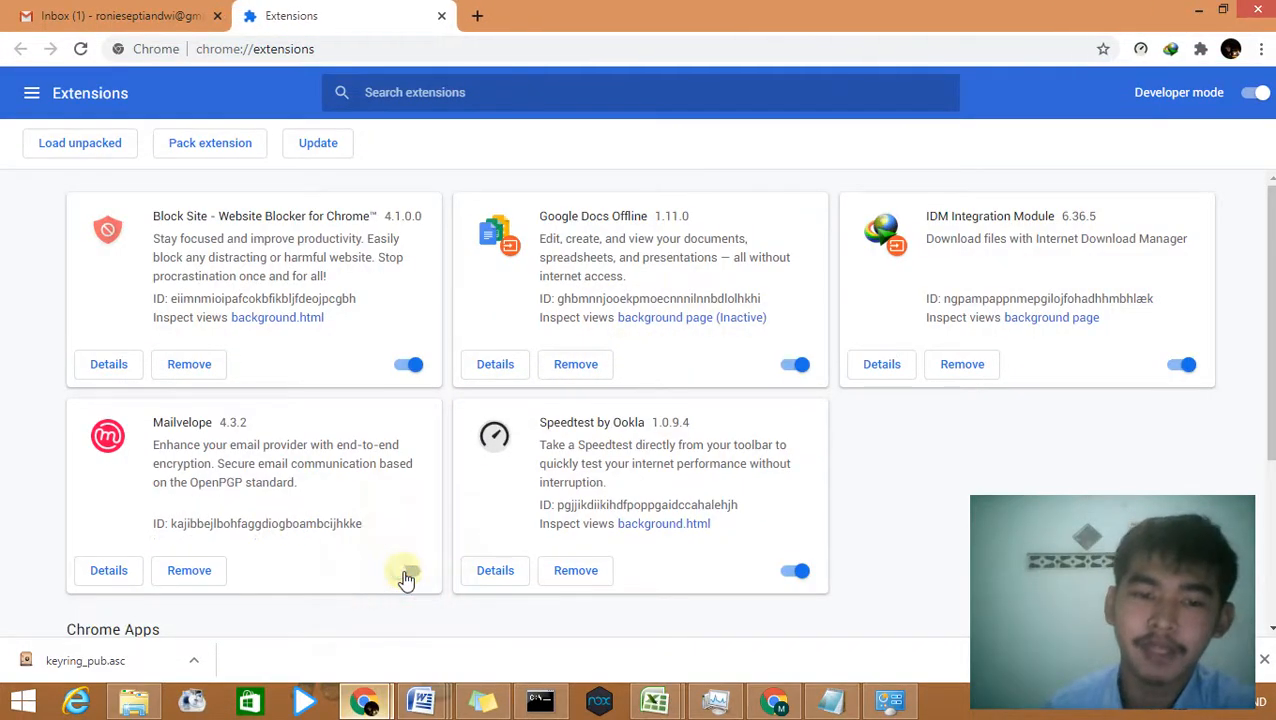
pyautogui.click(148, 15)
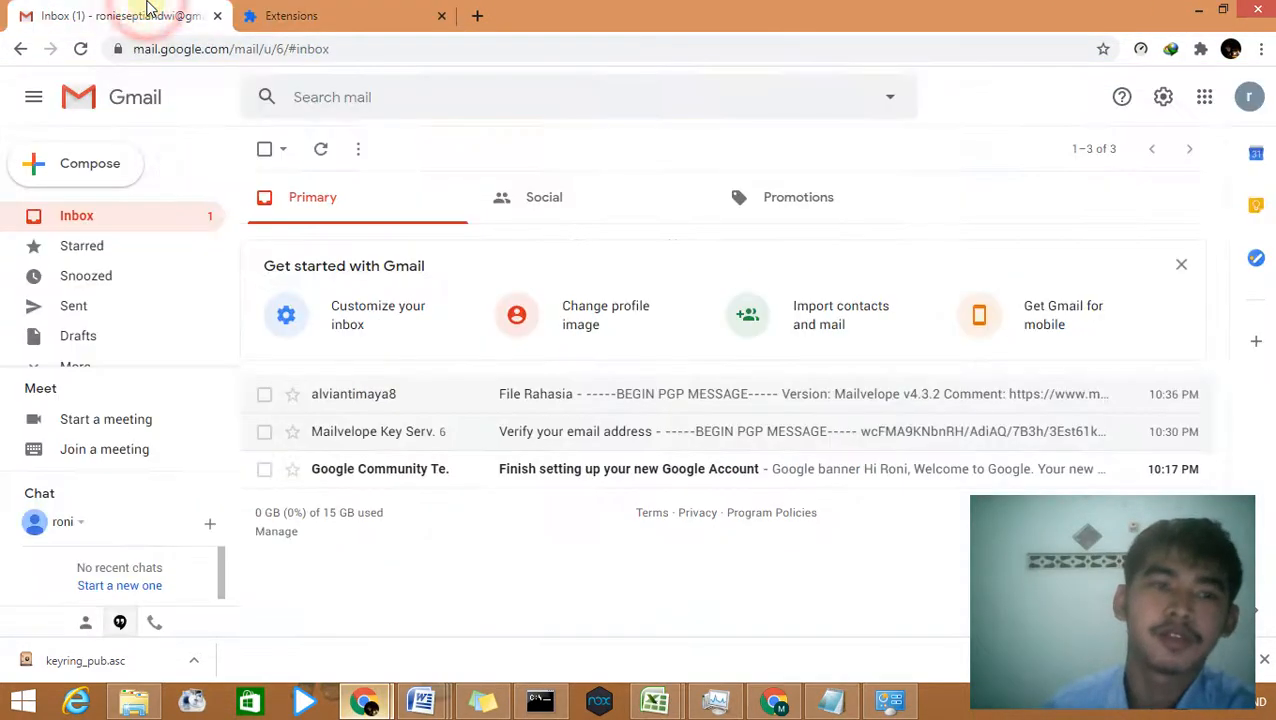
# Step: Reload Gmail, browse File Rahasia's raw PGP block, then switch Mailvelope's extension toggle back on
pyautogui.click(81, 48)
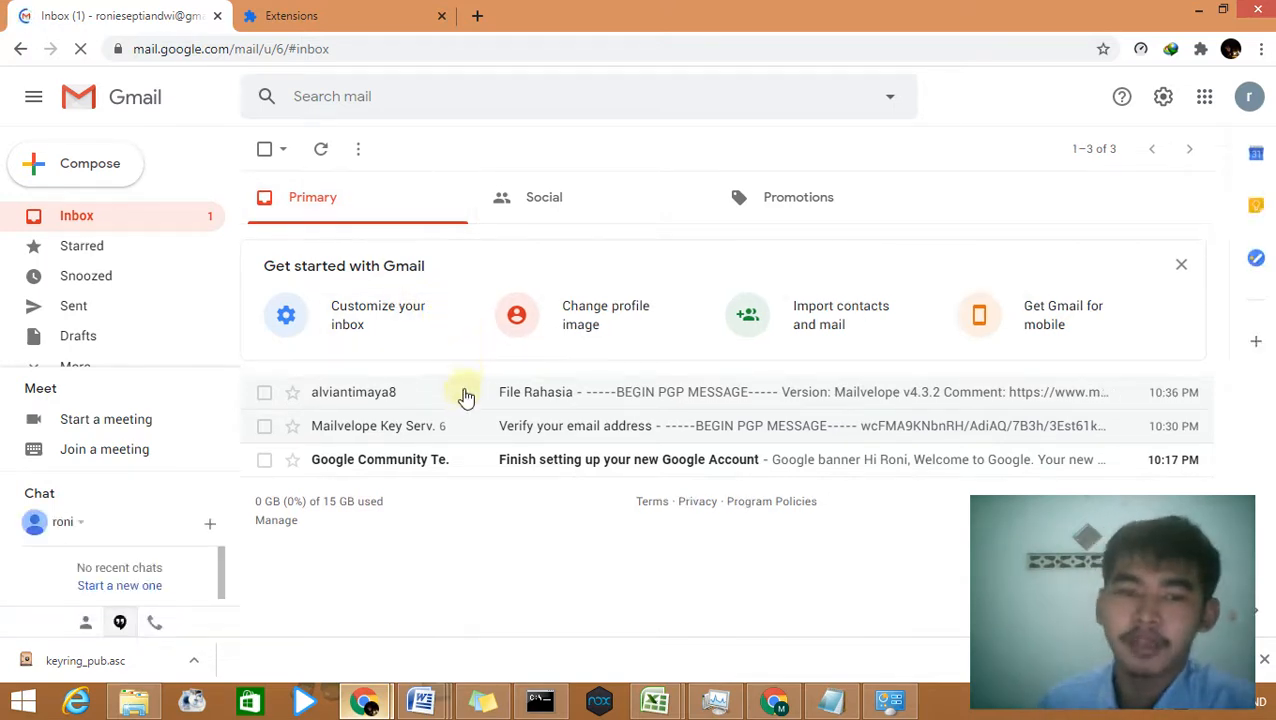
pyautogui.click(690, 400)
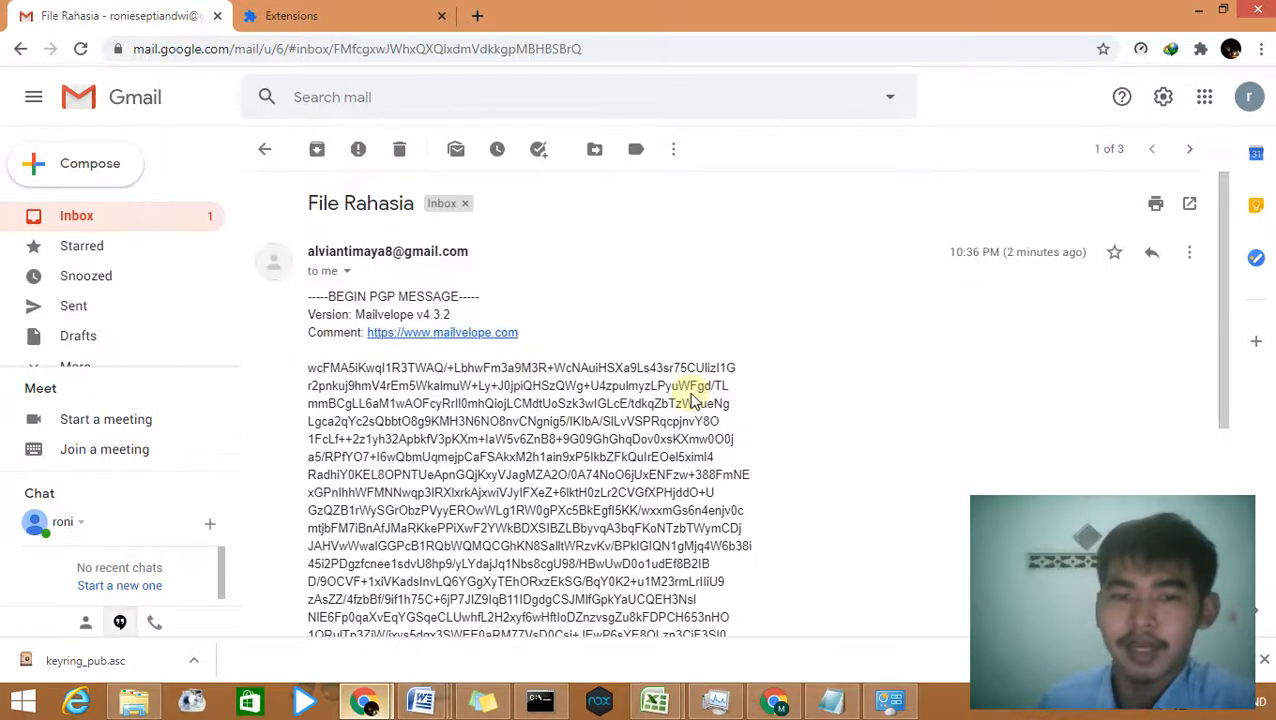
pyautogui.scroll(-3, 646, 304)
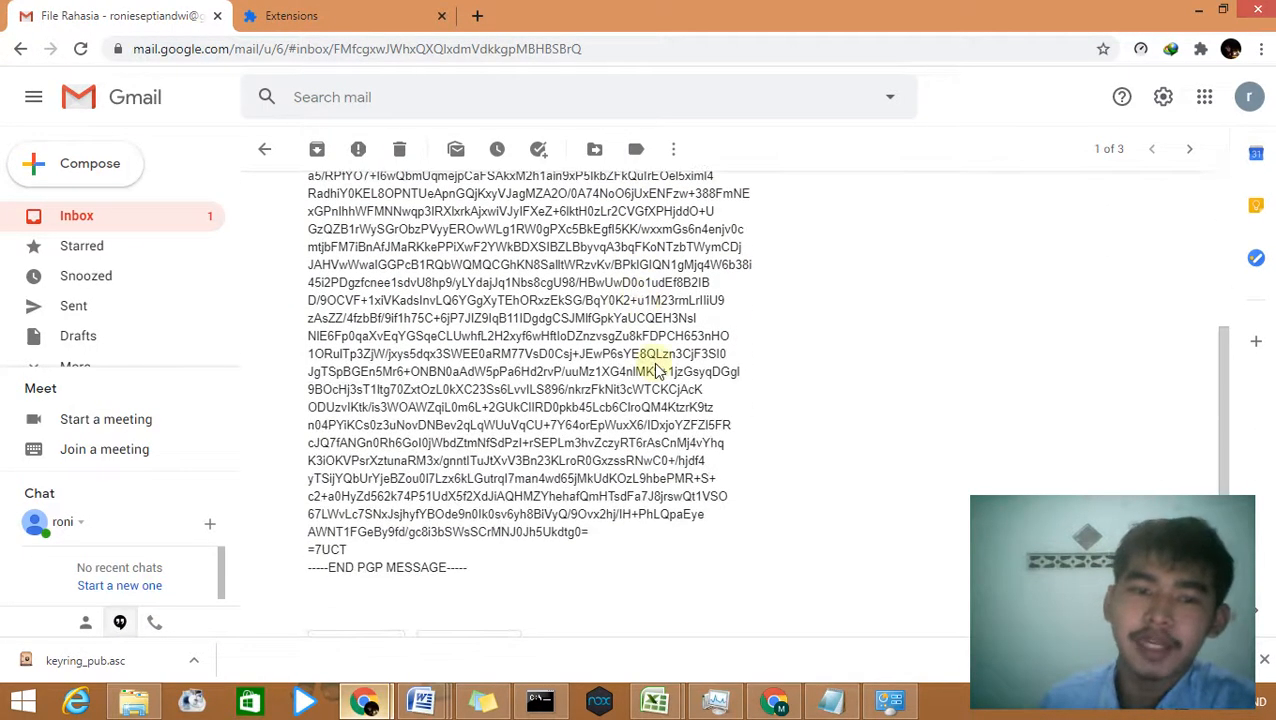
pyautogui.scroll(1, 600, 415)
pyautogui.scroll(2, 570, 415)
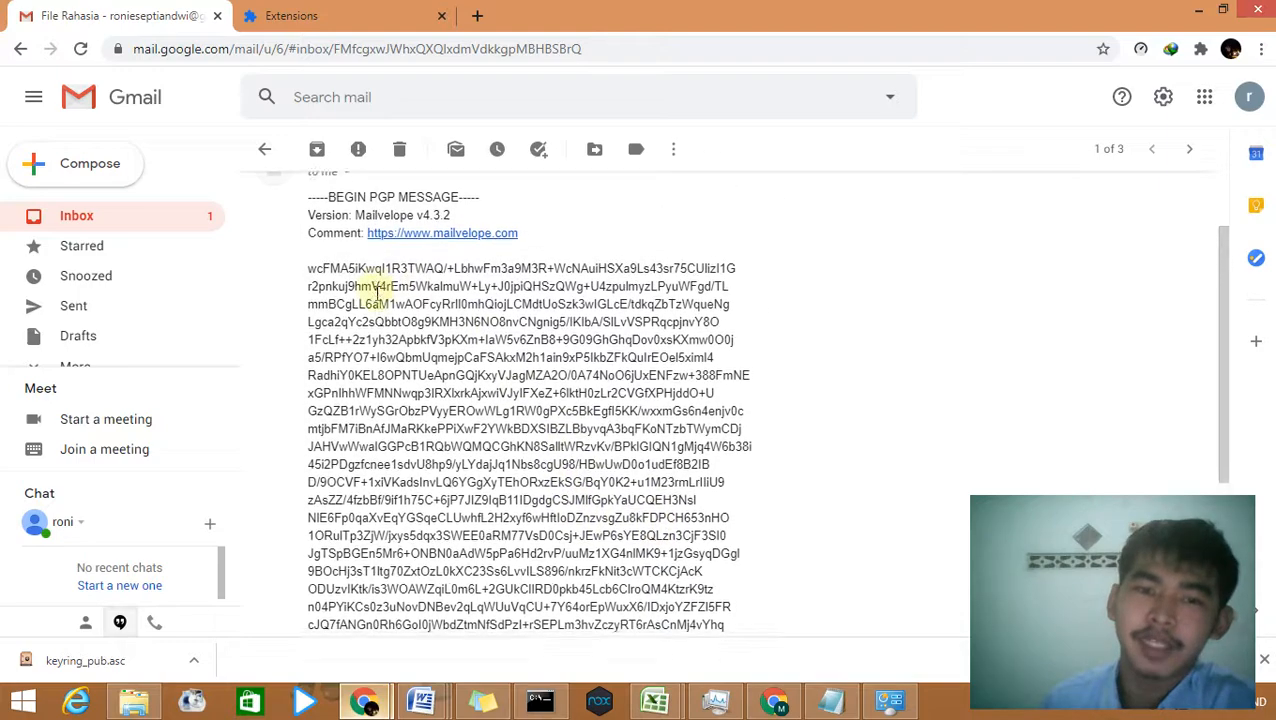
pyautogui.scroll(-3, 375, 298)
pyautogui.scroll(-1, 378, 300)
pyautogui.scroll(5, 419, 350)
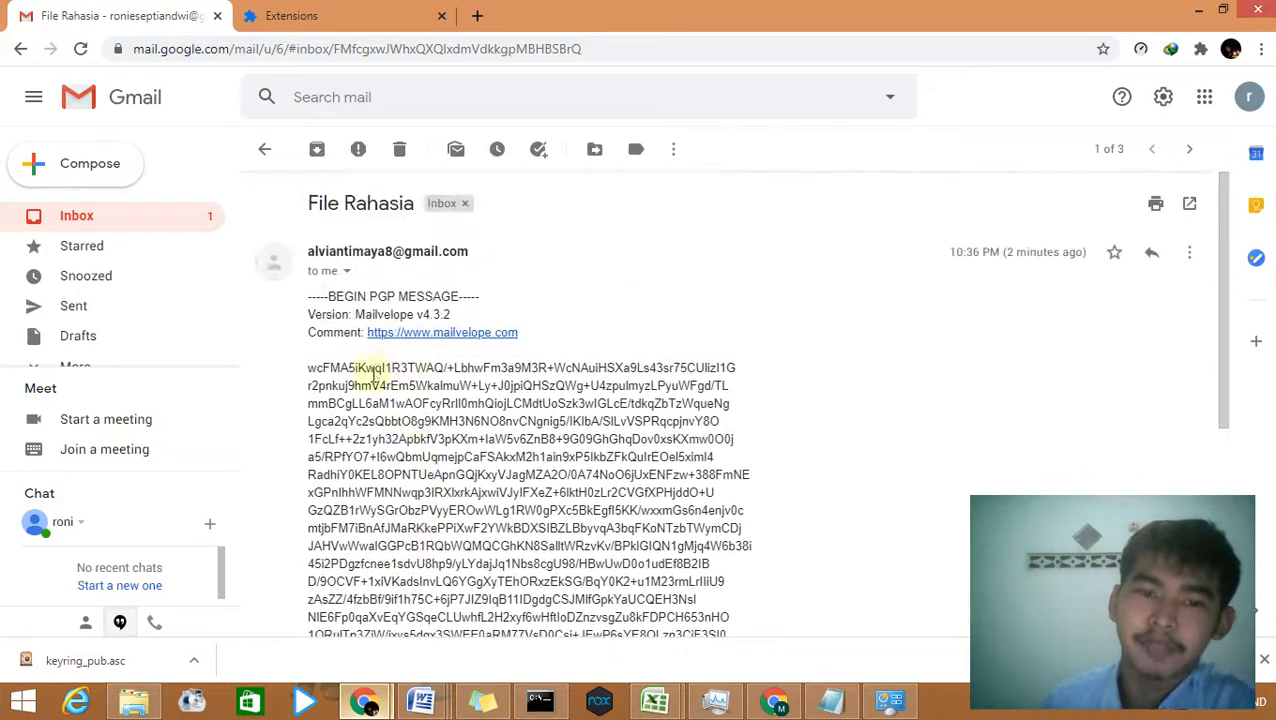
pyautogui.scroll(-4, 330, 365)
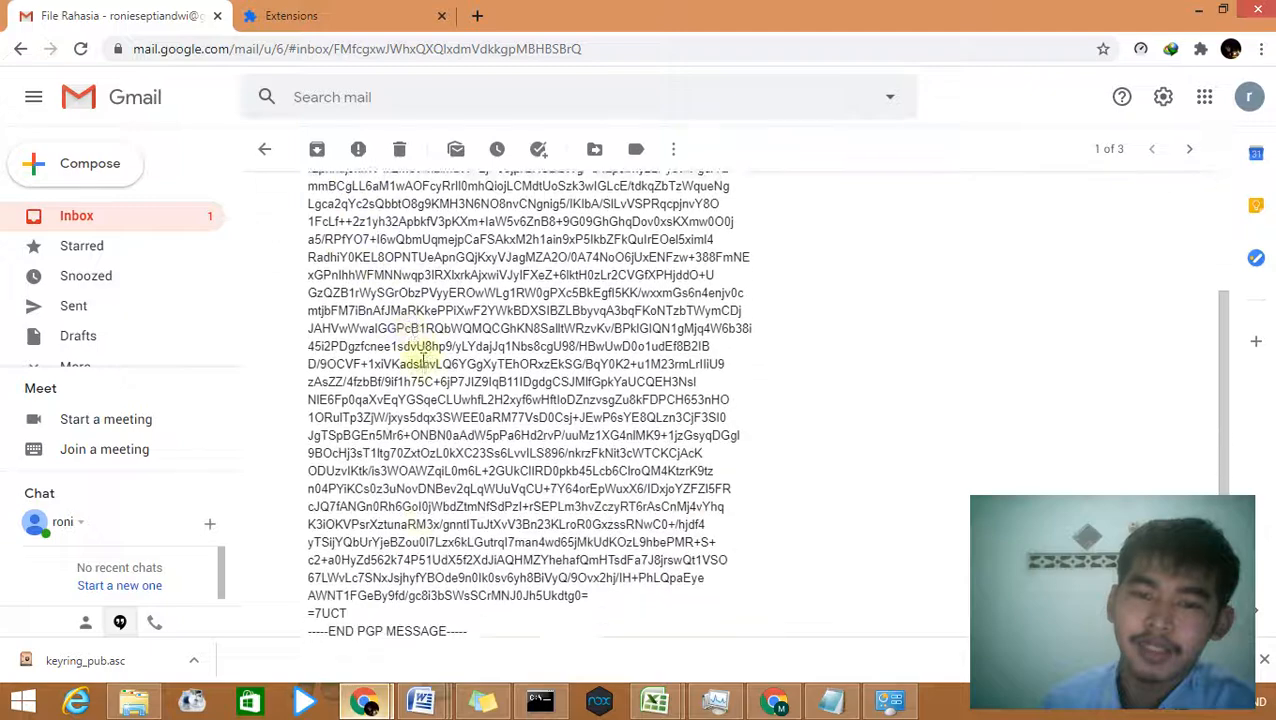
pyautogui.scroll(2, 470, 380)
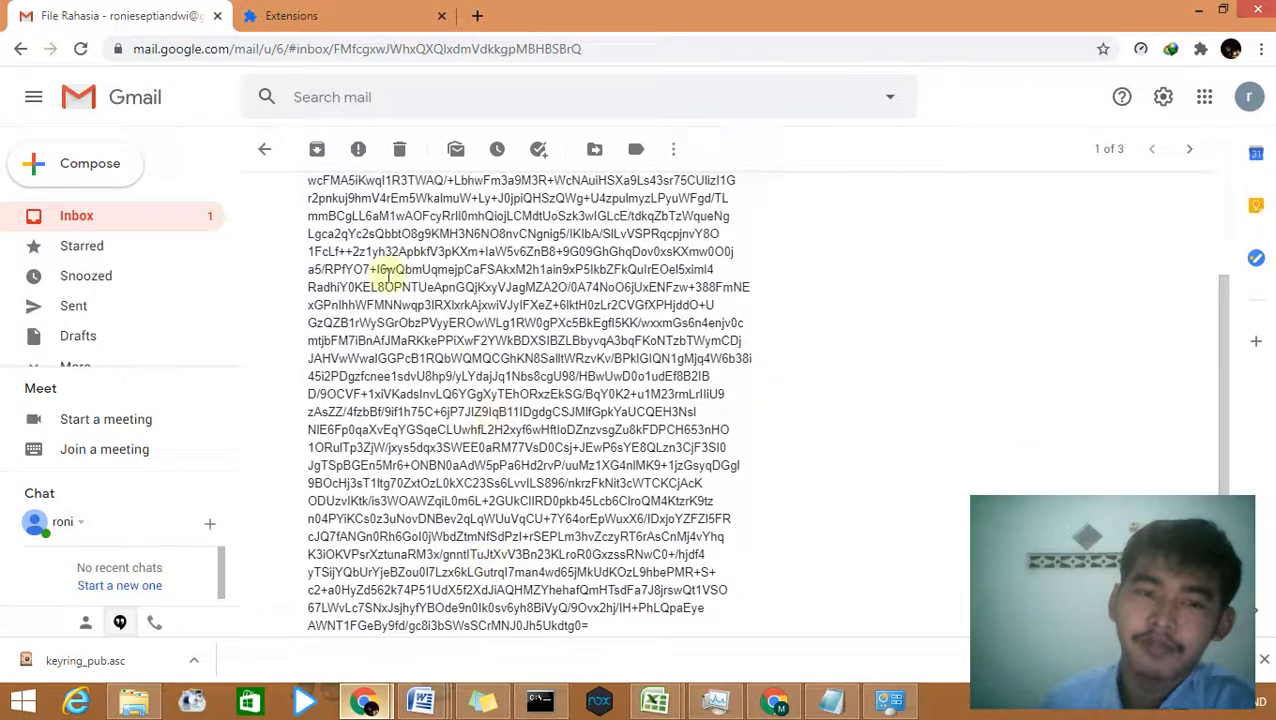
pyautogui.scroll(1, 388, 272)
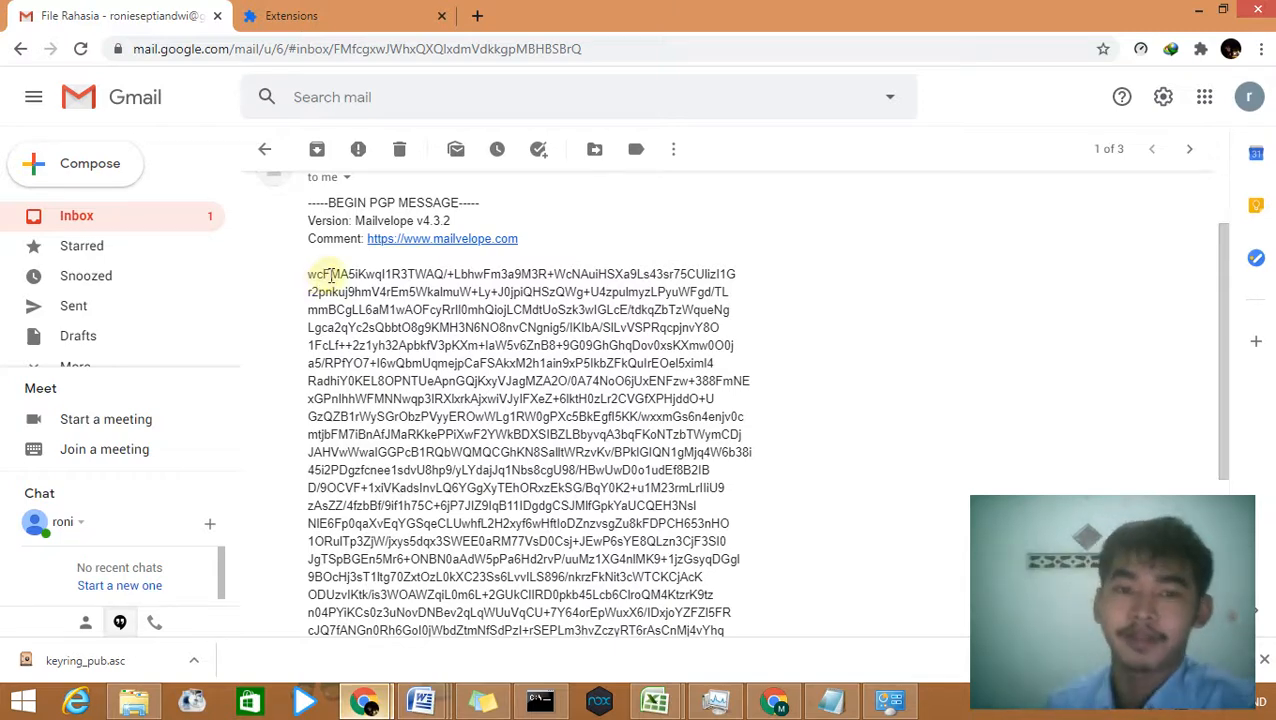
pyautogui.scroll(-2, 447, 307)
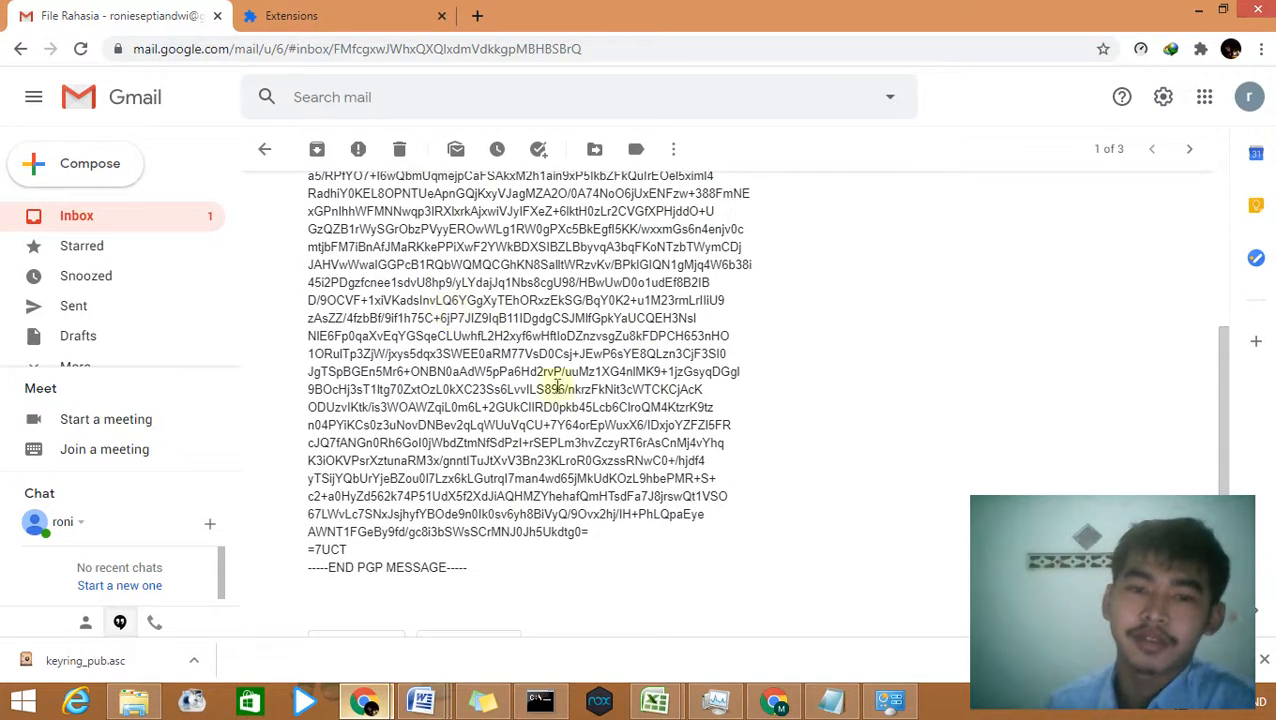
pyautogui.scroll(3, 585, 378)
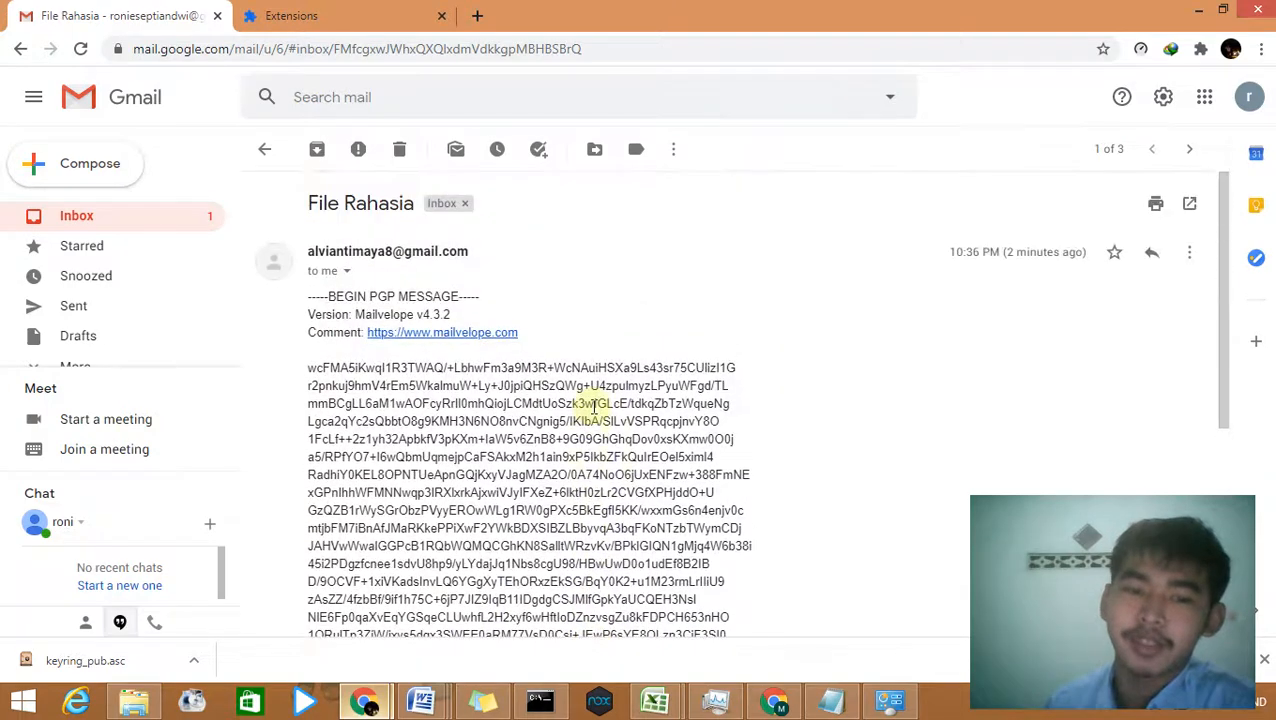
pyautogui.scroll(-2, 598, 381)
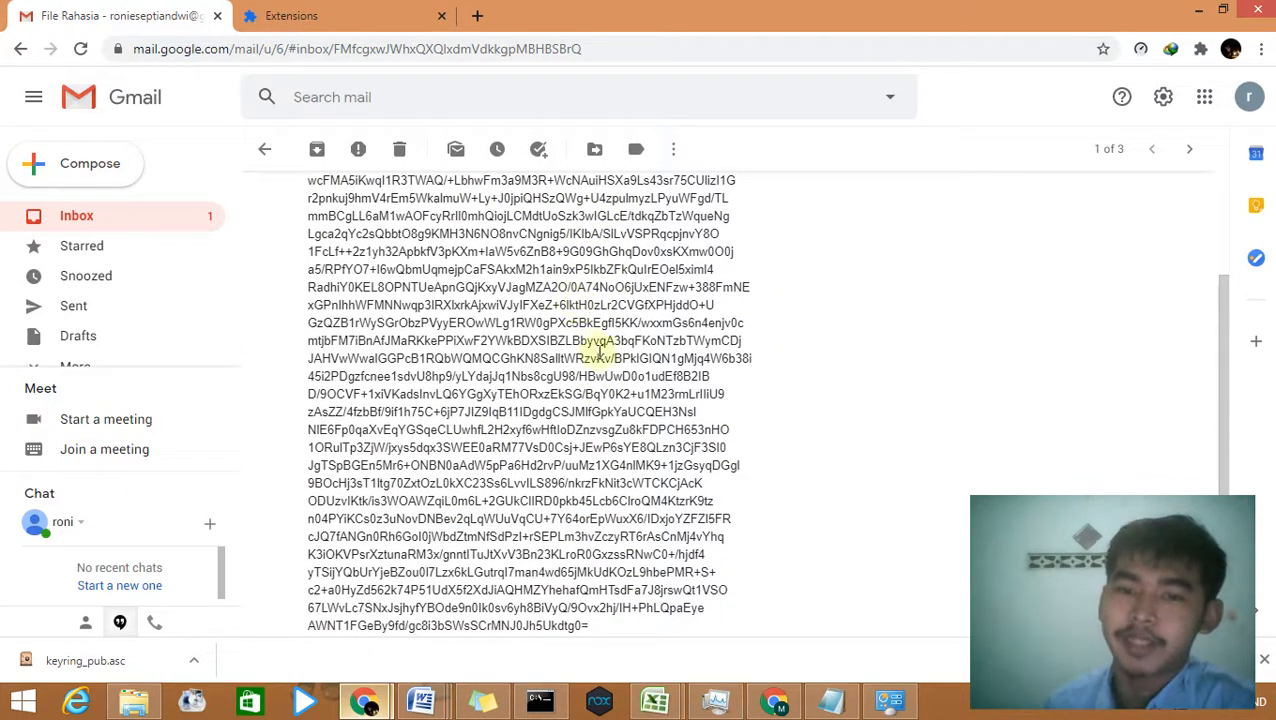
pyautogui.scroll(2, 600, 380)
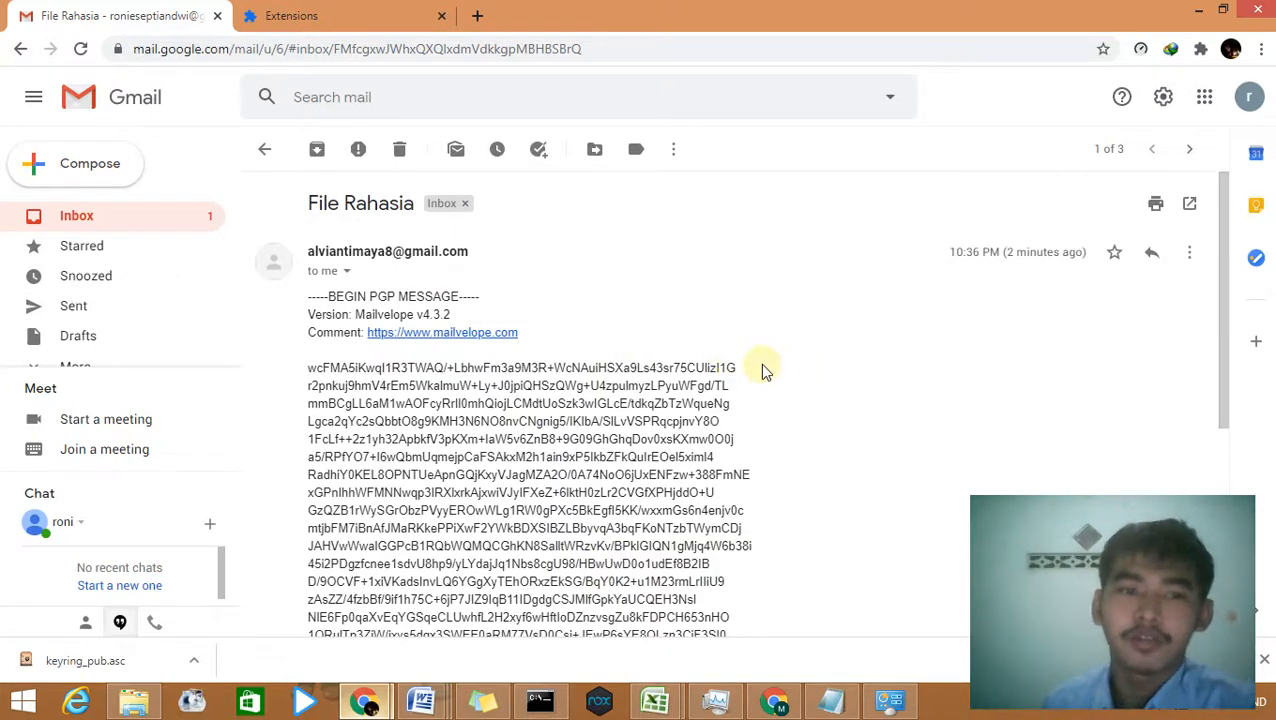
pyautogui.click(405, 10)
pyautogui.click(410, 572)
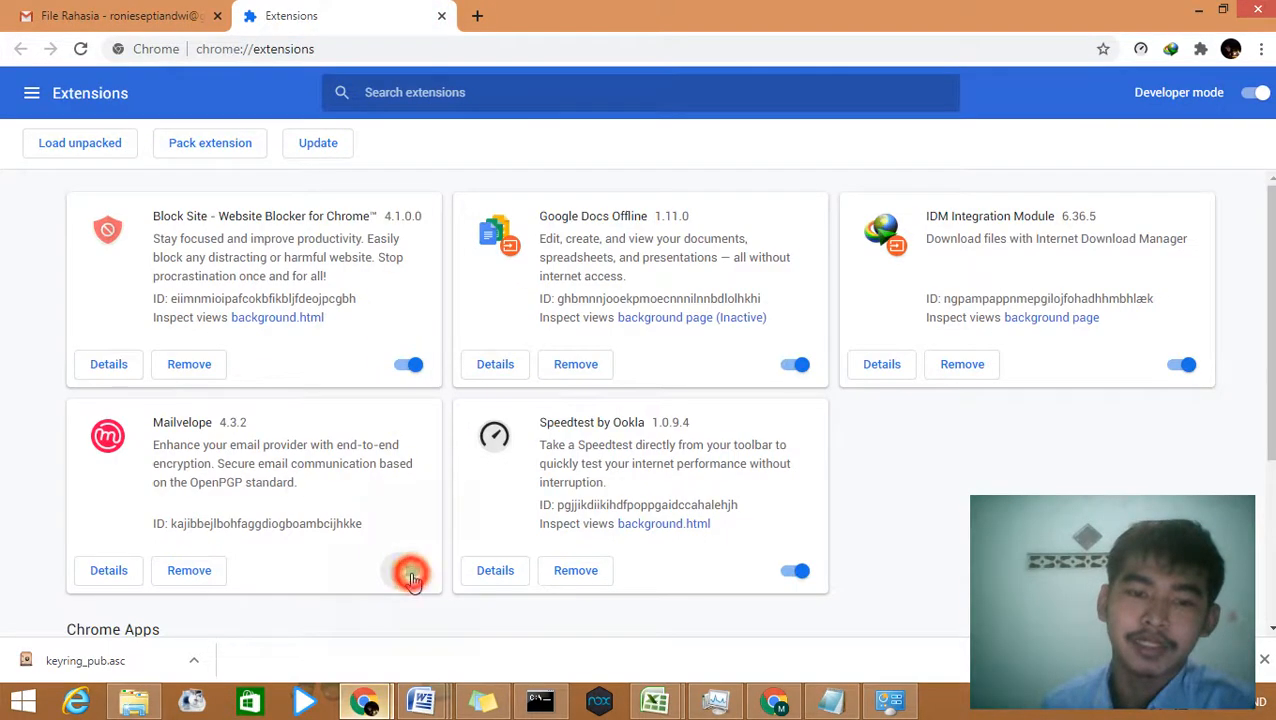
# Step: Return to File Rahasia in Gmail and choose Show message in the Mailvelope frame
pyautogui.click(100, 8)
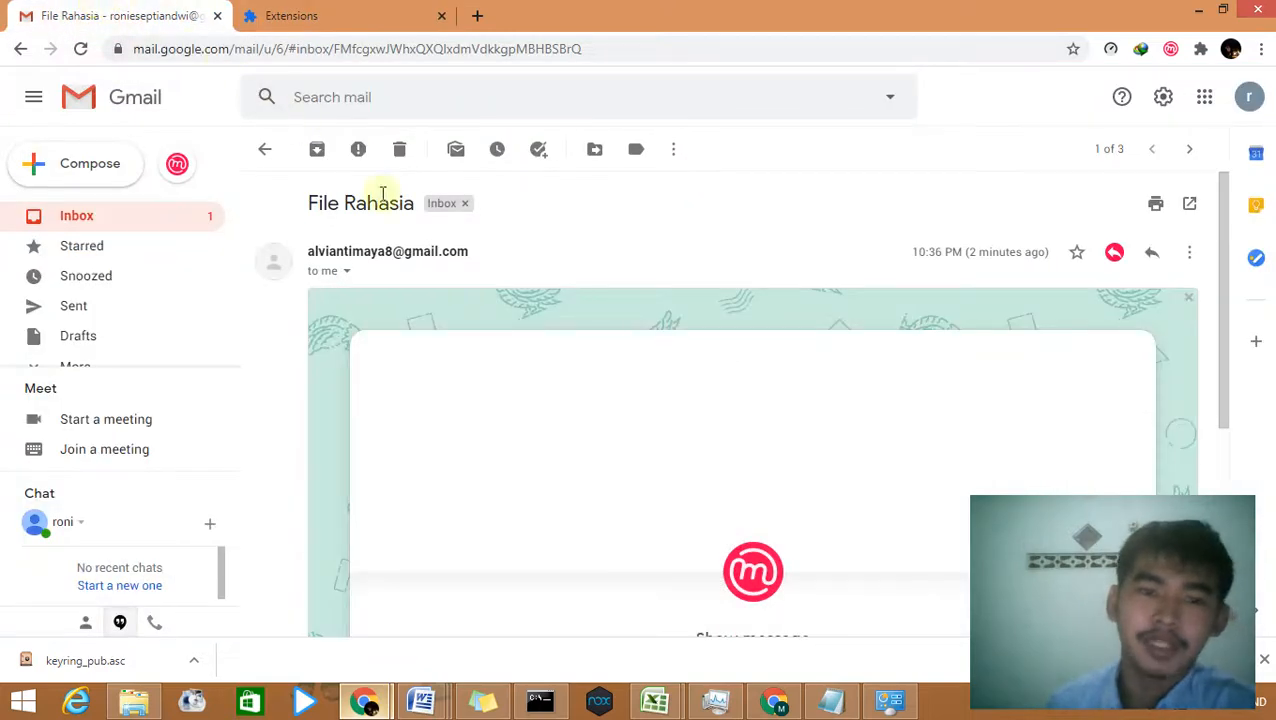
pyautogui.scroll(-1, 510, 378)
pyautogui.scroll(-2, 510, 378)
pyautogui.click(535, 327)
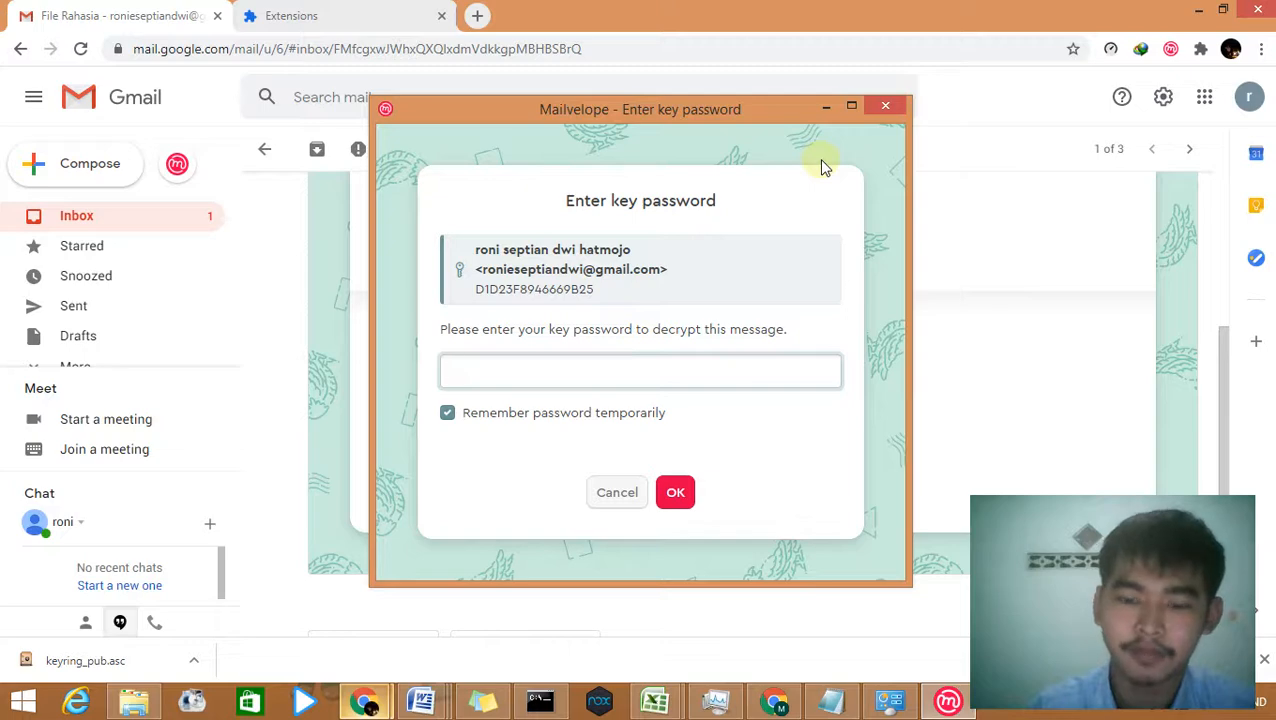
# Step: Enter the private key password and open the decrypted File Rahasia in Mailvelope's viewer
pyautogui.write('•')
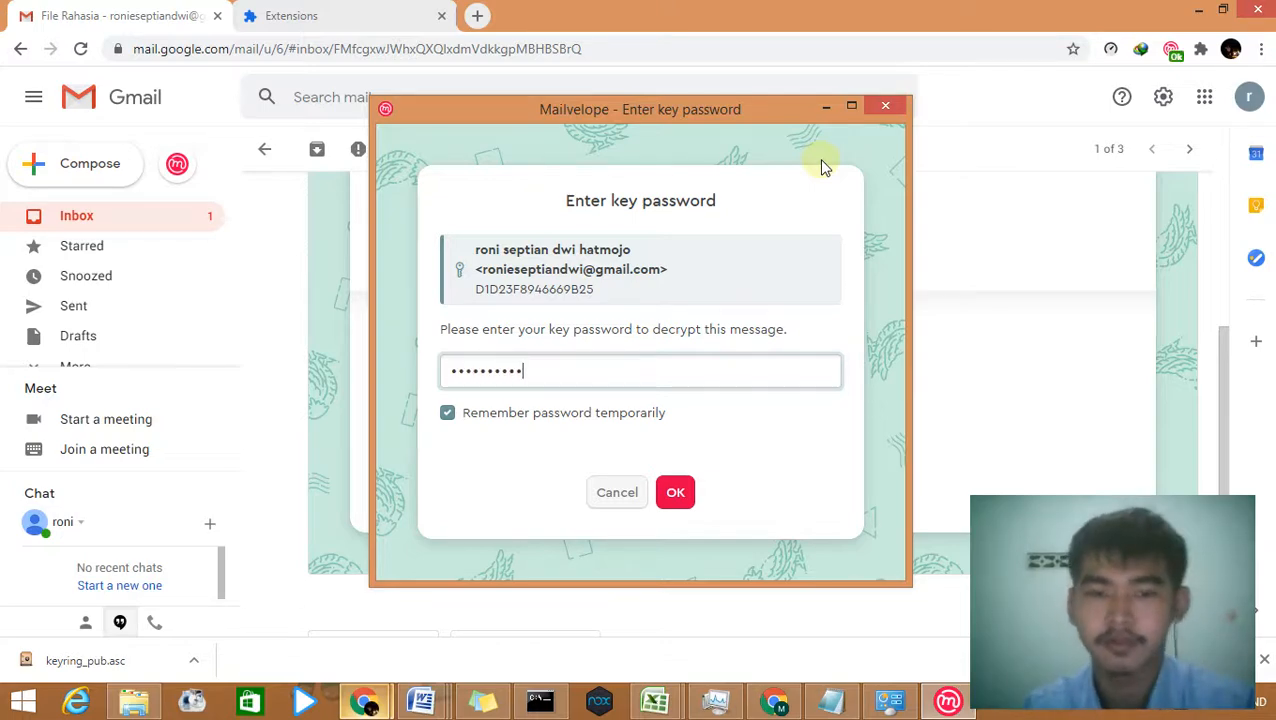
pyautogui.click(675, 492)
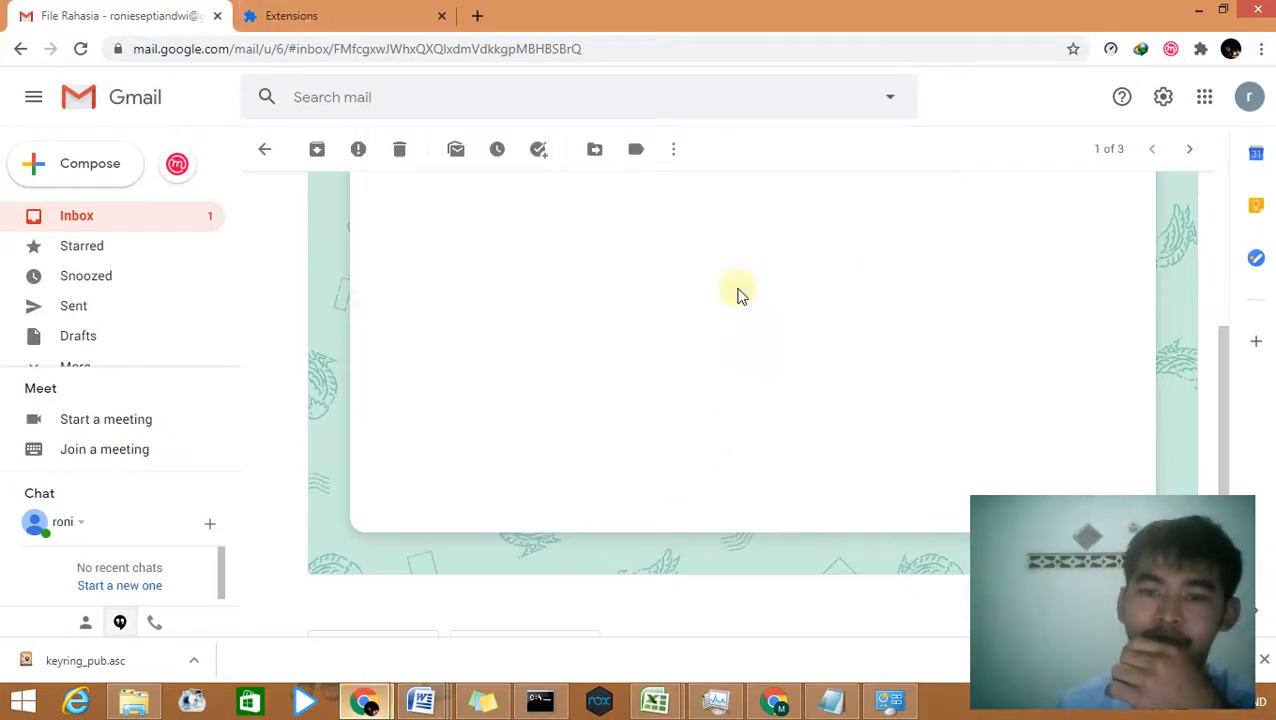
pyautogui.click(720, 318)
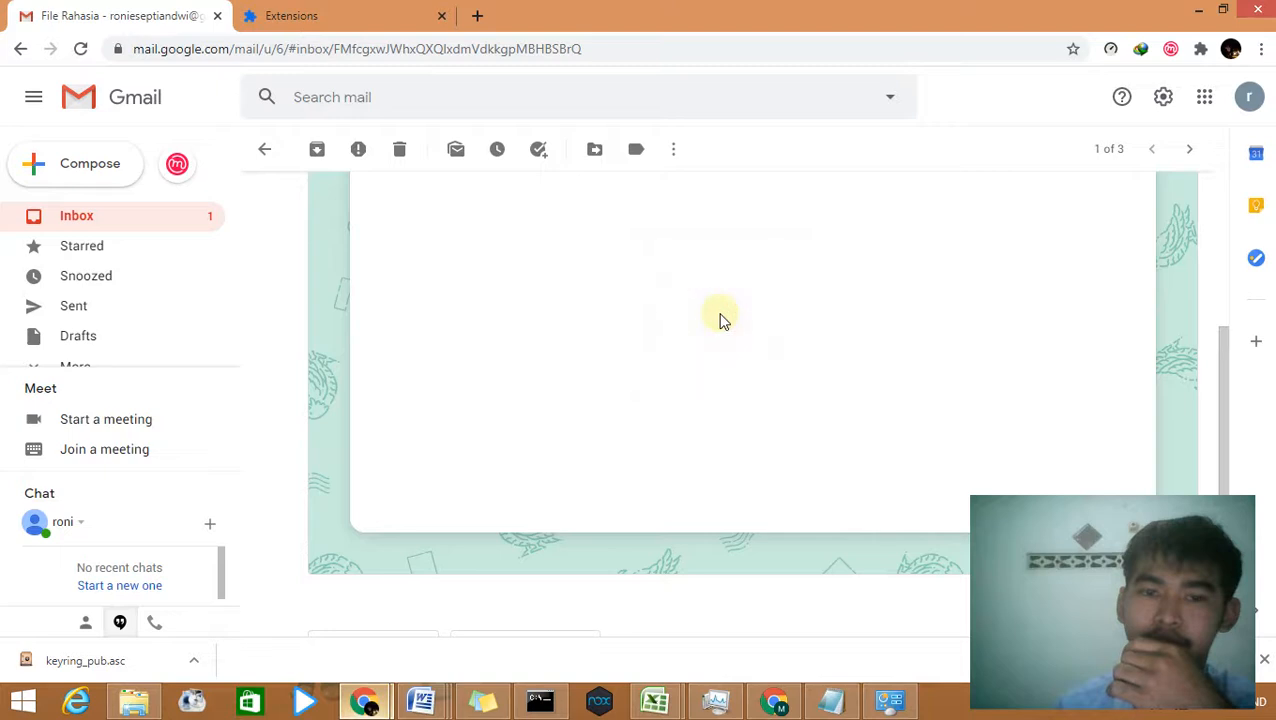
pyautogui.scroll(2, 640, 397)
pyautogui.scroll(-5, 640, 397)
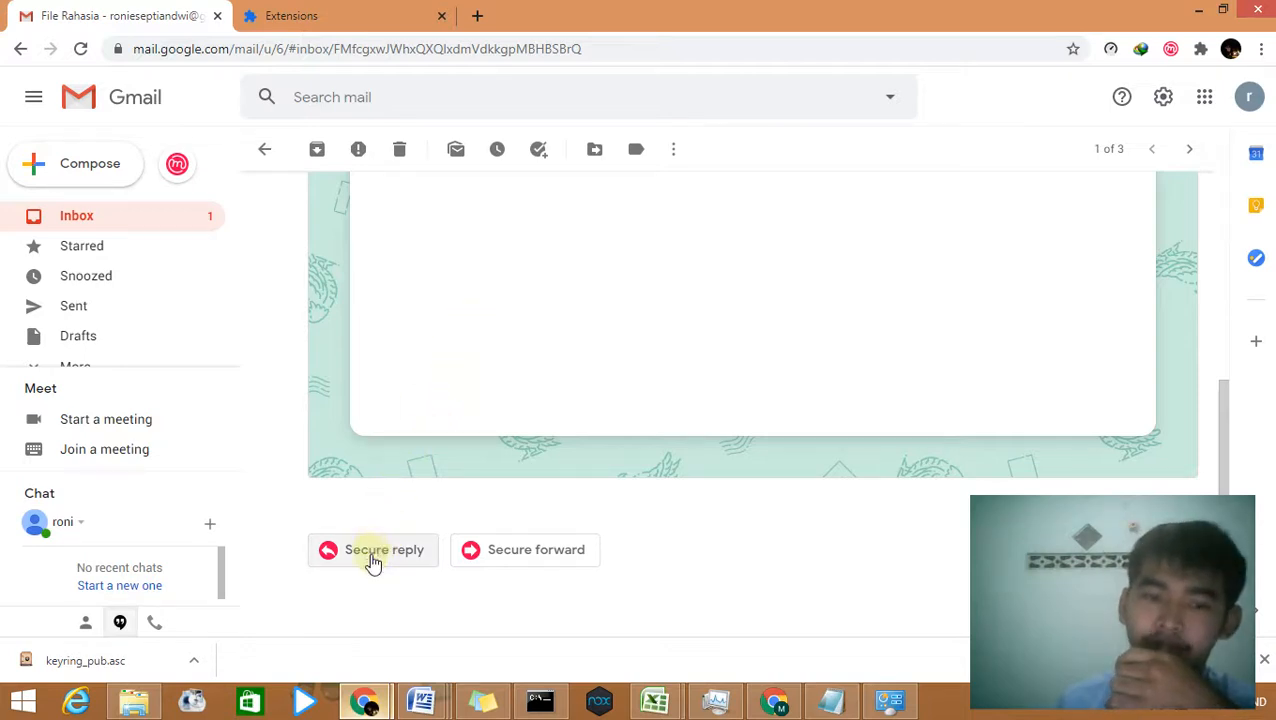
# Step: Start a new Mailvelope secure email and move its compose window aside over Gmail
pyautogui.click(186, 172)
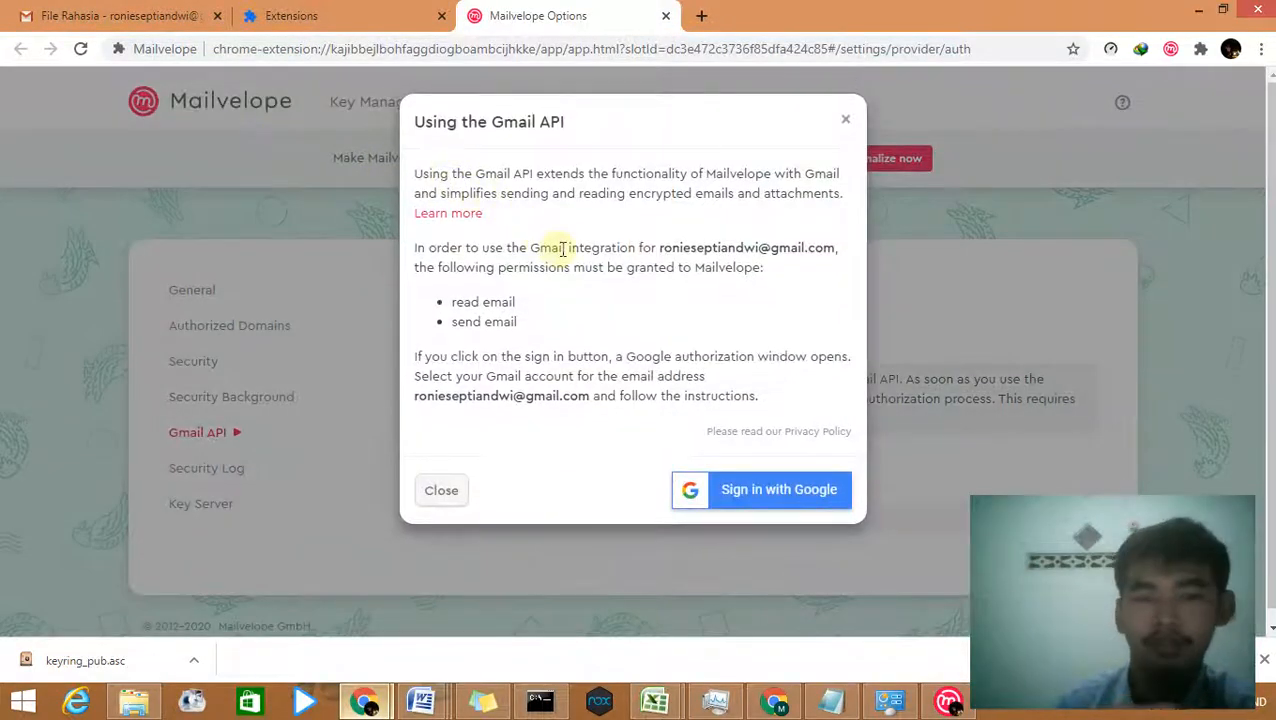
pyautogui.click(150, 8)
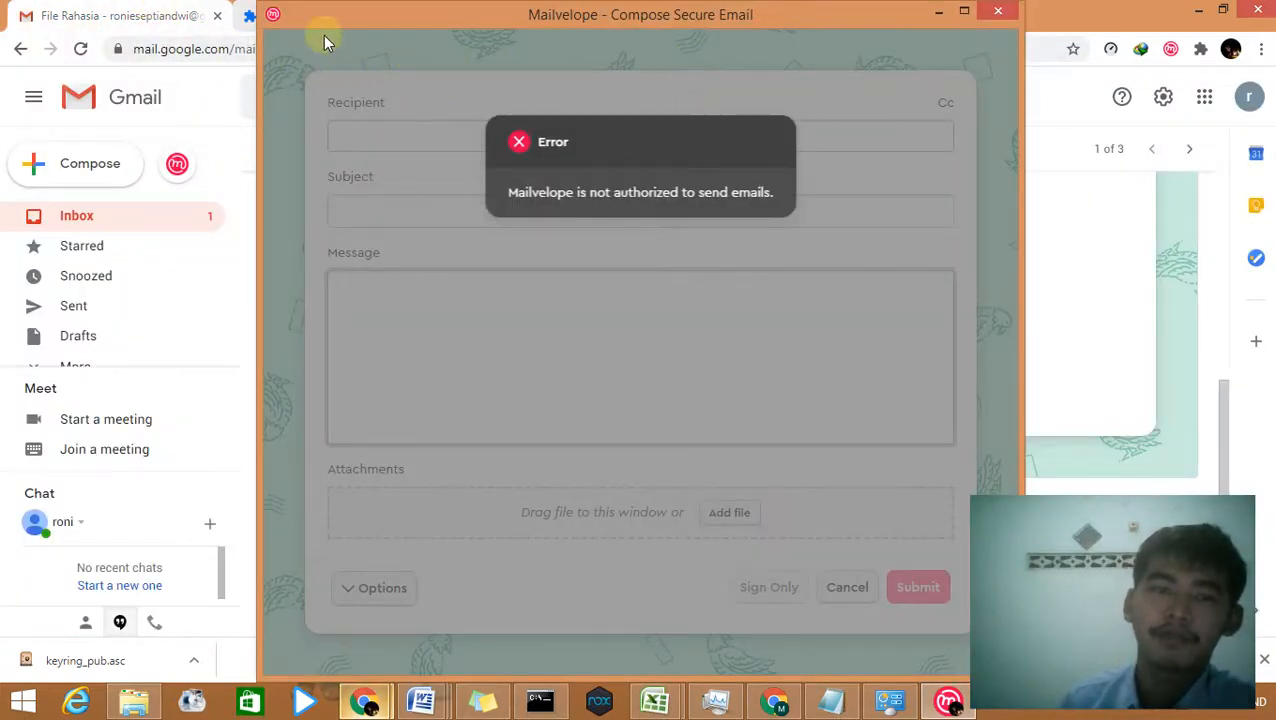
pyautogui.moveTo(403, 8); pyautogui.dragTo(415, 60)
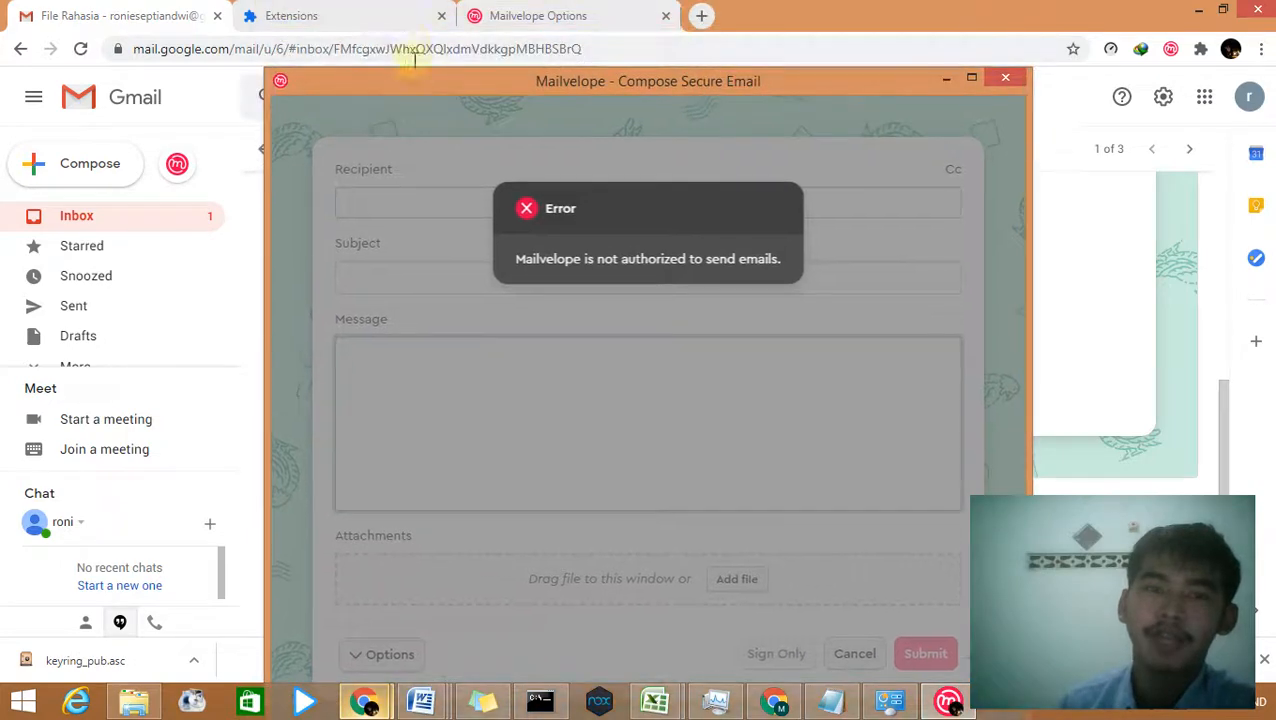
# Step: Authorize Mailvelope's Gmail API access by signing in with the sender's Google account and allowing it
pyautogui.click(527, 20)
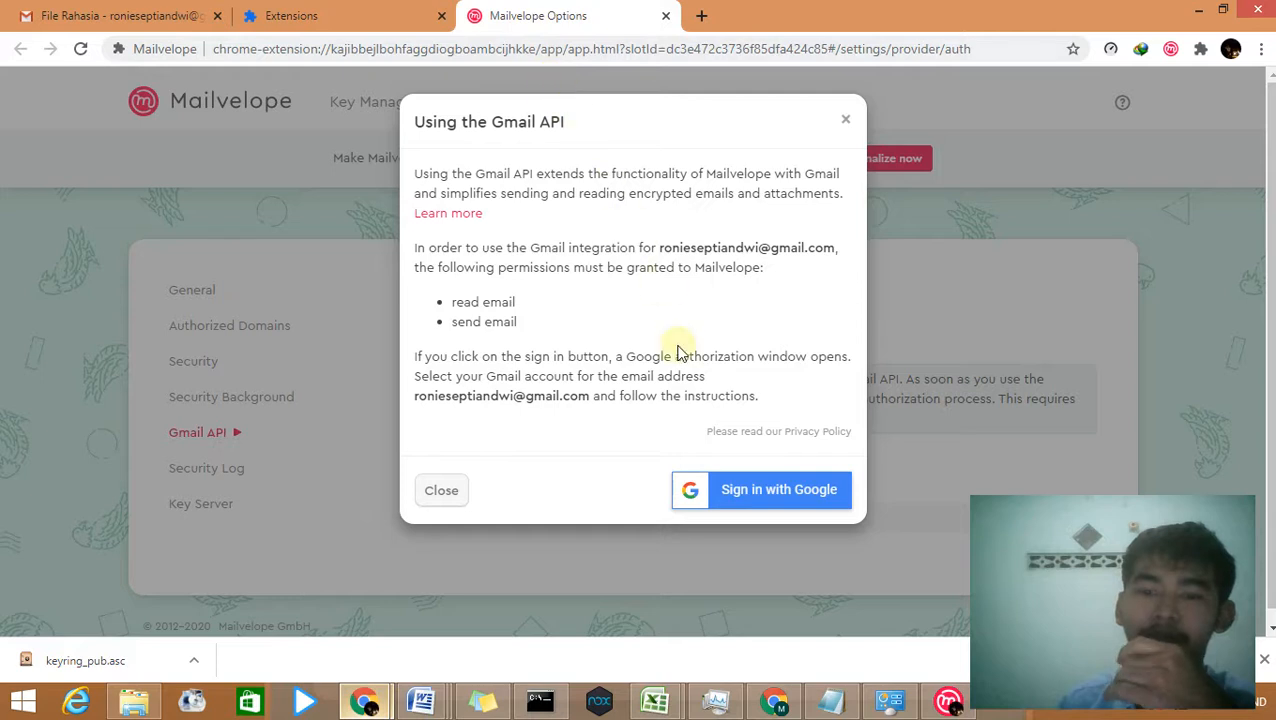
pyautogui.click(760, 487)
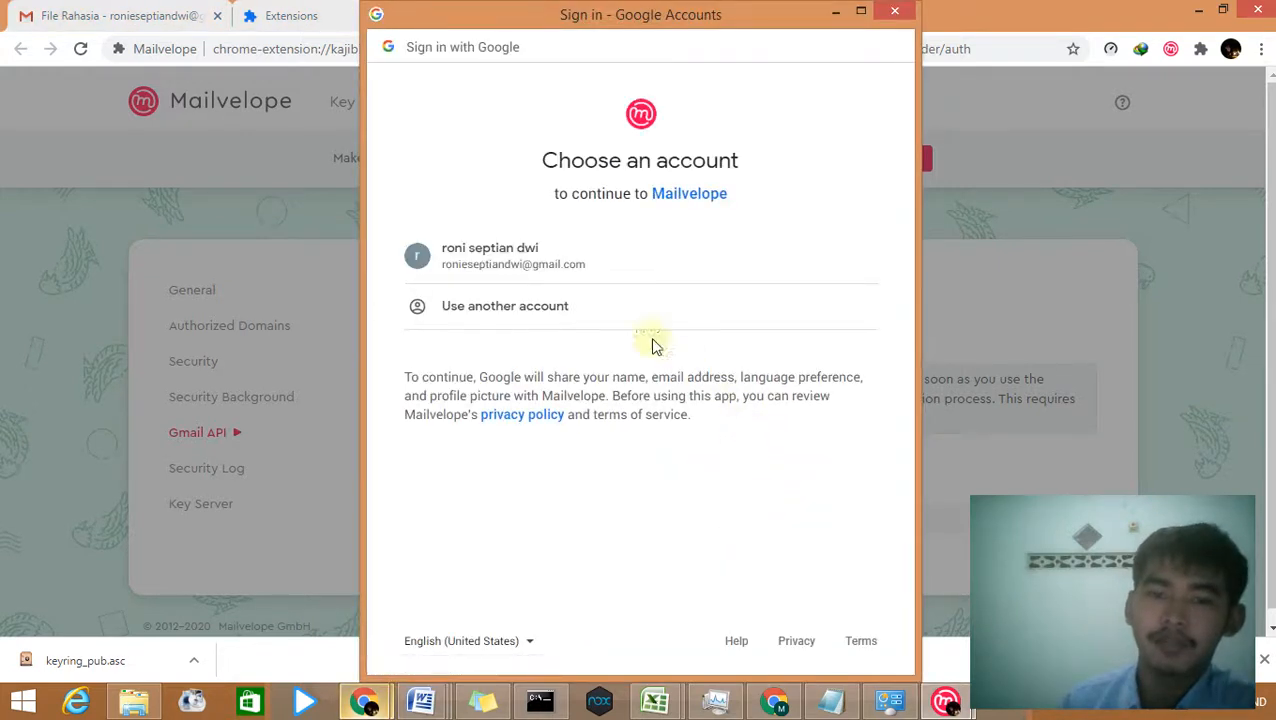
pyautogui.click(643, 262)
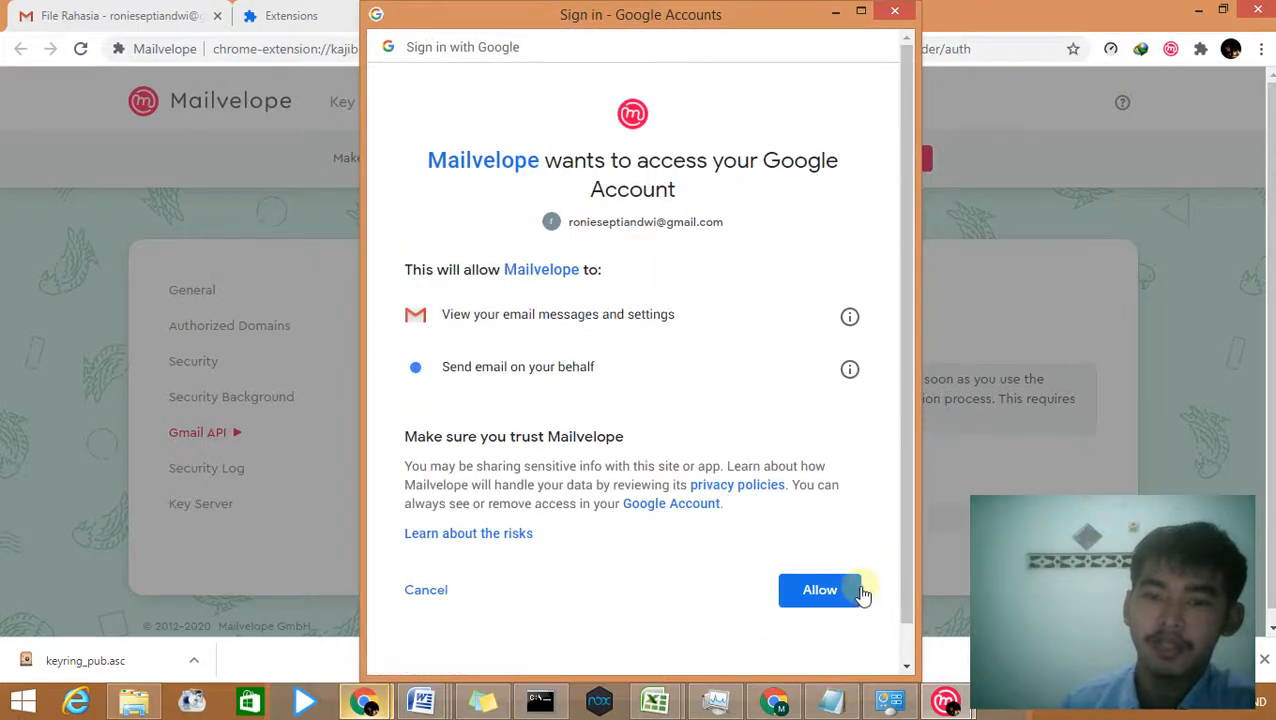
pyautogui.click(862, 592)
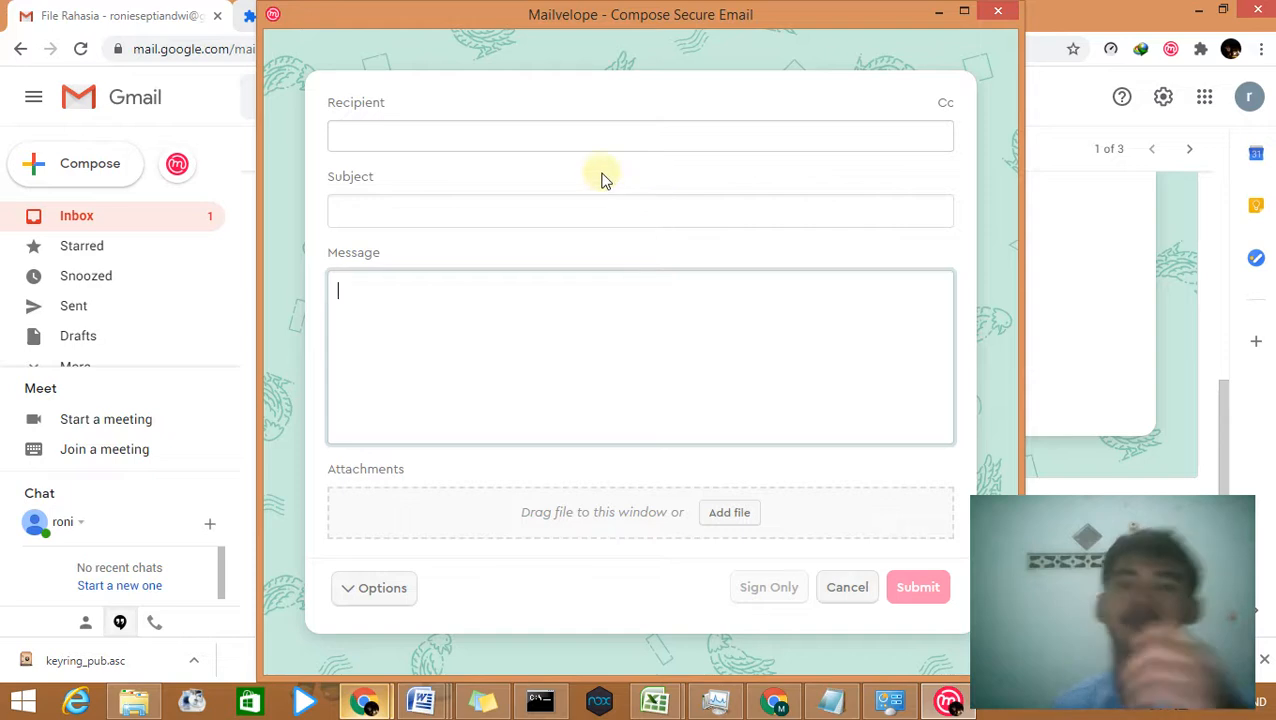
# Step: Add the second account's key as the secure email recipient
pyautogui.click(590, 132)
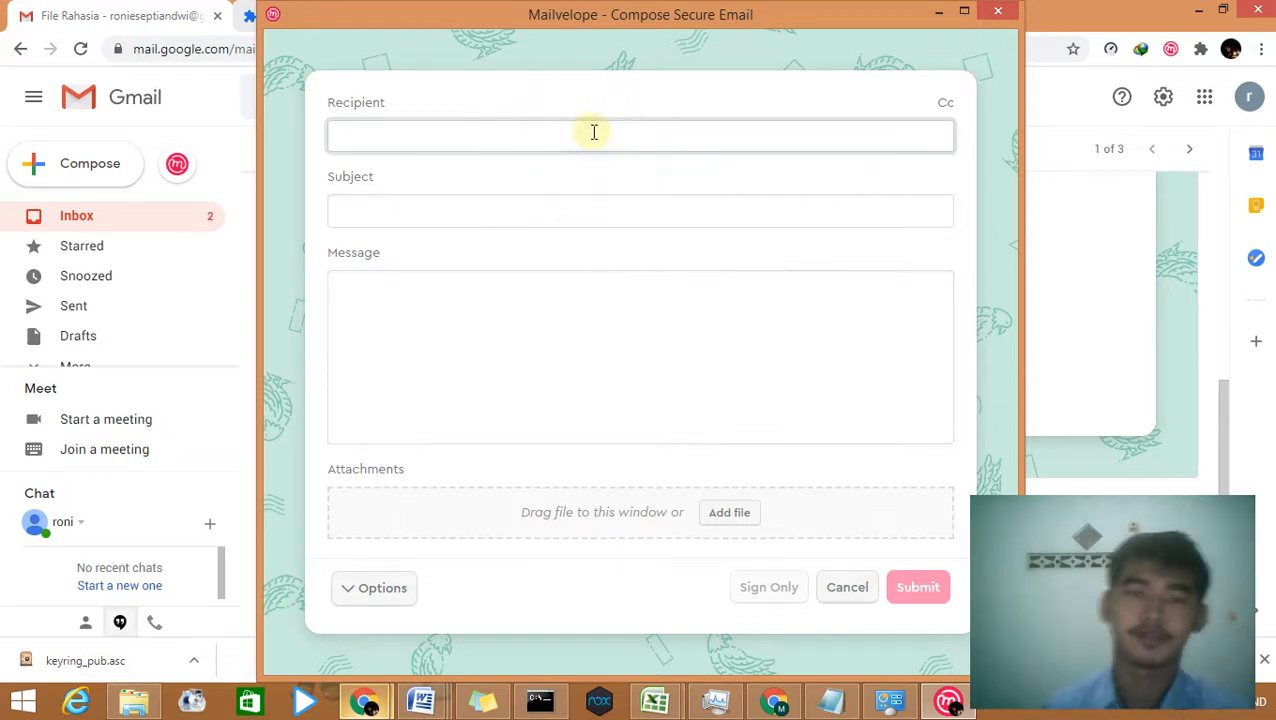
pyautogui.write('a')
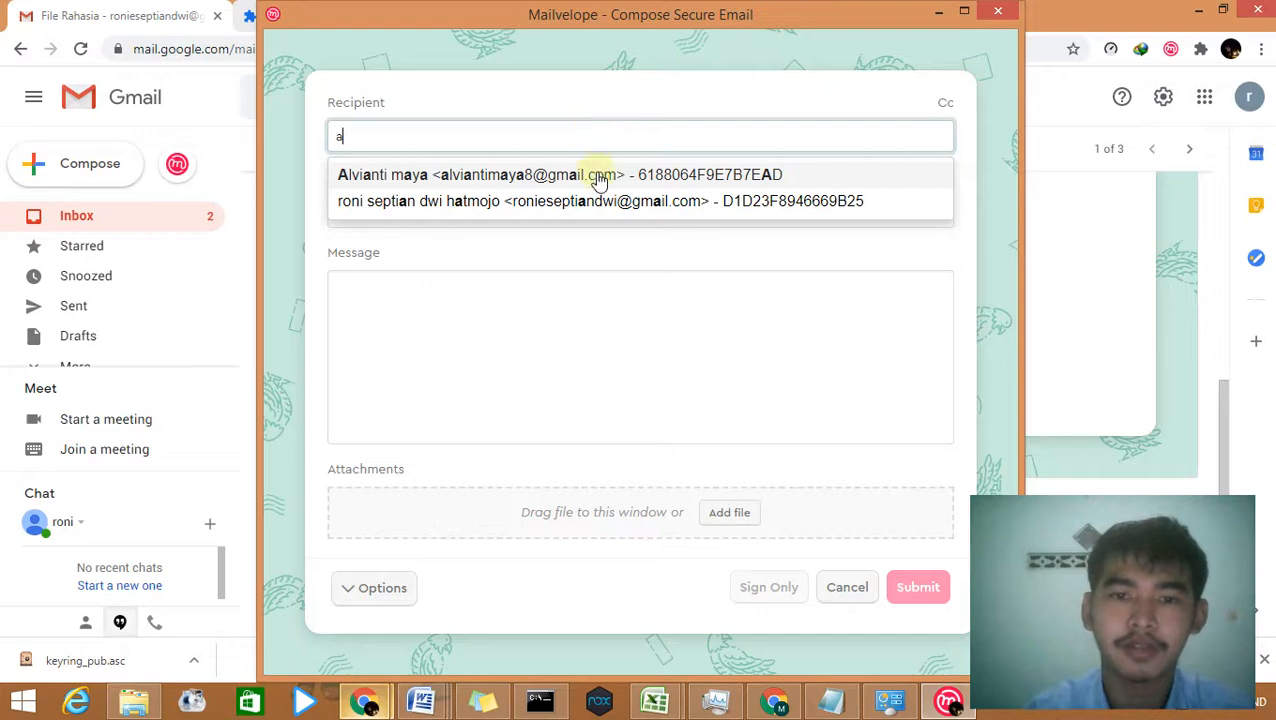
pyautogui.click(598, 176)
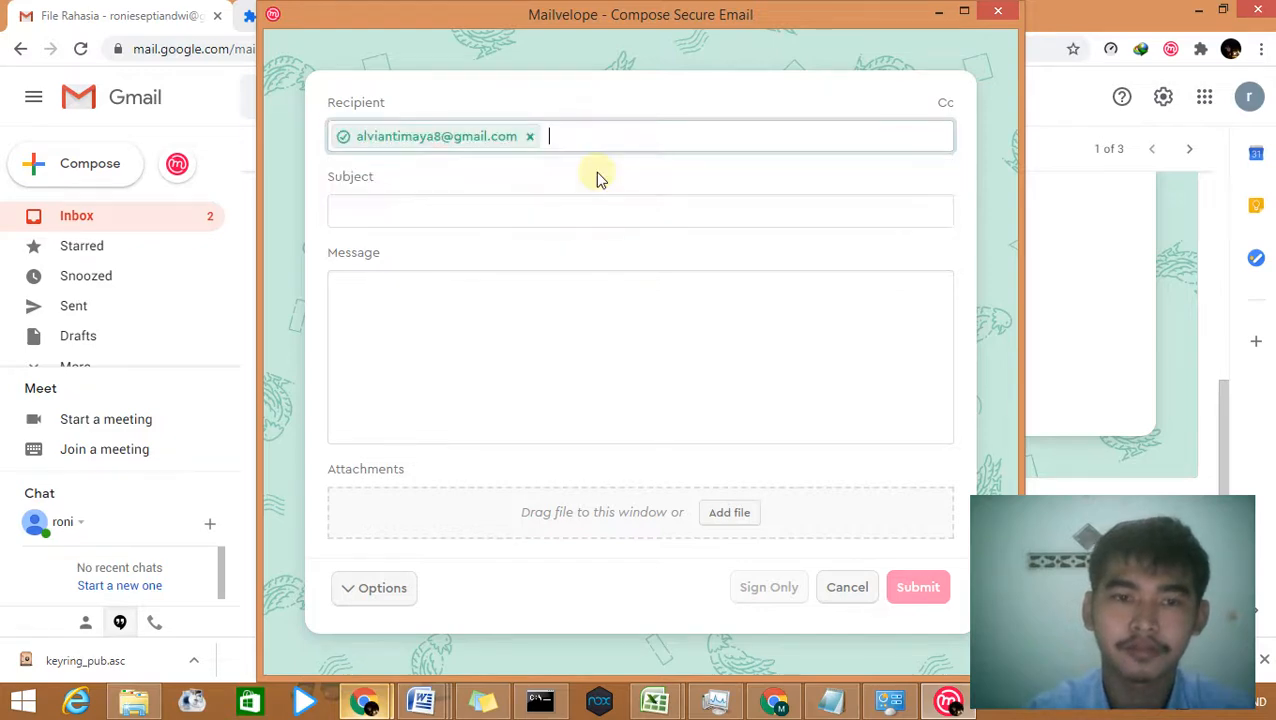
pyautogui.click(550, 211)
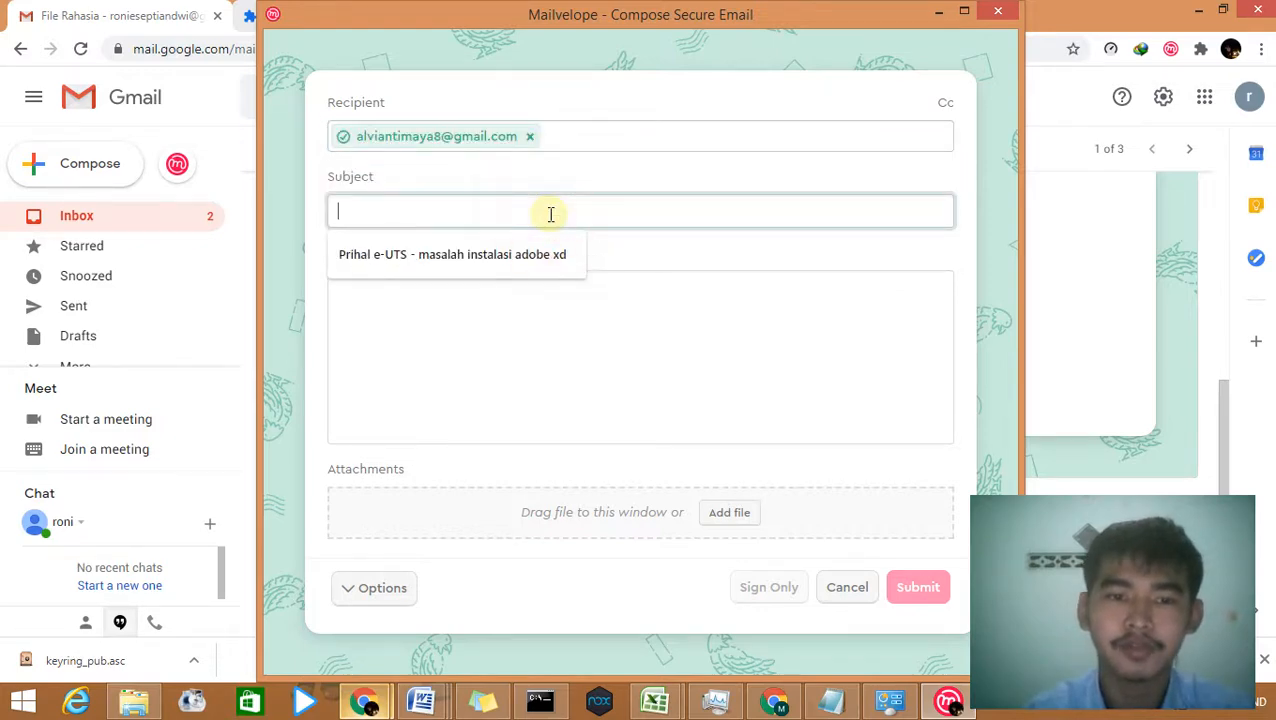
# Step: Enter subject 'balasan email tadi' and message 'okey saya mengerti', then send it encrypted
pyautogui.click(585, 318)
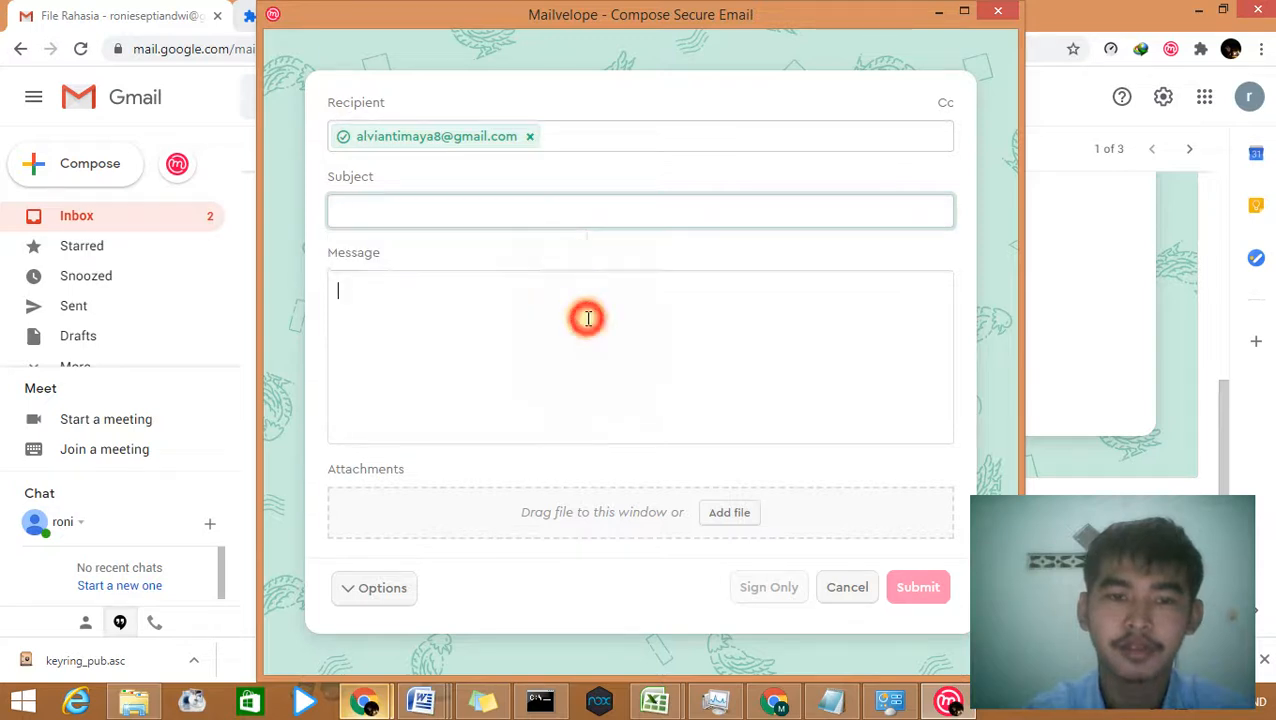
pyautogui.click(701, 210)
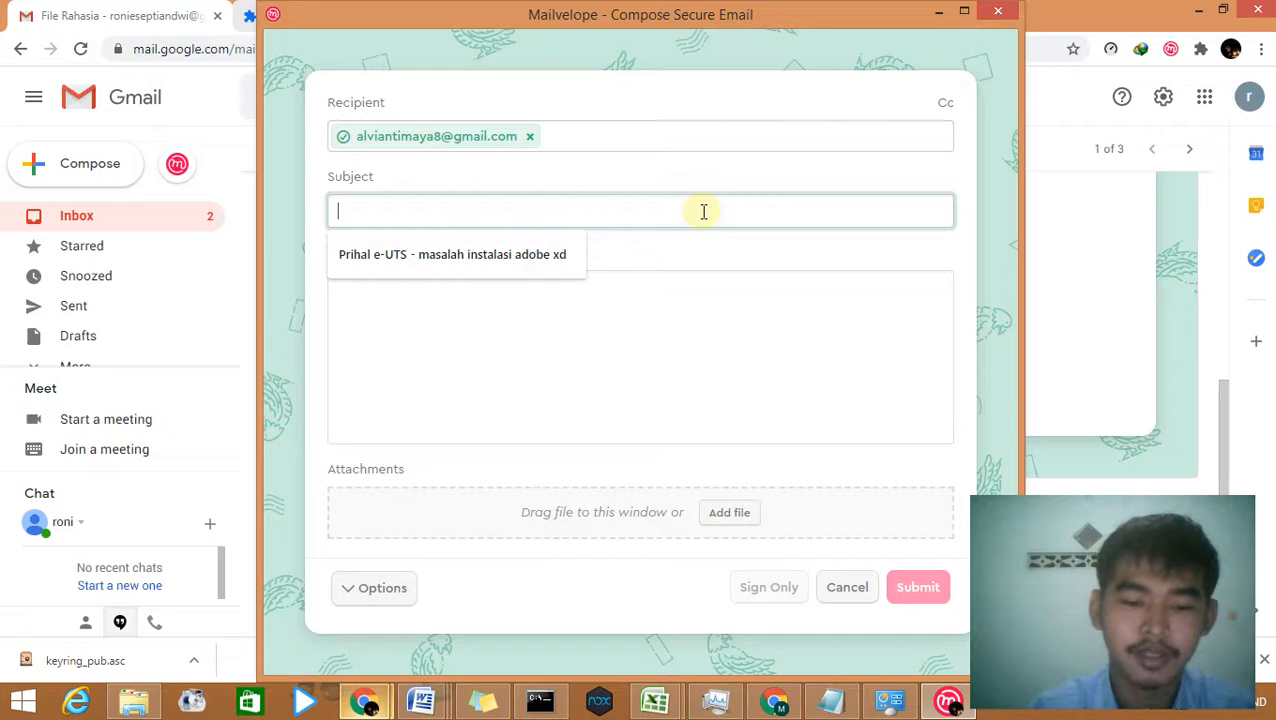
pyautogui.write('balasan email tadi')
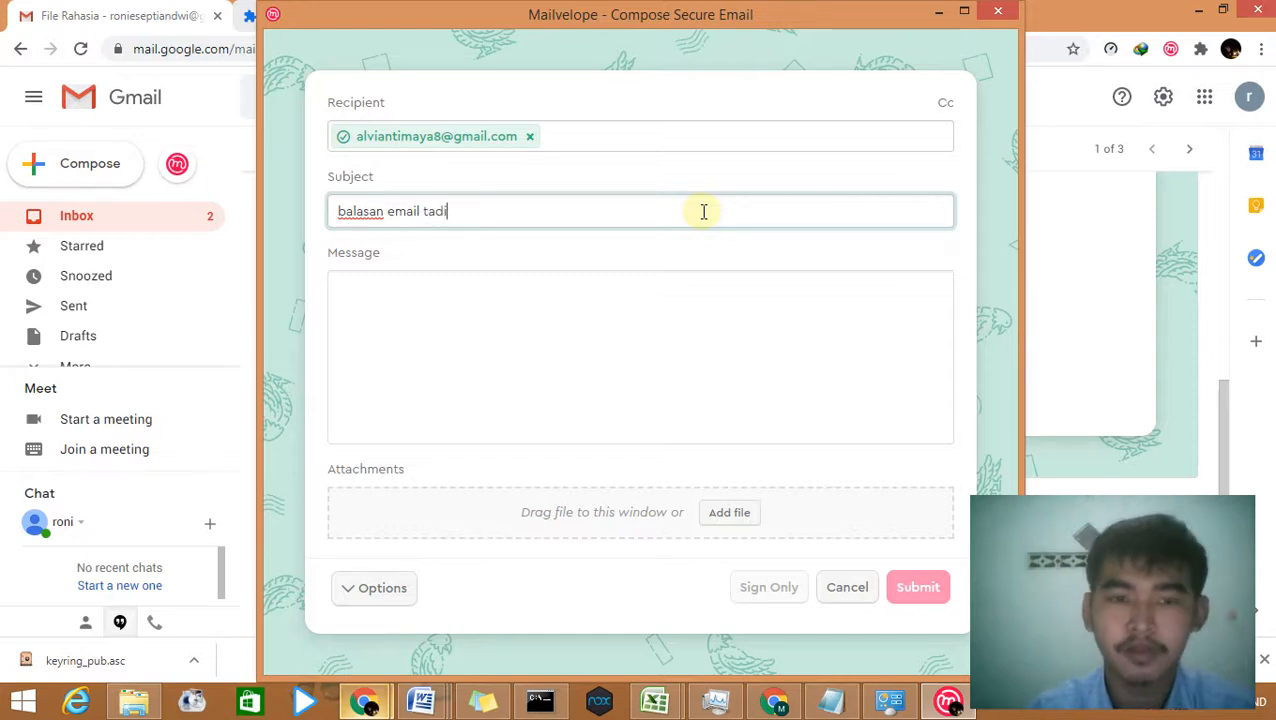
pyautogui.click(627, 302)
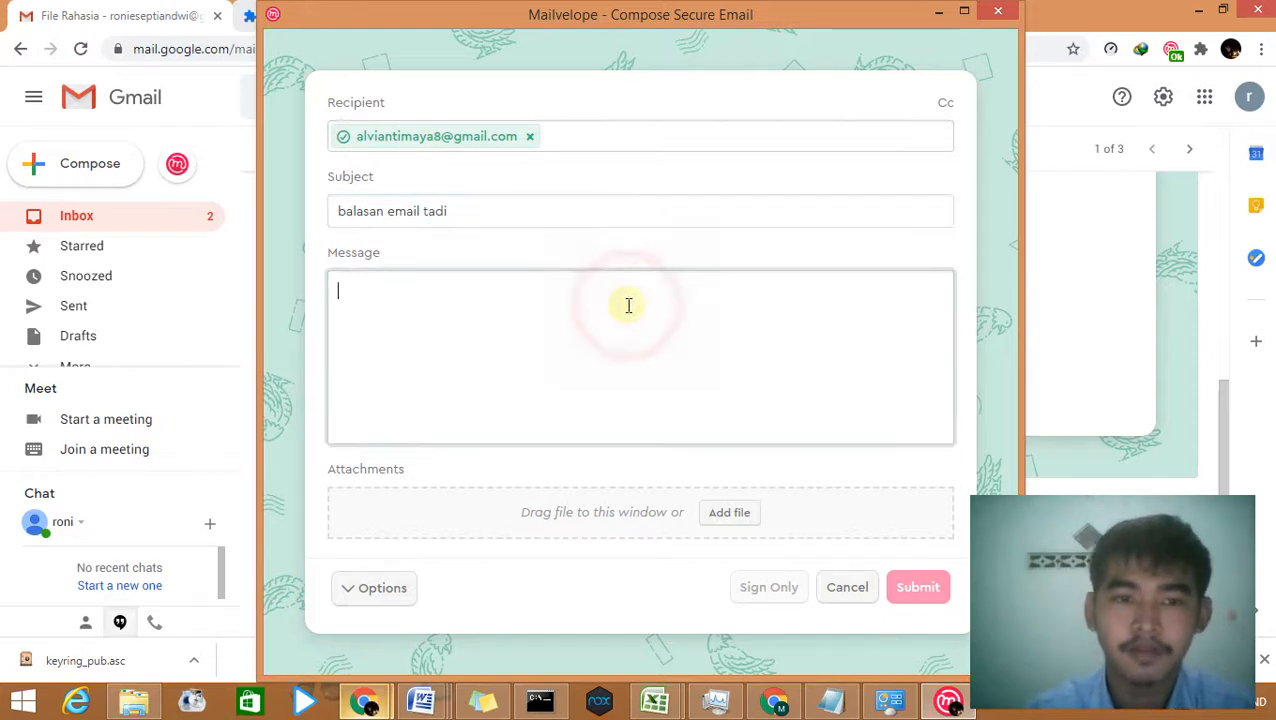
pyautogui.write('oke')
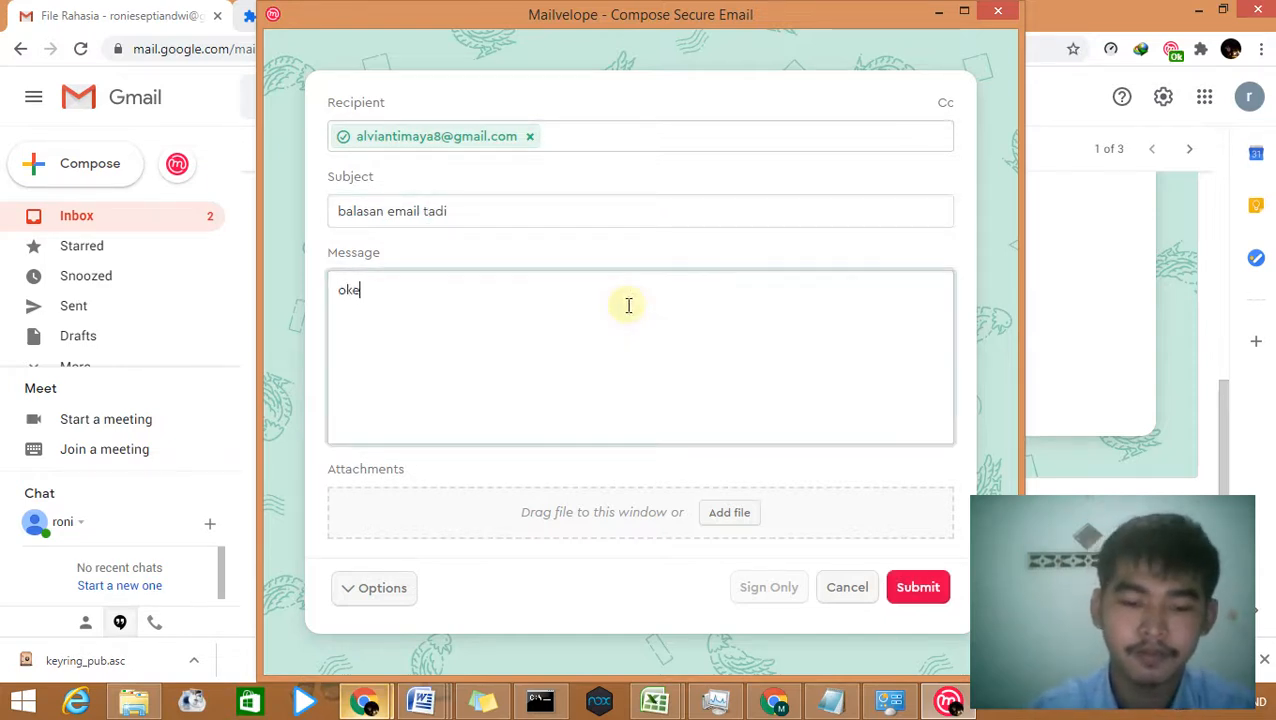
pyautogui.write('y saya mengerti')
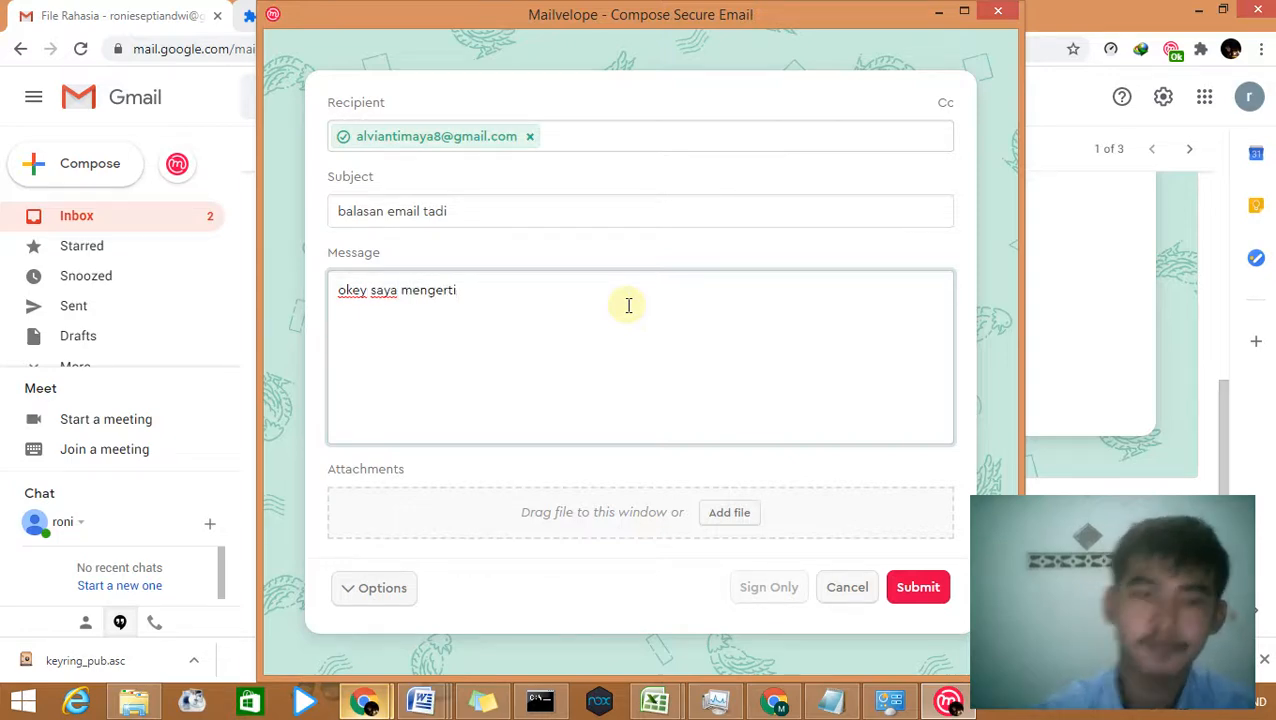
pyautogui.click(914, 592)
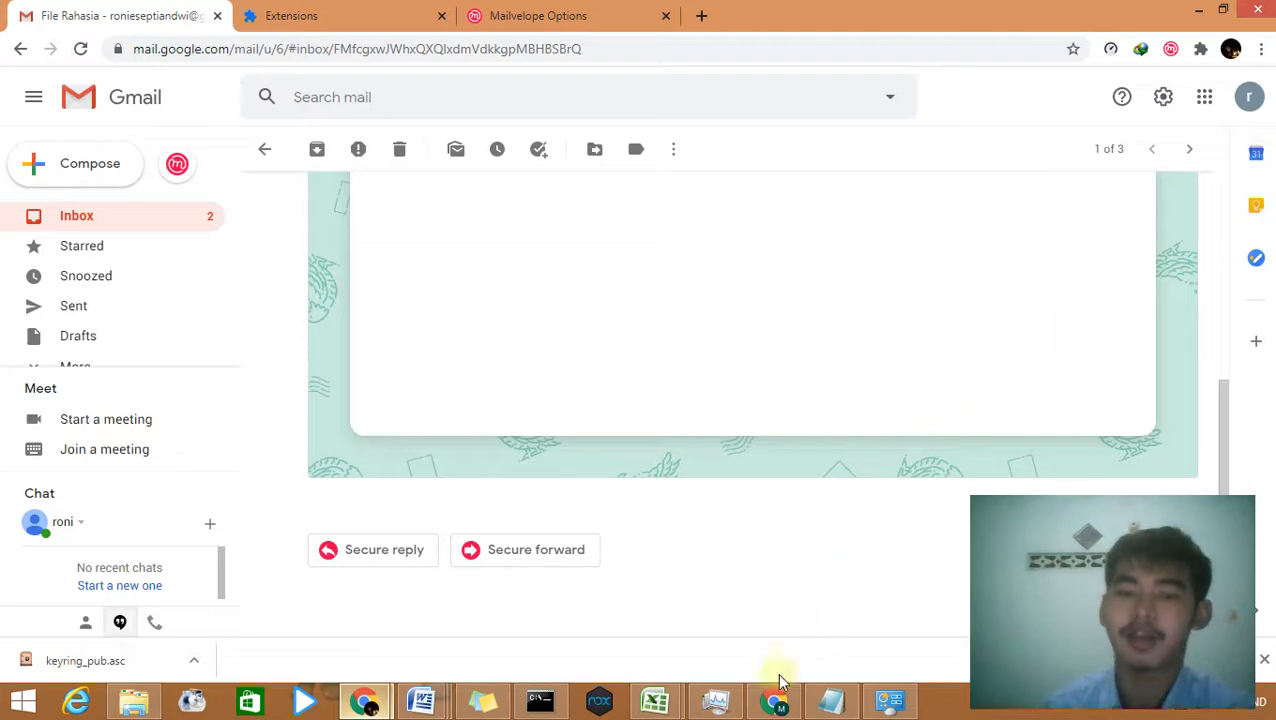
# Step: In the recipient's Gmail inbox, open 'balasan email tadi' and request decryption via Show message
pyautogui.click(777, 705)
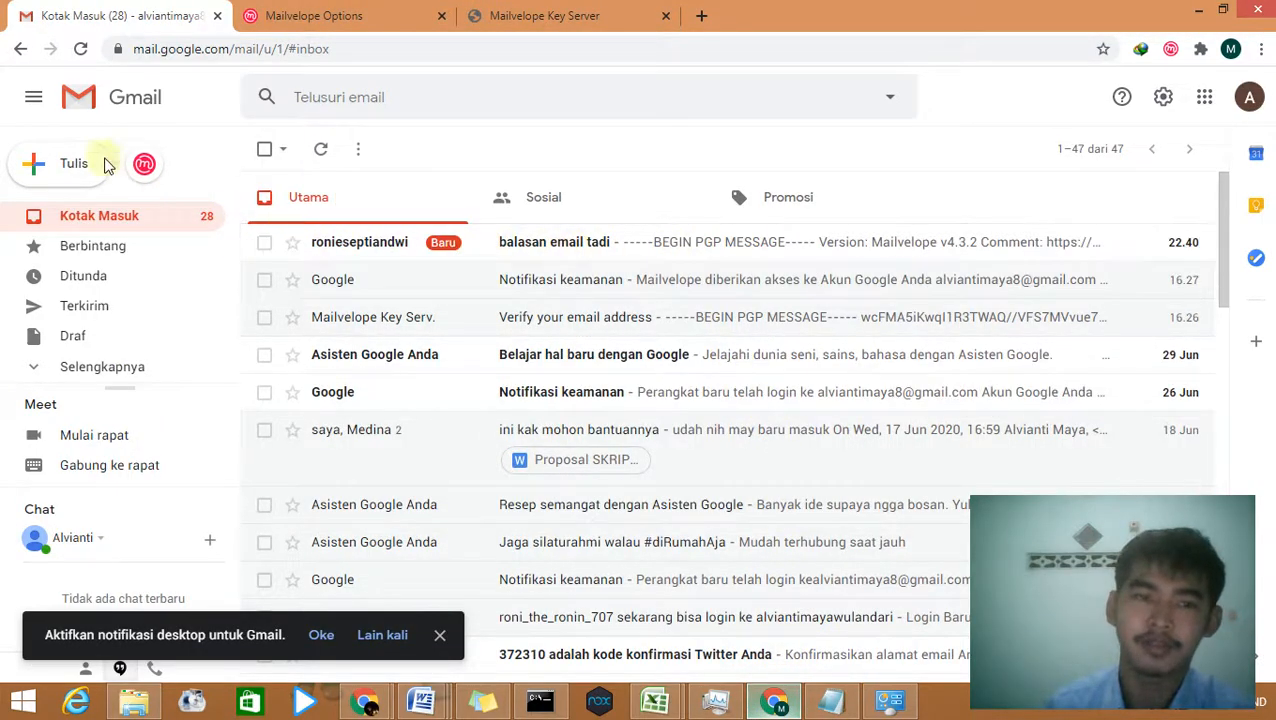
pyautogui.click(1250, 97)
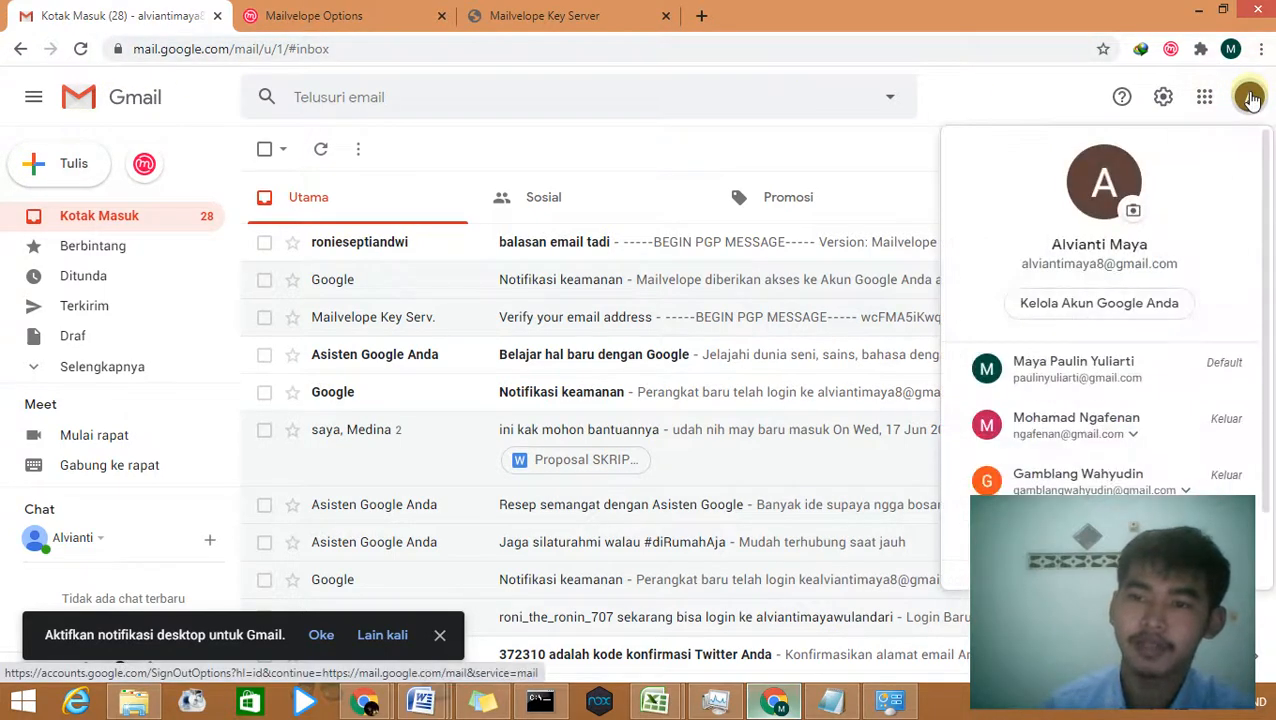
pyautogui.click(471, 248)
pyautogui.click(471, 248)
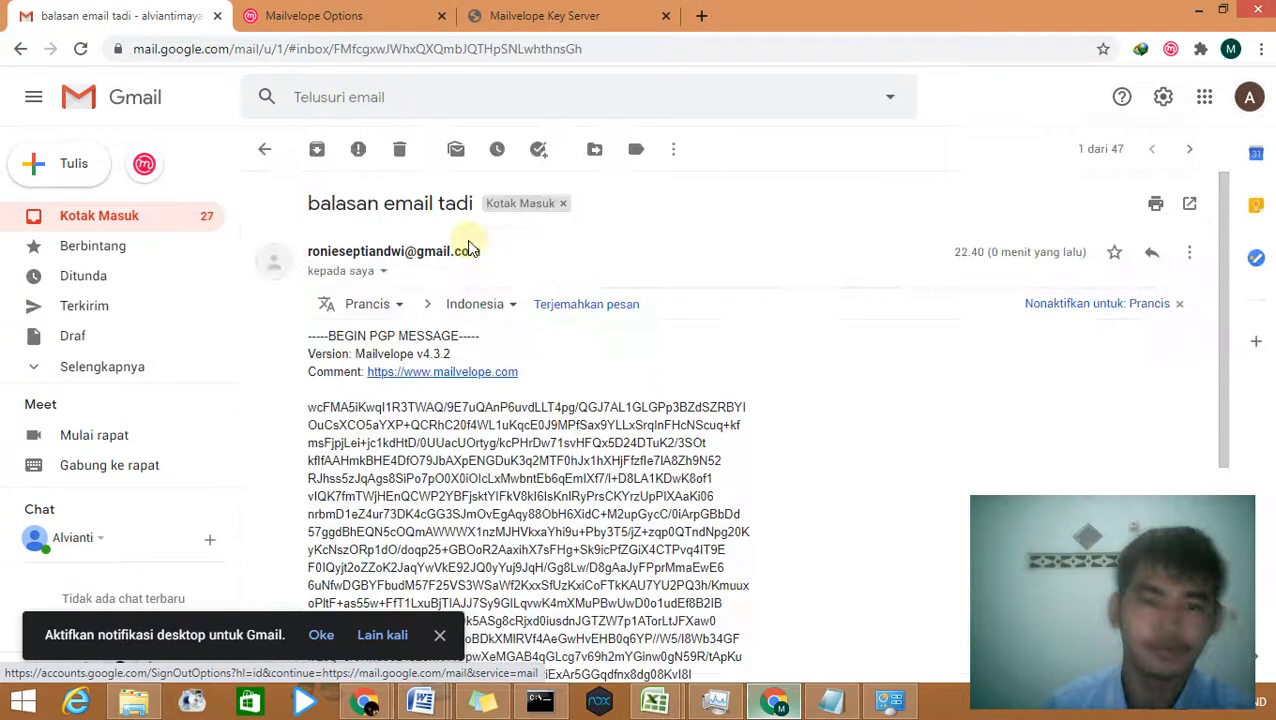
pyautogui.scroll(-2, 707, 432)
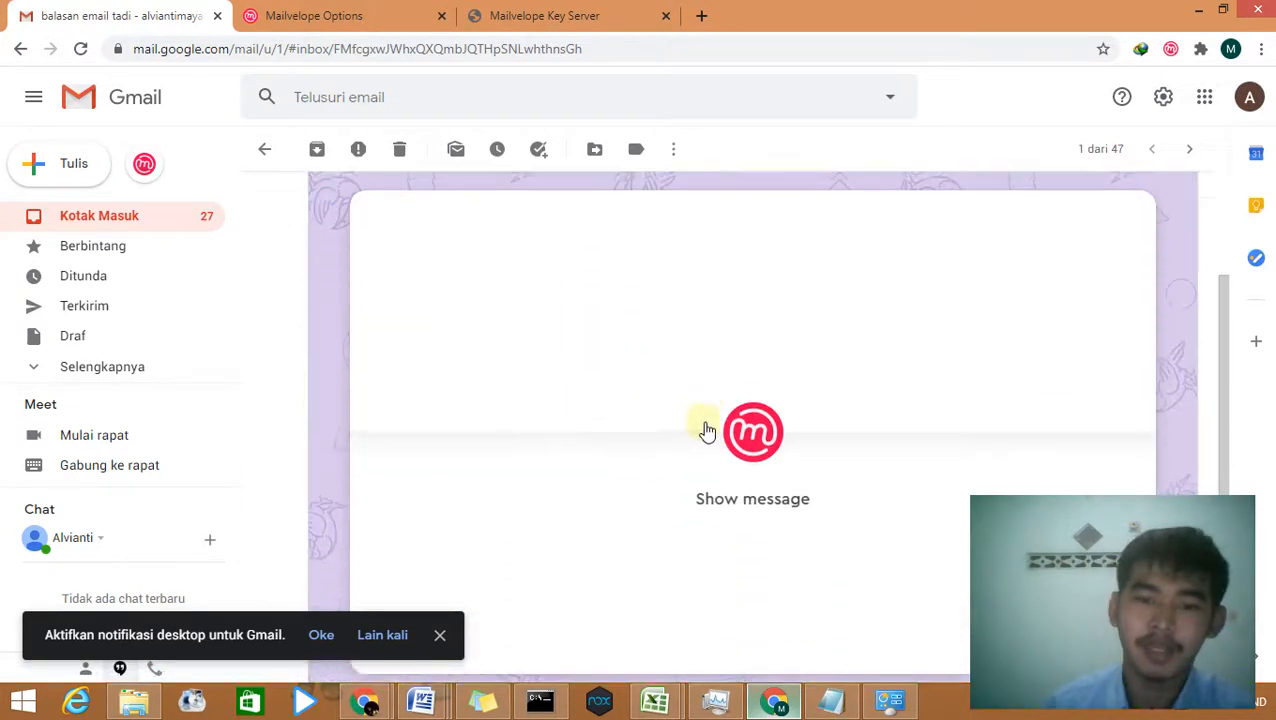
pyautogui.click(706, 424)
pyautogui.click(695, 461)
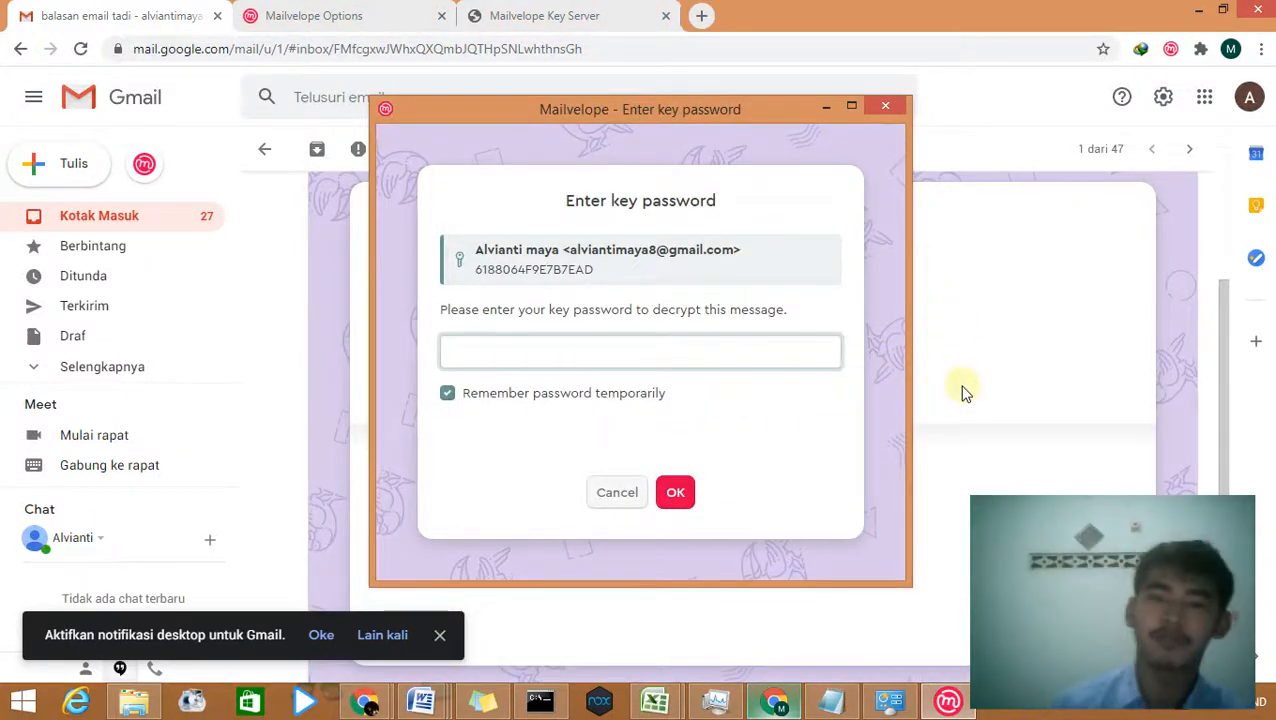
# Step: Enter the recipient's key password to decrypt the reply reading 'okey saya mengerti'
pyautogui.click(765, 363)
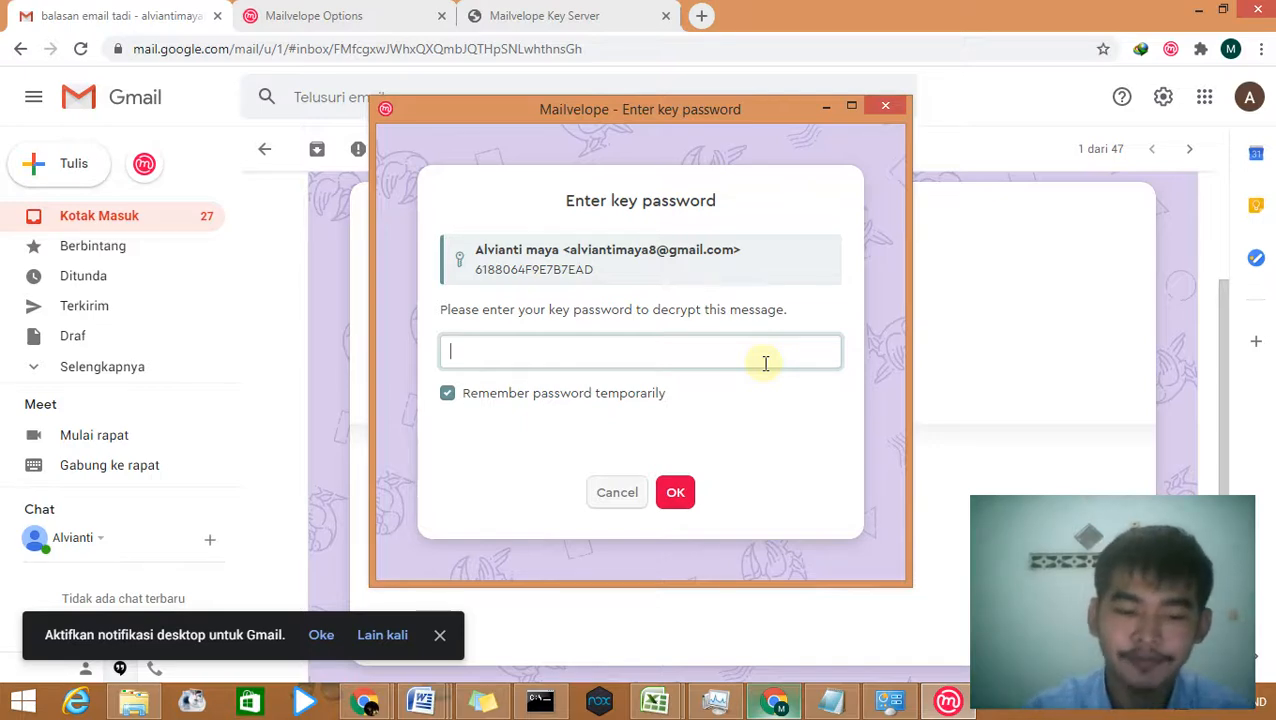
pyautogui.write('••')
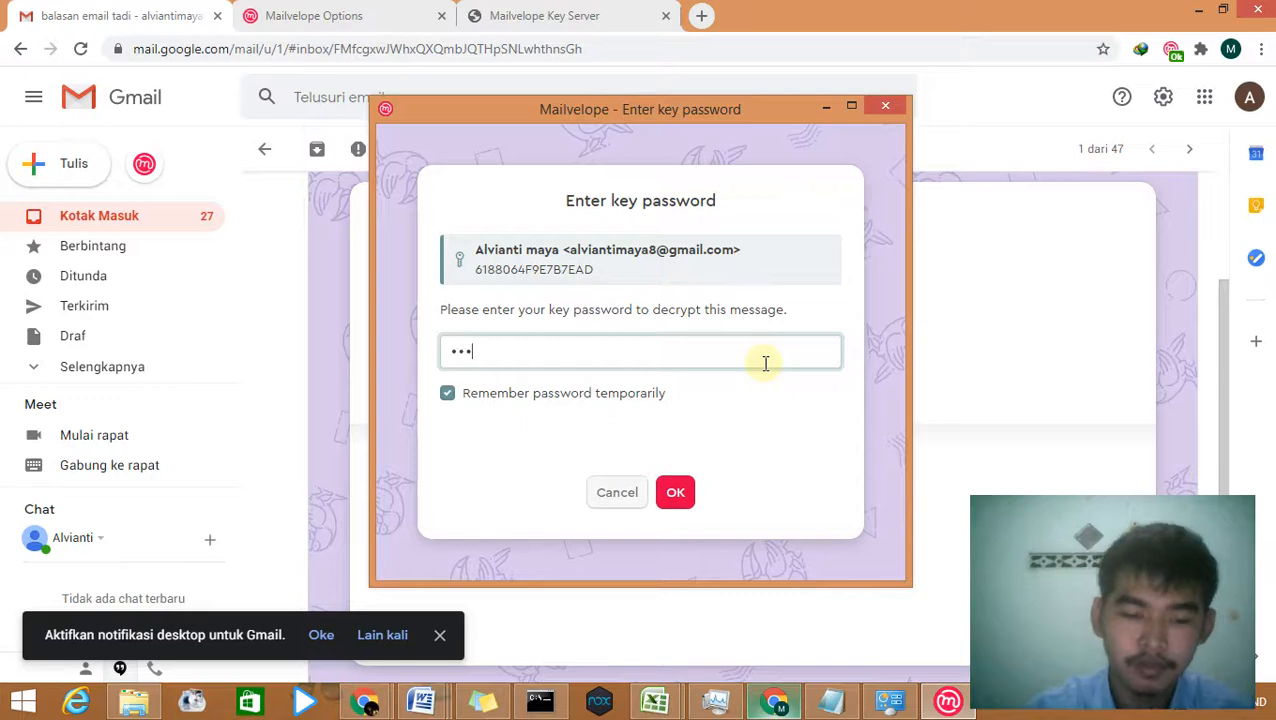
pyautogui.write('••••')
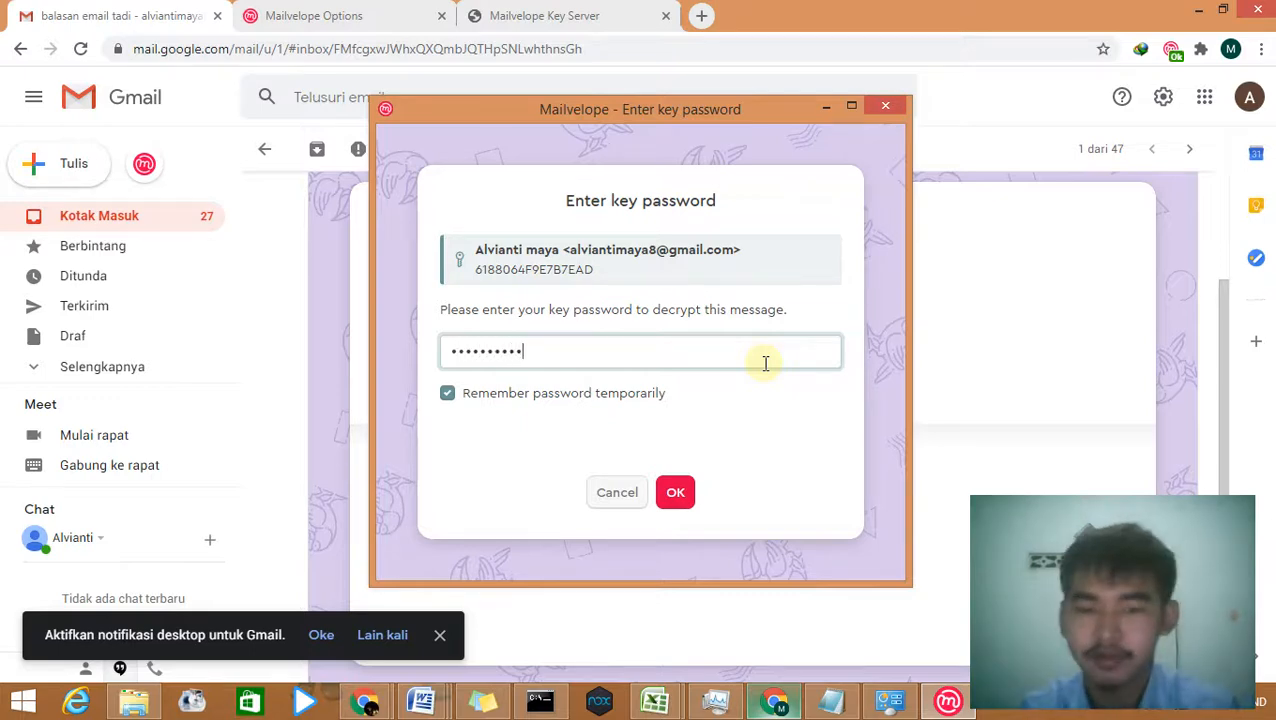
pyautogui.click(678, 492)
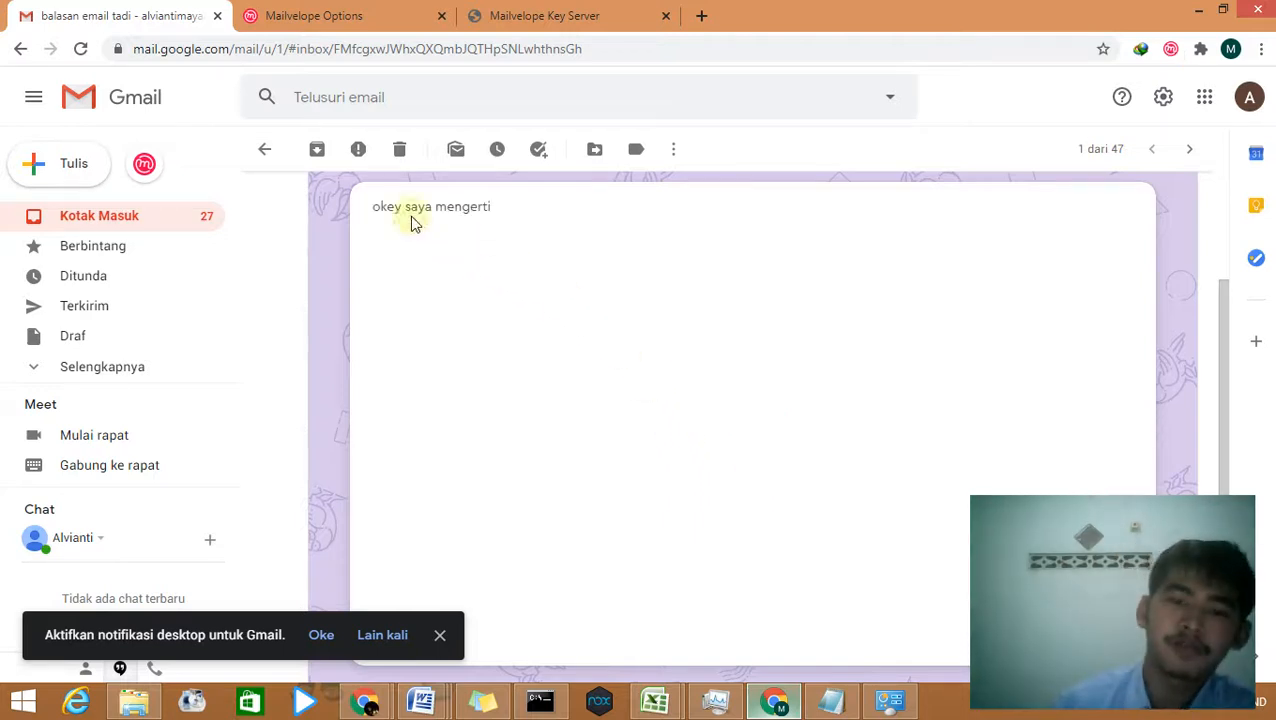
pyautogui.scroll(2, 460, 300)
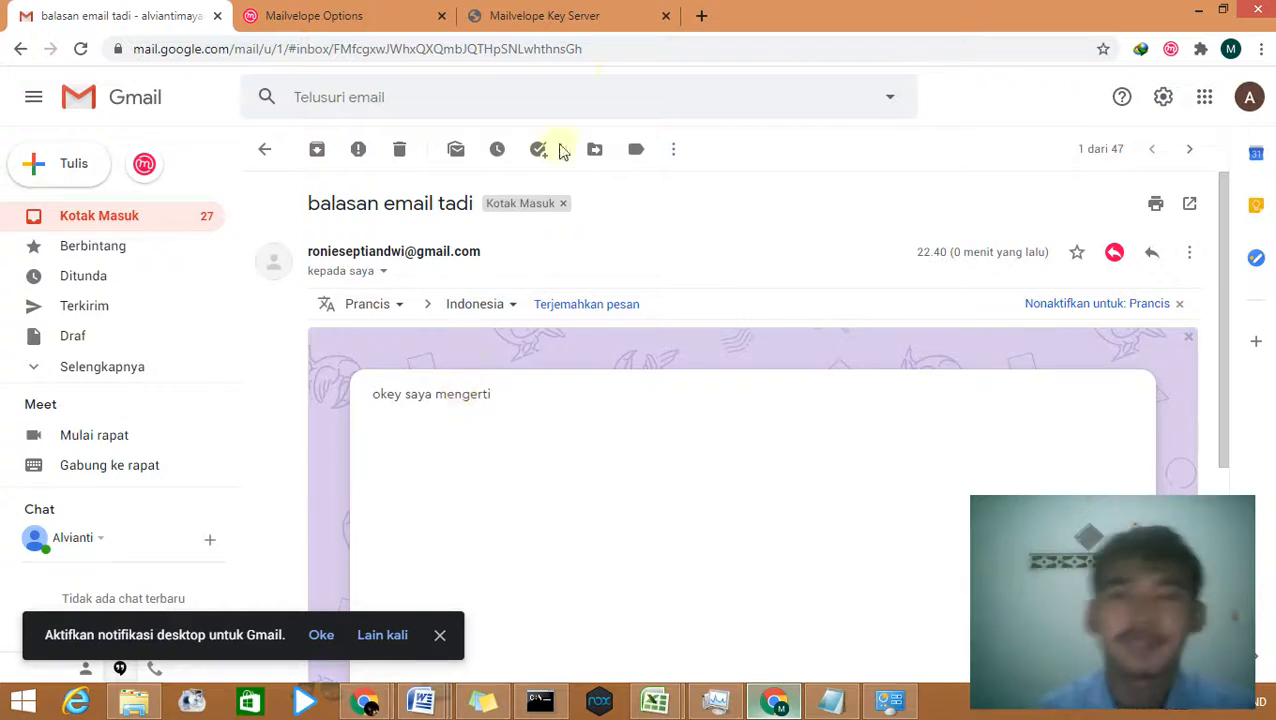
pyautogui.moveTo(738, 8)
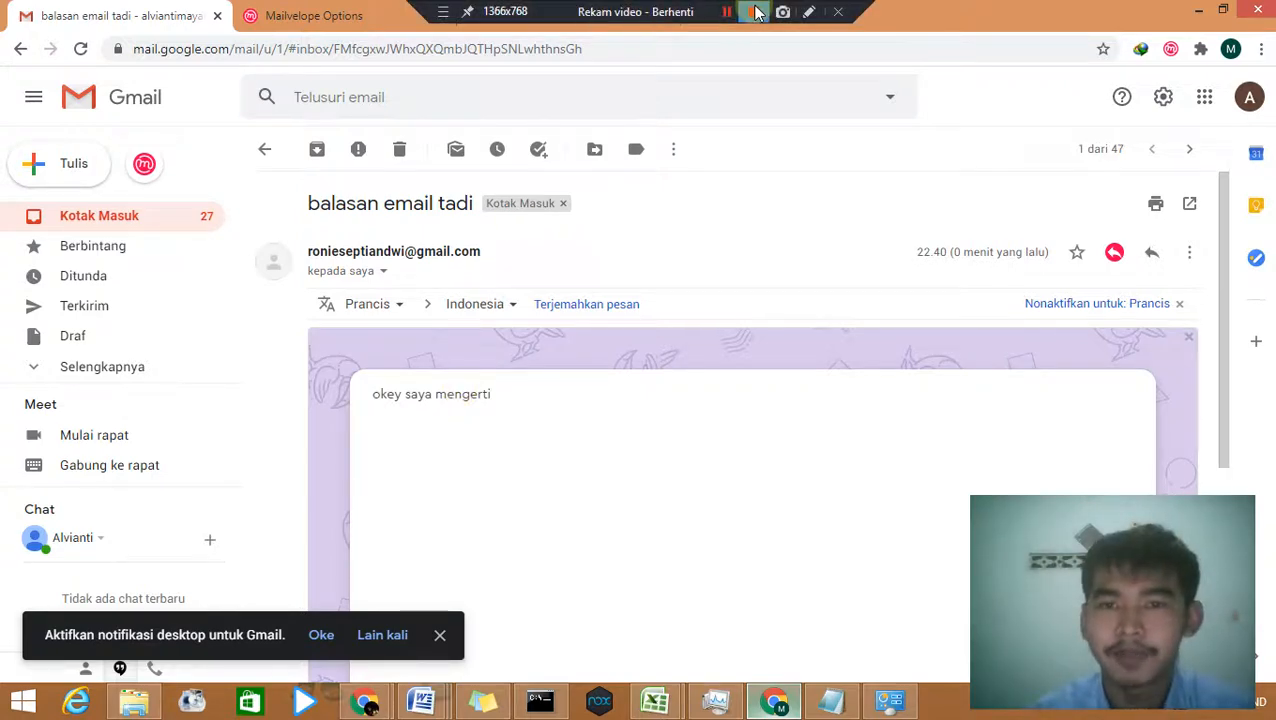